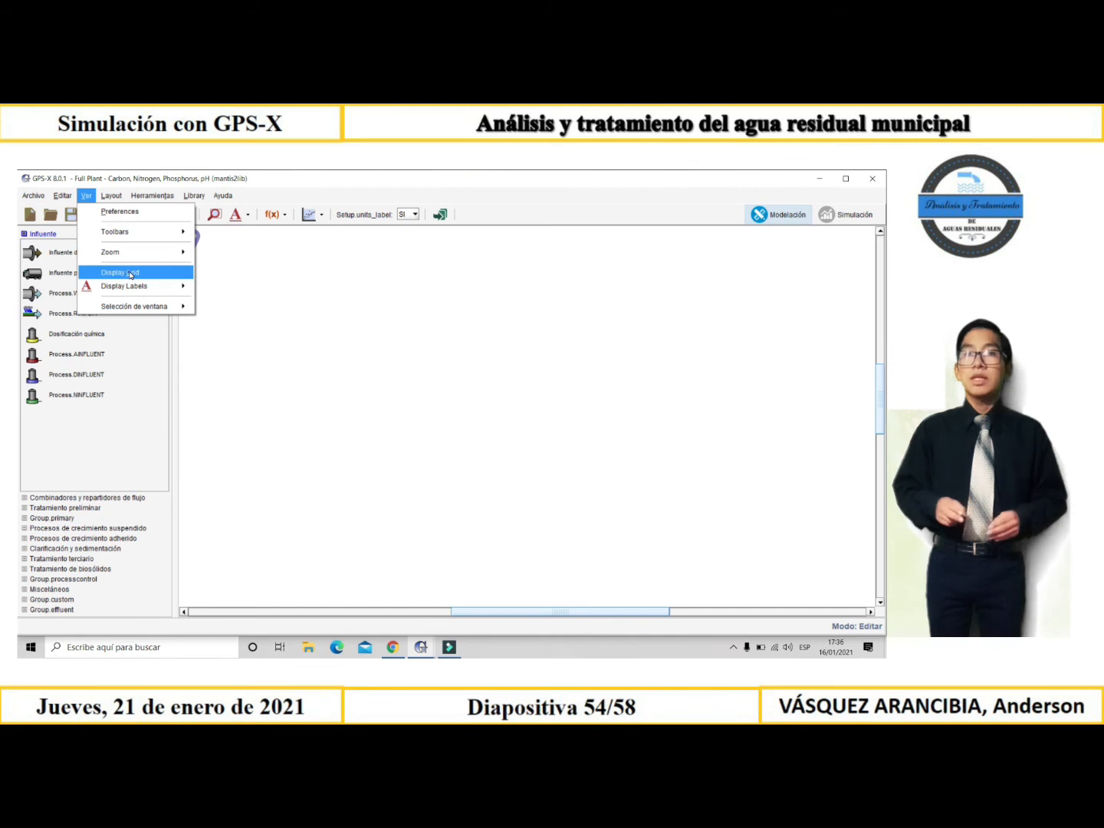
# - Display the layout grid and place a wastewater influent, with a four-input flow combiner one cell lower and to its right
pyautogui.click(130, 273)
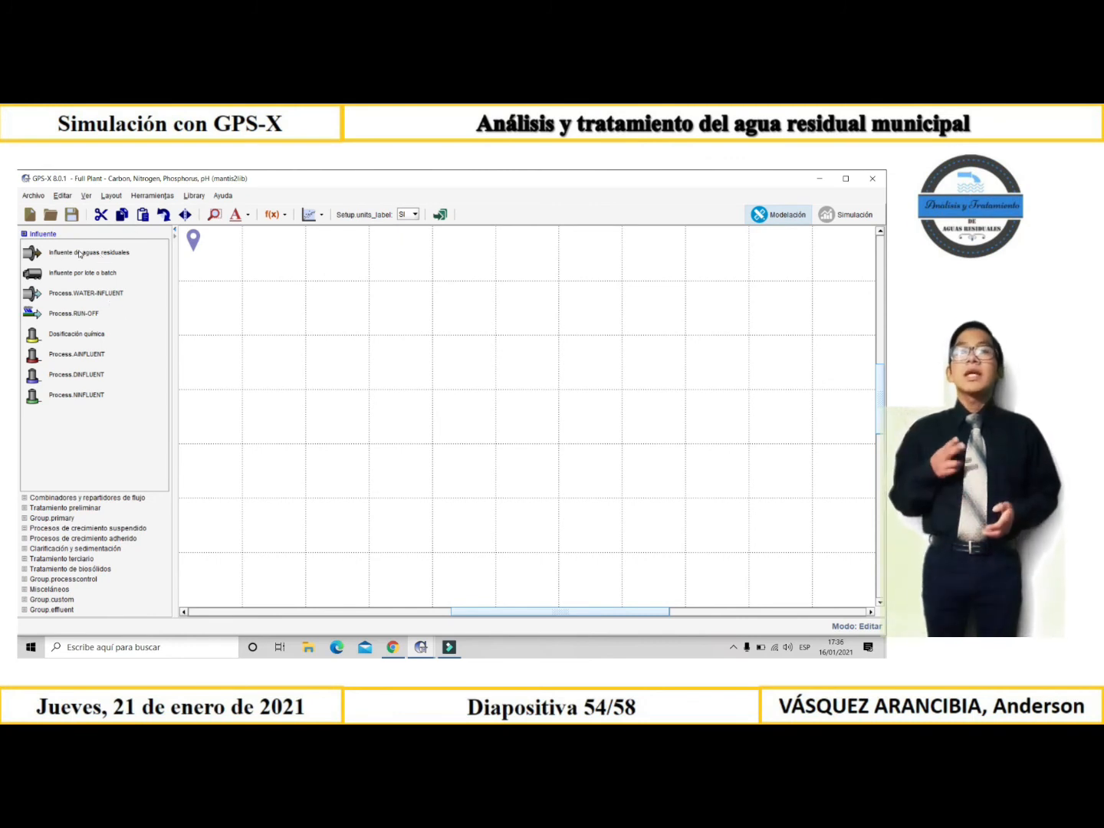
pyautogui.moveTo(80, 253); pyautogui.dragTo(282, 362)
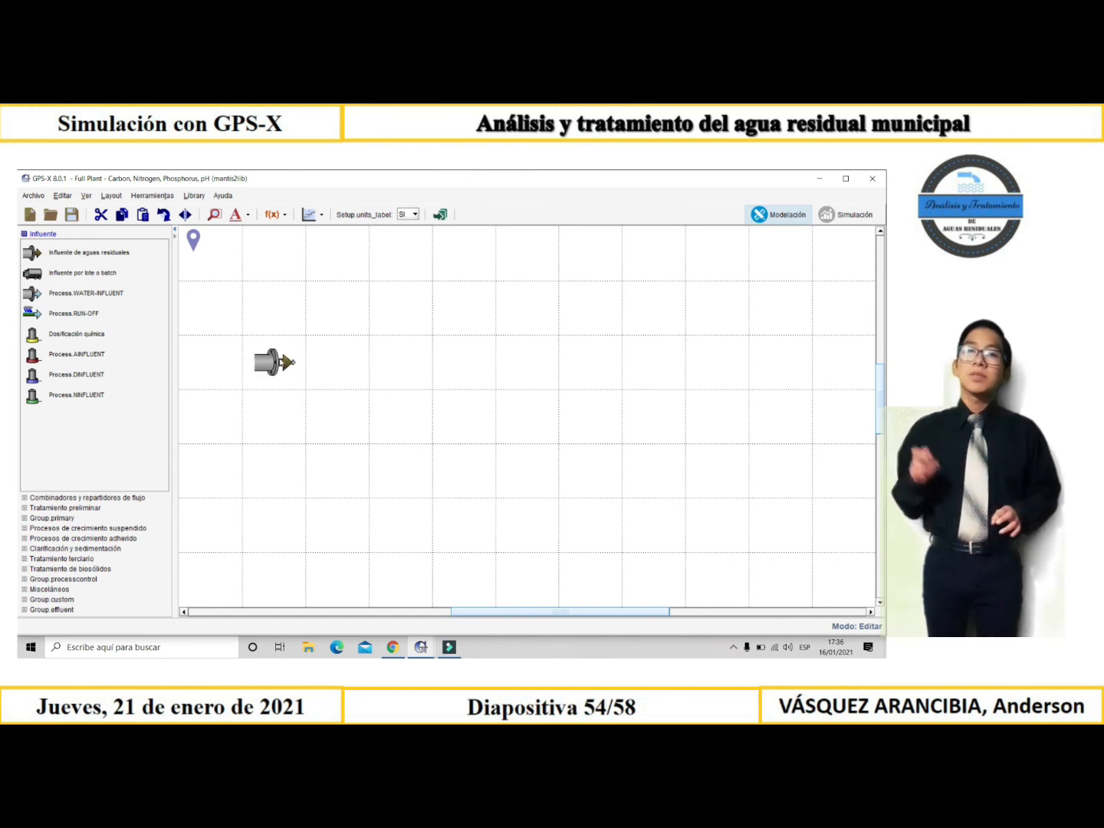
pyautogui.click(88, 498)
pyautogui.moveTo(87, 305); pyautogui.dragTo(342, 420)
# - Place a primary clarifier from the primary treatment group directly to the right of the four-input combiner
pyautogui.click(96, 507)
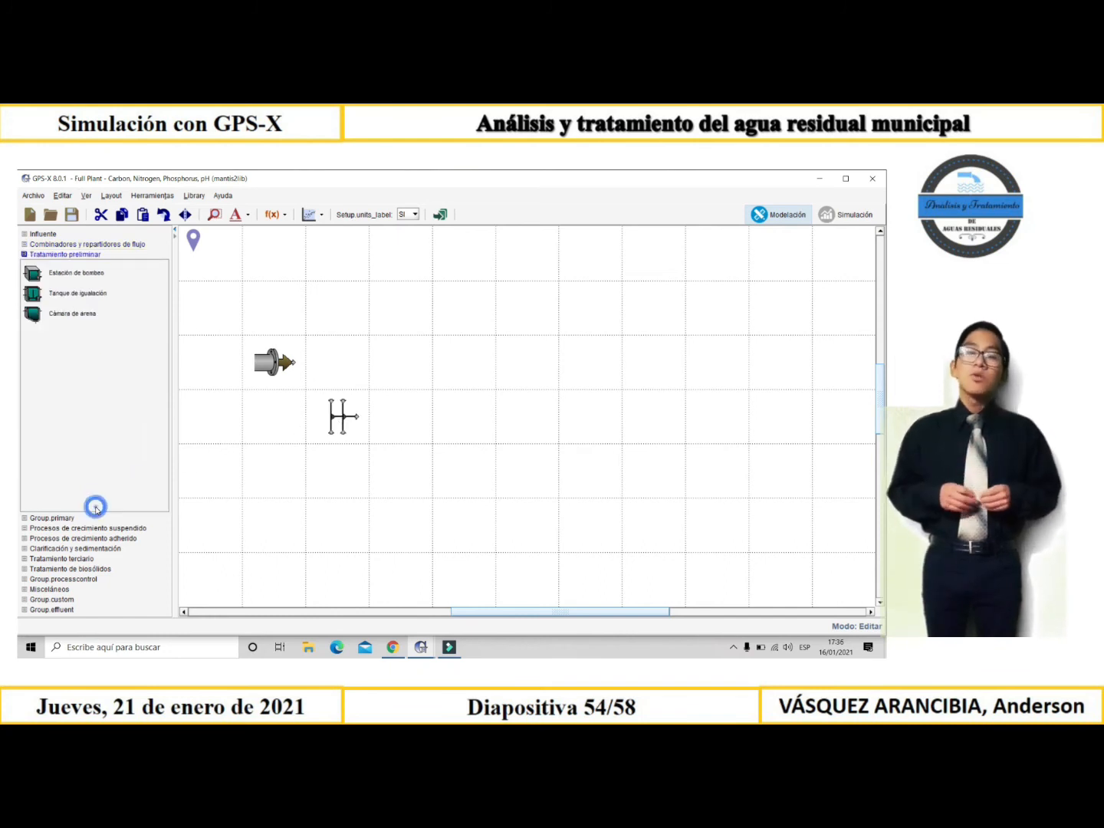
pyautogui.click(59, 518)
pyautogui.moveTo(151, 312); pyautogui.dragTo(383, 422)
# - Place two anoxic tanks and a completely mixed tank in a row after the primary clarifier
pyautogui.click(90, 528)
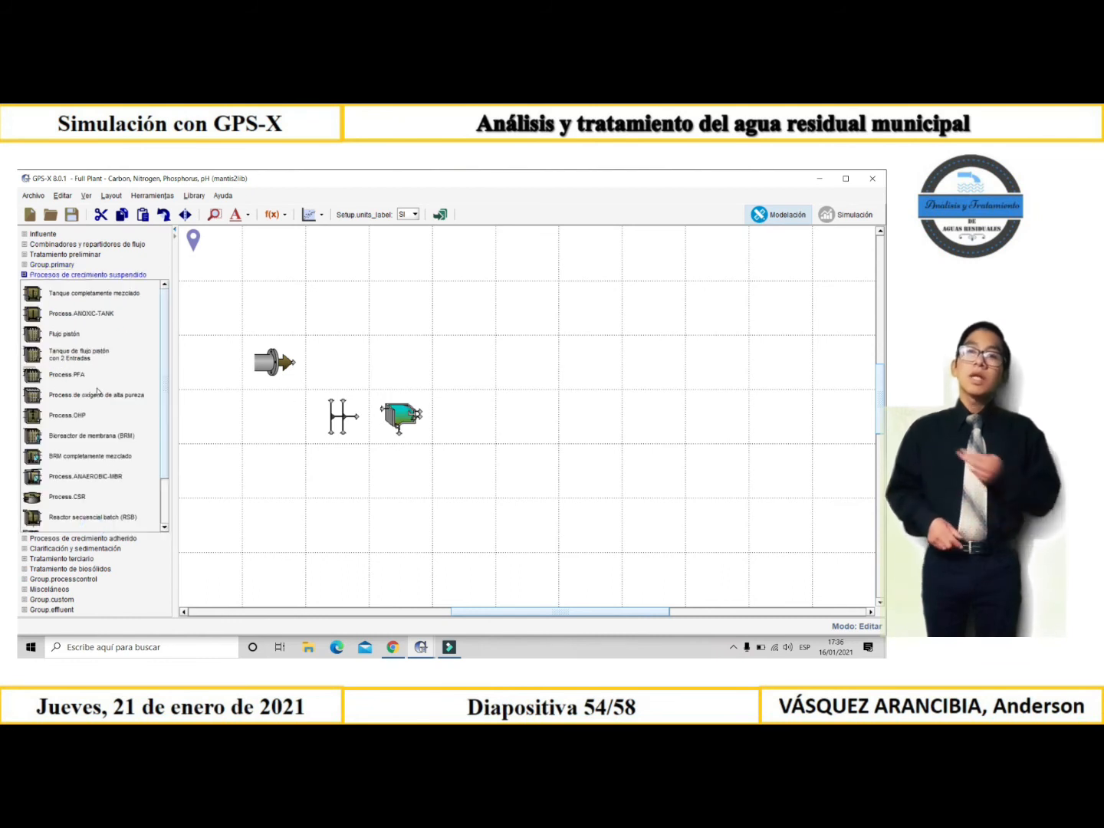
pyautogui.moveTo(469, 423); pyautogui.dragTo(468, 423)
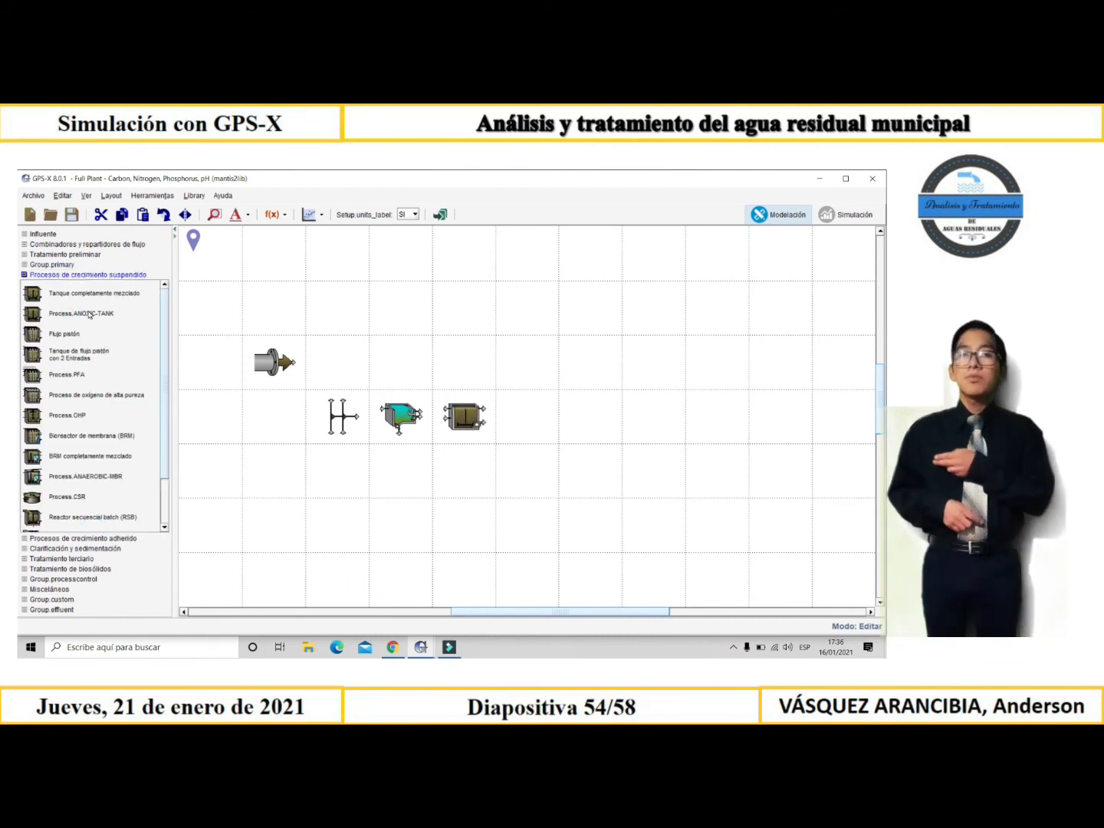
pyautogui.moveTo(86, 311); pyautogui.dragTo(517, 422)
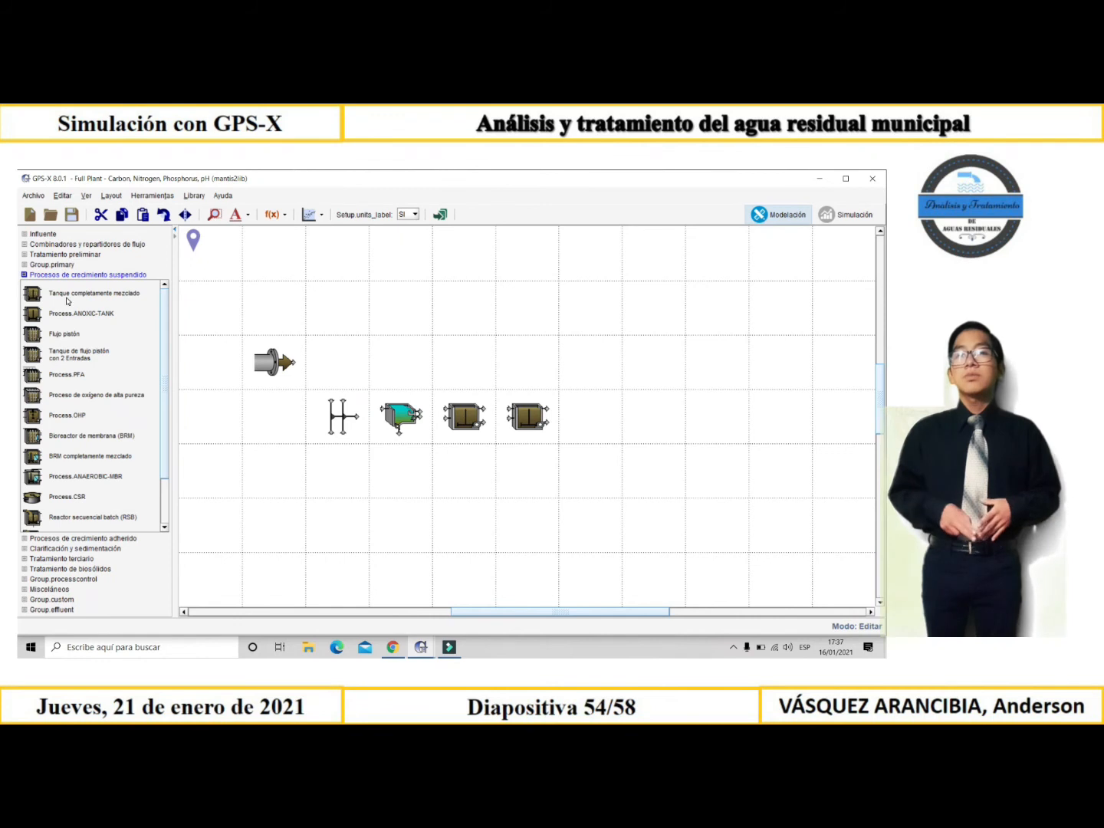
pyautogui.moveTo(93, 310); pyautogui.dragTo(588, 423)
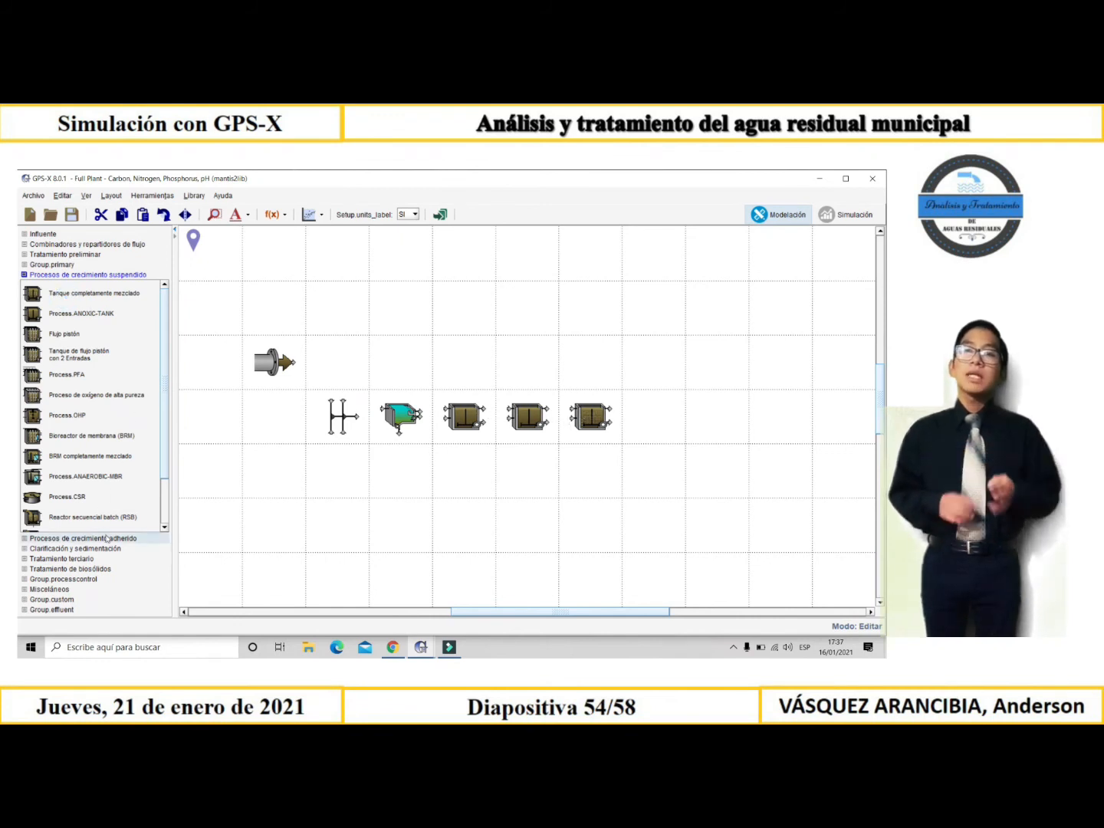
# - Place a circular secondary clarifier, a sand filter and a Descarga unit in a row after the completely mixed tank
pyautogui.click(104, 538)
pyautogui.click(109, 549)
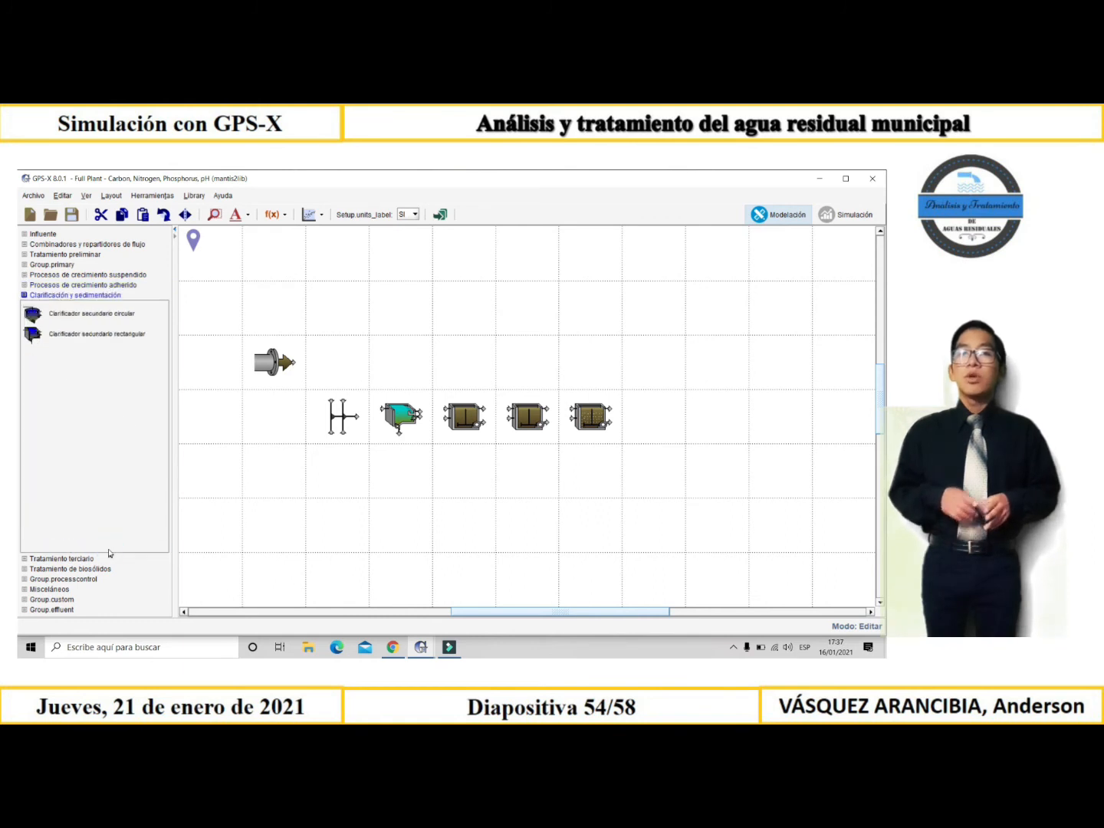
pyautogui.moveTo(95, 318); pyautogui.dragTo(655, 426)
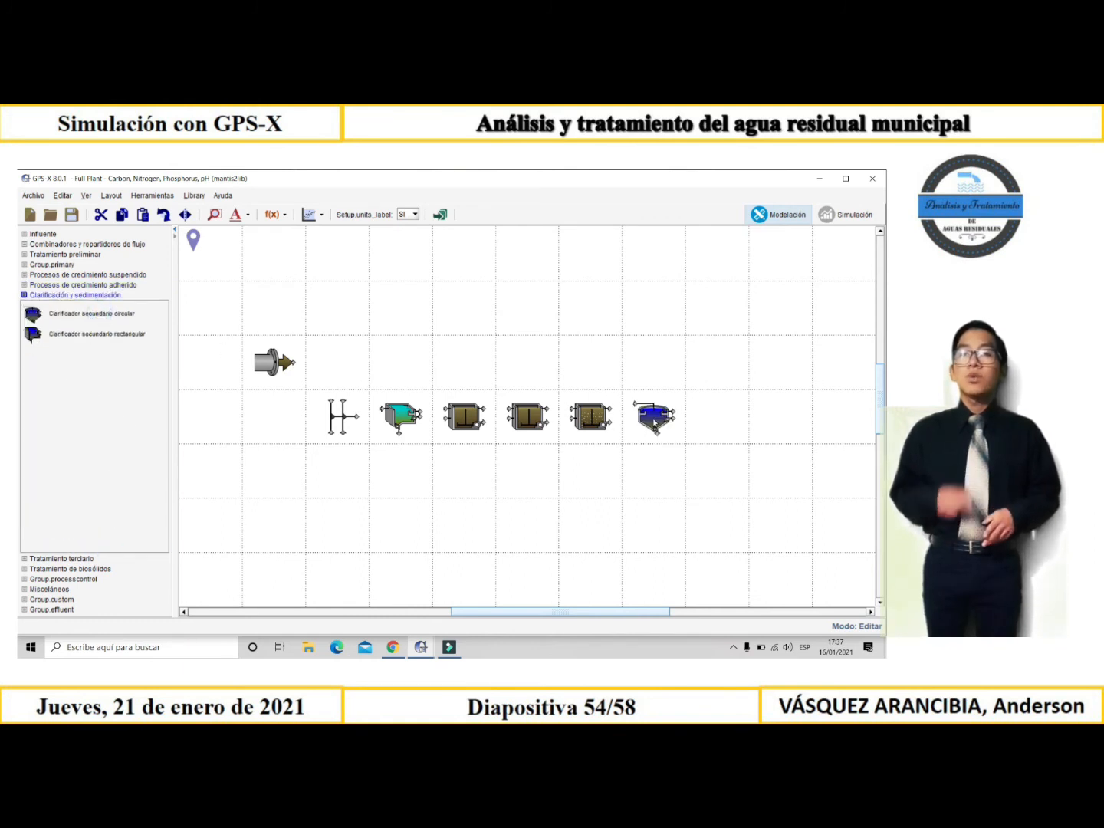
pyautogui.click(90, 558)
pyautogui.moveTo(83, 370); pyautogui.dragTo(720, 416)
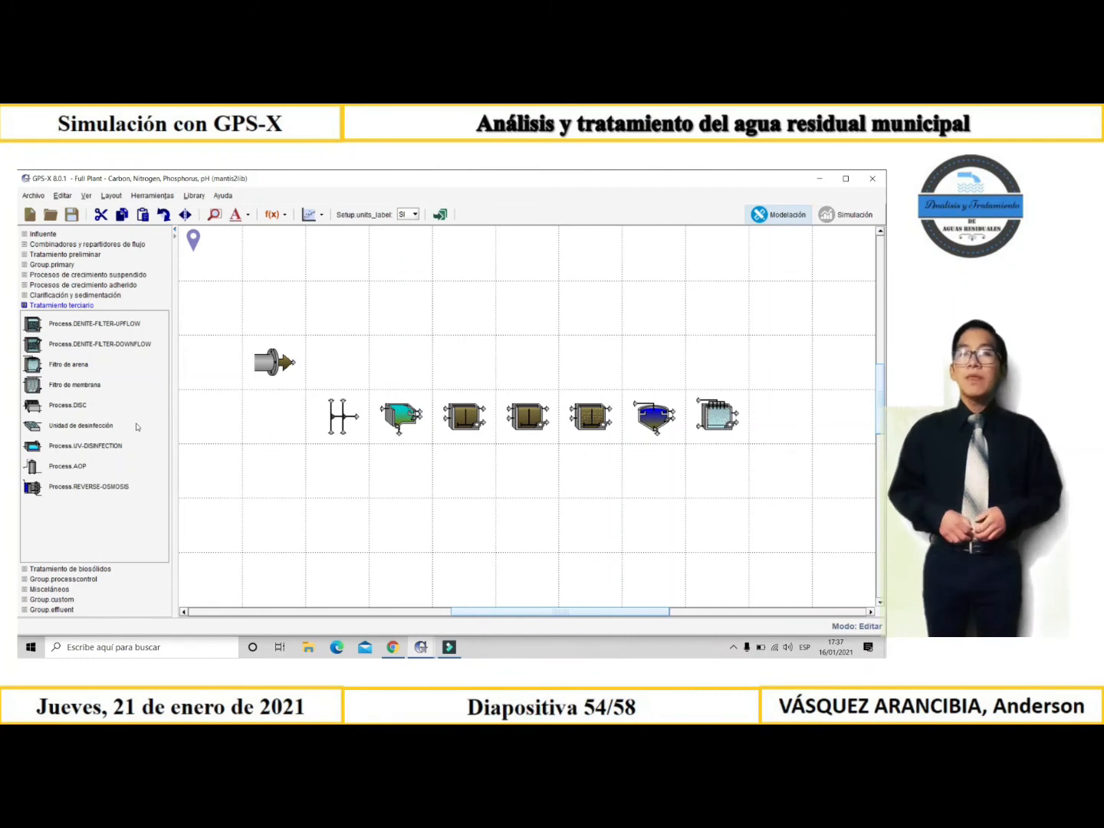
pyautogui.click(64, 609)
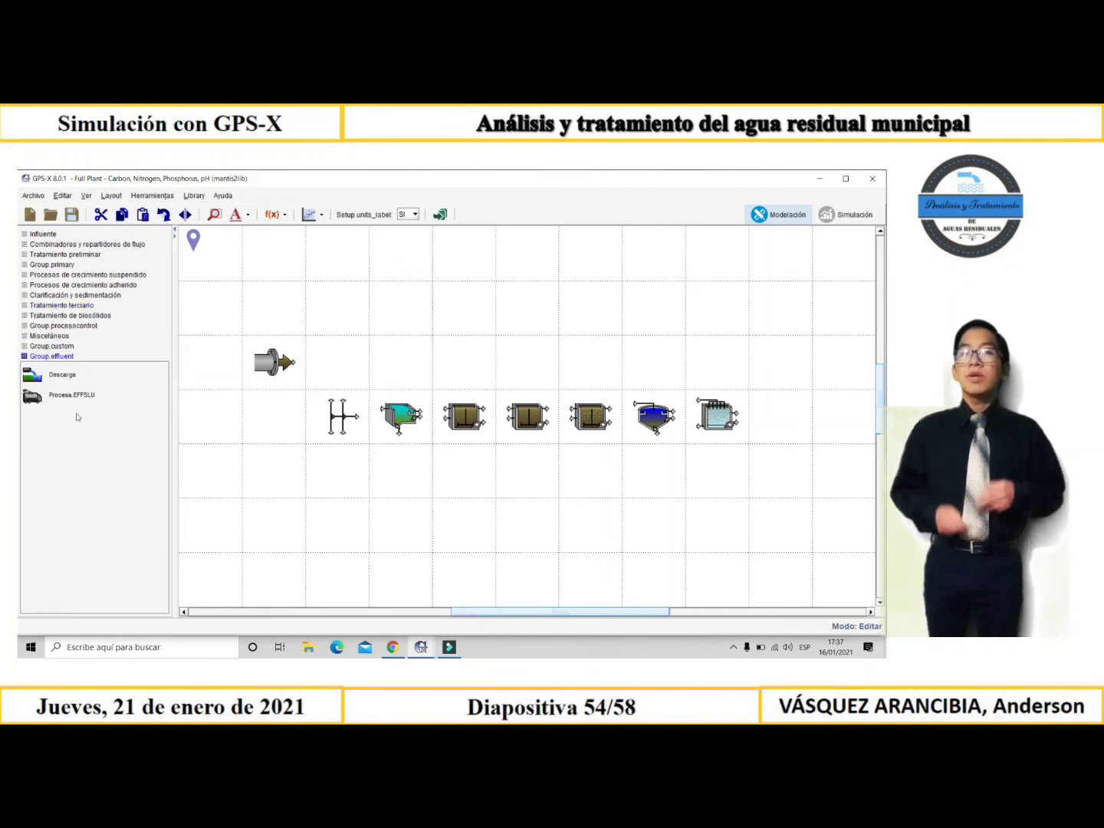
pyautogui.moveTo(64, 373); pyautogui.dragTo(779, 424)
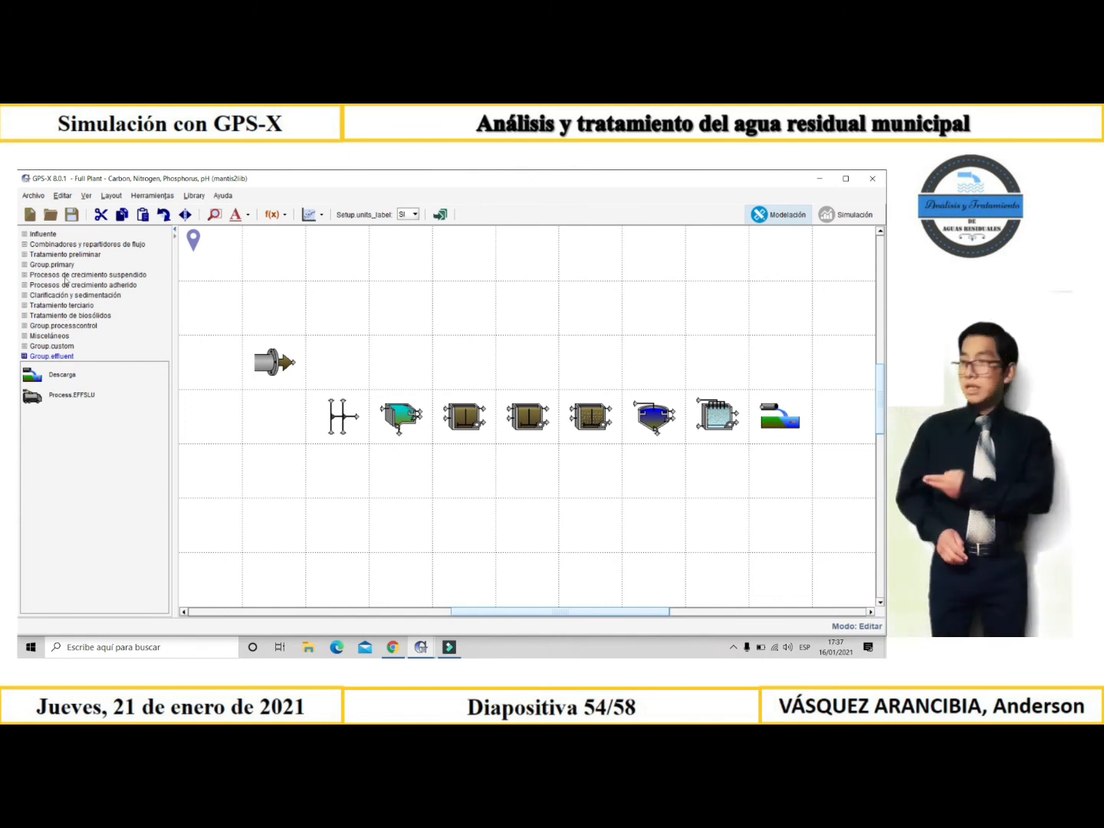
# - Place a two-input combiner below the first tank and a Process.DRUM unit diagonally below it to the right
pyautogui.click(69, 245)
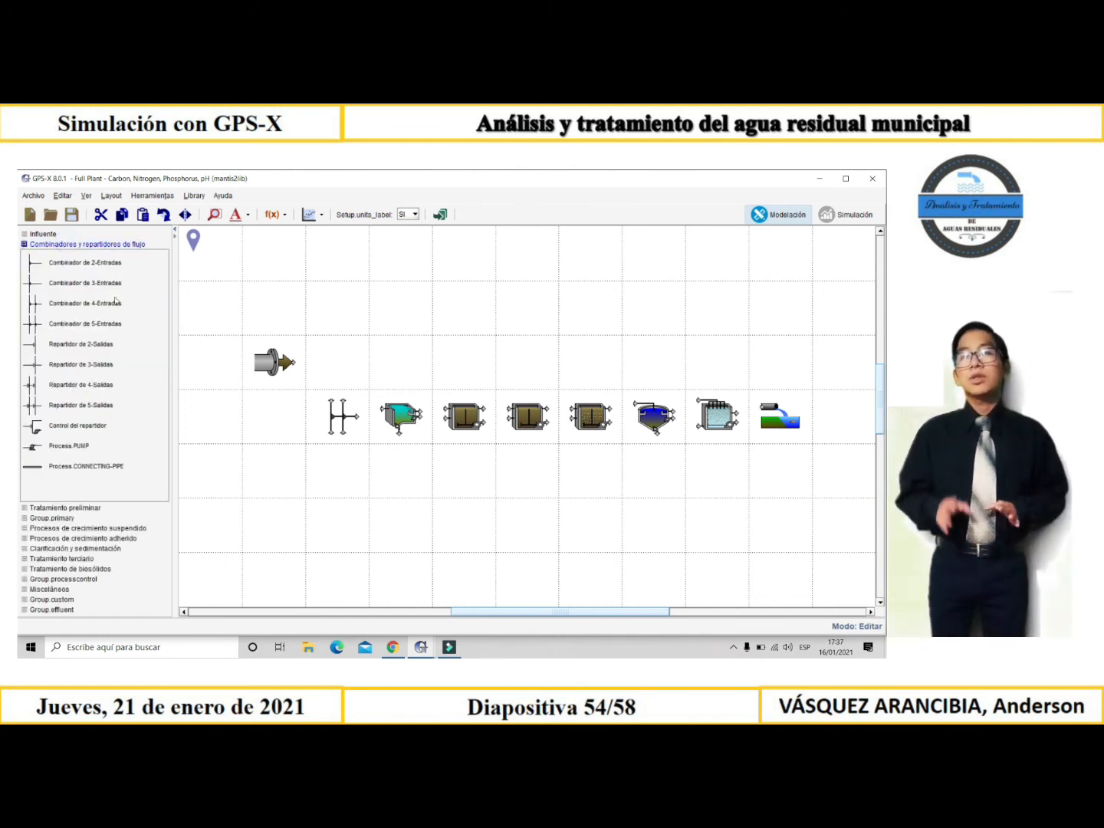
pyautogui.moveTo(97, 265); pyautogui.dragTo(457, 526)
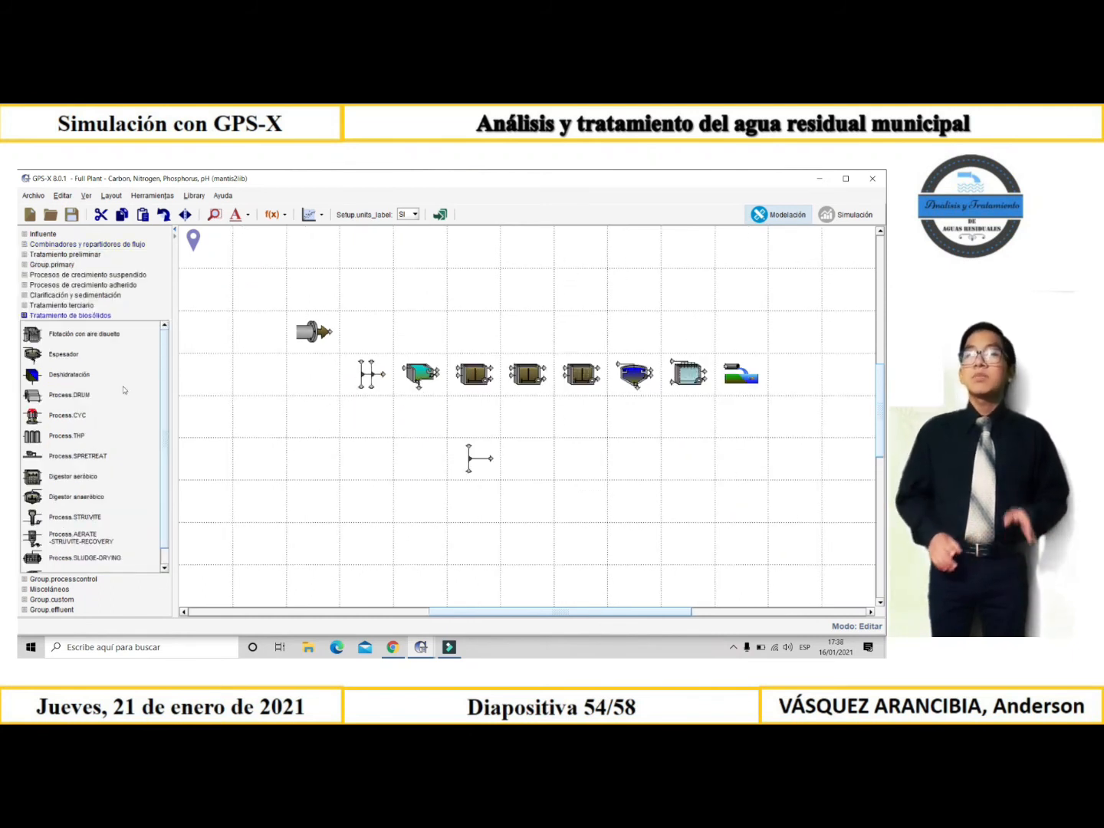
pyautogui.moveTo(69, 397); pyautogui.dragTo(526, 506)
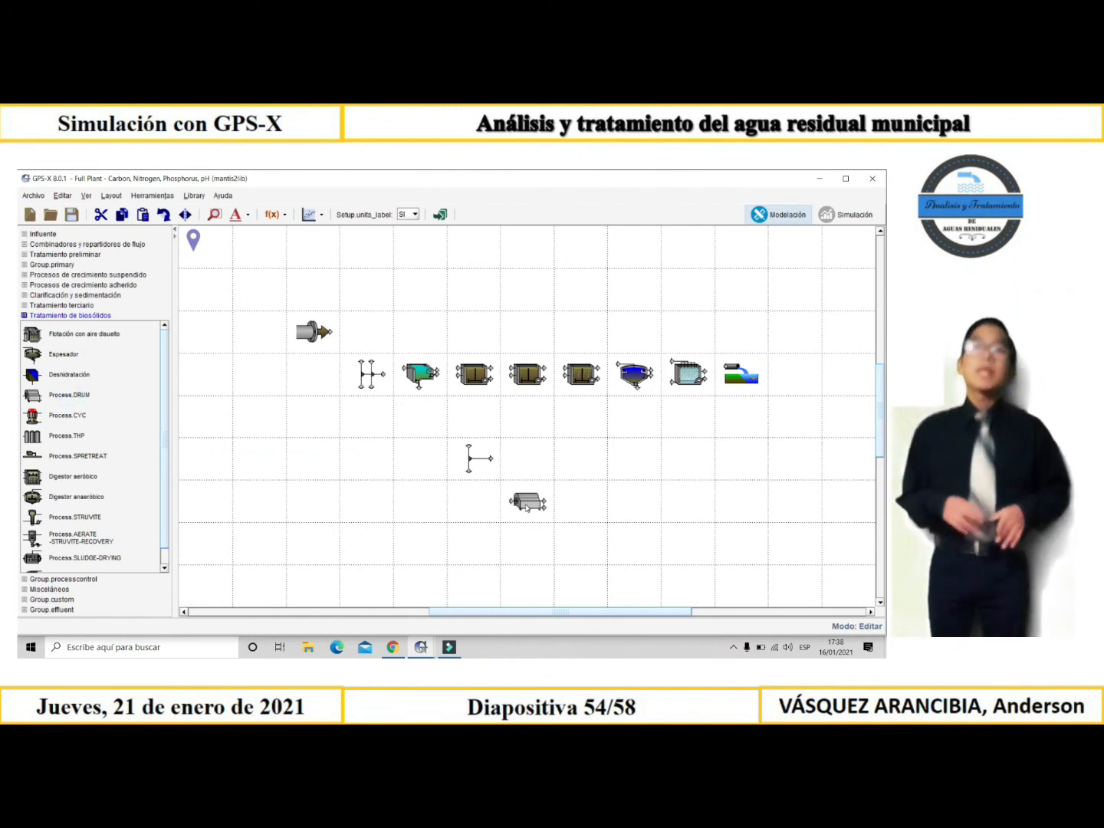
# - Place Process.SPRETREAT, an anaerobic digester, a dewatering unit and Process.EFFSLU in a row after the drum unit
pyautogui.moveTo(78, 460); pyautogui.dragTo(568, 503)
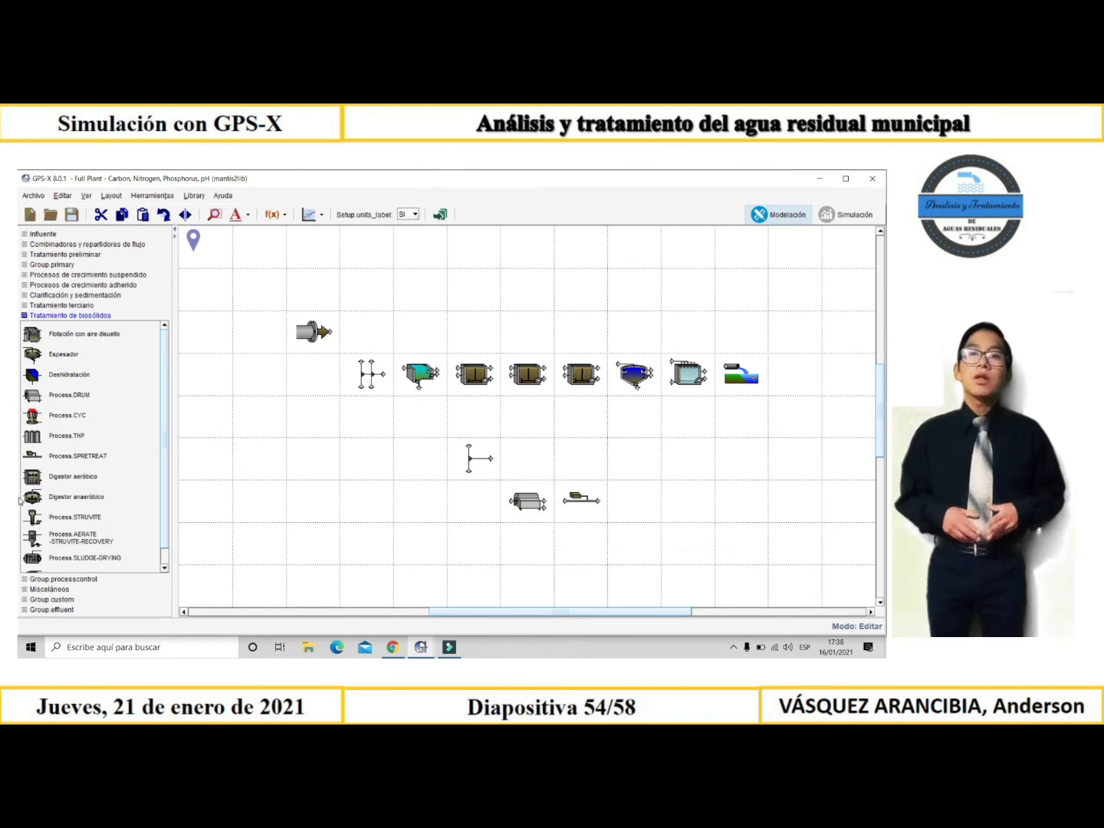
pyautogui.moveTo(59, 504); pyautogui.dragTo(632, 503)
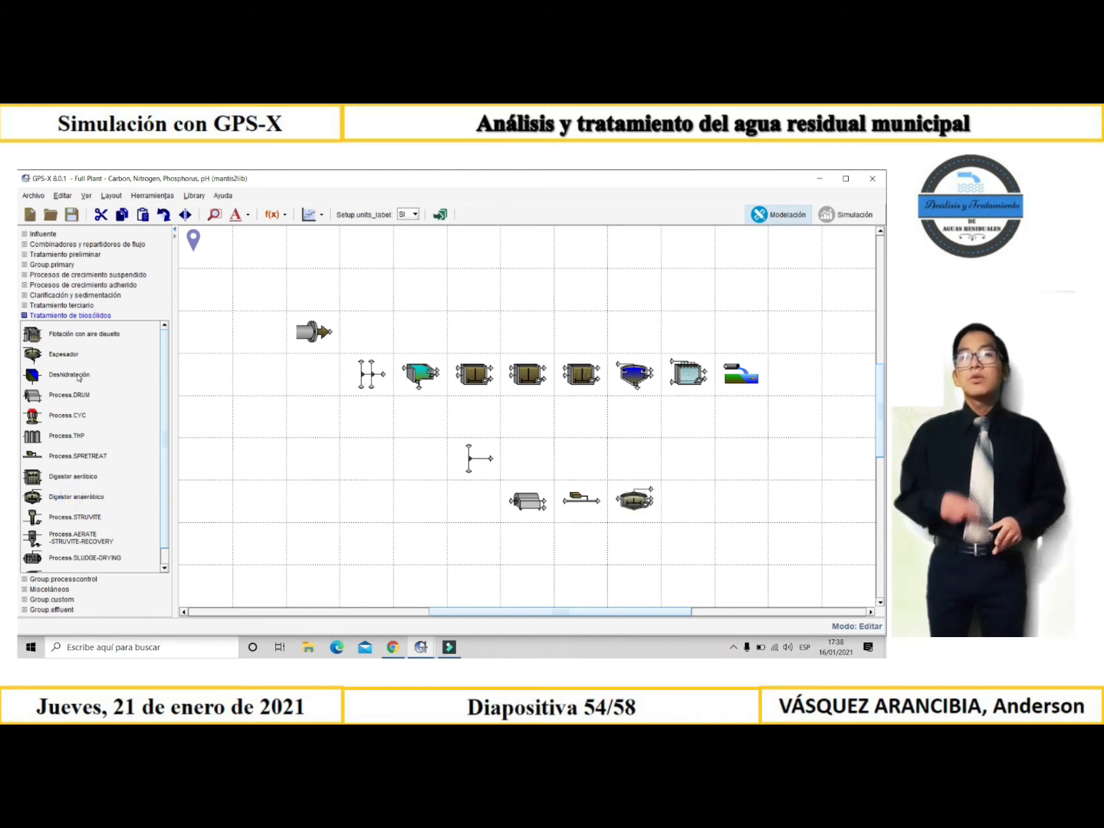
pyautogui.moveTo(79, 377); pyautogui.dragTo(686, 502)
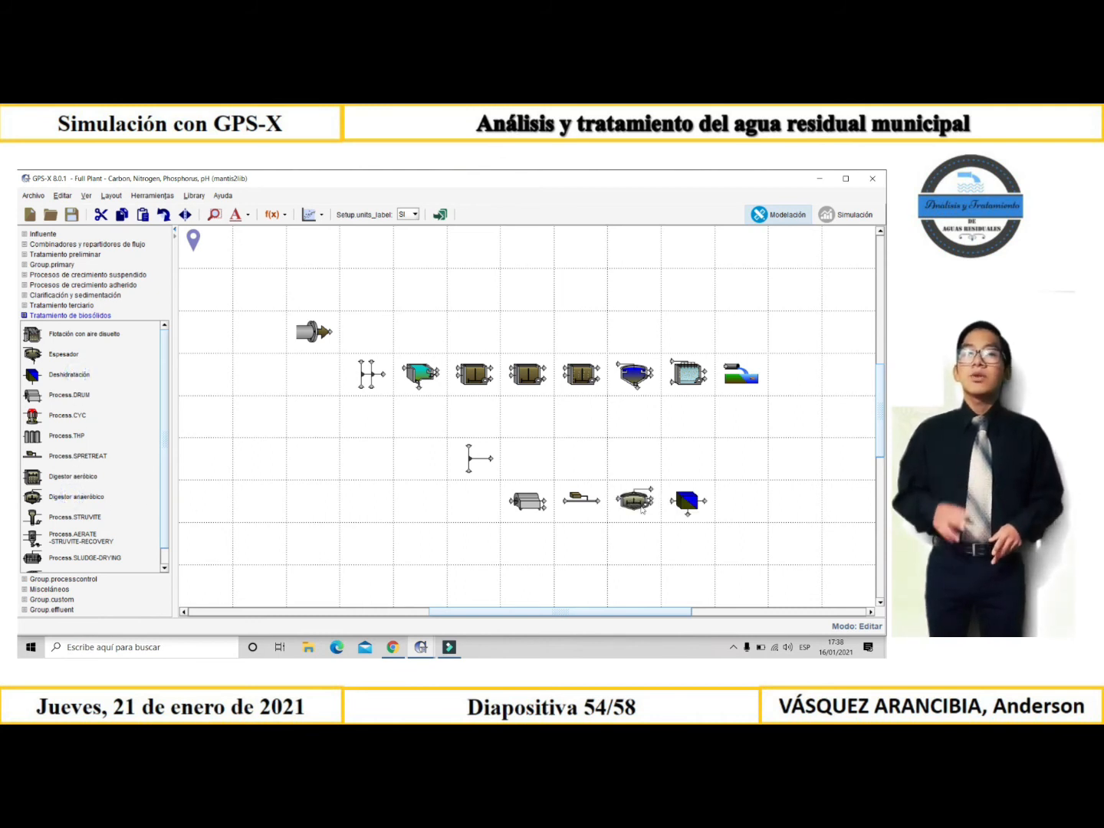
pyautogui.click(73, 608)
pyautogui.moveTo(79, 393); pyautogui.dragTo(738, 505)
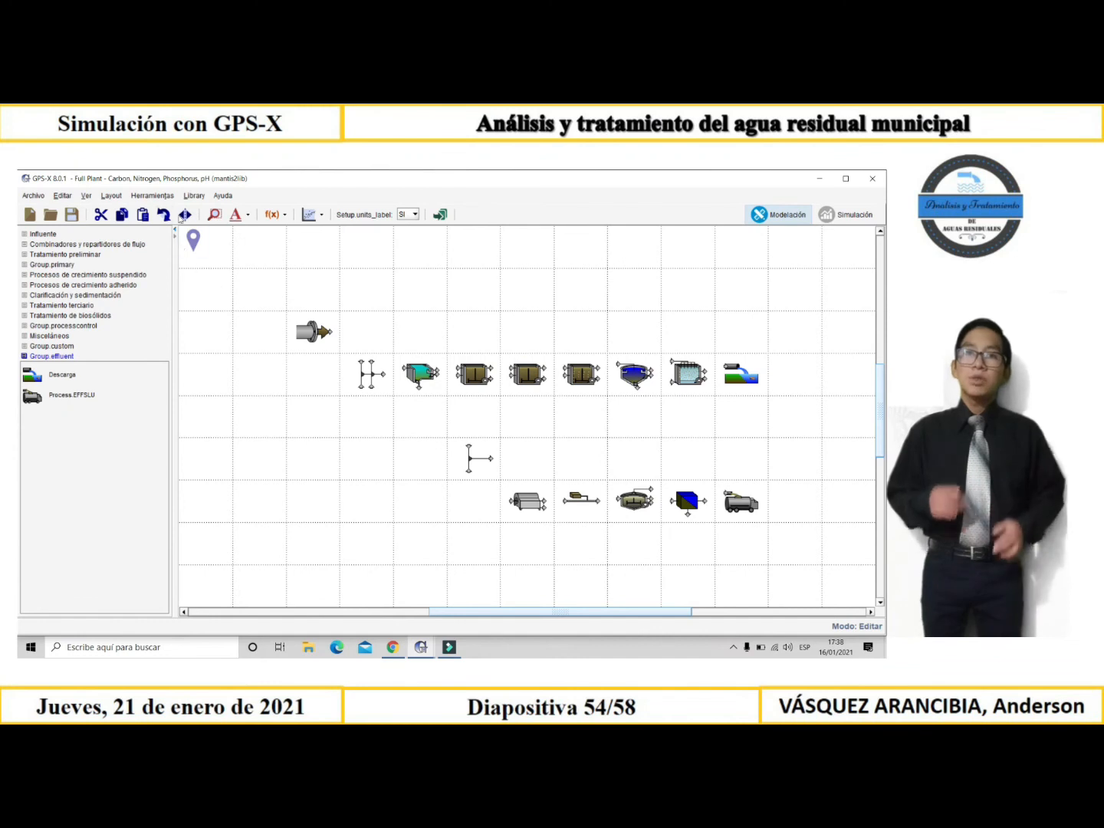
# - Rotate the two-input combiner until its outlet points downwards
pyautogui.click(479, 458)
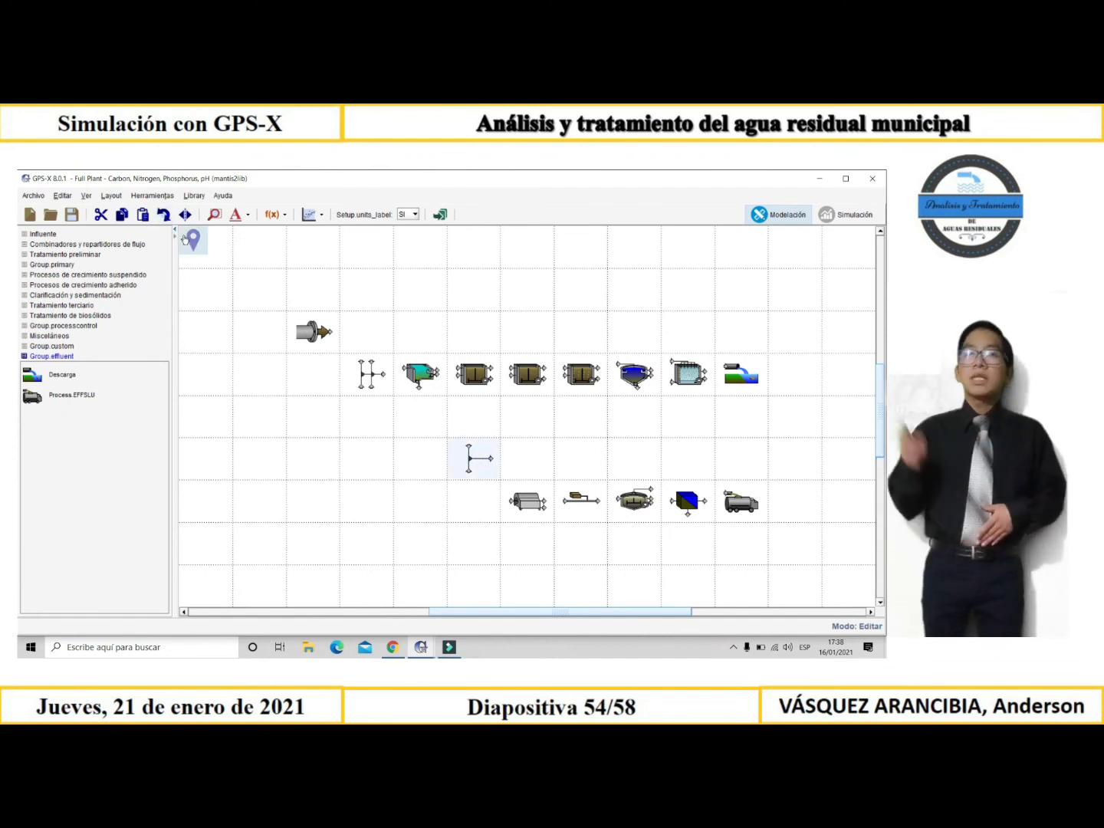
pyautogui.click(164, 215)
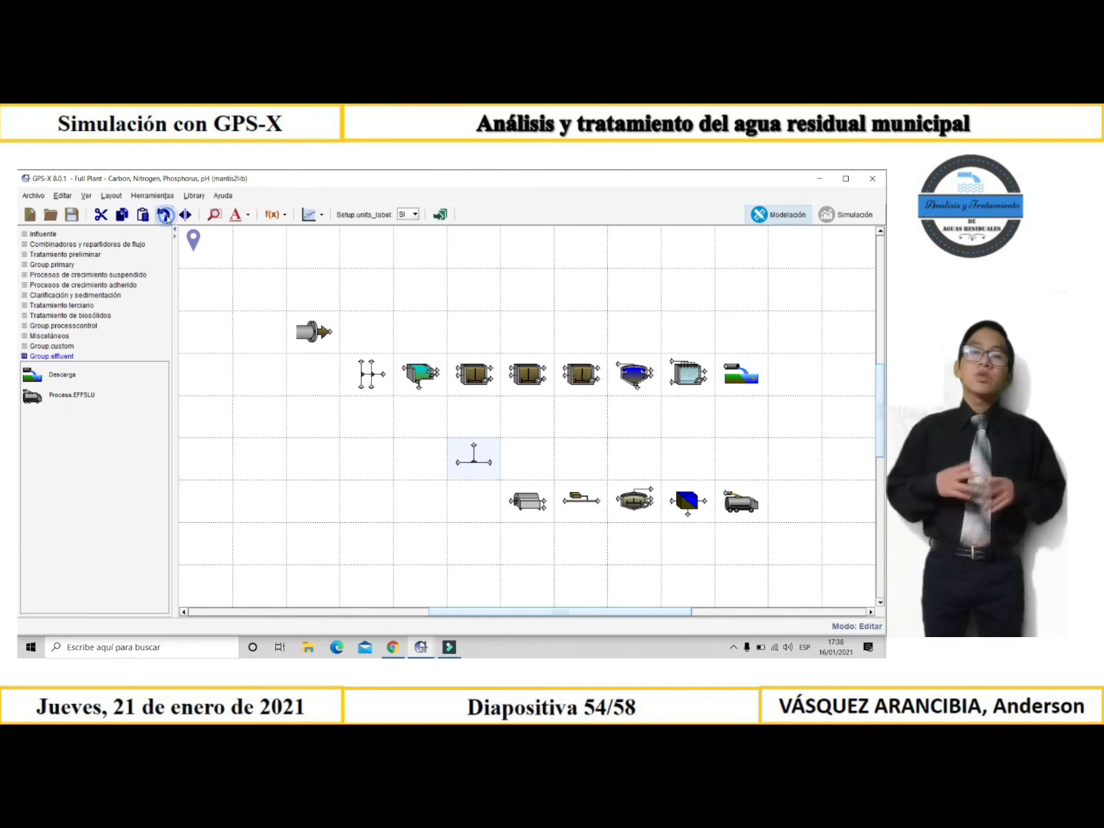
pyautogui.click(164, 216)
pyautogui.click(164, 215)
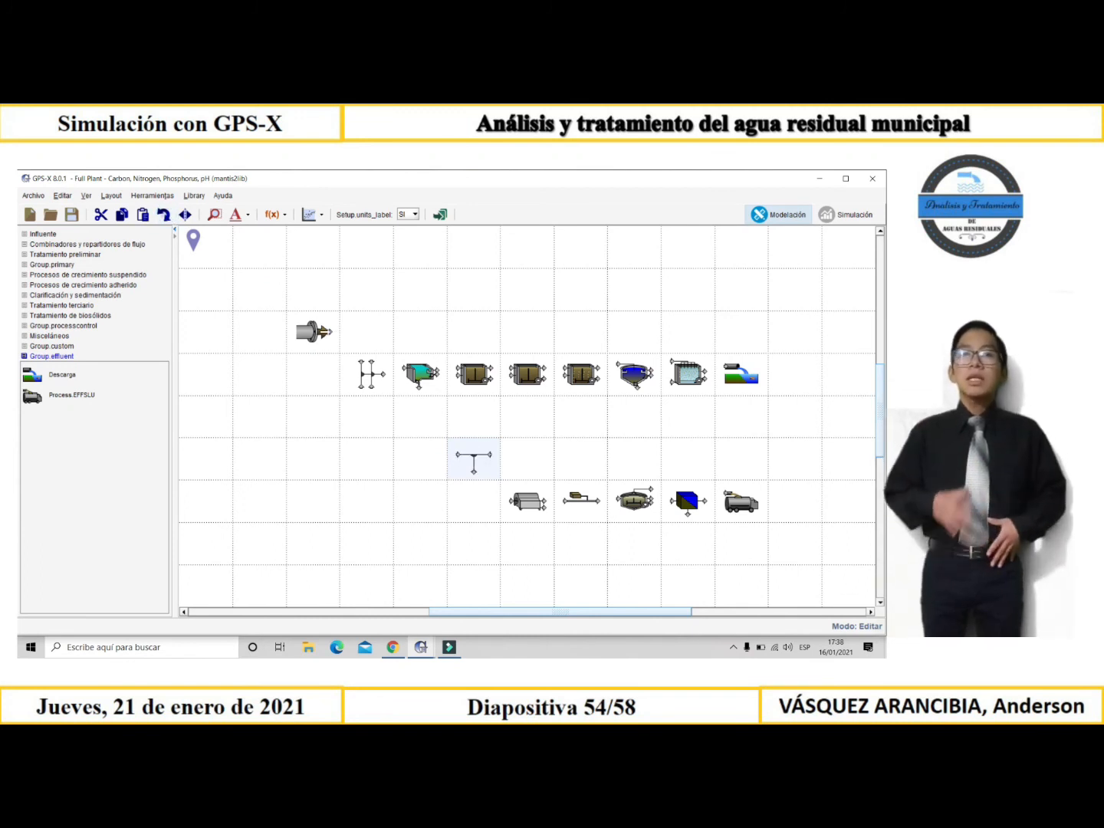
# - Connect the influent through the combiner, primary clarifier and three tanks to the secondary clarifier, and add a recycle from the third tank to the second
pyautogui.moveTo(328, 332)
pyautogui.mouseDown()
pyautogui.moveTo(359, 360)
pyautogui.moveTo(396, 368)
pyautogui.mouseUp()
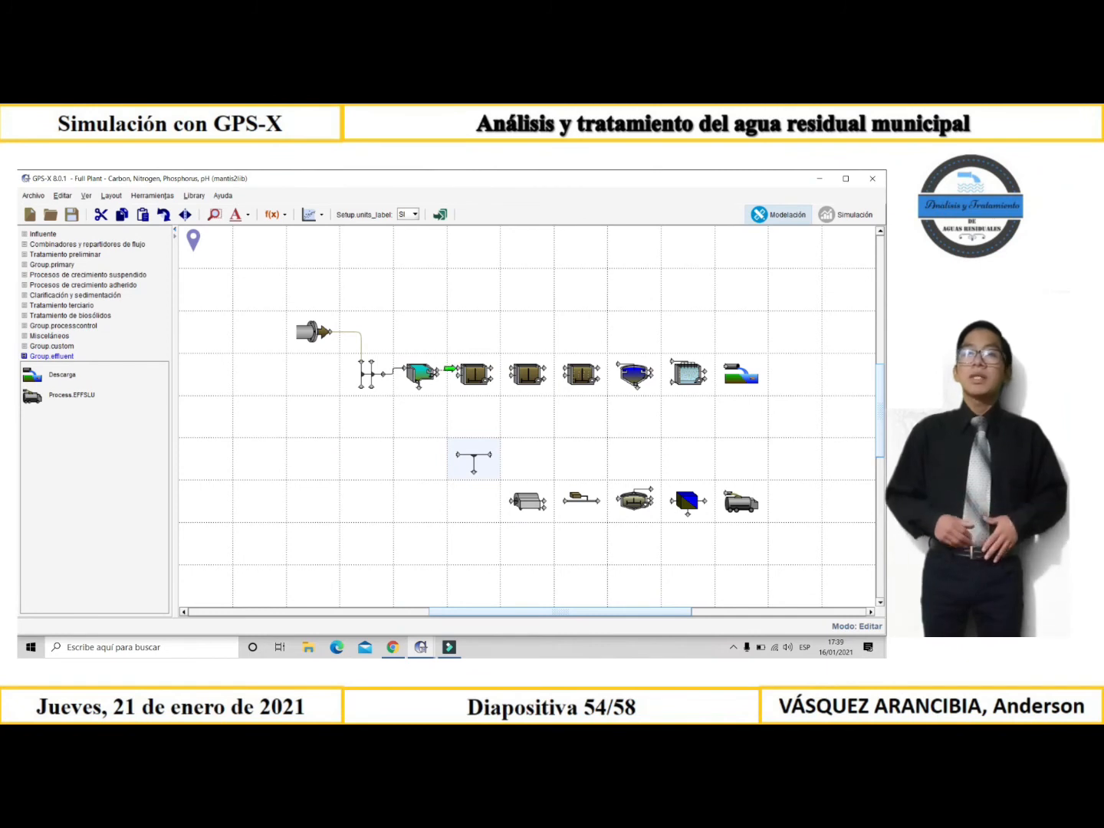
pyautogui.moveTo(490, 368); pyautogui.dragTo(611, 374)
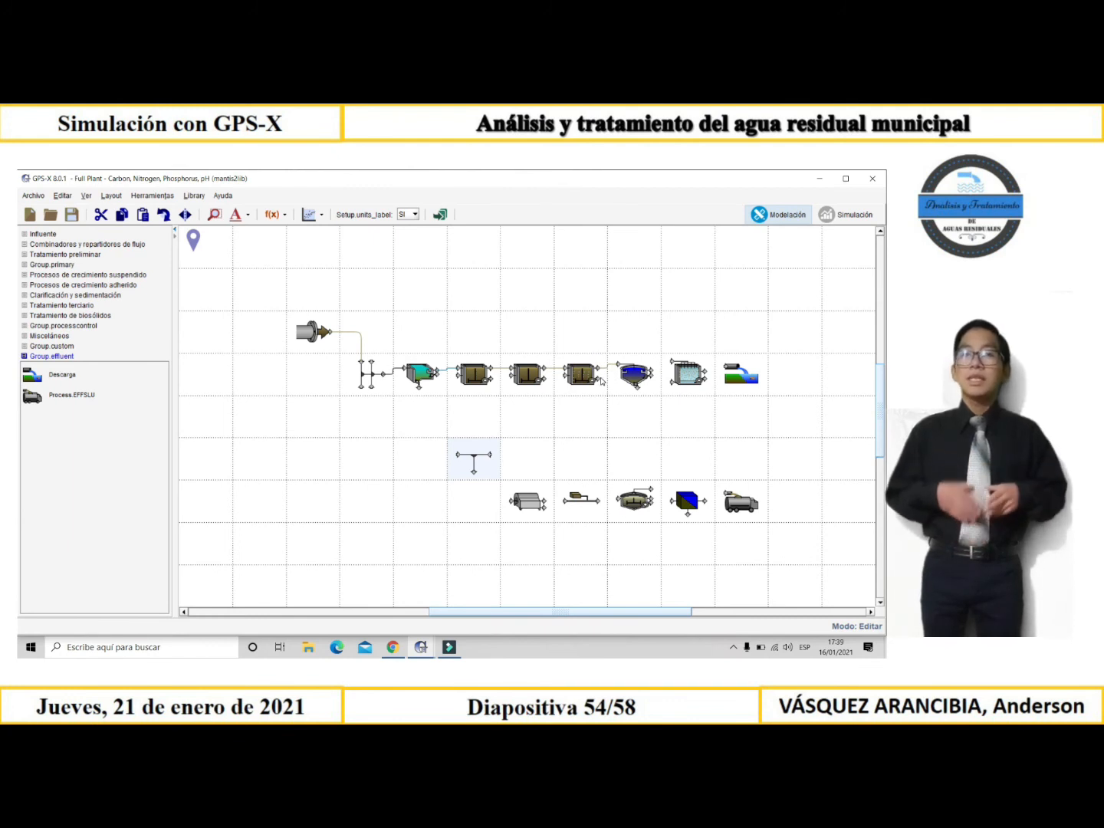
pyautogui.moveTo(598, 379); pyautogui.dragTo(511, 376)
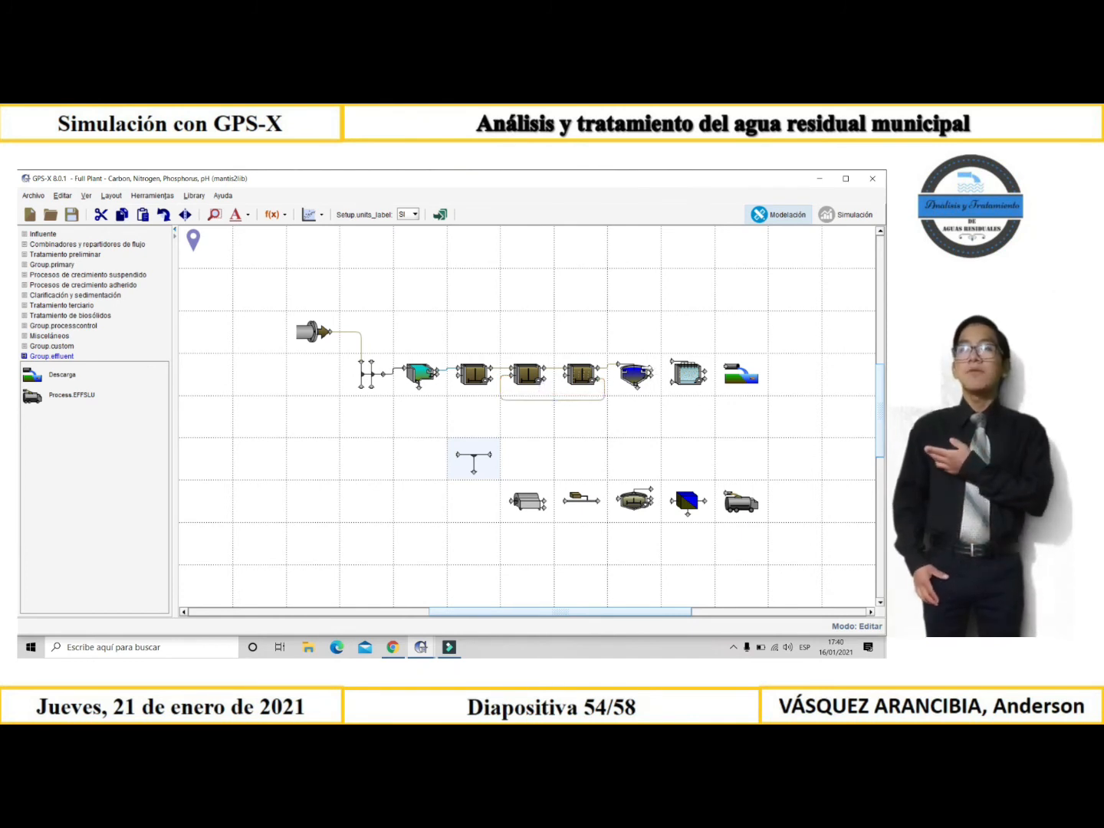
# - Connect the secondary clarifier to the two-input combiner and the sand filter, and shift the recycle line between the tanks slightly lower
pyautogui.moveTo(652, 374); pyautogui.dragTo(496, 453)
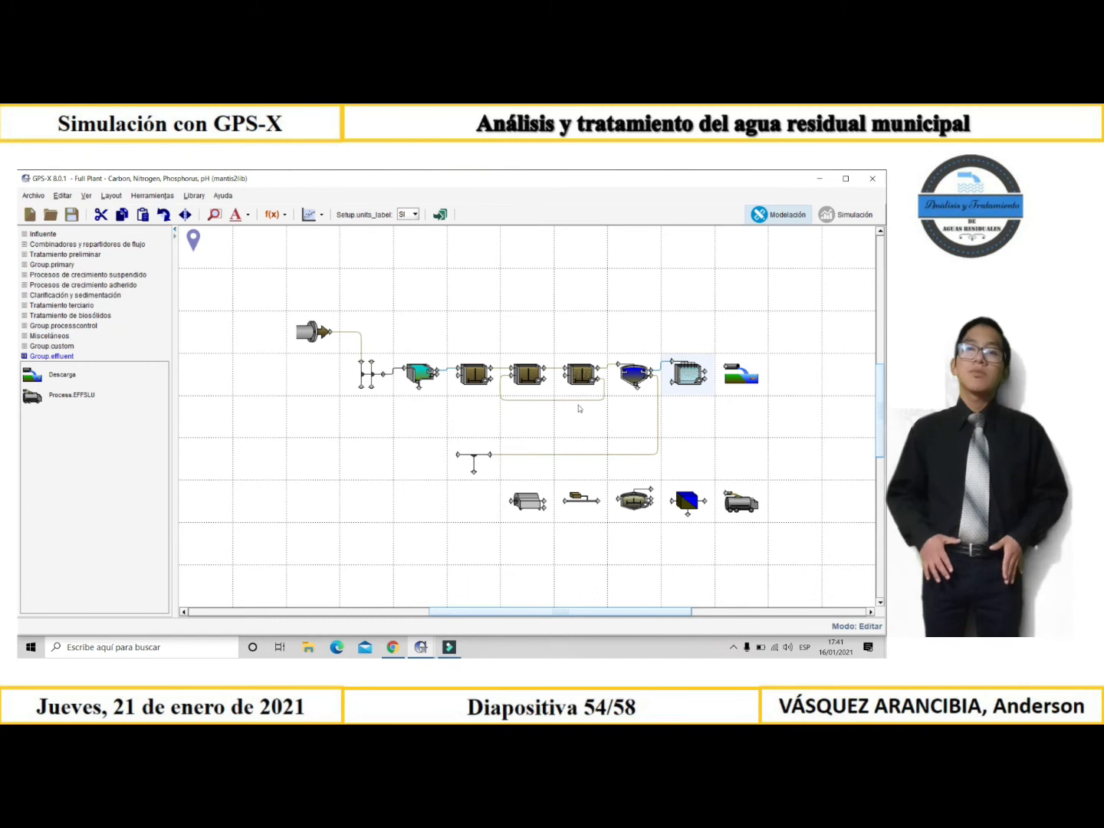
pyautogui.moveTo(579, 409); pyautogui.dragTo(576, 412)
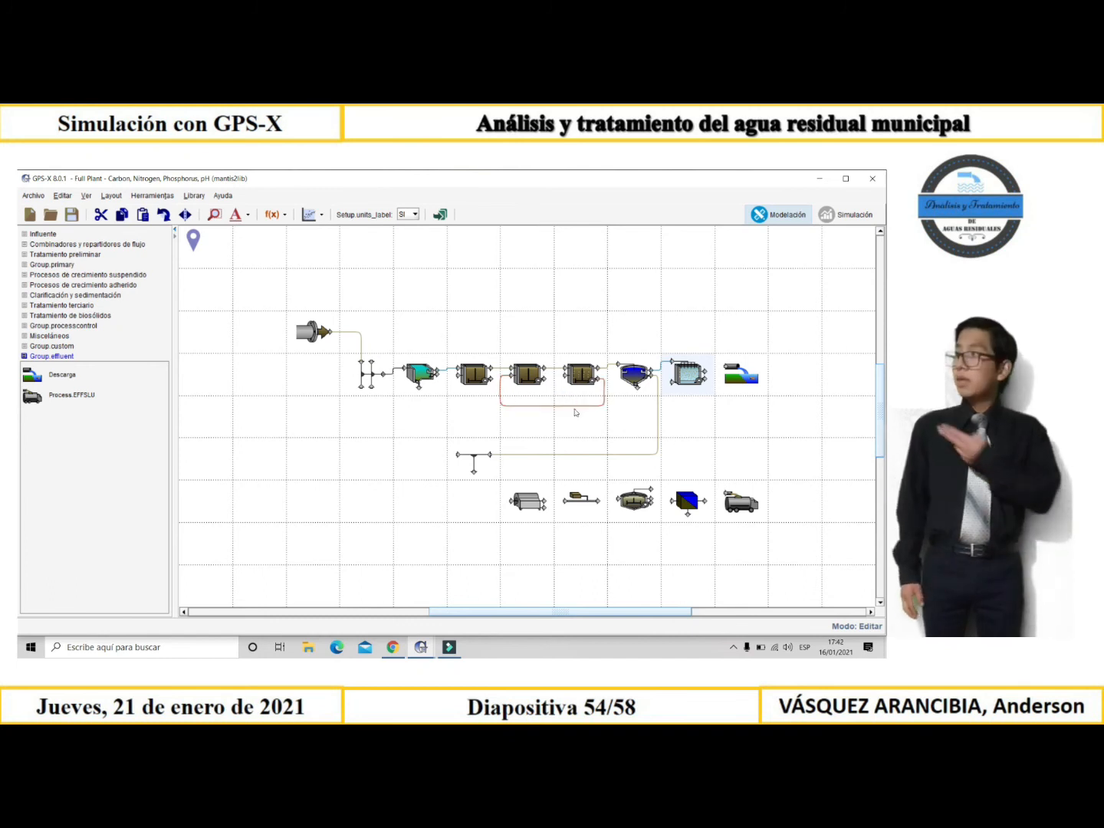
pyautogui.click(575, 412)
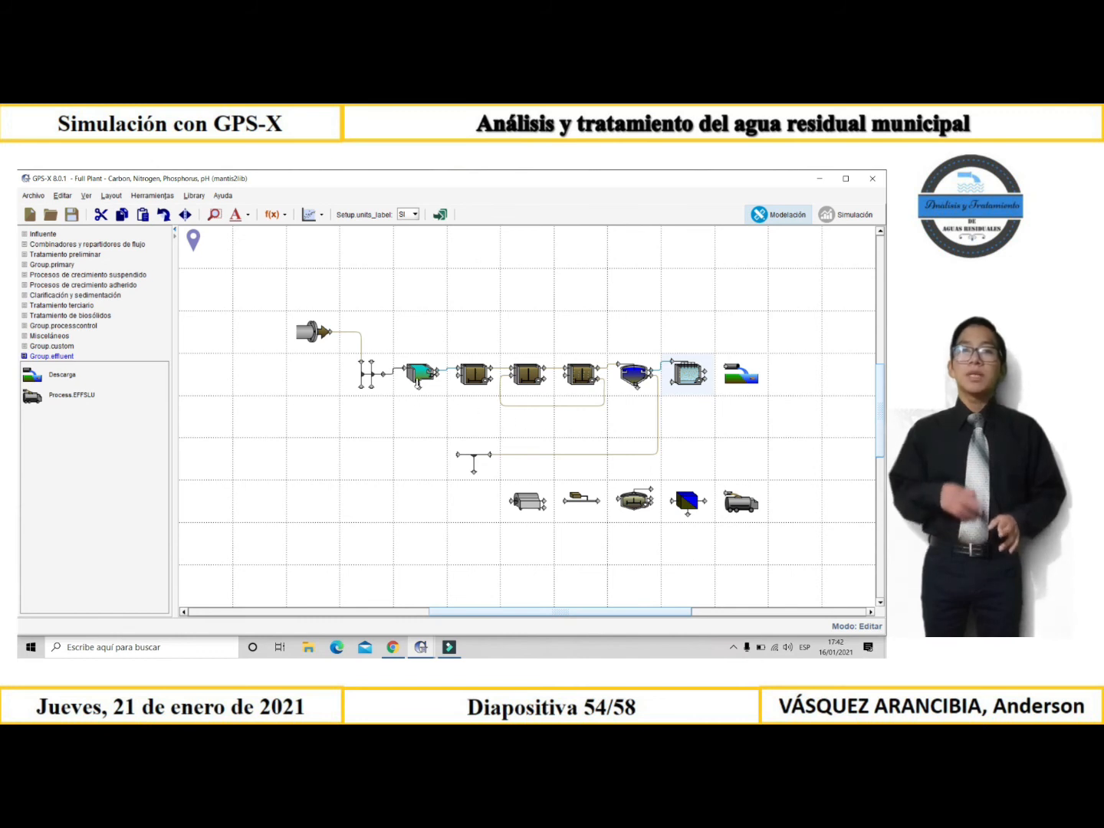
# - Connect the primary clarifier's underflow to the two-input combiner, and the sand filter's outlets to the discharge and the four-input combiner
pyautogui.moveTo(419, 388); pyautogui.dragTo(457, 454)
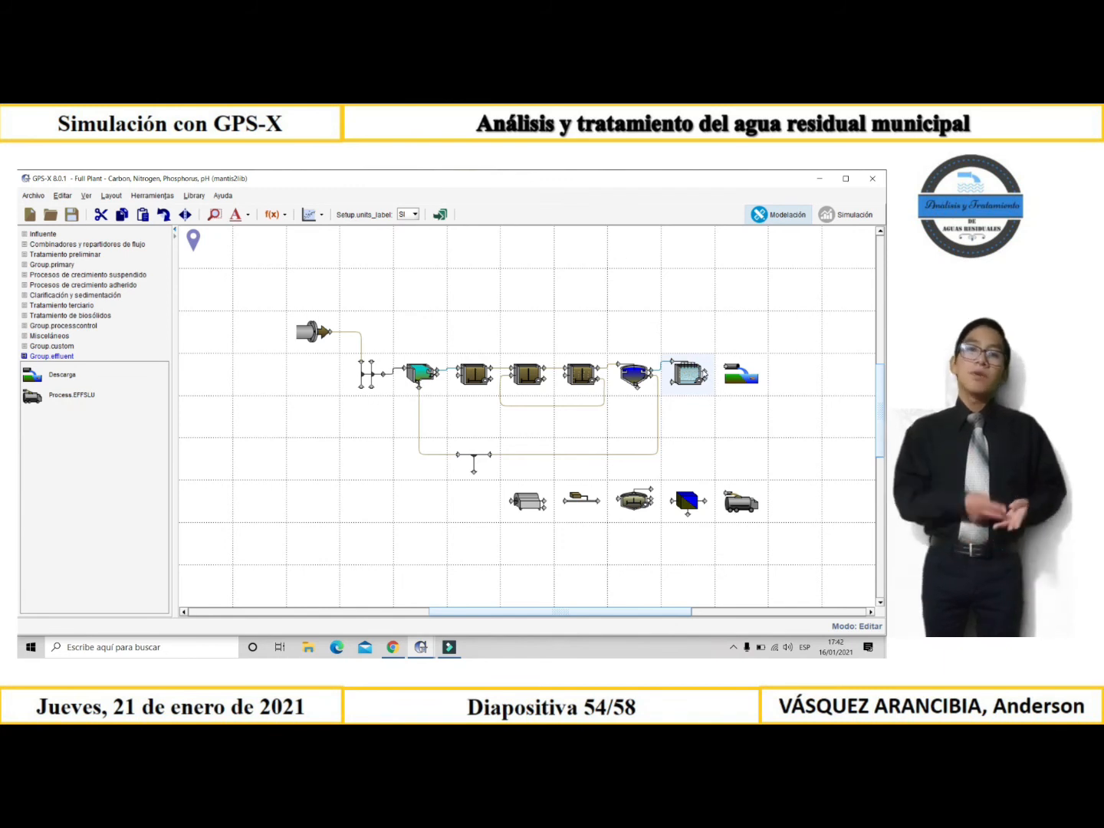
pyautogui.moveTo(705, 372); pyautogui.dragTo(725, 366)
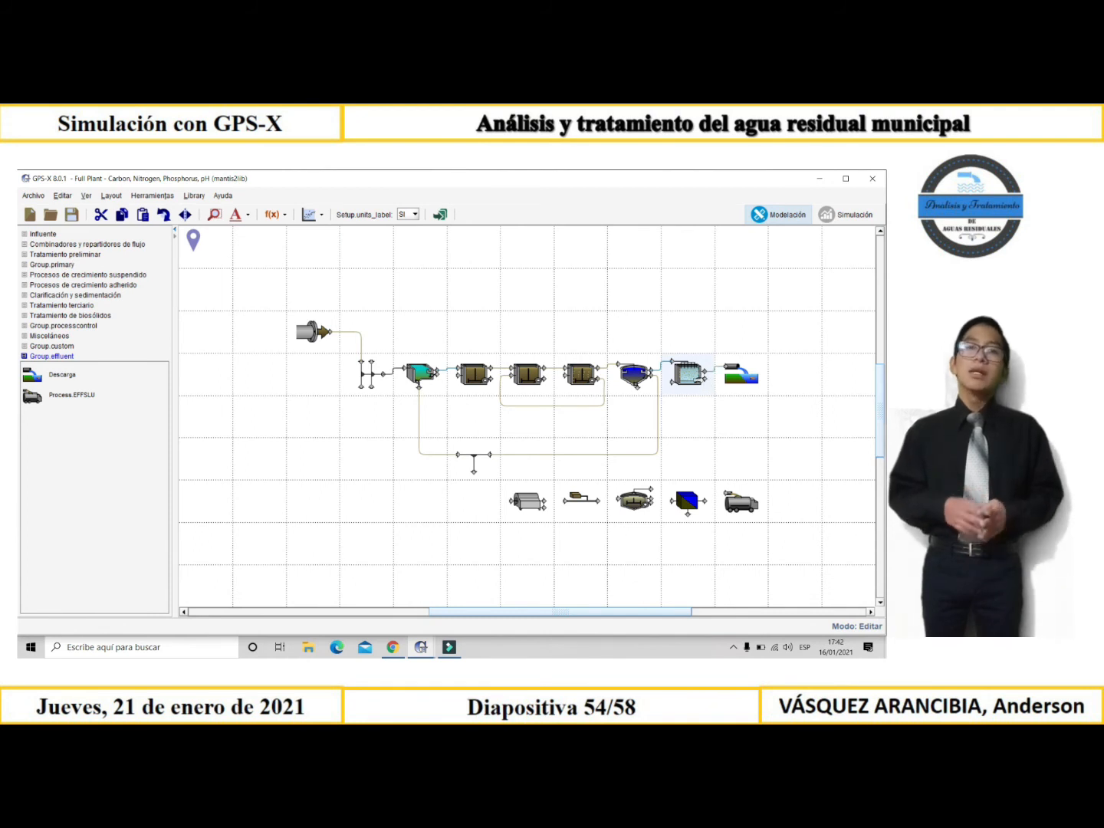
pyautogui.moveTo(704, 379); pyautogui.dragTo(371, 366)
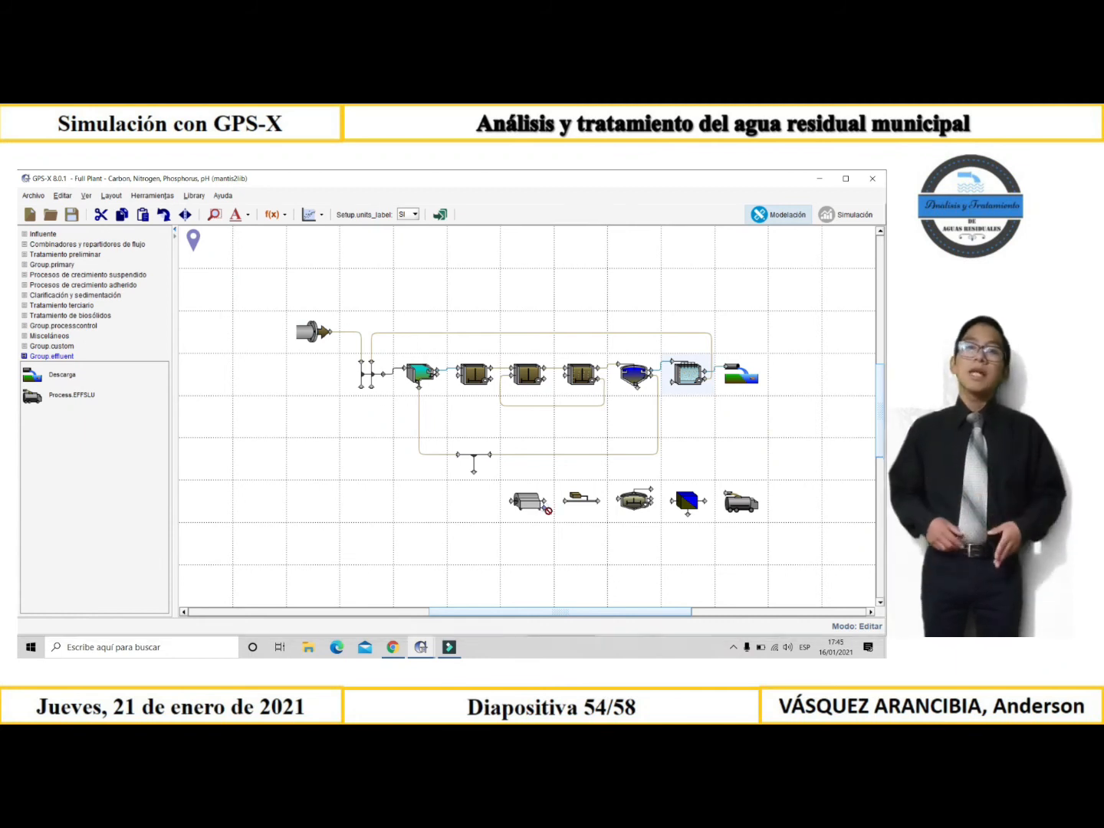
# - Connect the drum unit, Process.SPRETREAT, anaerobic digester and dewatering unit in series
pyautogui.moveTo(556, 502); pyautogui.dragTo(569, 504)
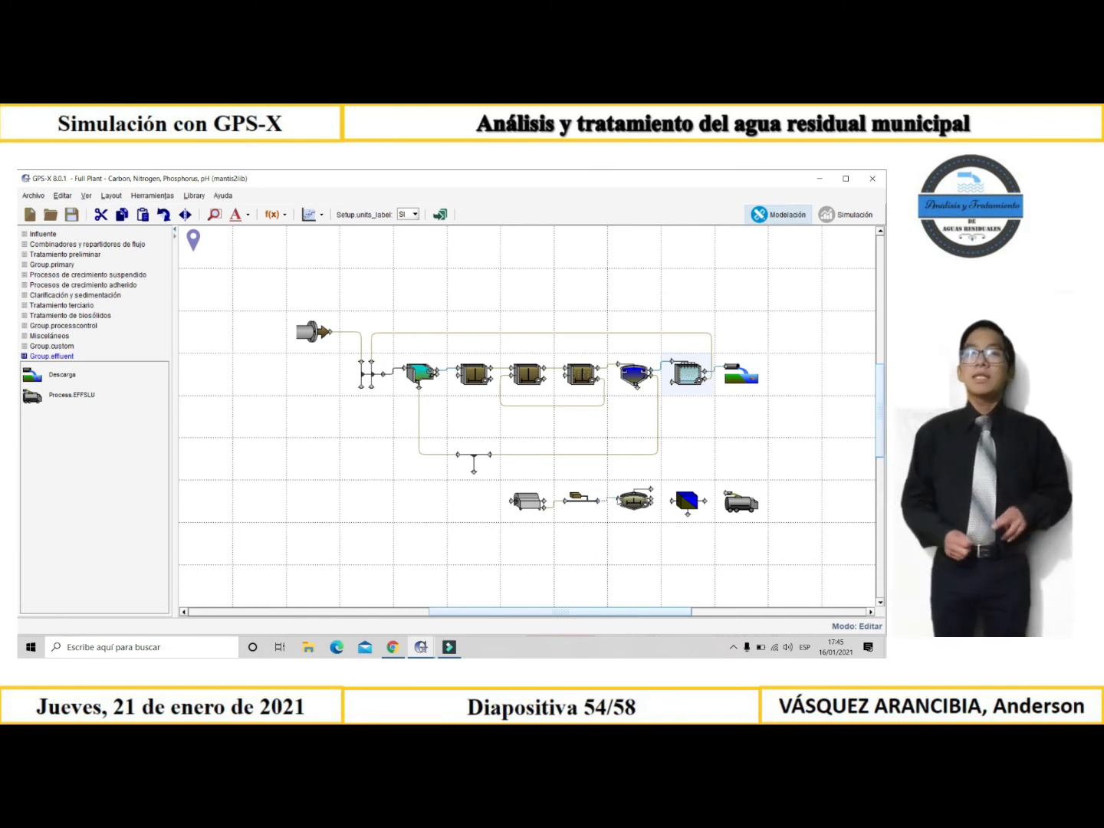
pyautogui.click(611, 499)
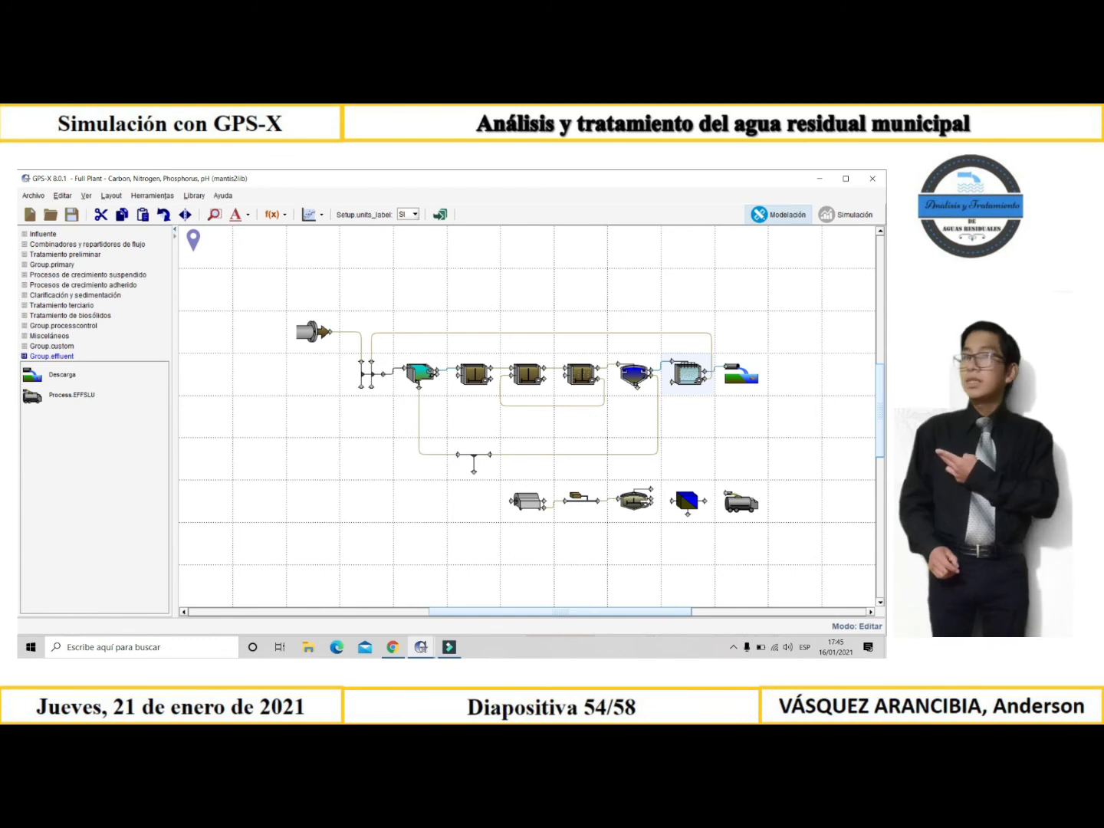
pyautogui.click(653, 499)
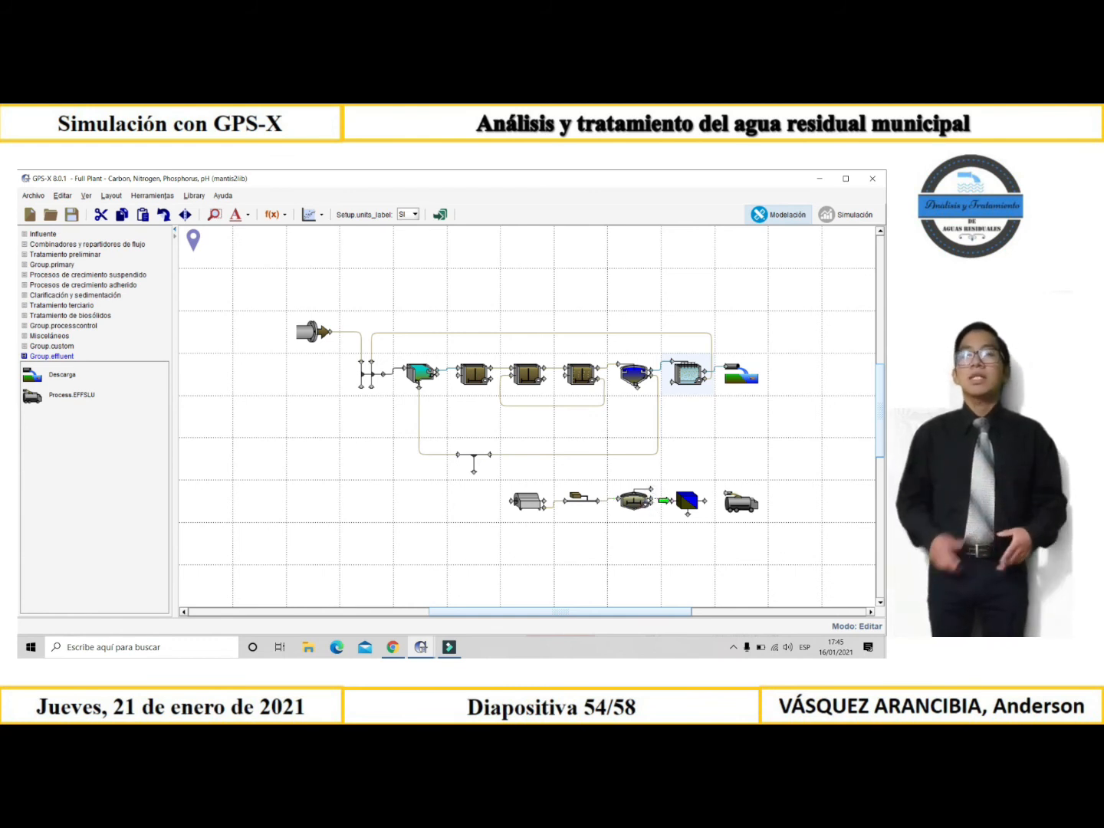
pyautogui.click(672, 502)
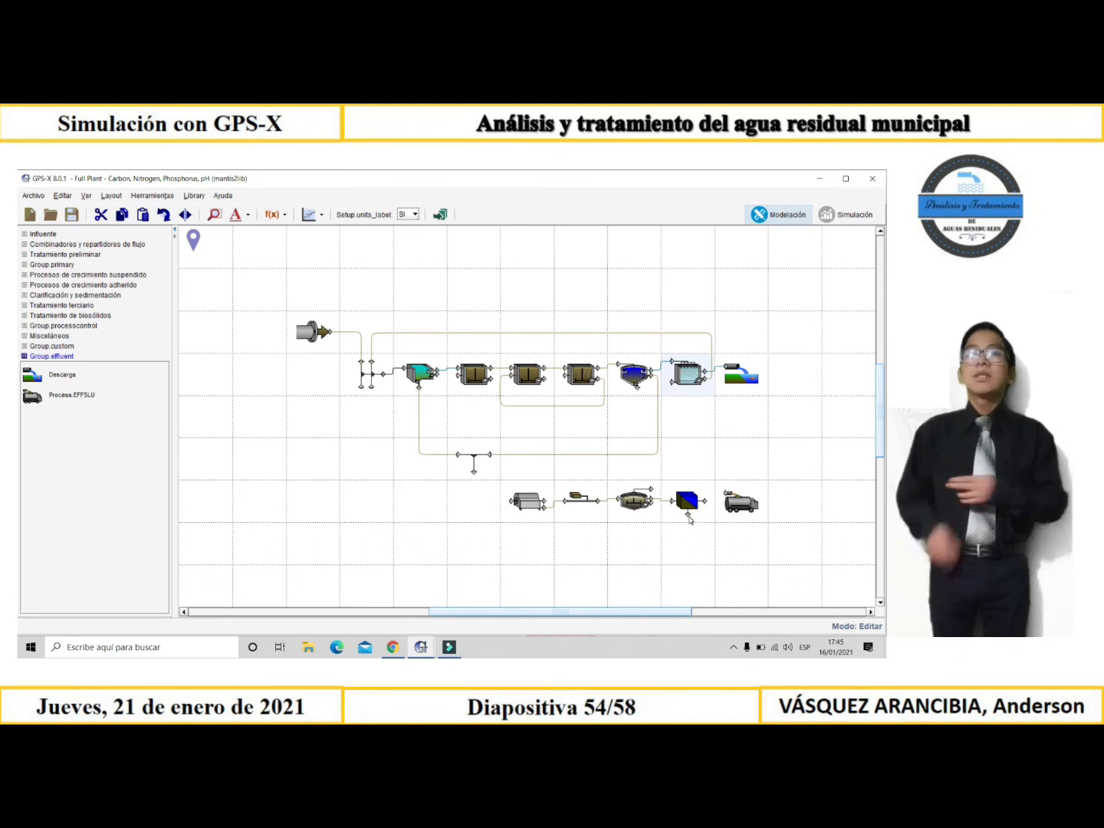
# - Connect the dewatering unit's underflow to Process.EFFSLU, and return the drum and dewatering liquid outlets to the four-input combiner
pyautogui.click(688, 515)
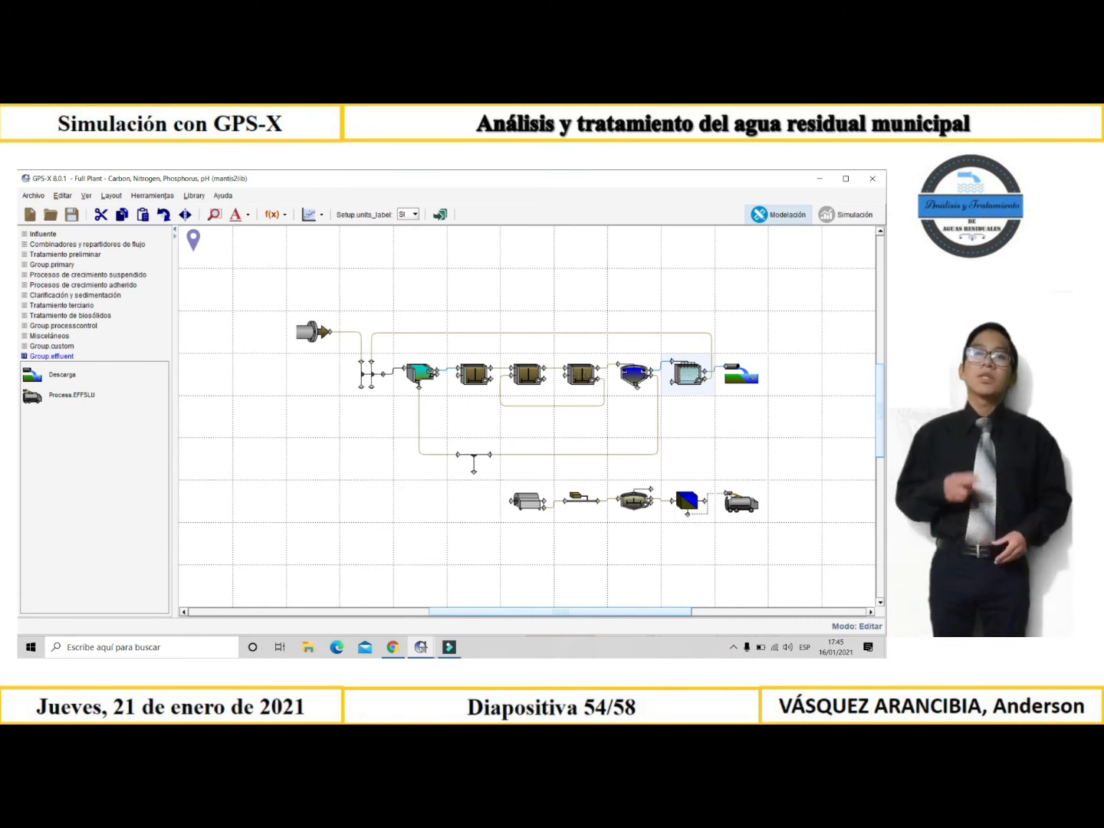
pyautogui.click(717, 495)
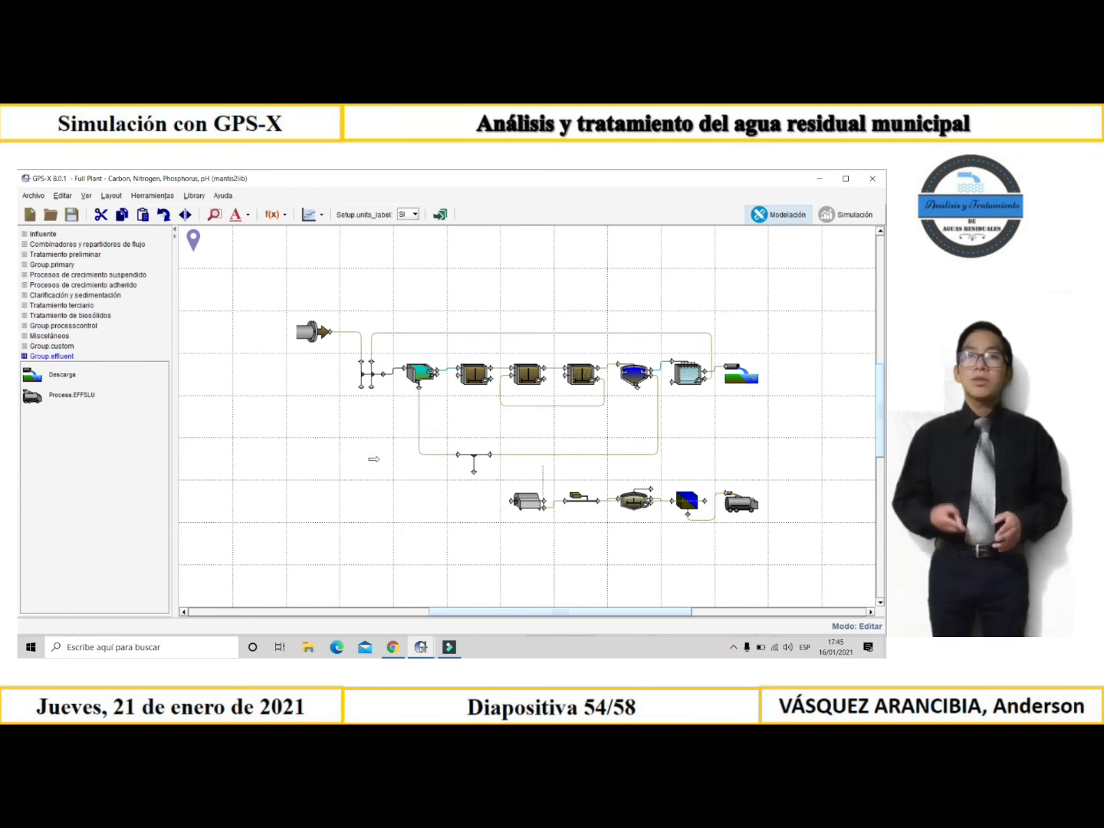
pyautogui.moveTo(374, 458)
pyautogui.mouseDown()
pyautogui.moveTo(360, 390)
pyautogui.moveTo(394, 530)
pyautogui.moveTo(389, 556)
pyautogui.mouseUp()
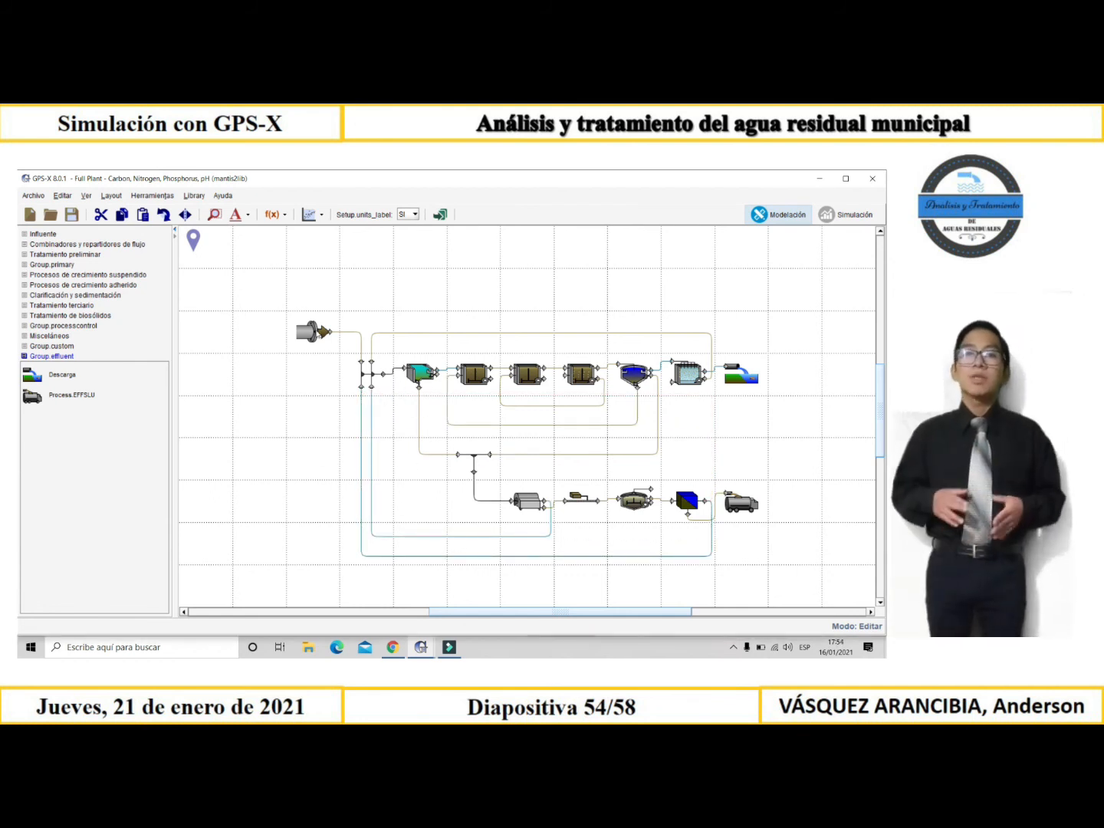
# - Label the influent unit Influente and its outlet stream water
pyautogui.rightClick(317, 334)
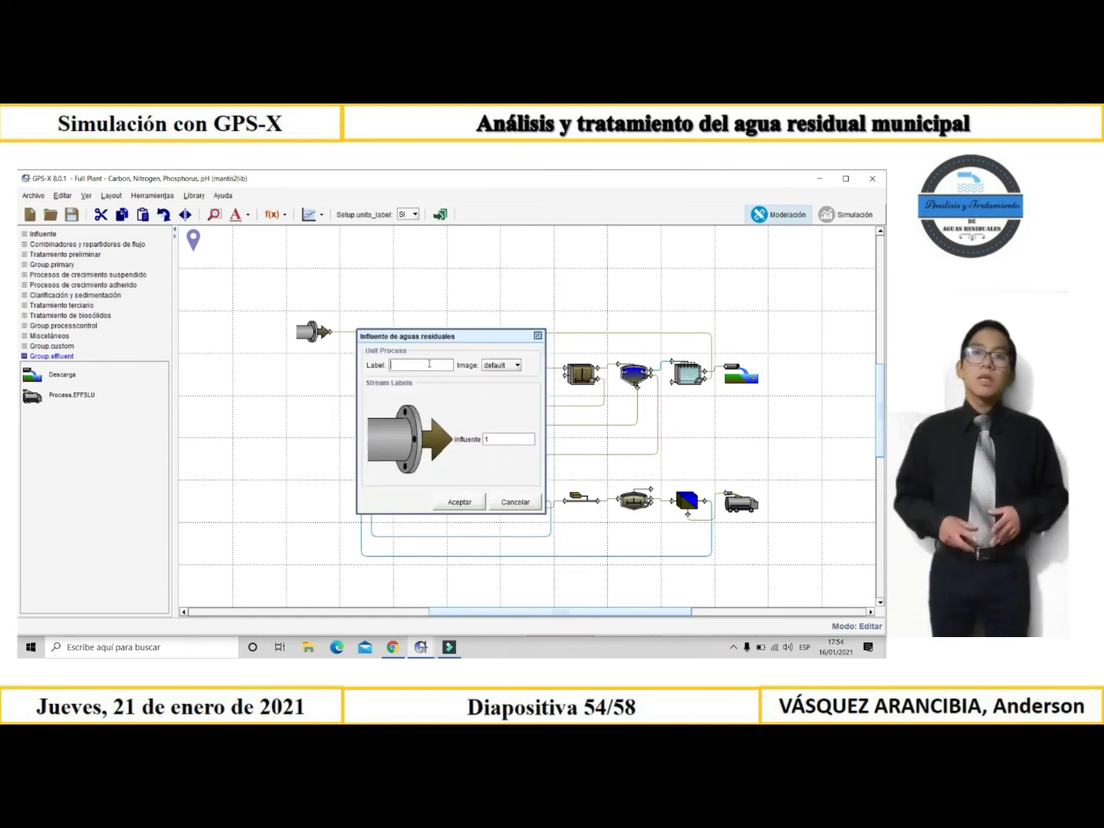
pyautogui.write('Influent')
pyautogui.press('BackSpace')
pyautogui.press('BackSpace')
pyautogui.press('BackSpace')
pyautogui.write('te')
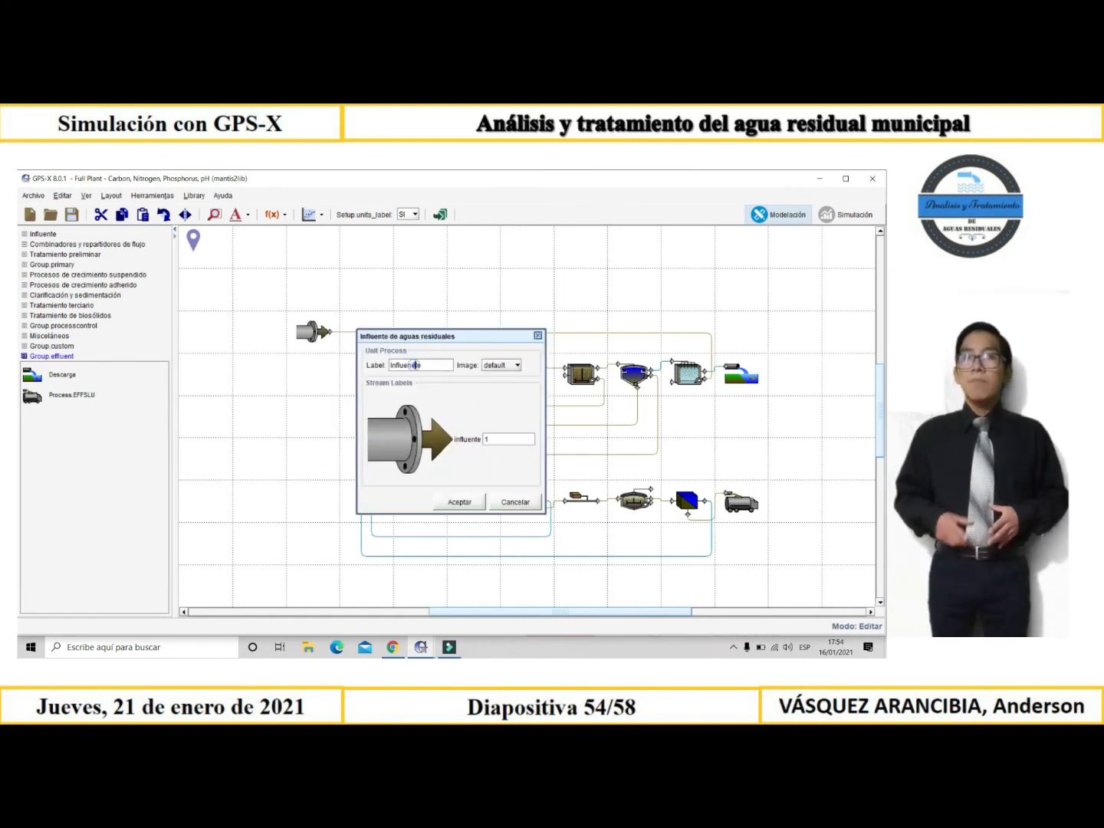
pyautogui.click(507, 442)
pyautogui.press('BackSpace')
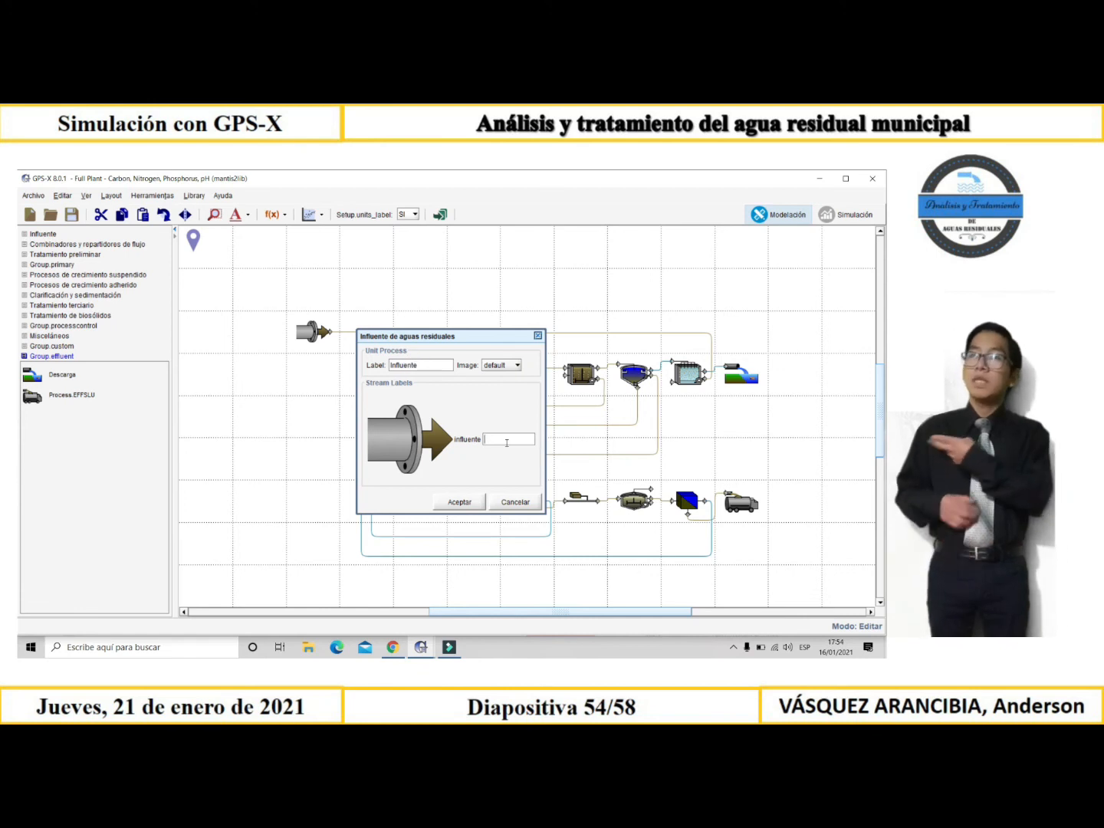
pyautogui.write('water')
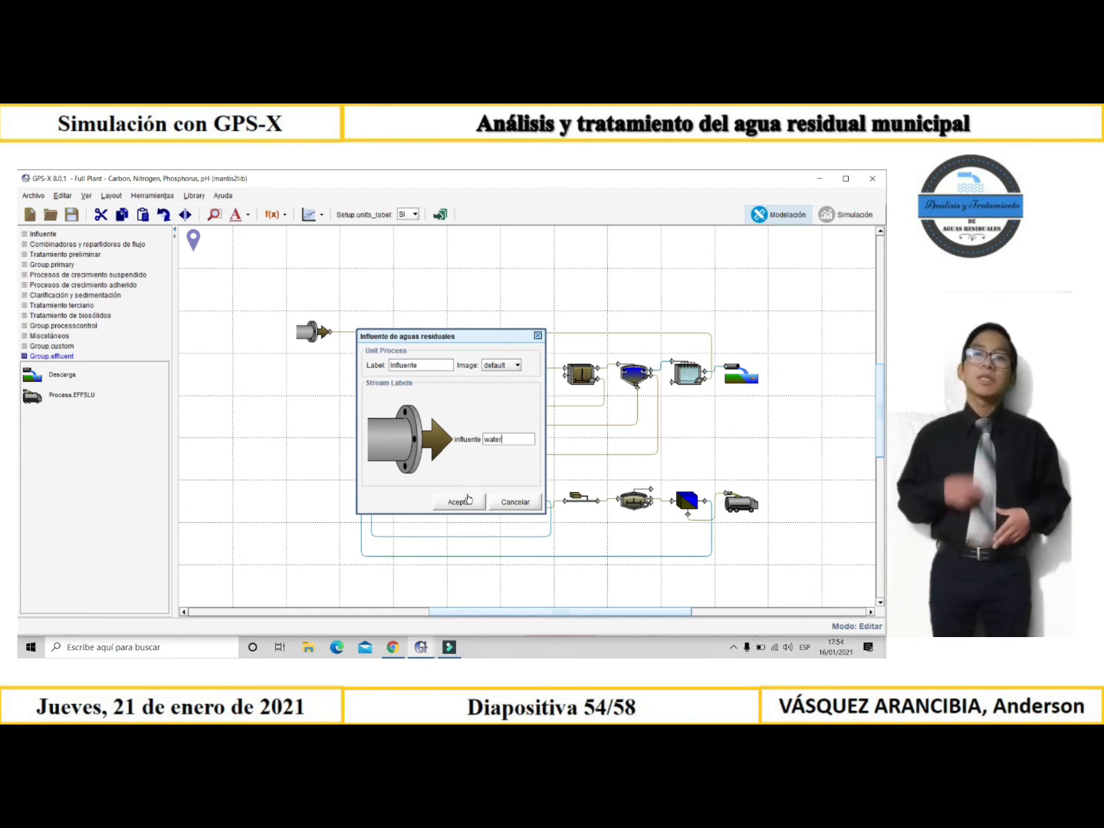
pyautogui.click(458, 501)
# - Label the primary clarifier Primario and its inlet stream combinf
pyautogui.rightClick(426, 380)
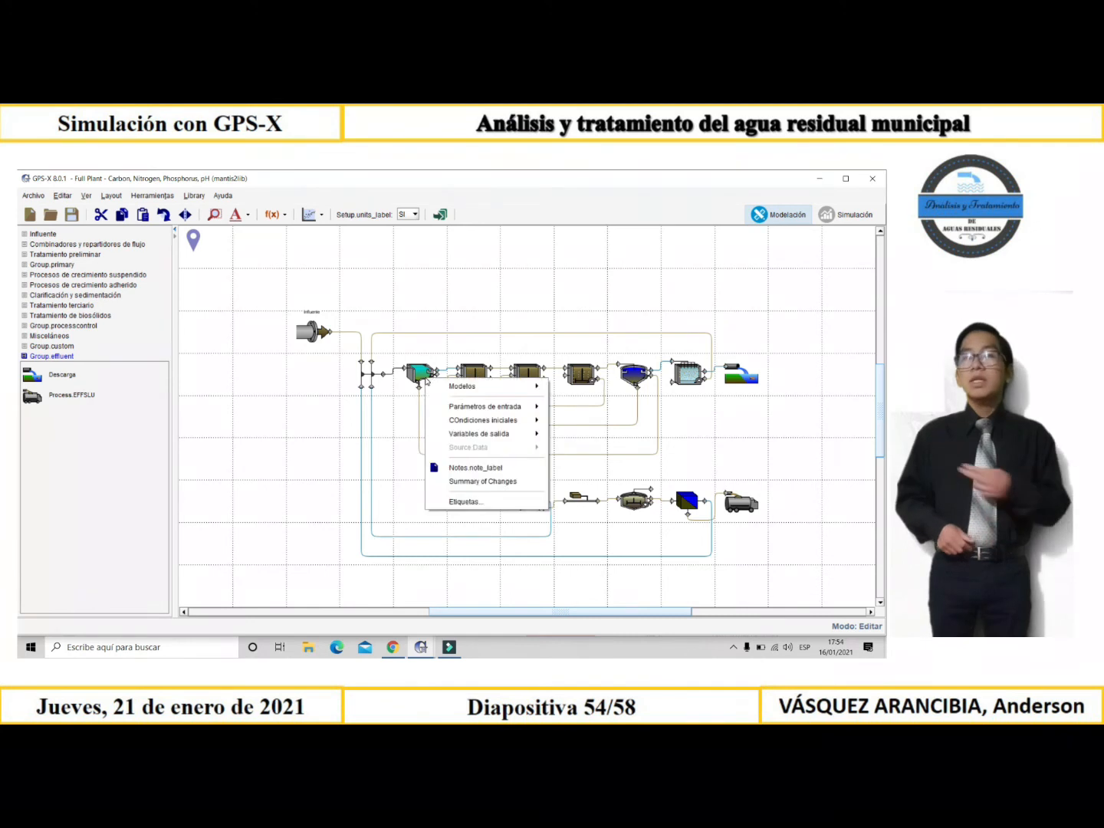
pyautogui.click(464, 502)
pyautogui.write('Primario')
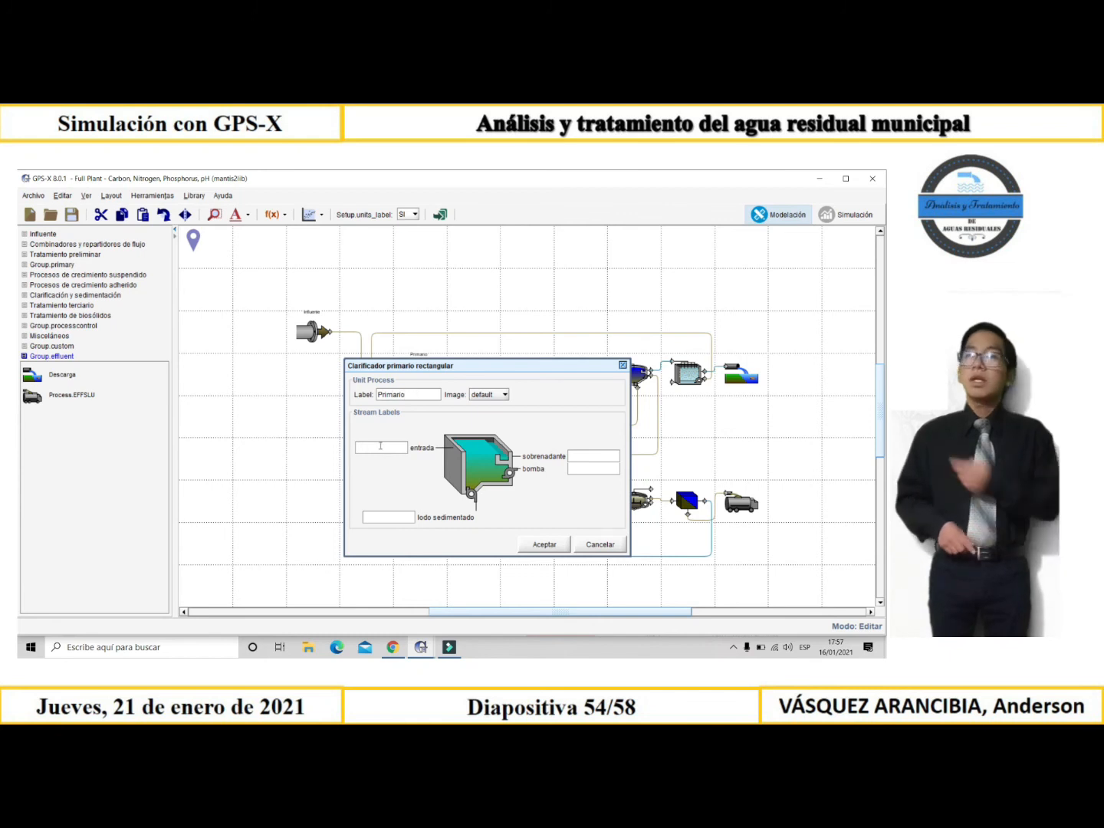
pyautogui.write('combinf')
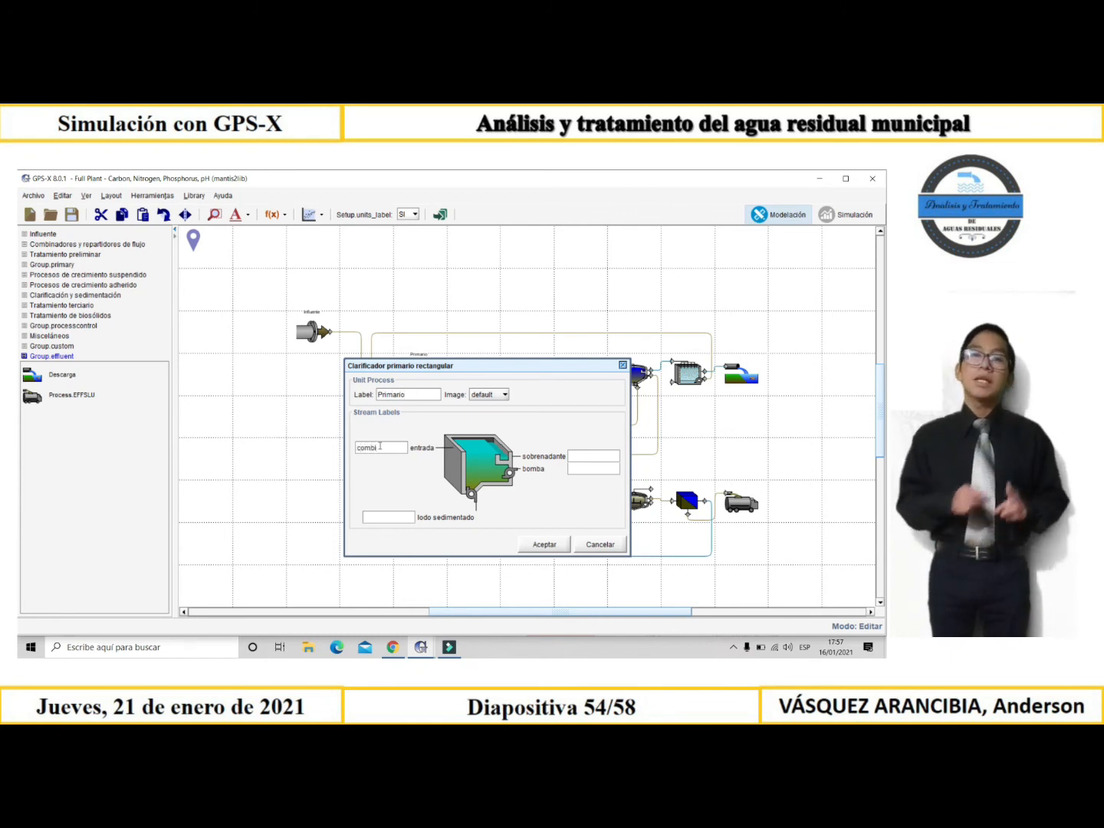
# - Label the primary clarifier's supernatant stream of1, its pump stream na1 and its settled sludge stream wpri
pyautogui.click(577, 456)
pyautogui.write('o')
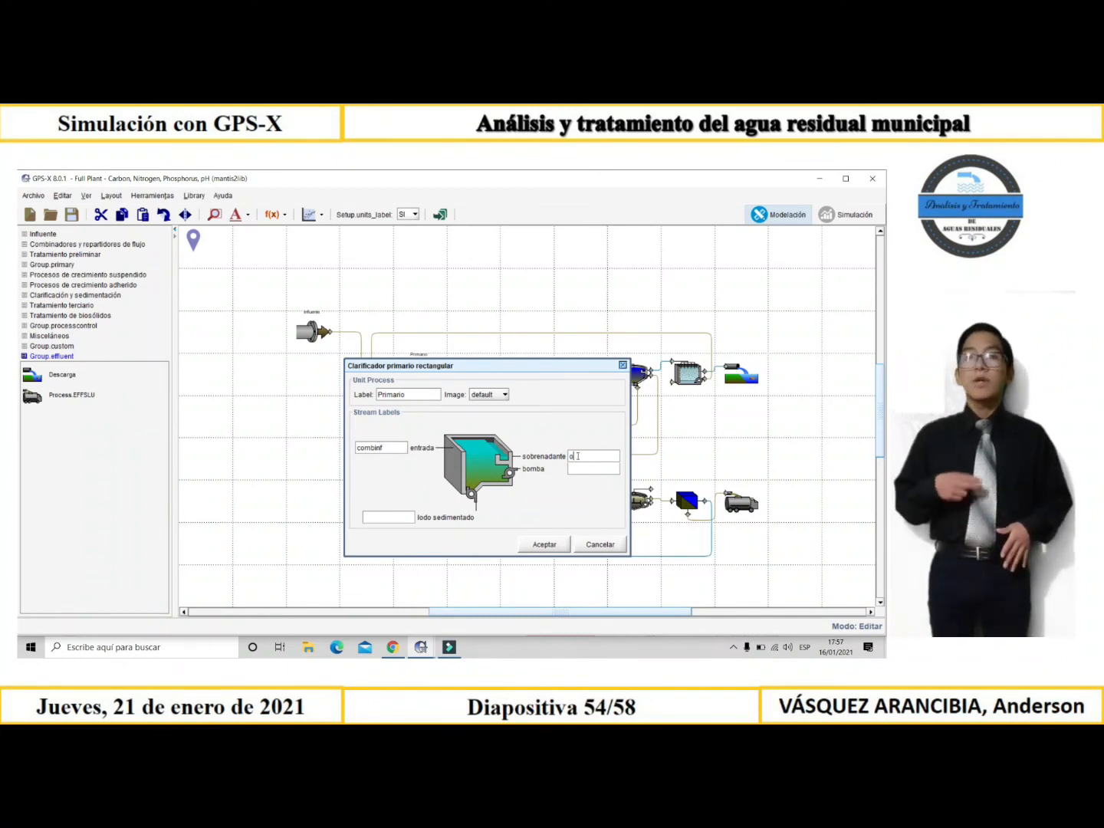
pyautogui.write('f1')
pyautogui.click(608, 468)
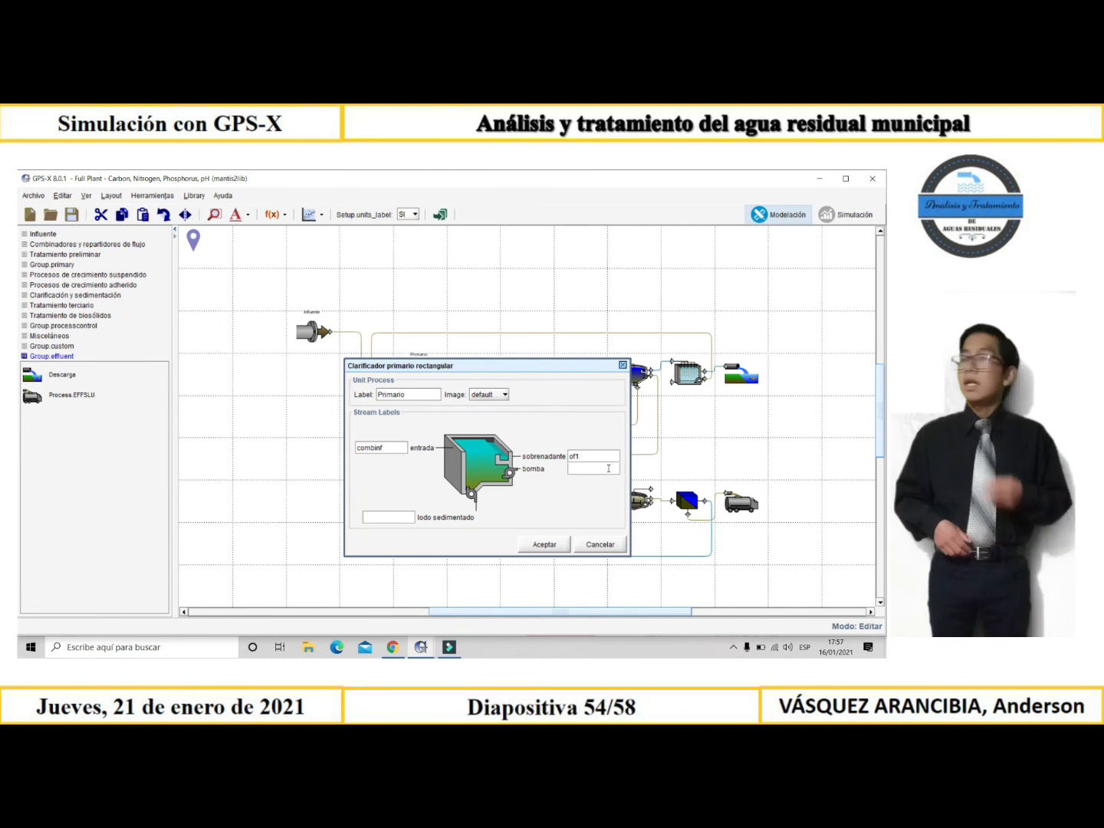
pyautogui.write('na1')
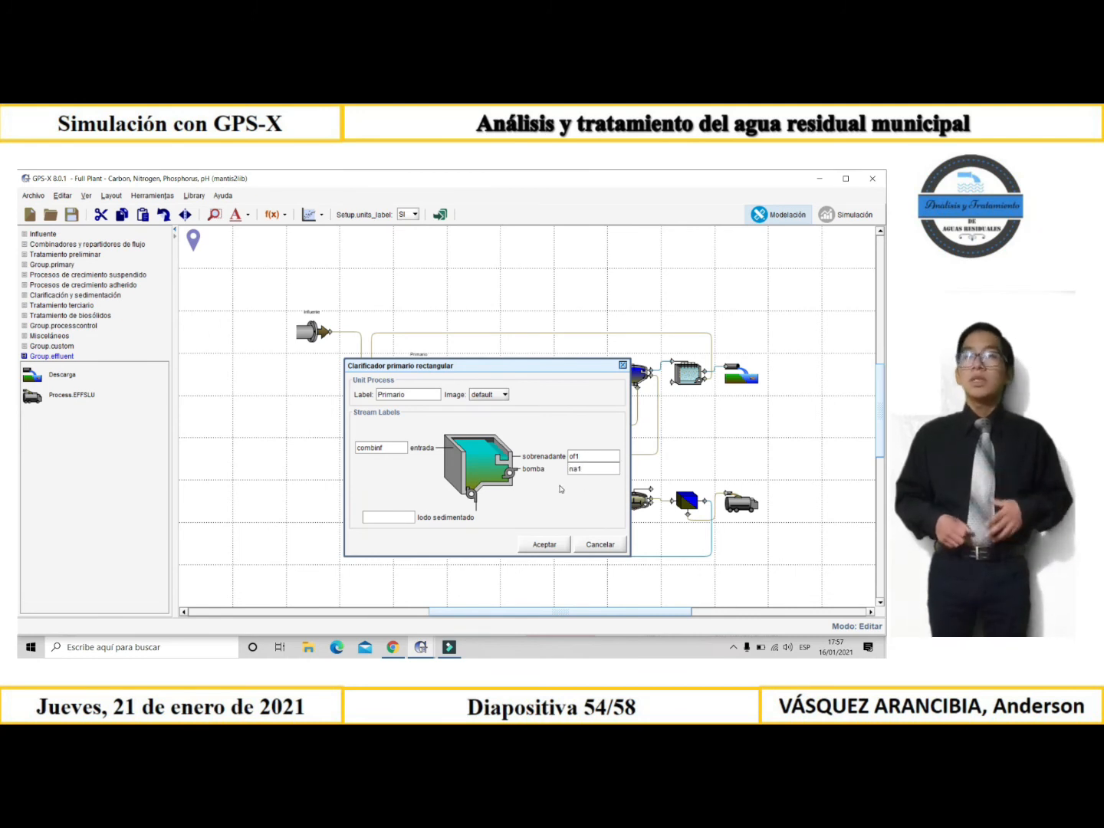
pyautogui.click(401, 519)
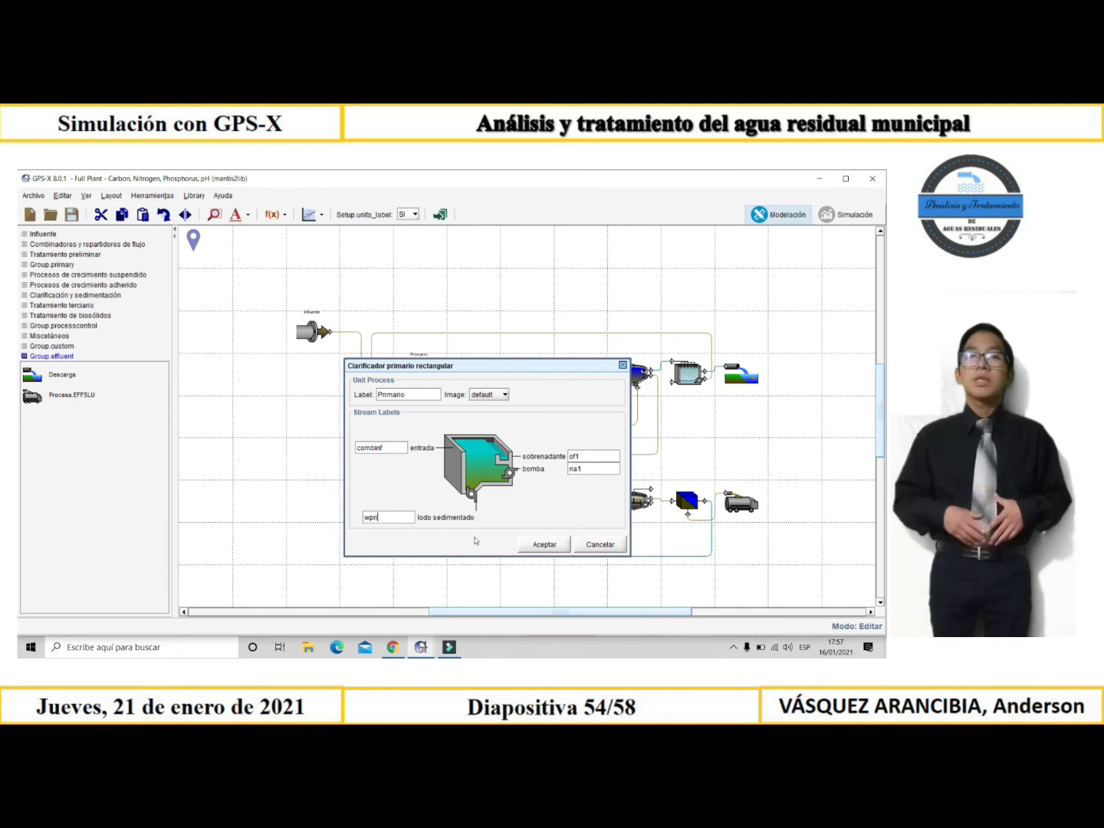
pyautogui.click(544, 544)
# - Label the first tank after the primary clarifier Tanque Anaerobico
pyautogui.rightClick(469, 378)
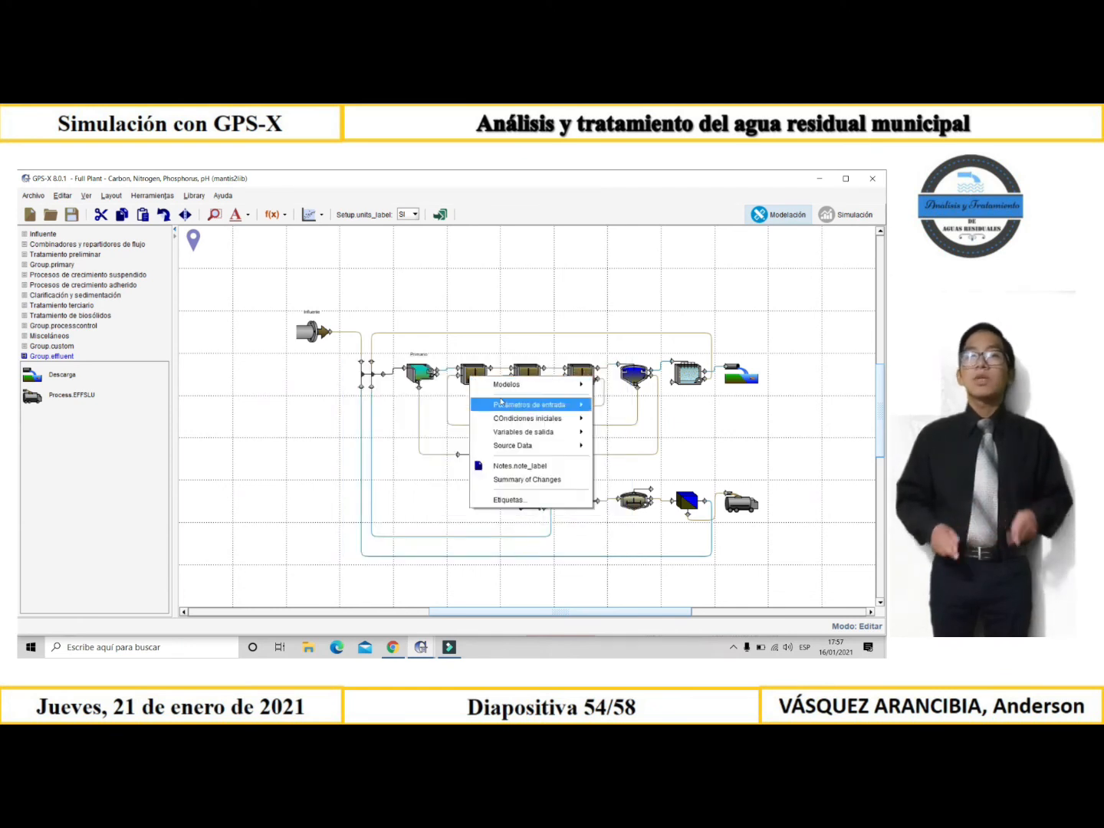
pyautogui.click(499, 483)
pyautogui.write('Tanque Aanaeróbico')
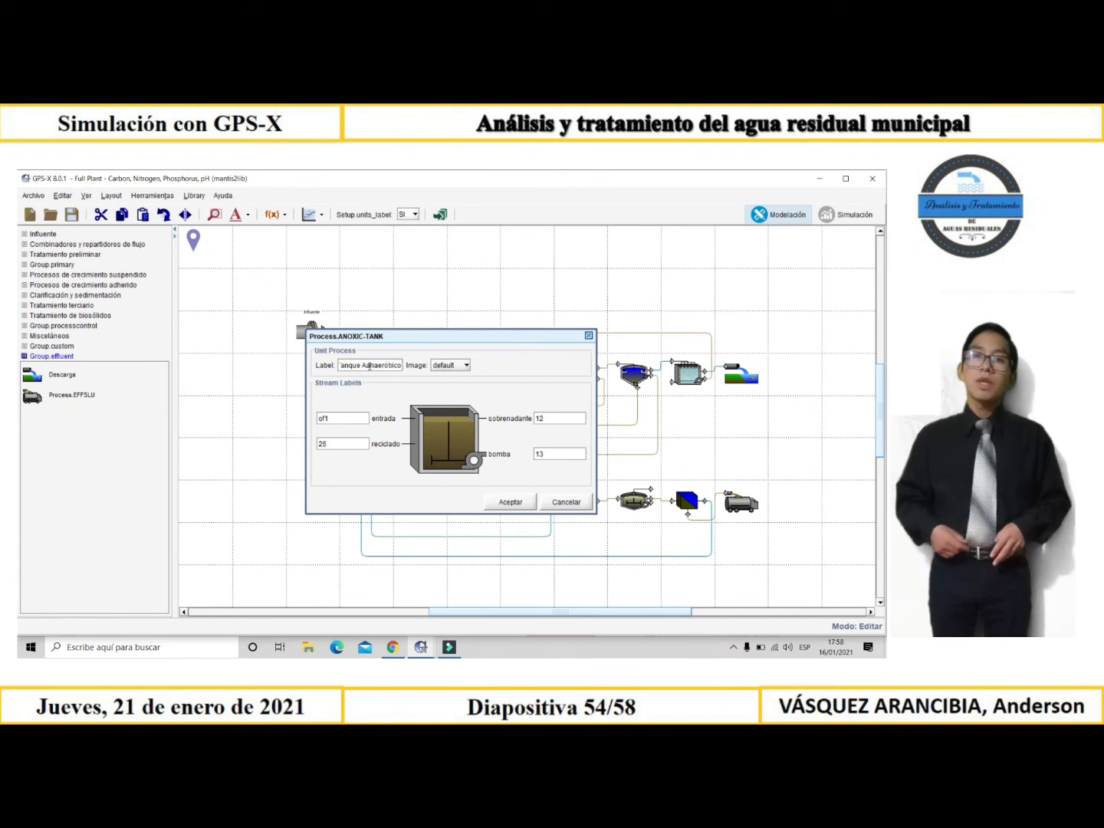
pyautogui.click(370, 366)
pyautogui.press('BackSpace')
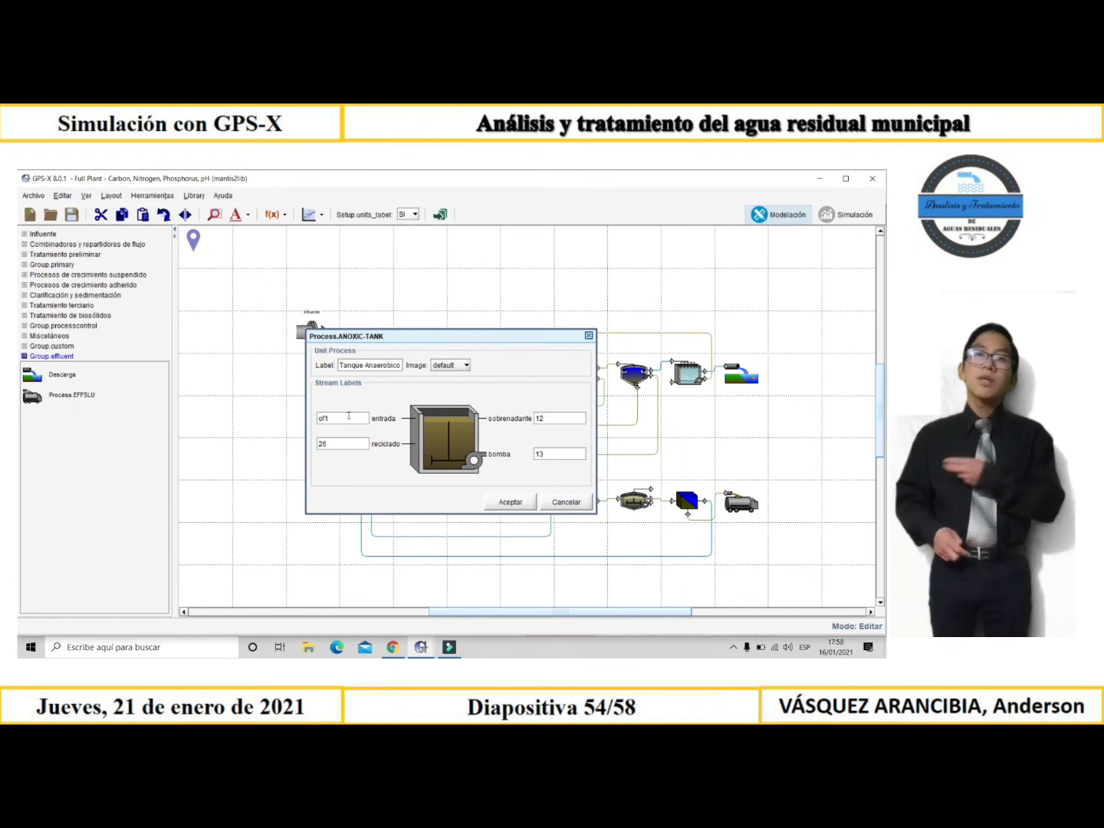
# - Label the anaerobic tank's supernatant stream anaer, its pump stream na2 and its recycle stream ras
pyautogui.doubleClick(552, 417)
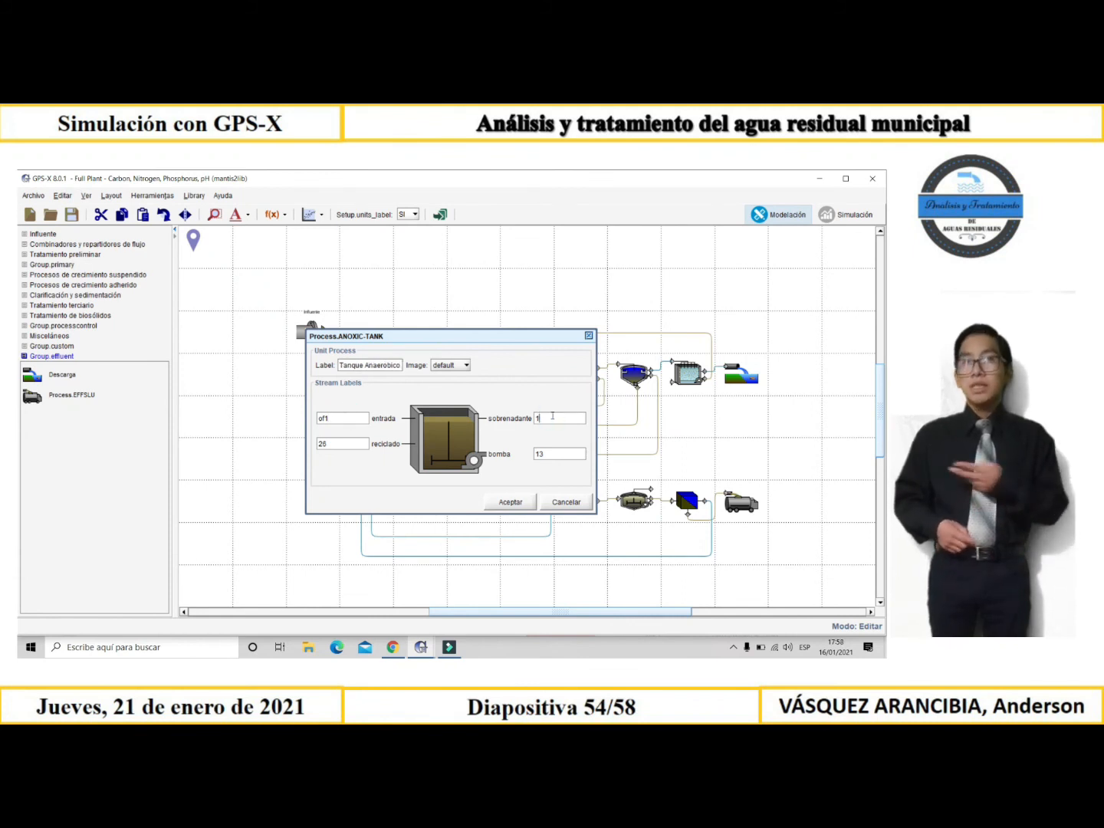
pyautogui.write('anaer')
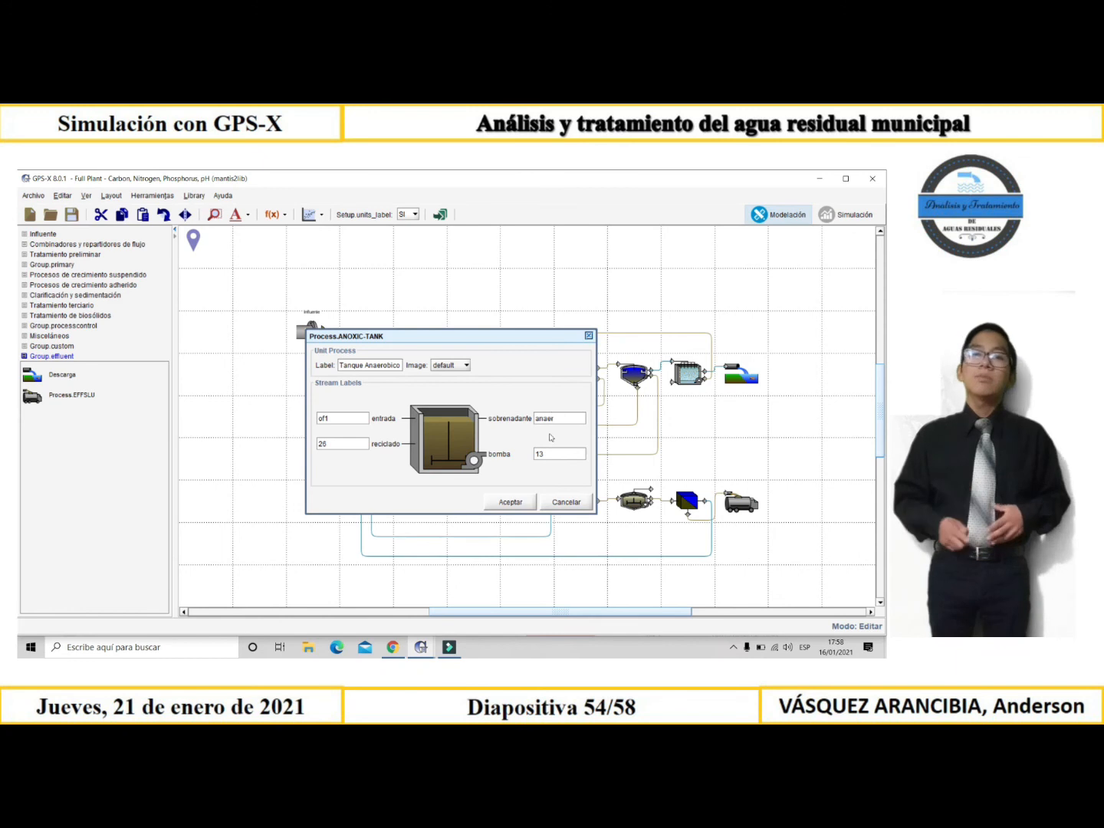
pyautogui.doubleClick(550, 455)
pyautogui.press('BackSpace')
pyautogui.write('n')
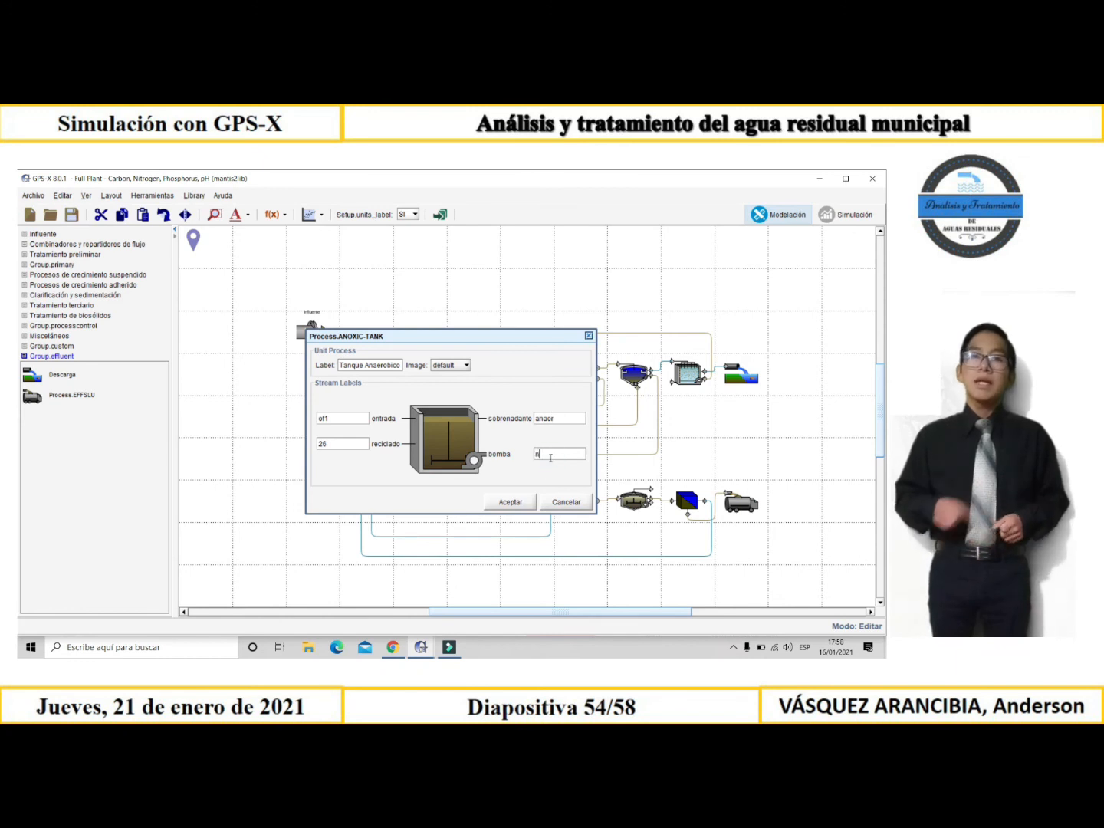
pyautogui.write('a2')
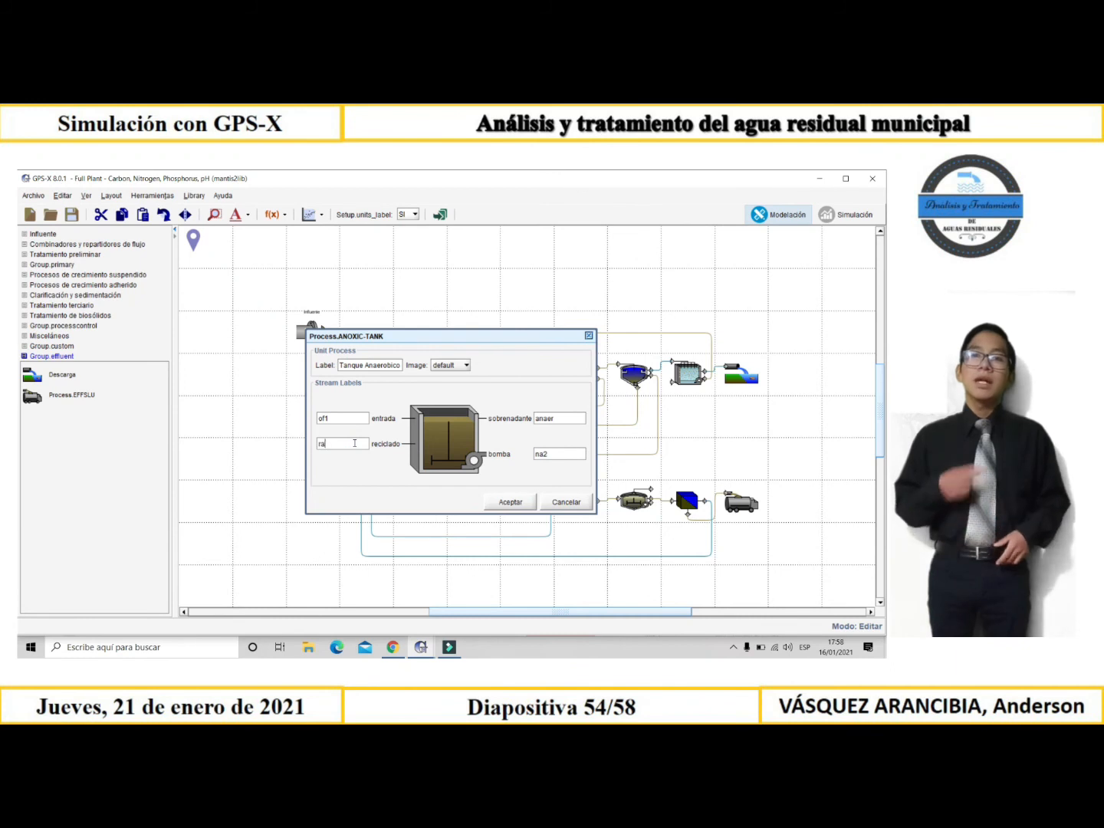
pyautogui.click(510, 502)
# - Label the second tank Tanque Anoxico, its inlet stream anaer and its supernatant stream anox
pyautogui.rightClick(528, 387)
pyautogui.click(576, 492)
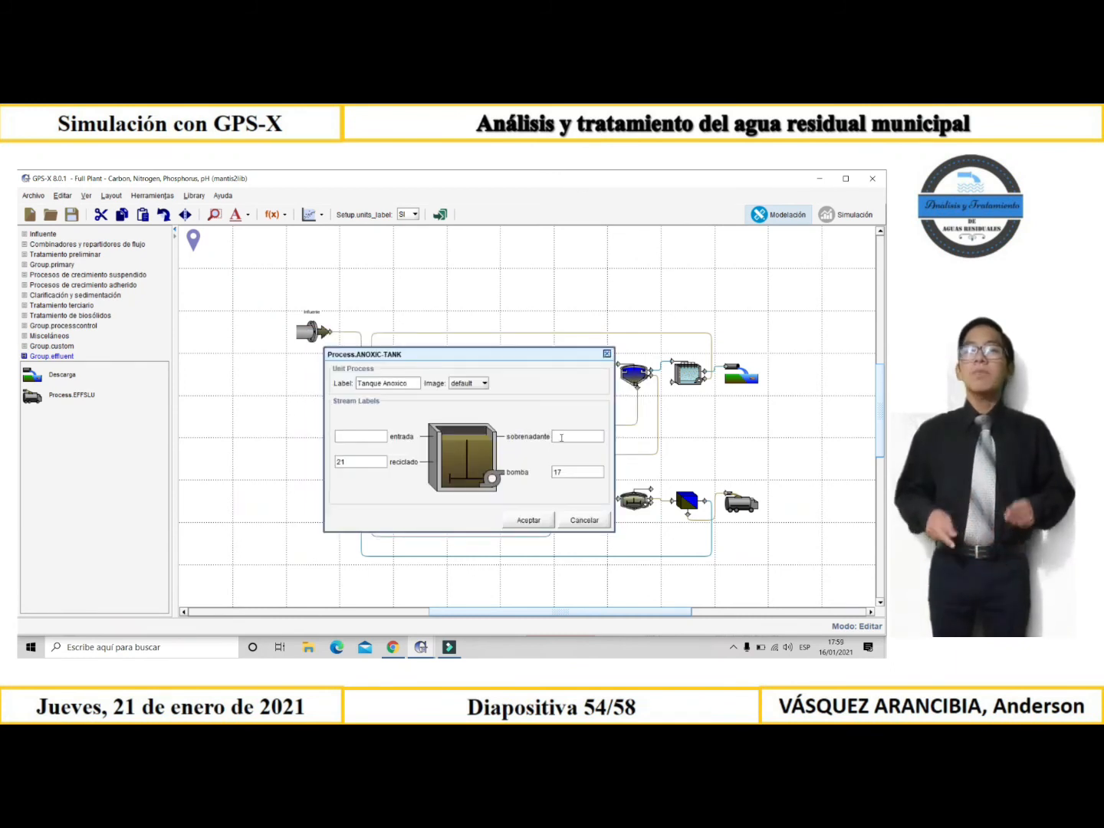
pyautogui.click(403, 387)
pyautogui.click(572, 431)
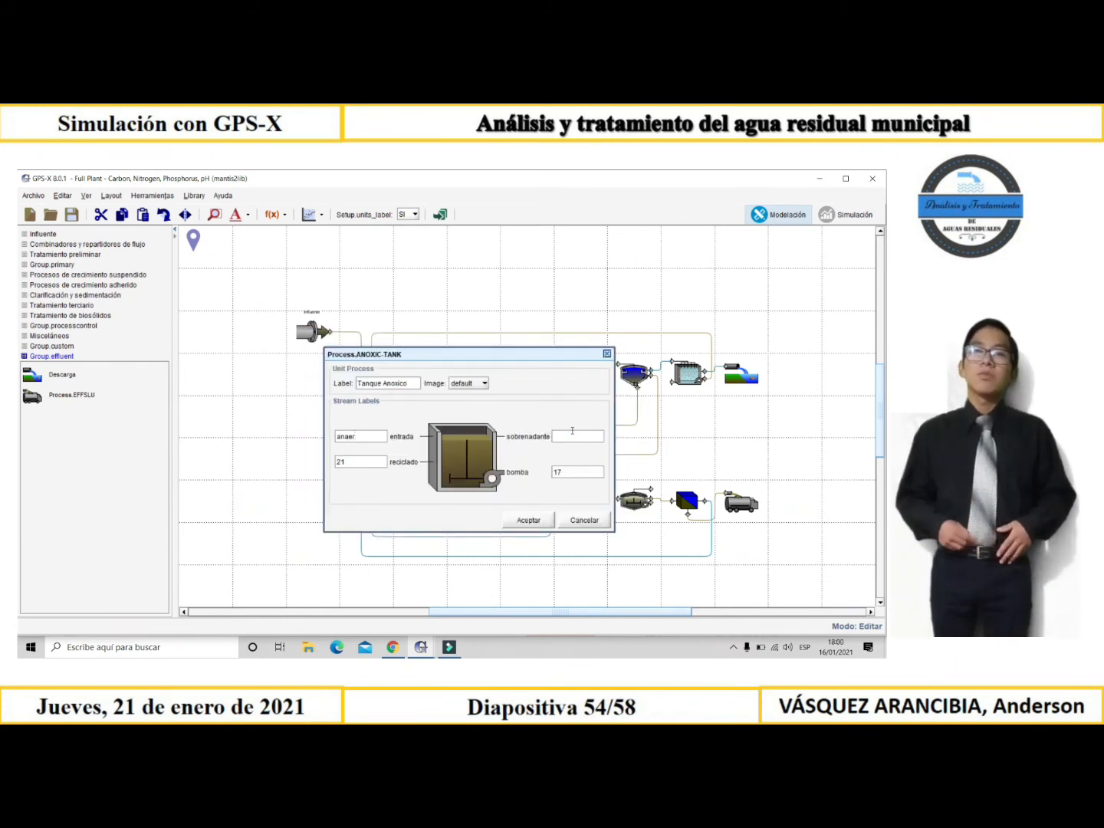
pyautogui.write('anox')
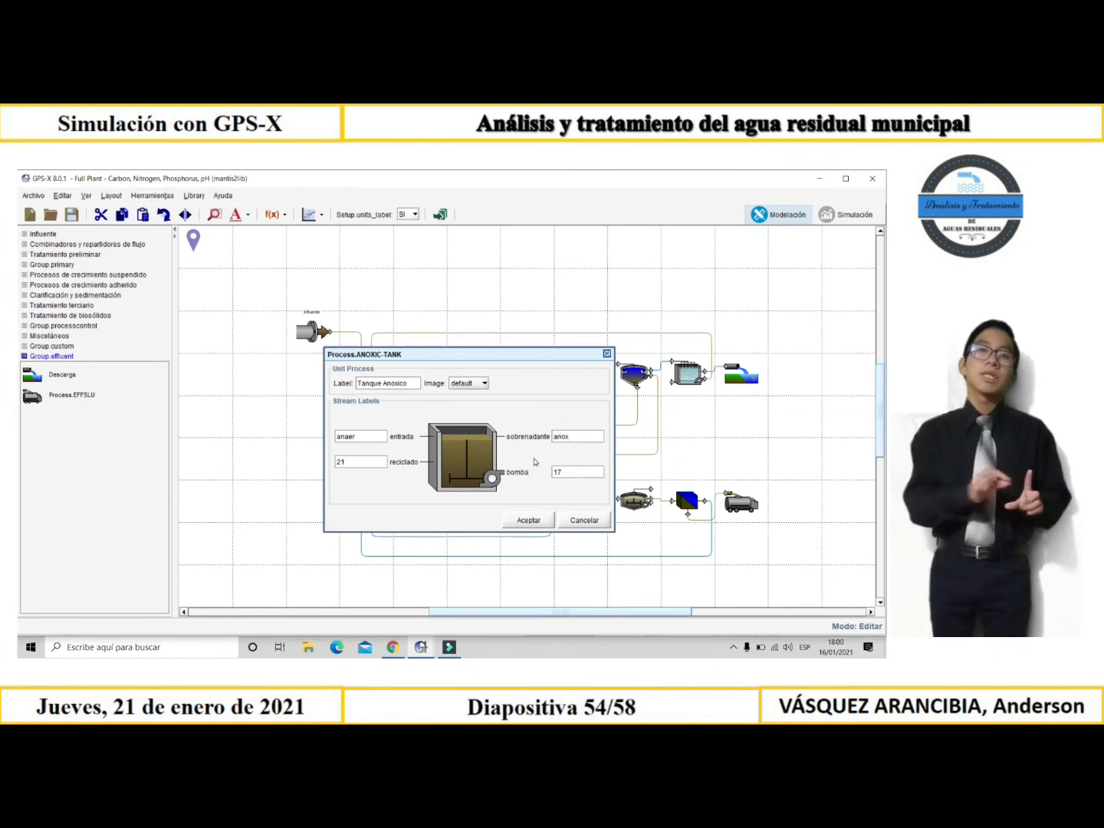
# - Label the anoxic tank's pump stream na3 and its recycle inlet stream recycle
pyautogui.click(580, 466)
pyautogui.press('BackSpace')
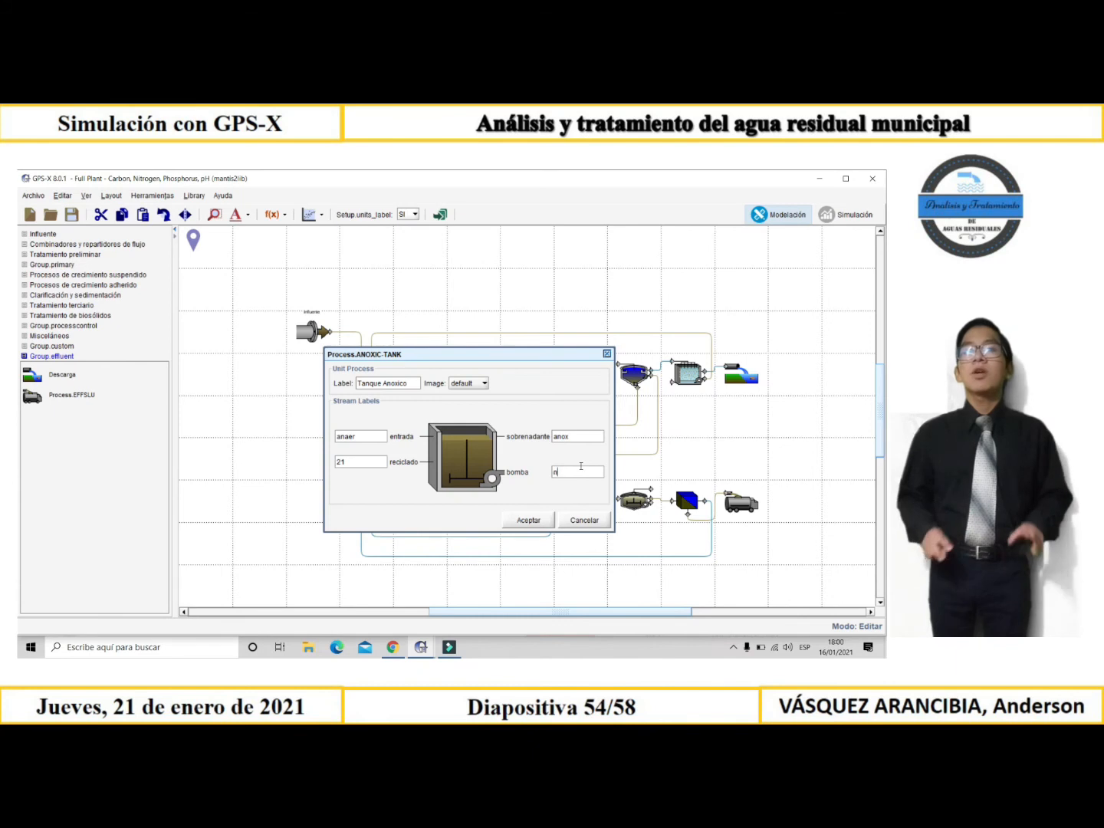
pyautogui.write('a3')
pyautogui.click(371, 466)
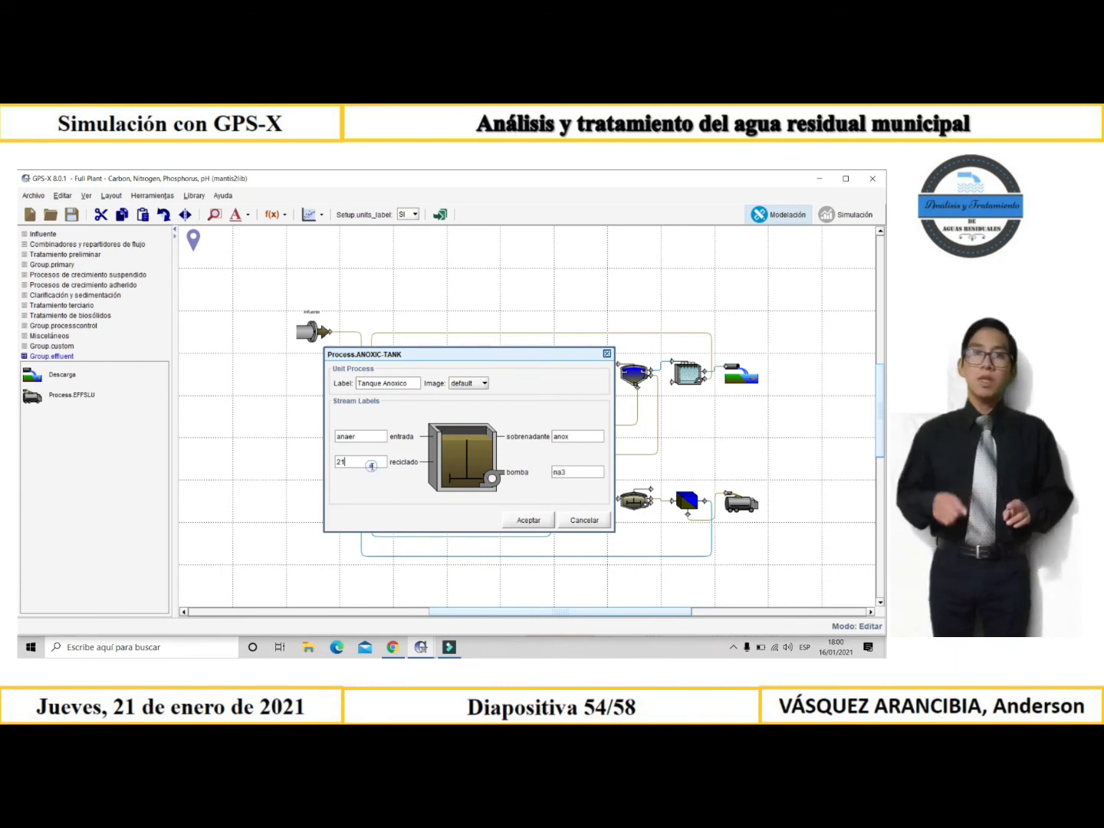
pyautogui.press('BackSpace')
pyautogui.press('BackSpace')
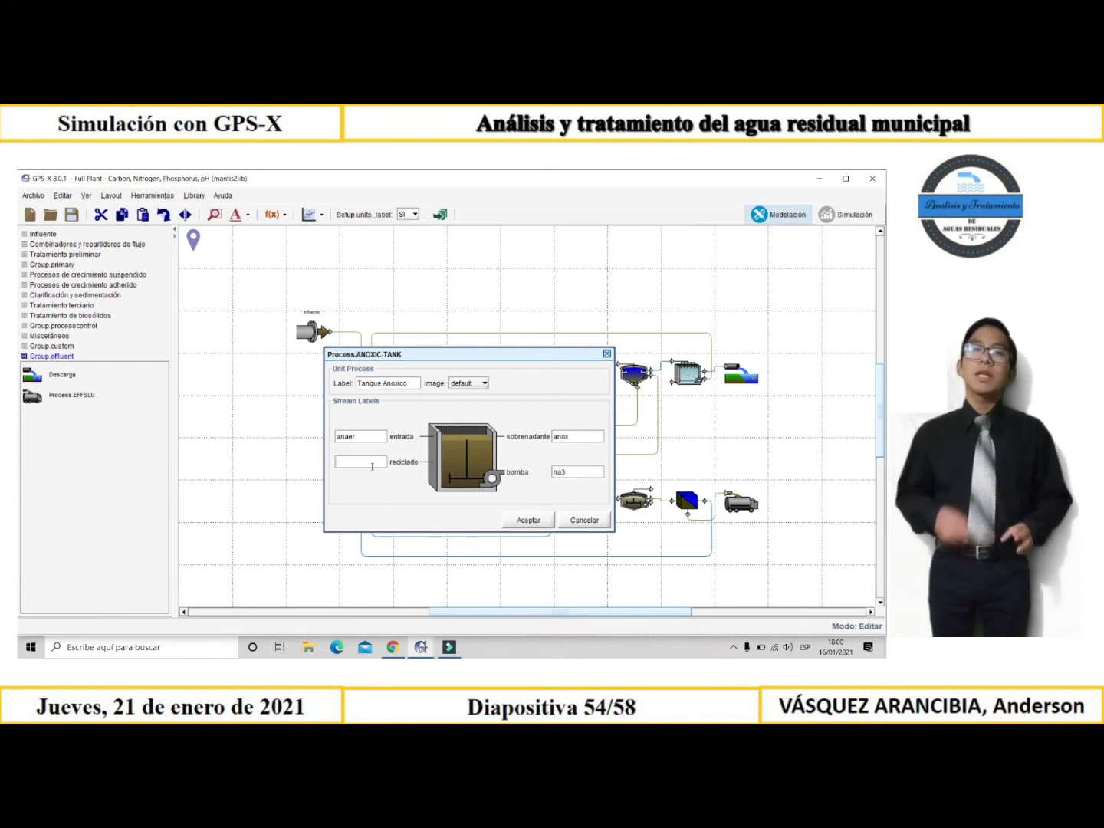
pyautogui.write('recycle')
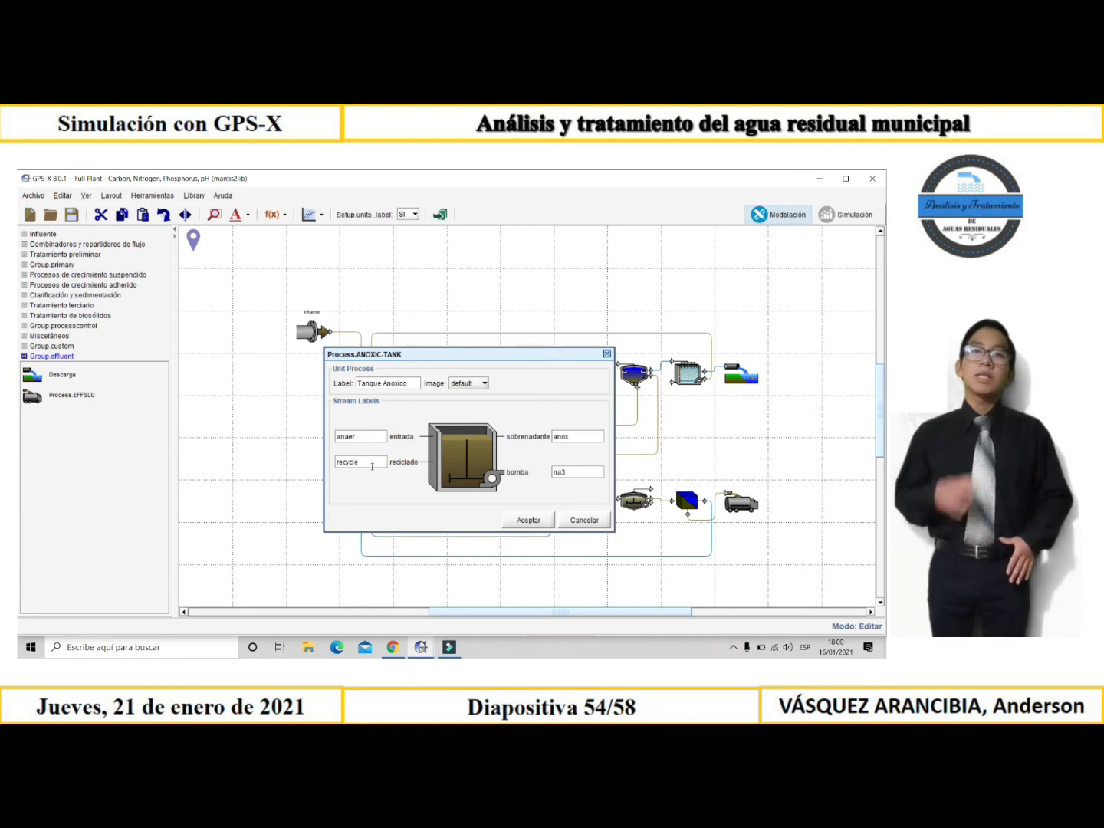
pyautogui.click(528, 520)
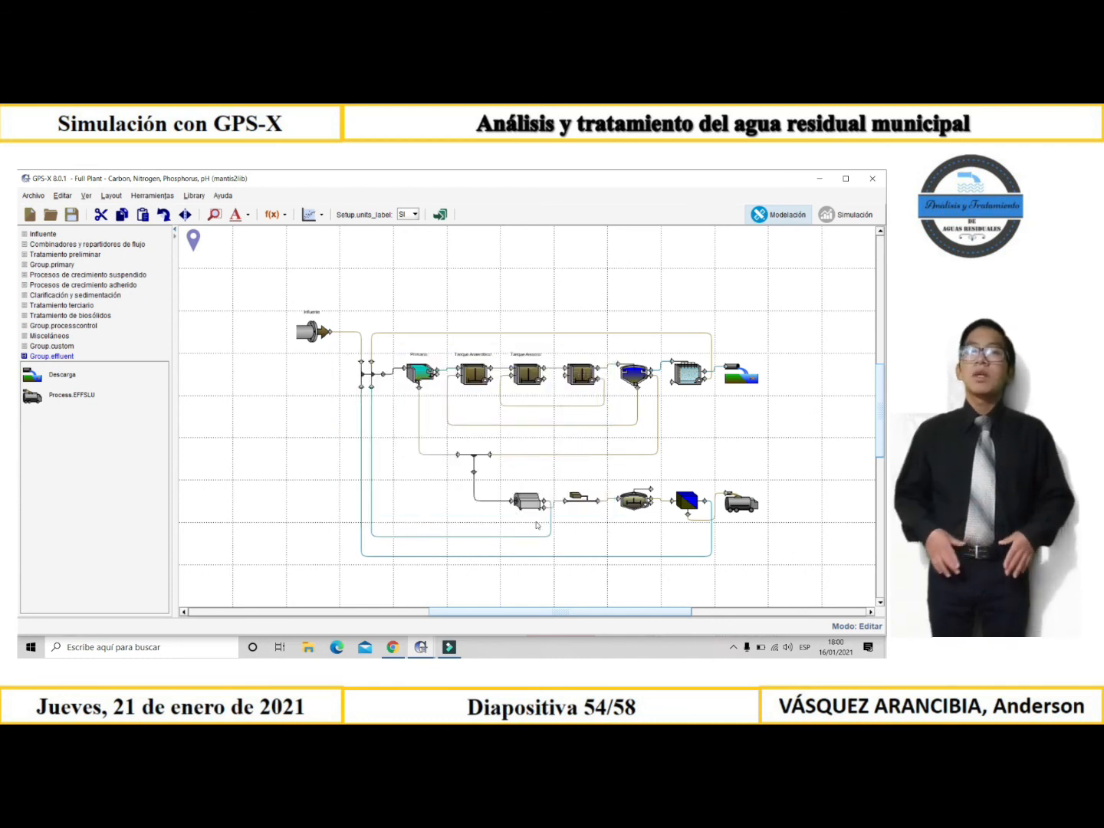
# - Label the third, completely mixed tank Tanque Aerobico
pyautogui.rightClick(577, 364)
pyautogui.click(616, 489)
pyautogui.write('Tanque Aerobi')
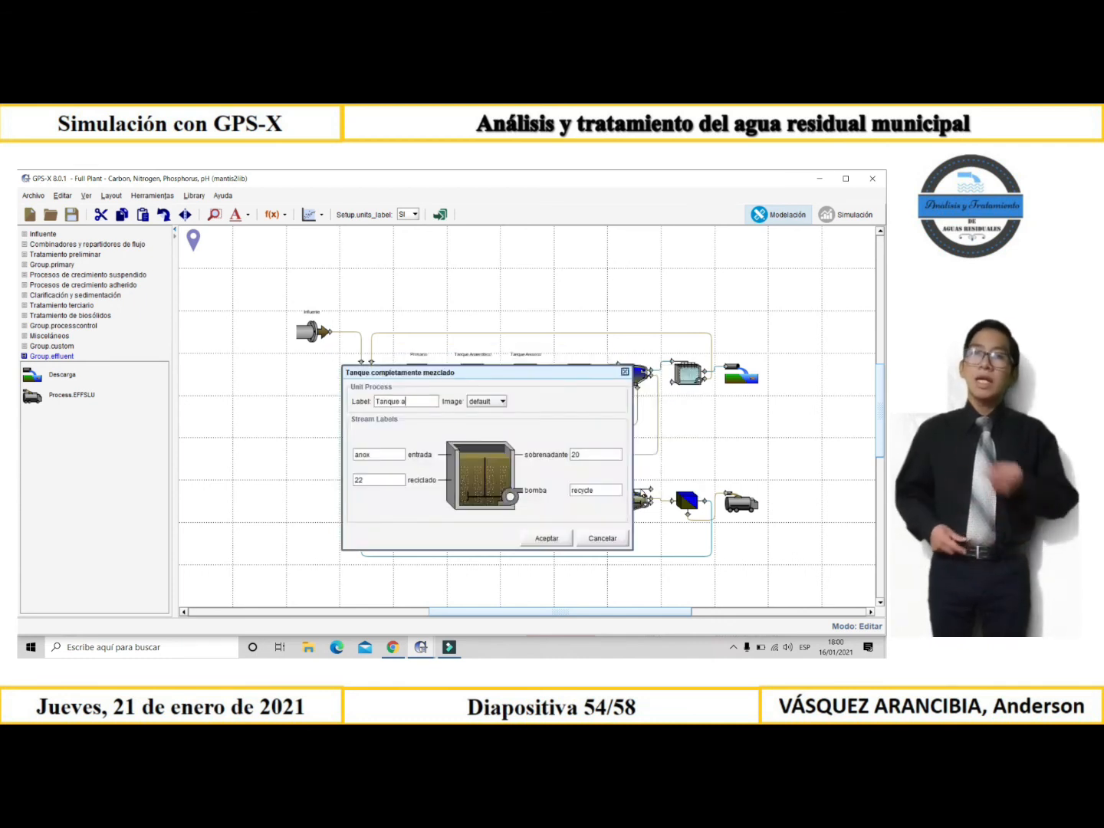
pyautogui.write('co')
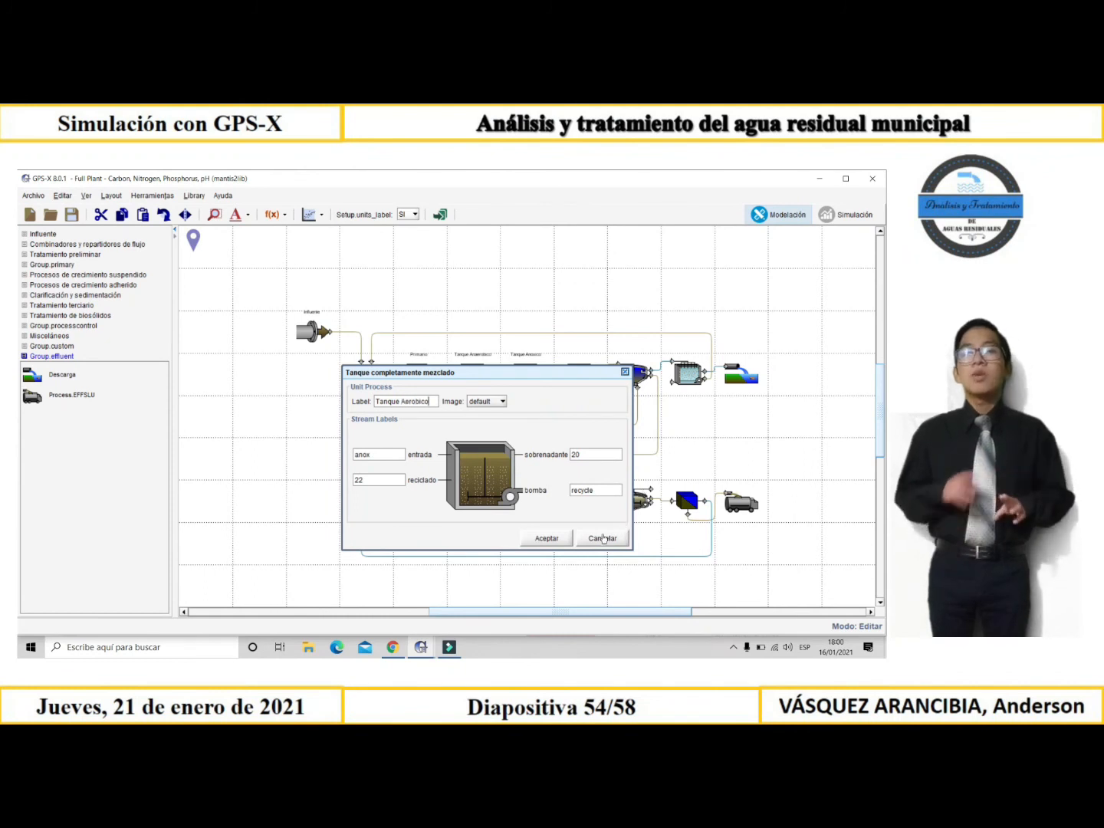
# - Label the aerobic tank's supernatant stream aer and its recycle inlet stream 58
pyautogui.doubleClick(589, 454)
pyautogui.write('aer')
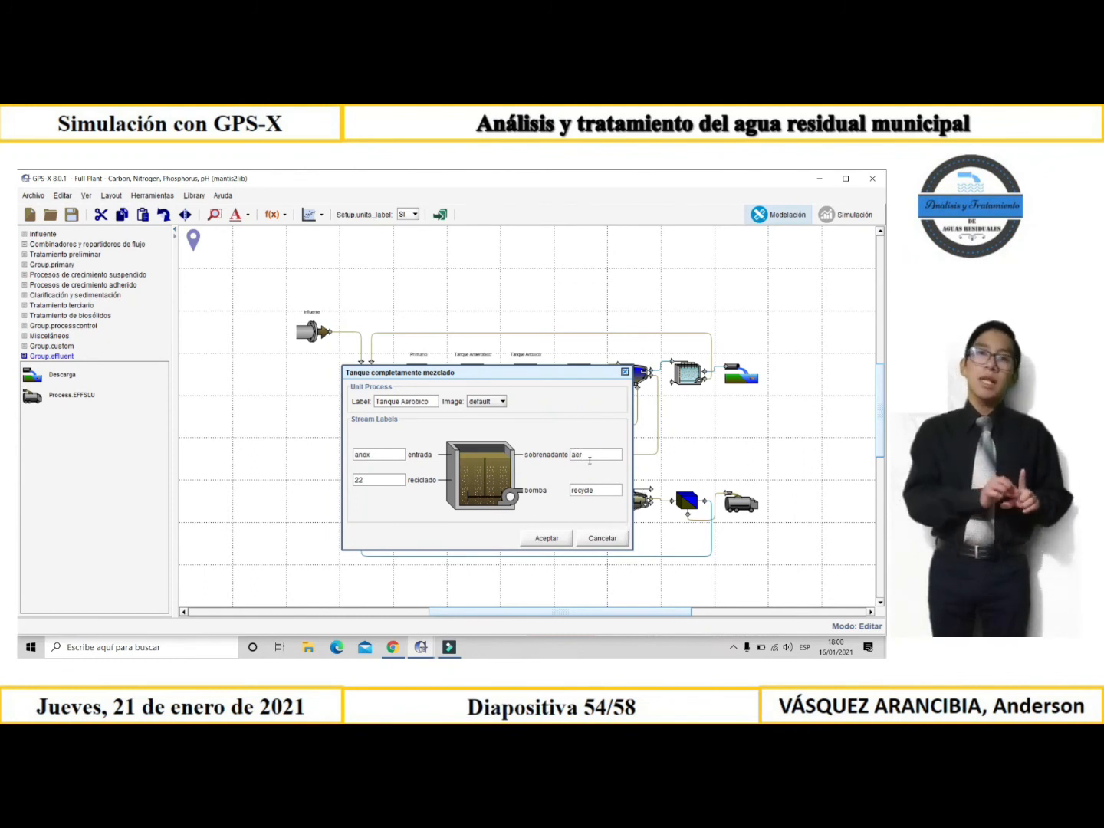
pyautogui.doubleClick(380, 479)
pyautogui.write('58')
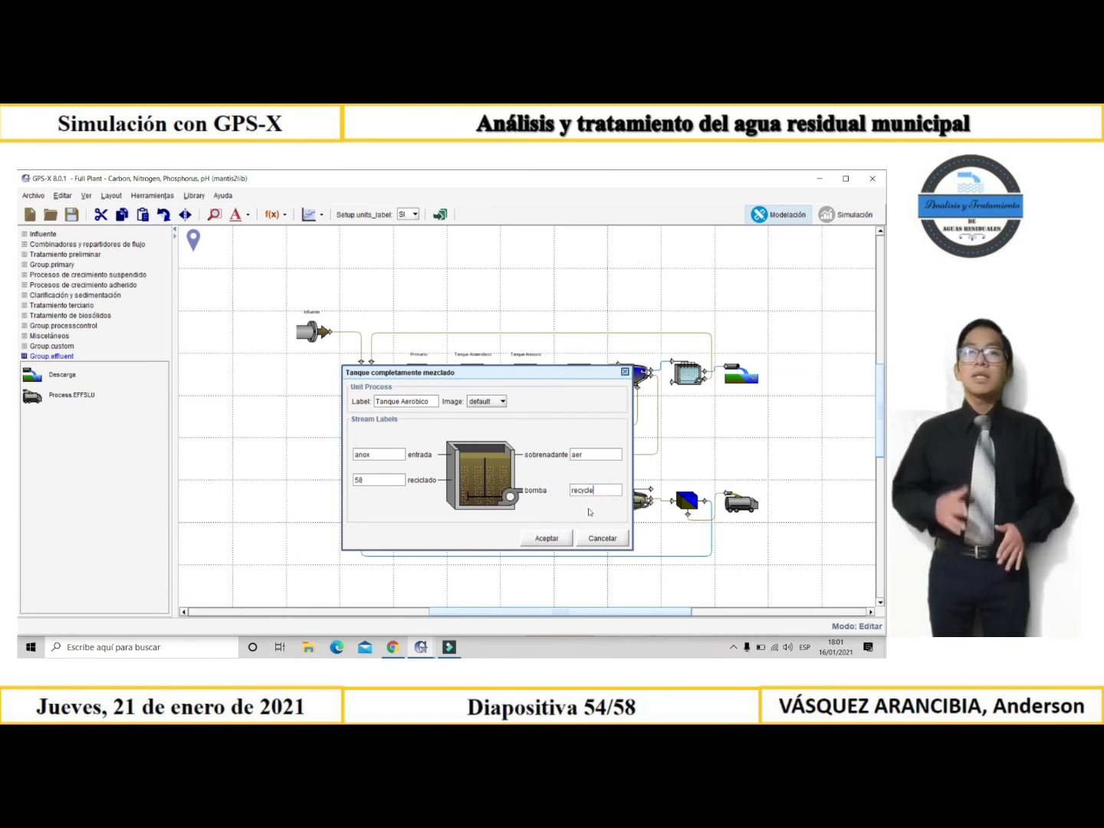
pyautogui.click(548, 540)
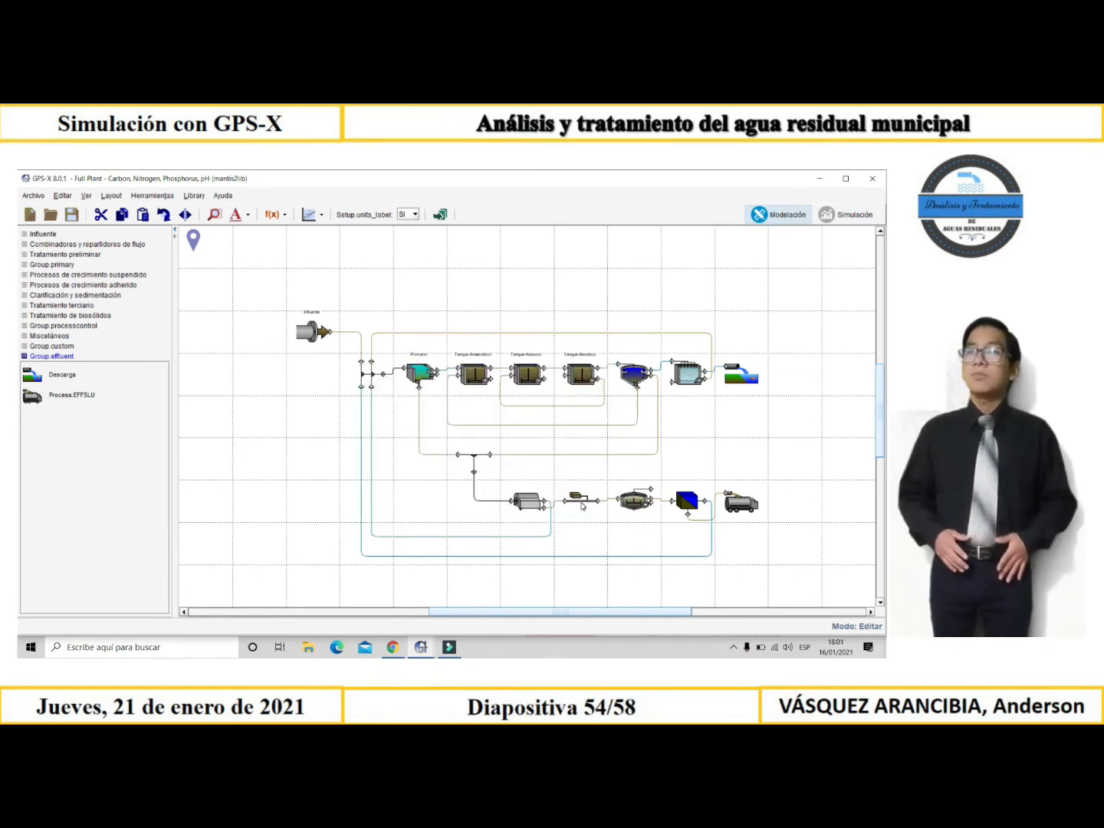
# - Label the circular secondary clarifier Clarificador and its supernatant stream of2
pyautogui.rightClick(635, 383)
pyautogui.click(670, 483)
pyautogui.write('Cla')
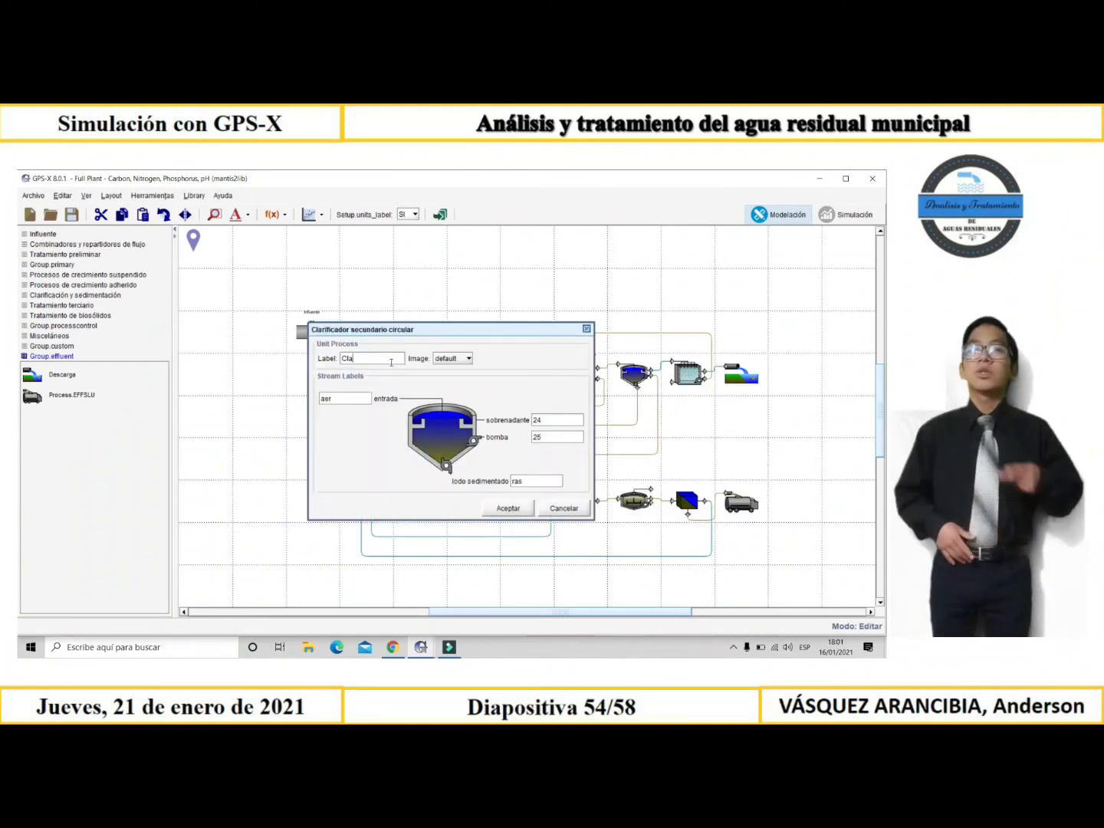
pyautogui.write('rificador')
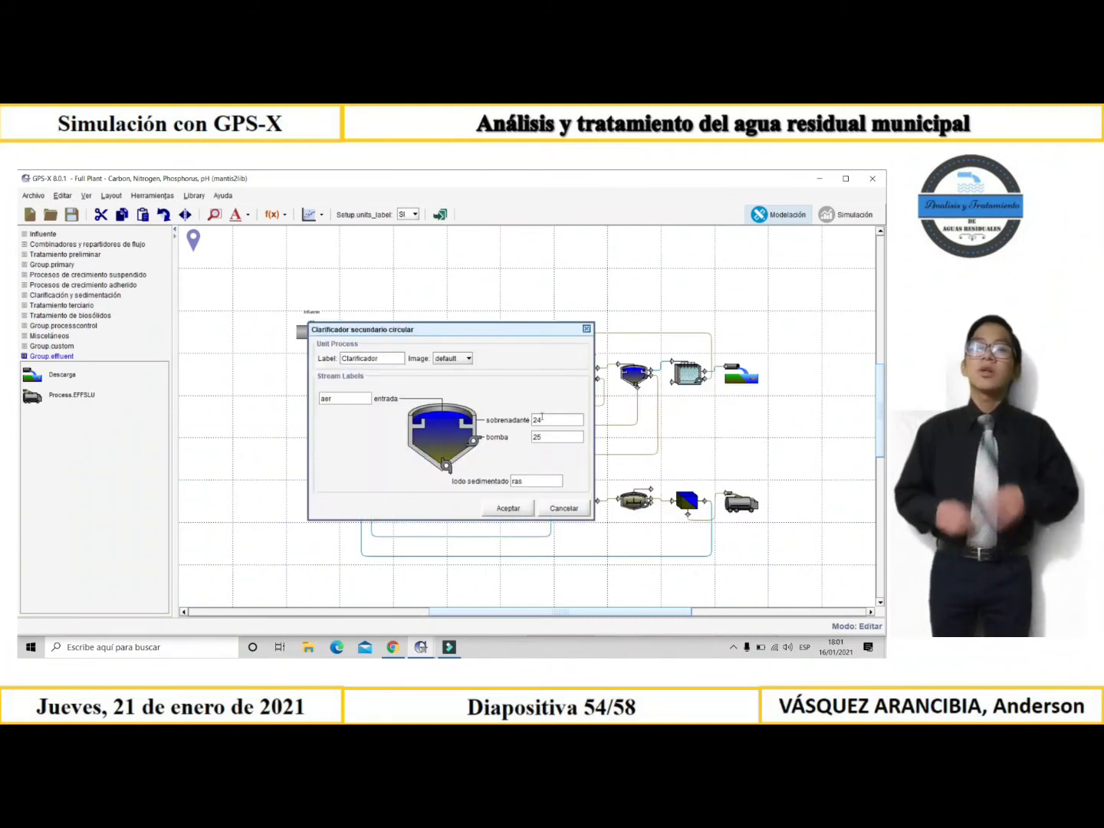
pyautogui.doubleClick(565, 421)
pyautogui.write('ef')
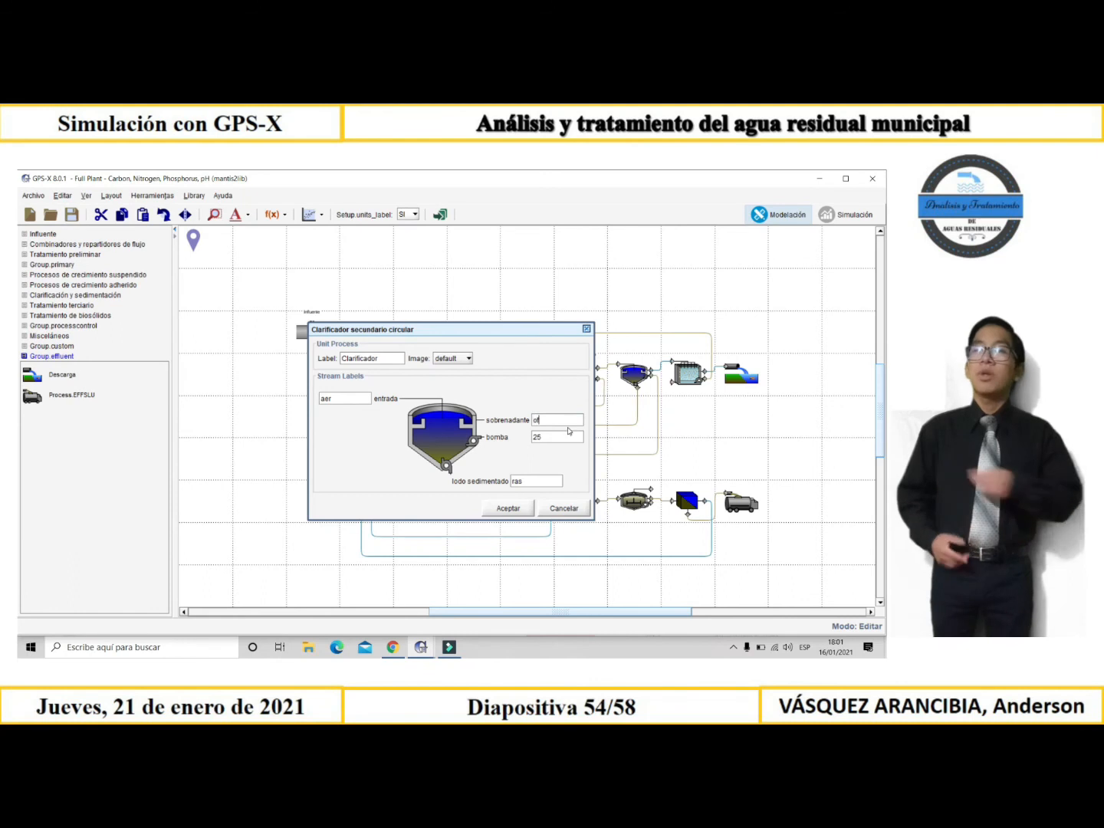
pyautogui.write('2')
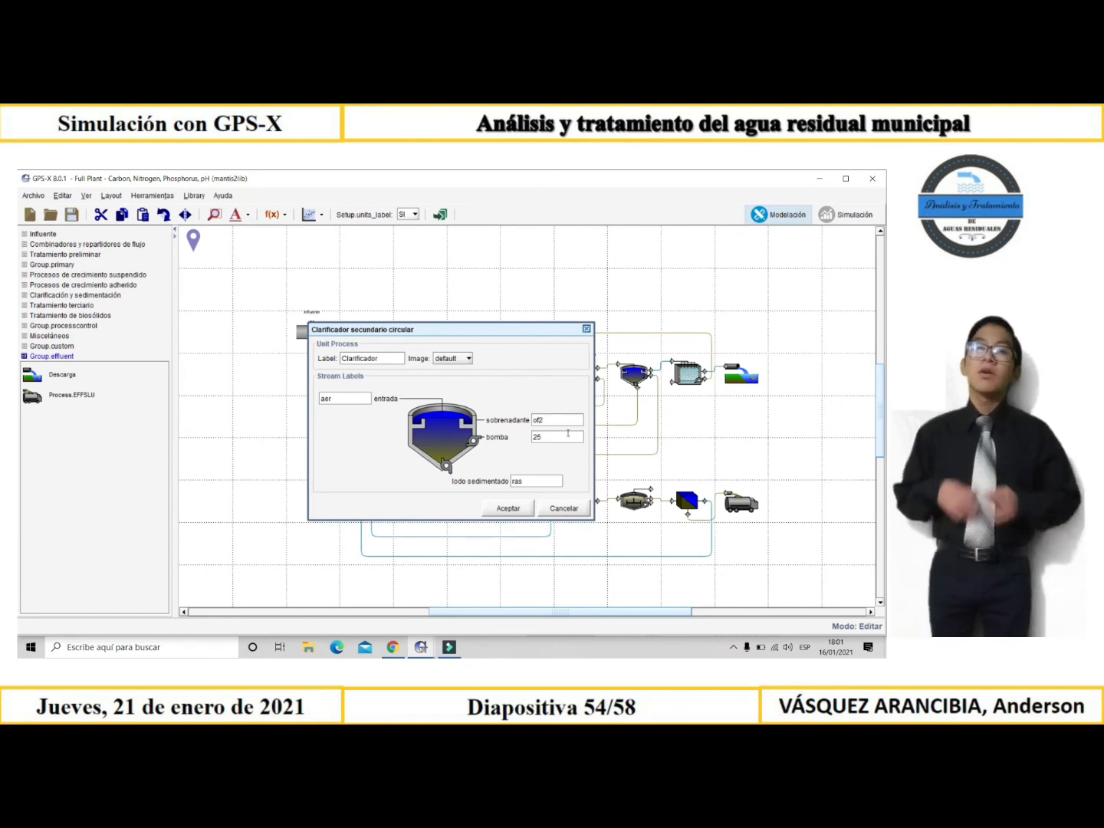
# - Label the secondary clarifier's pump stream was and accept its labels
pyautogui.click(555, 440)
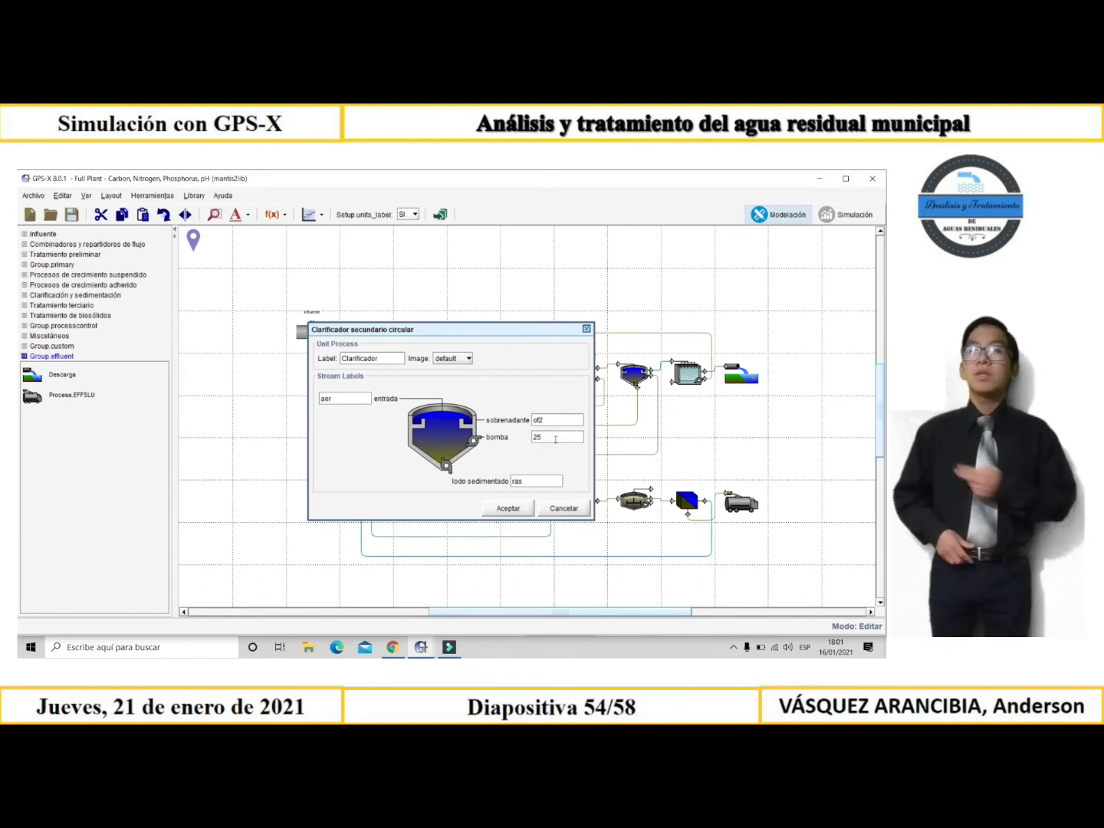
pyautogui.press('BackSpace')
pyautogui.press('BackSpace')
pyautogui.write('was')
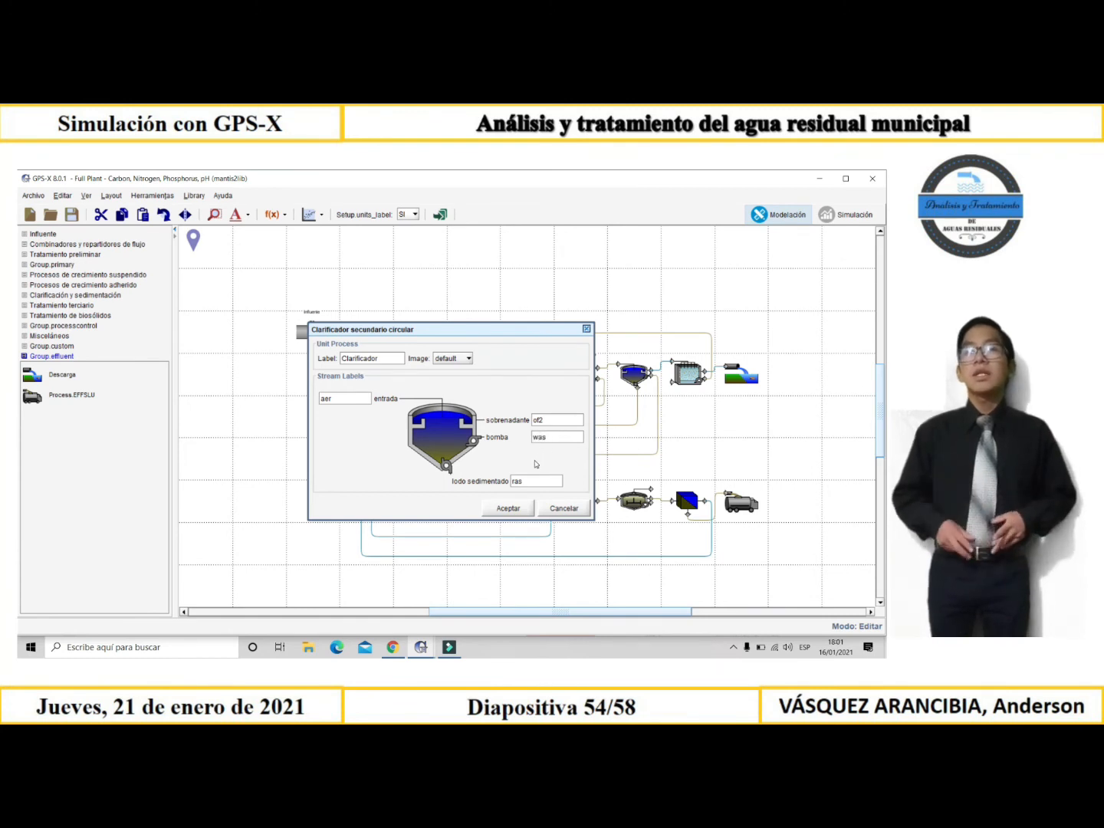
pyautogui.click(524, 510)
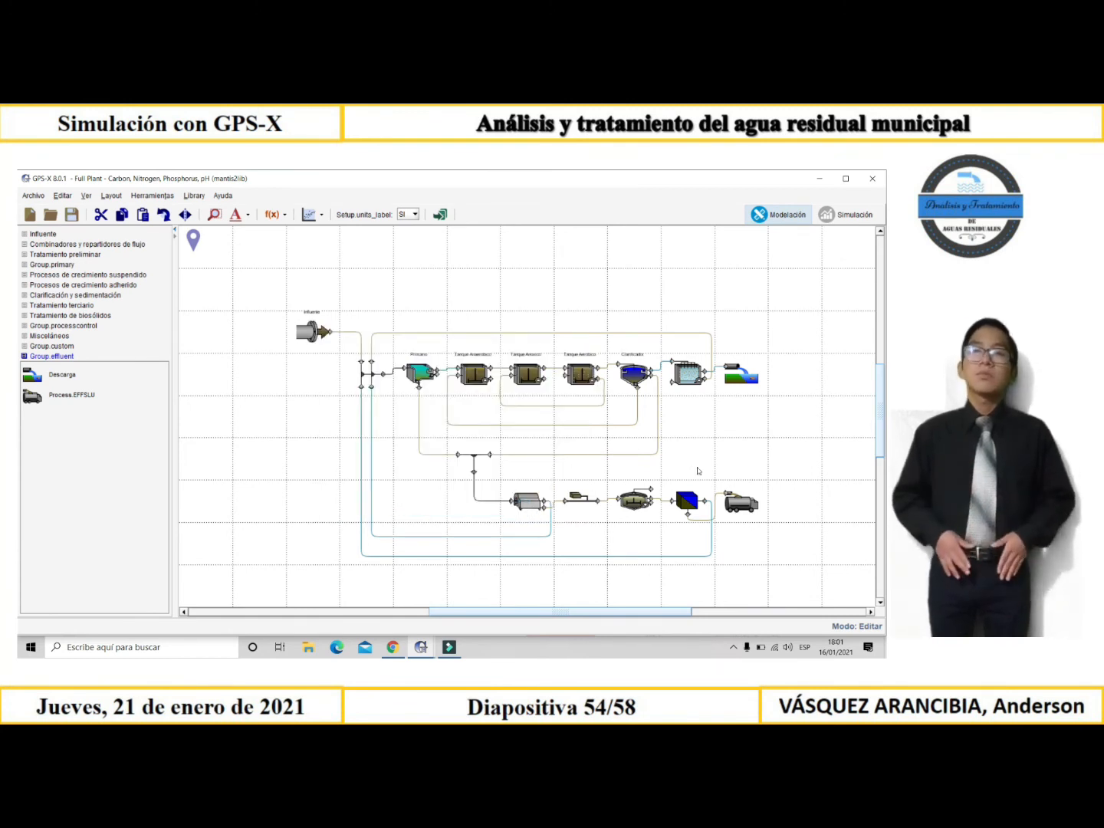
# - Label the sand filter Filtro de Arena and its outflow stream eff
pyautogui.rightClick(693, 377)
pyautogui.click(732, 502)
pyautogui.write('Filtro de Arena')
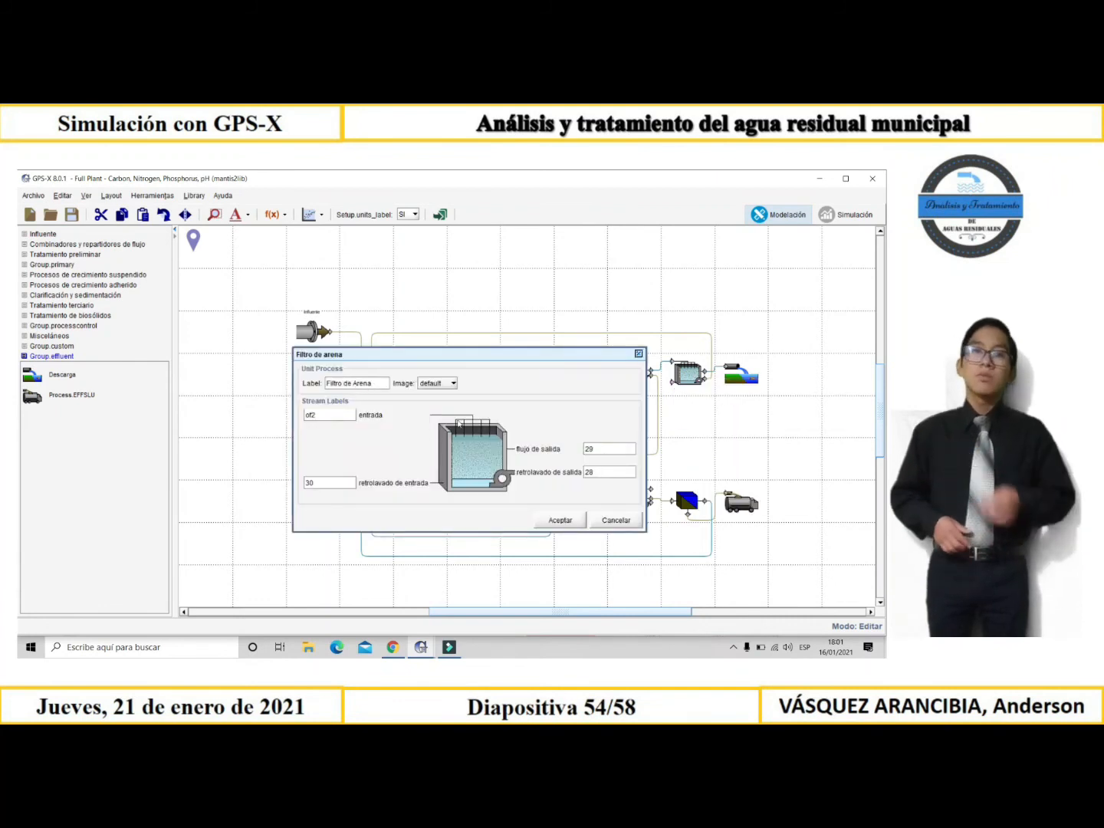
pyautogui.doubleClick(599, 449)
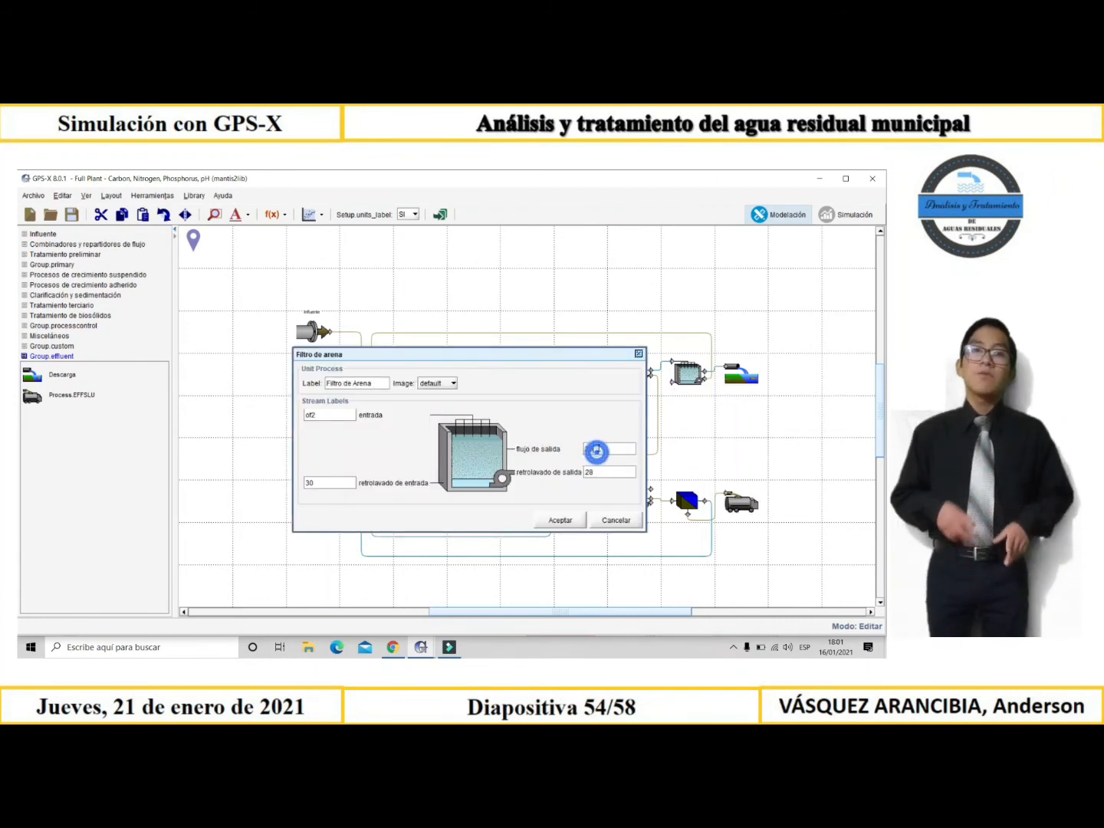
pyautogui.write('2')
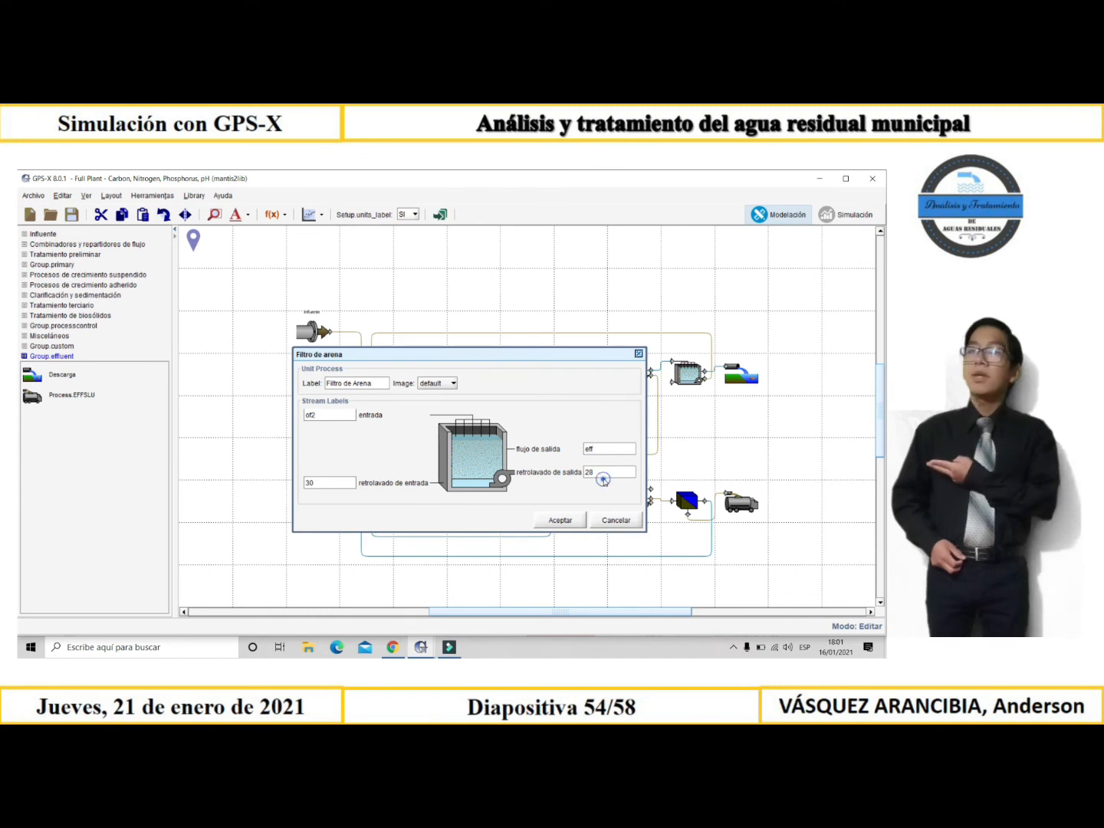
# - Label the sand filter's backwash outlet stream na5 and its backwash inlet stream na4
pyautogui.doubleClick(604, 476)
pyautogui.press('BackSpace')
pyautogui.write('n')
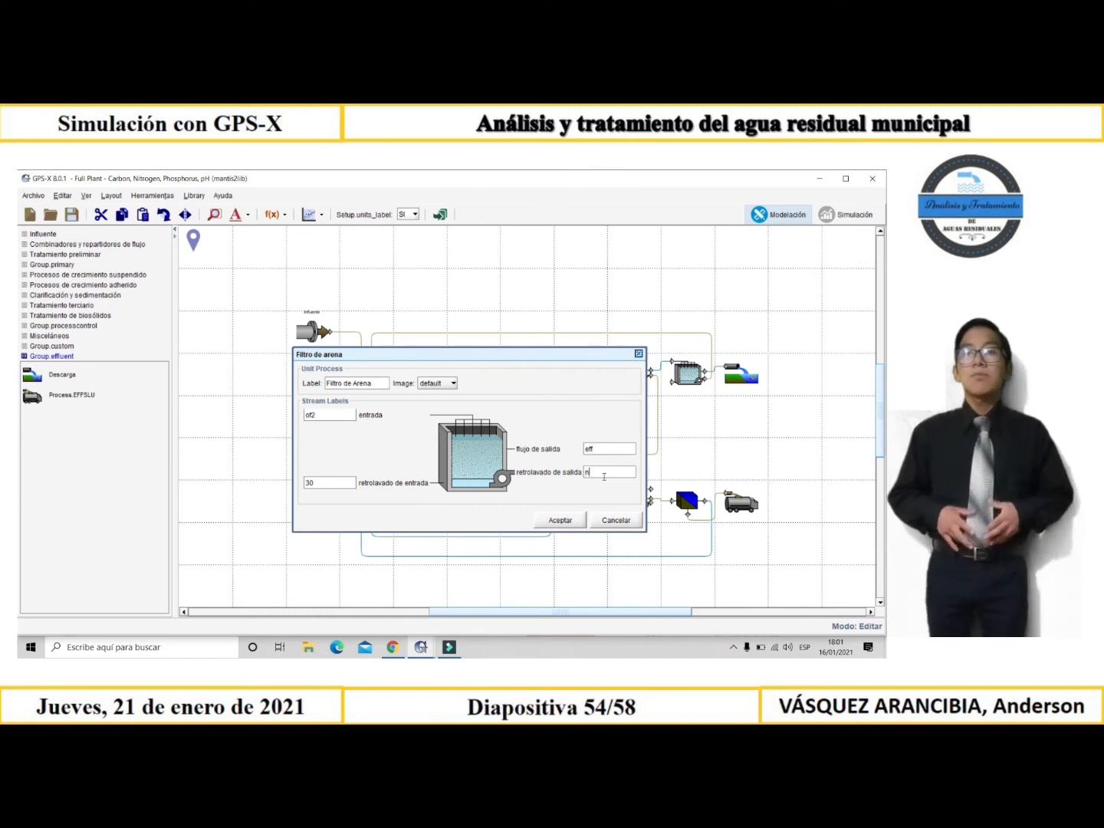
pyautogui.write('a5')
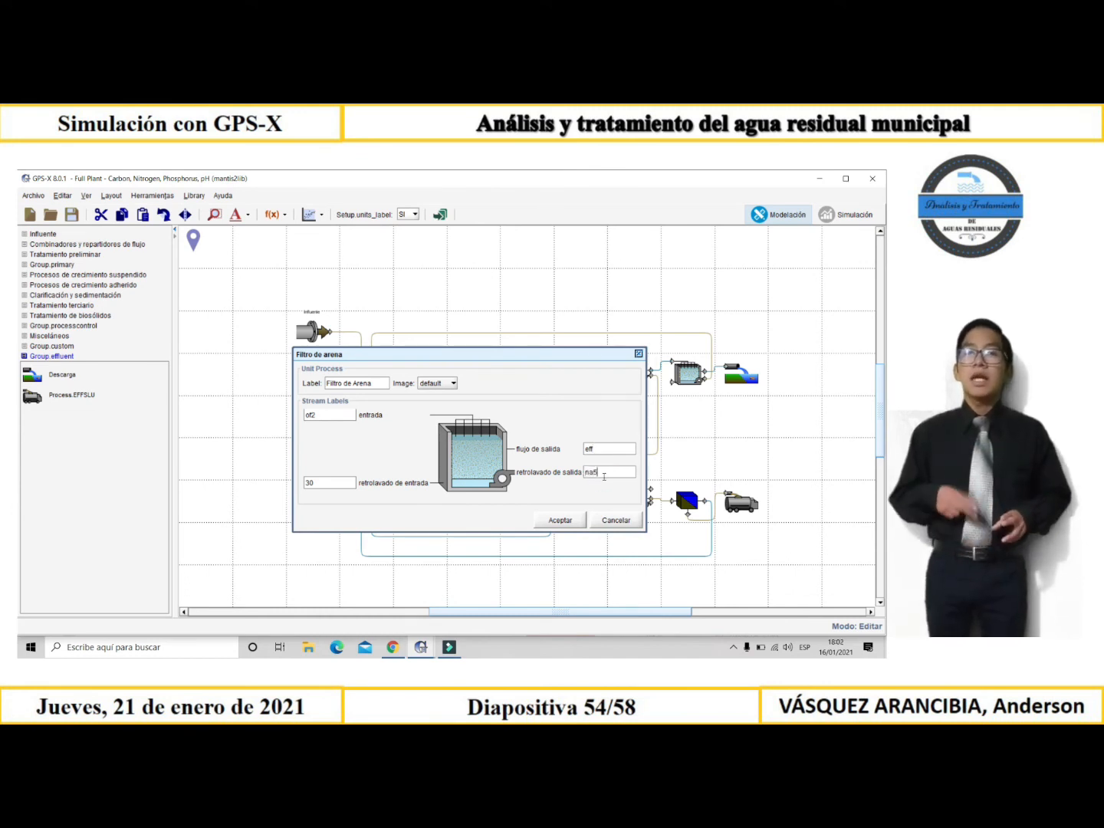
pyautogui.click(347, 482)
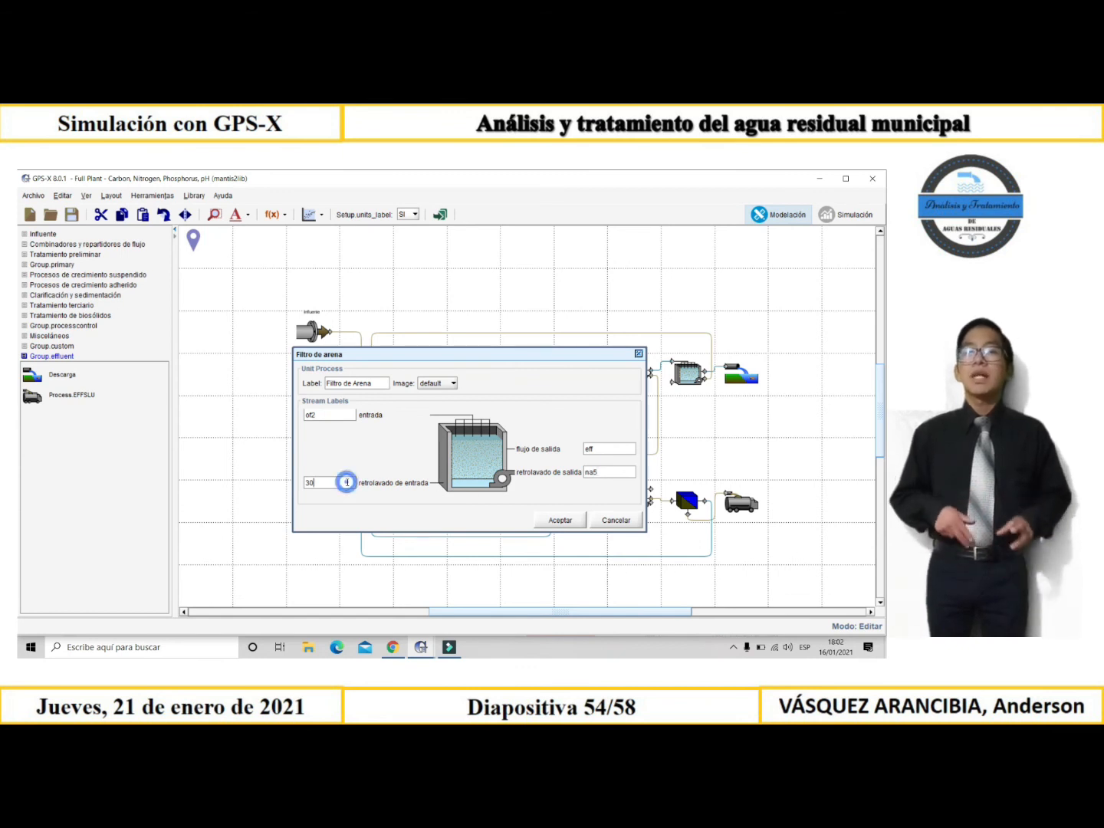
pyautogui.press('BackSpace')
pyautogui.press('BackSpace')
pyautogui.write('na')
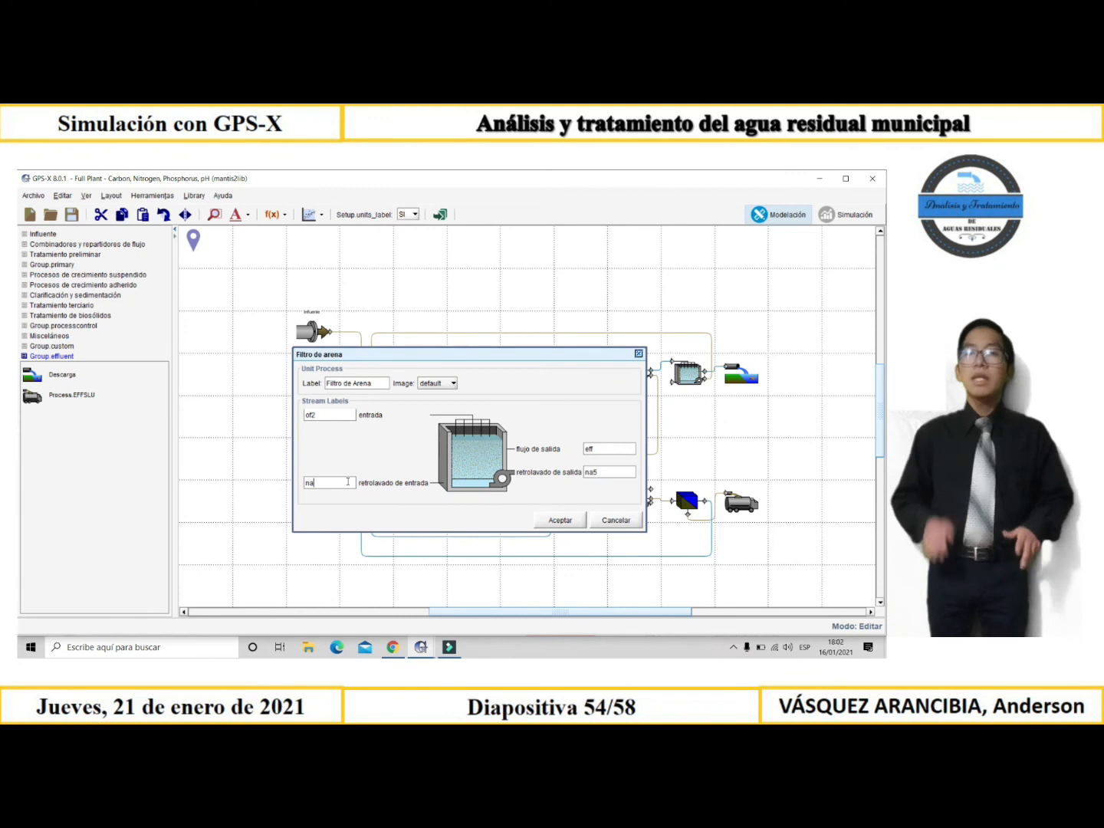
pyautogui.write('4')
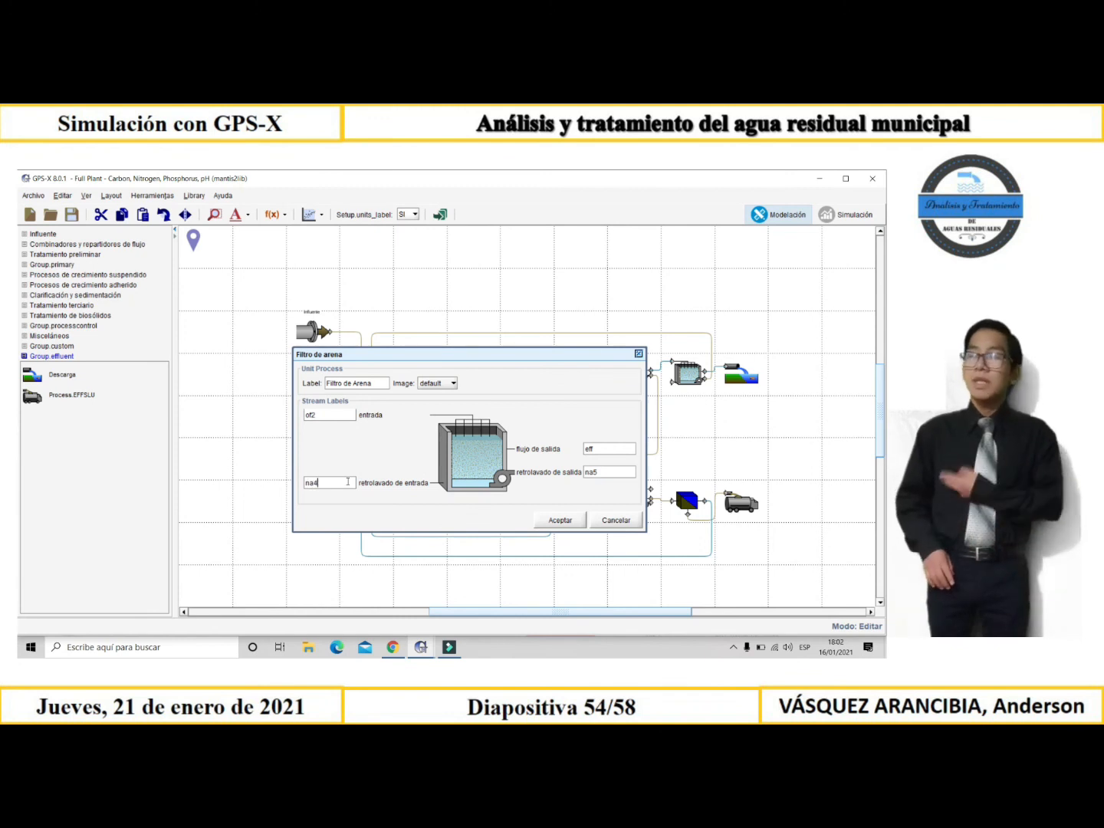
pyautogui.click(550, 521)
# - Label the discharge object after the sand filter Efluente
pyautogui.rightClick(749, 375)
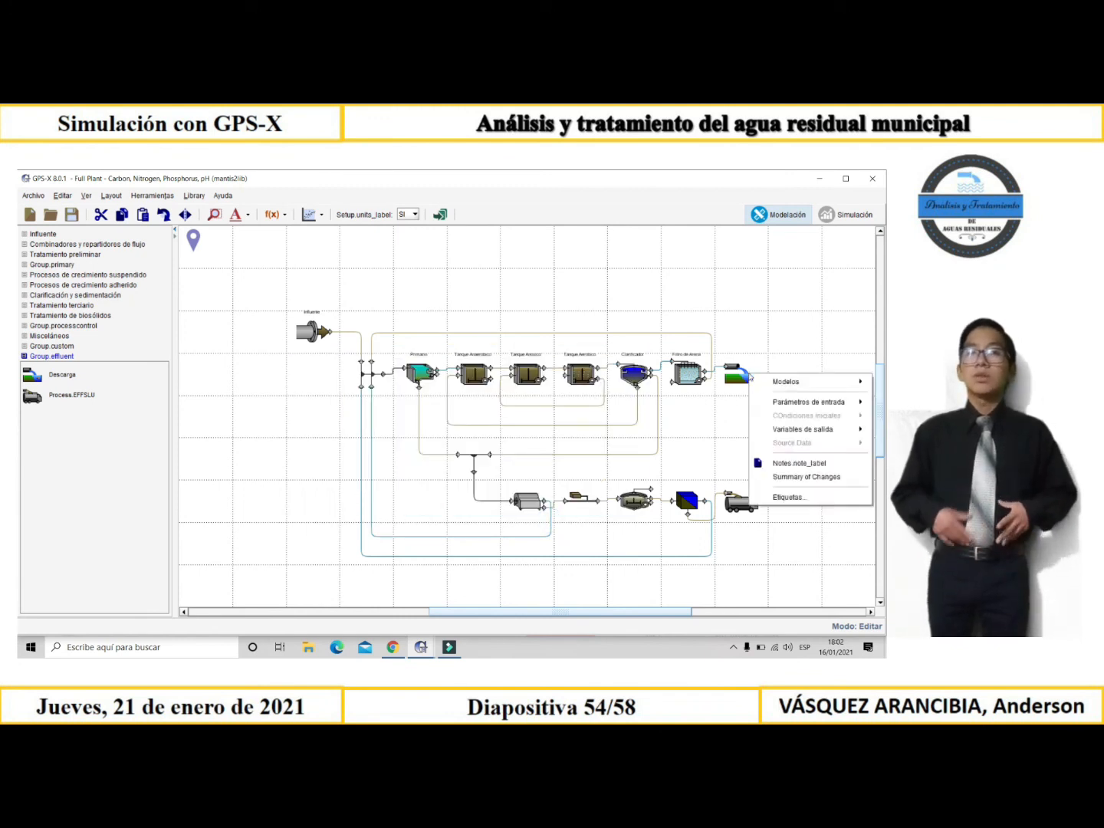
pyautogui.click(785, 498)
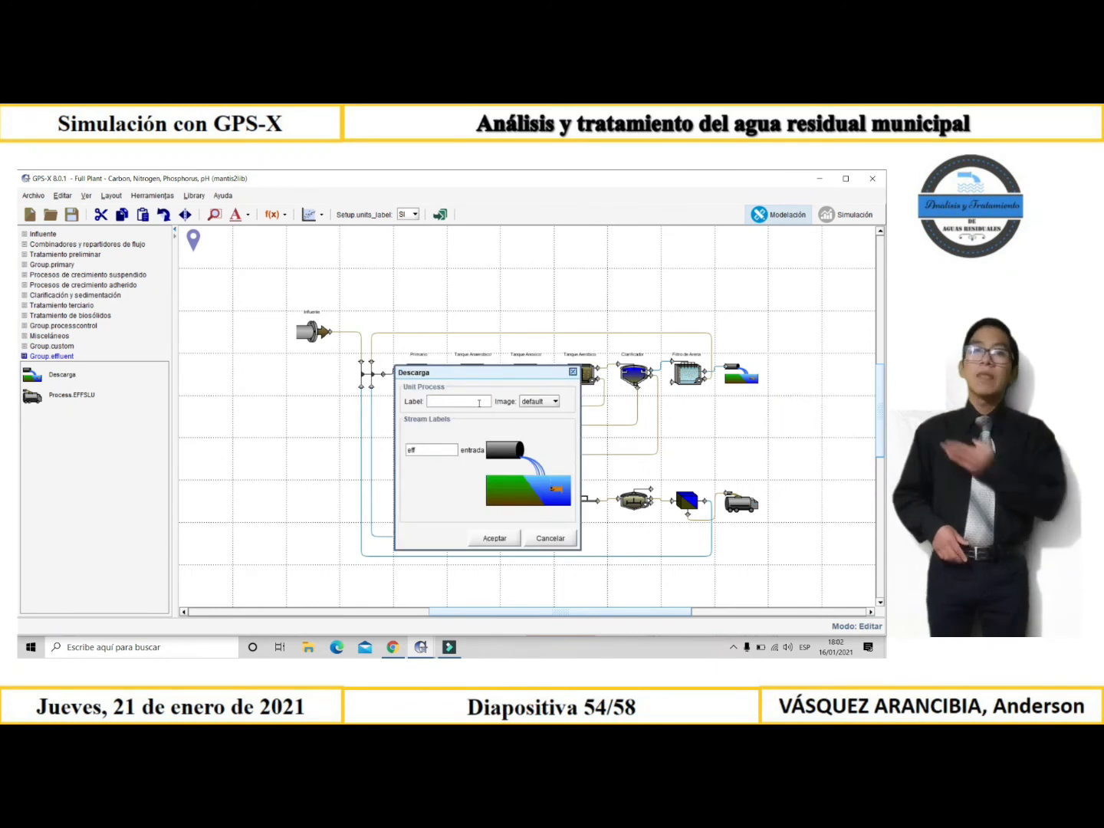
pyautogui.write('Efluen')
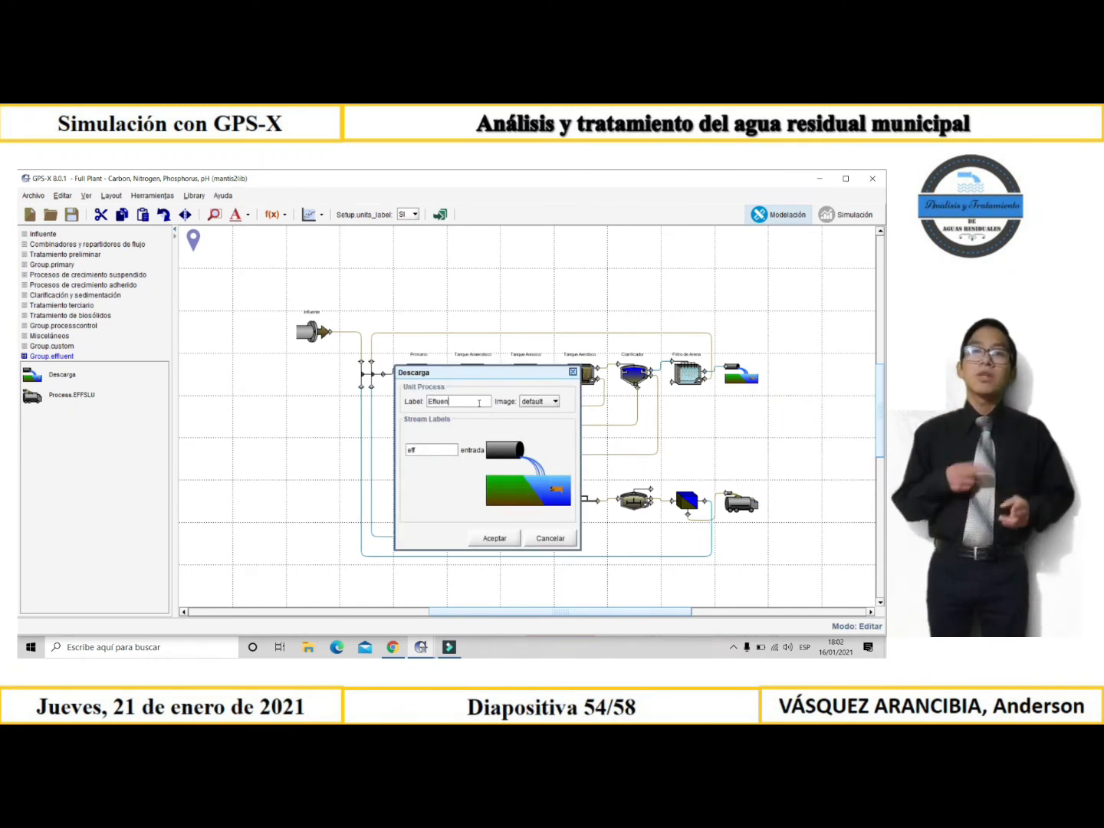
pyautogui.write('te')
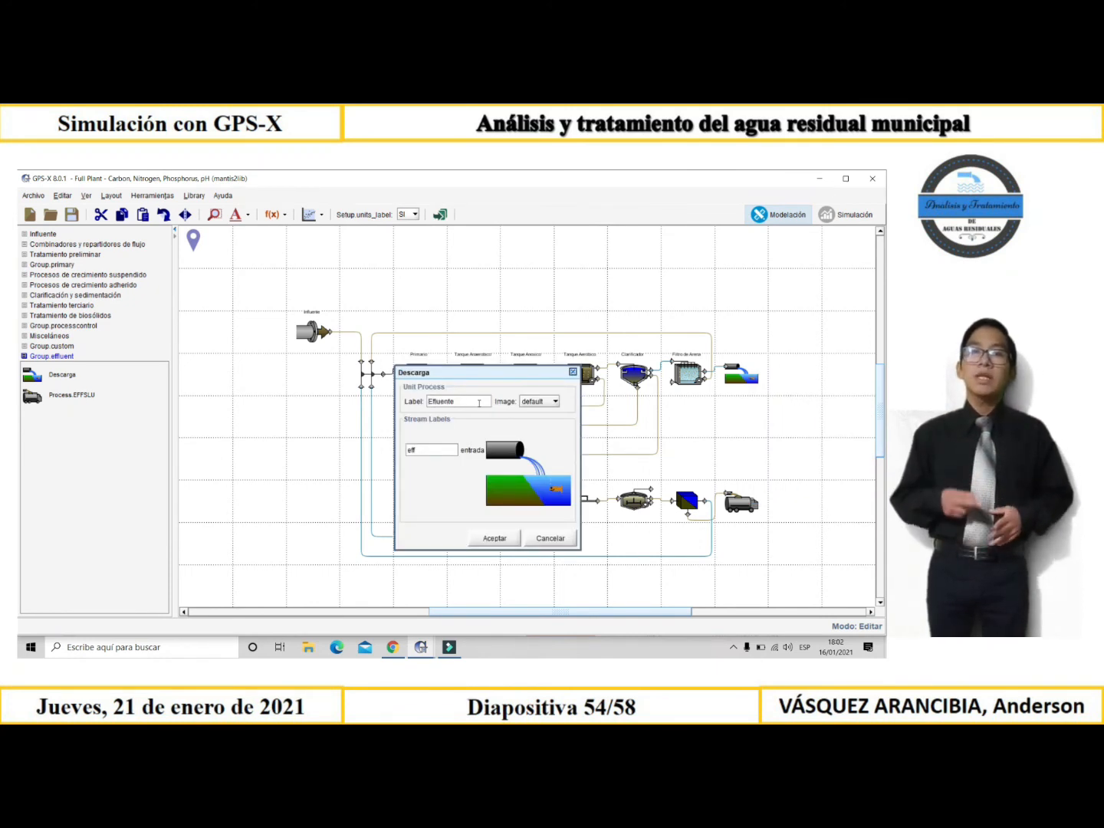
pyautogui.click(494, 538)
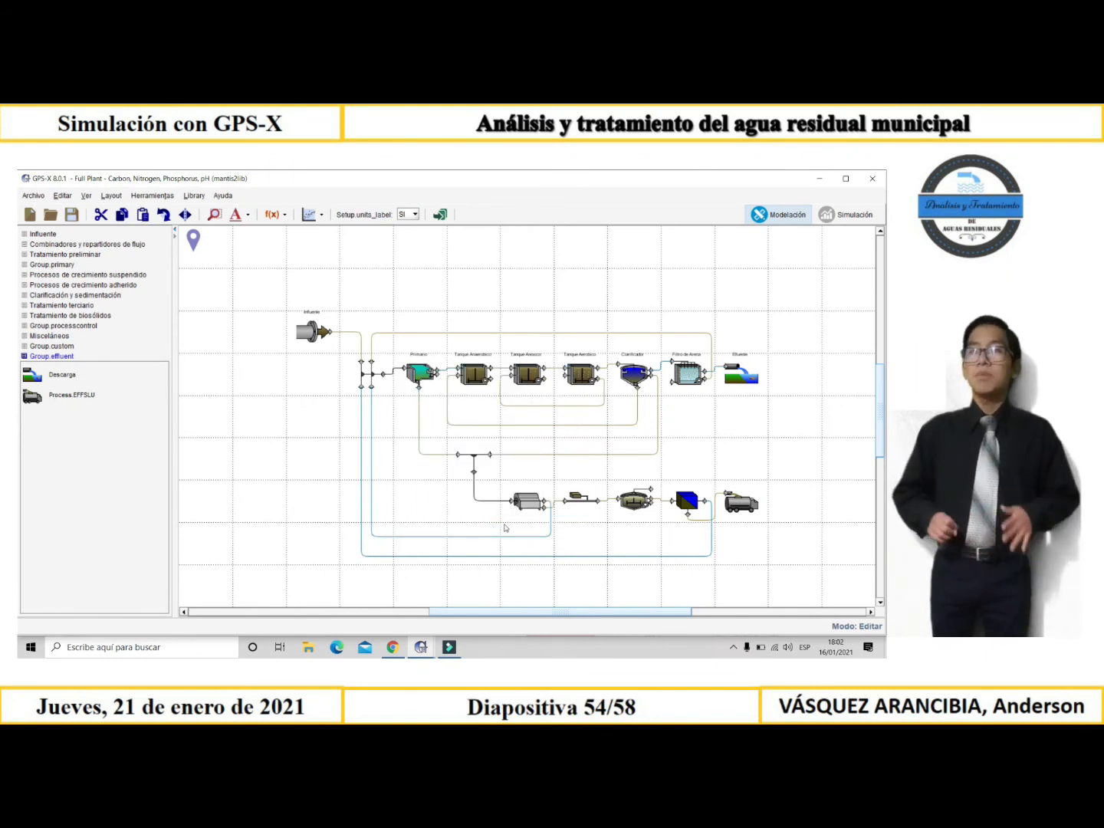
# - Label the drum unit at the start of the sludge line Microscreen and its inlet stream wcomb
pyautogui.rightClick(531, 505)
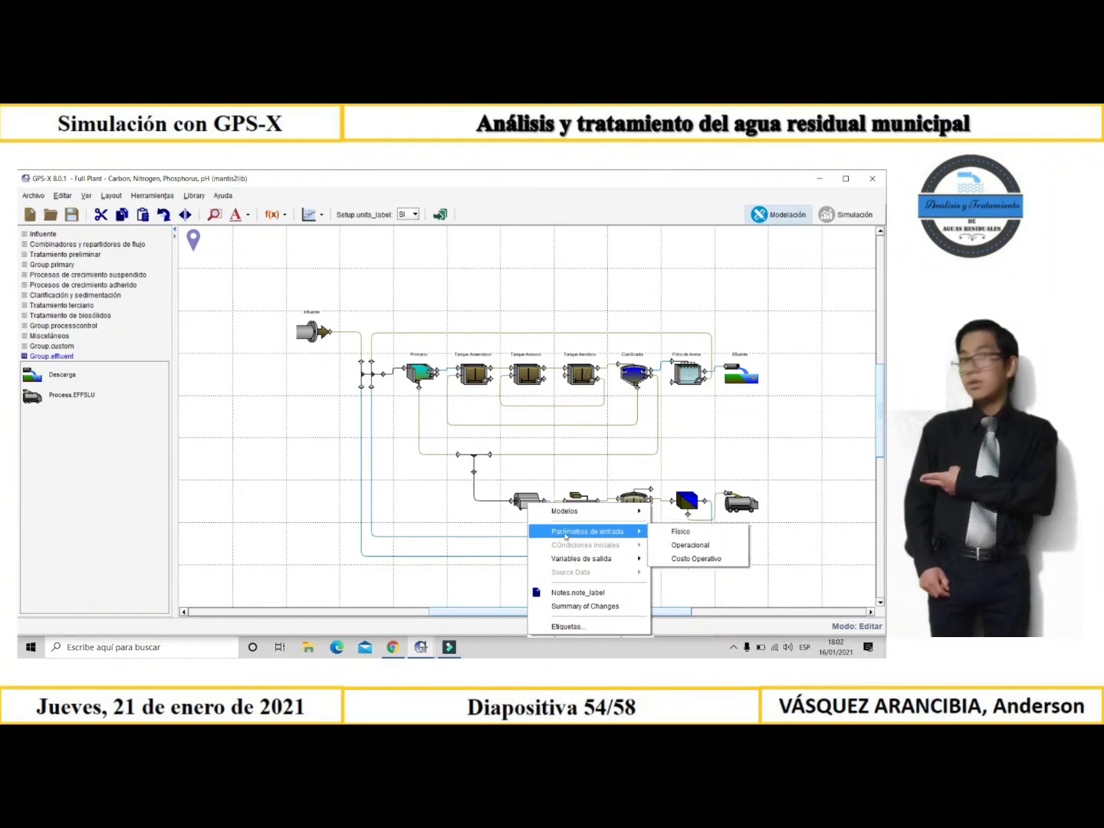
pyautogui.click(568, 626)
pyautogui.write('Mic')
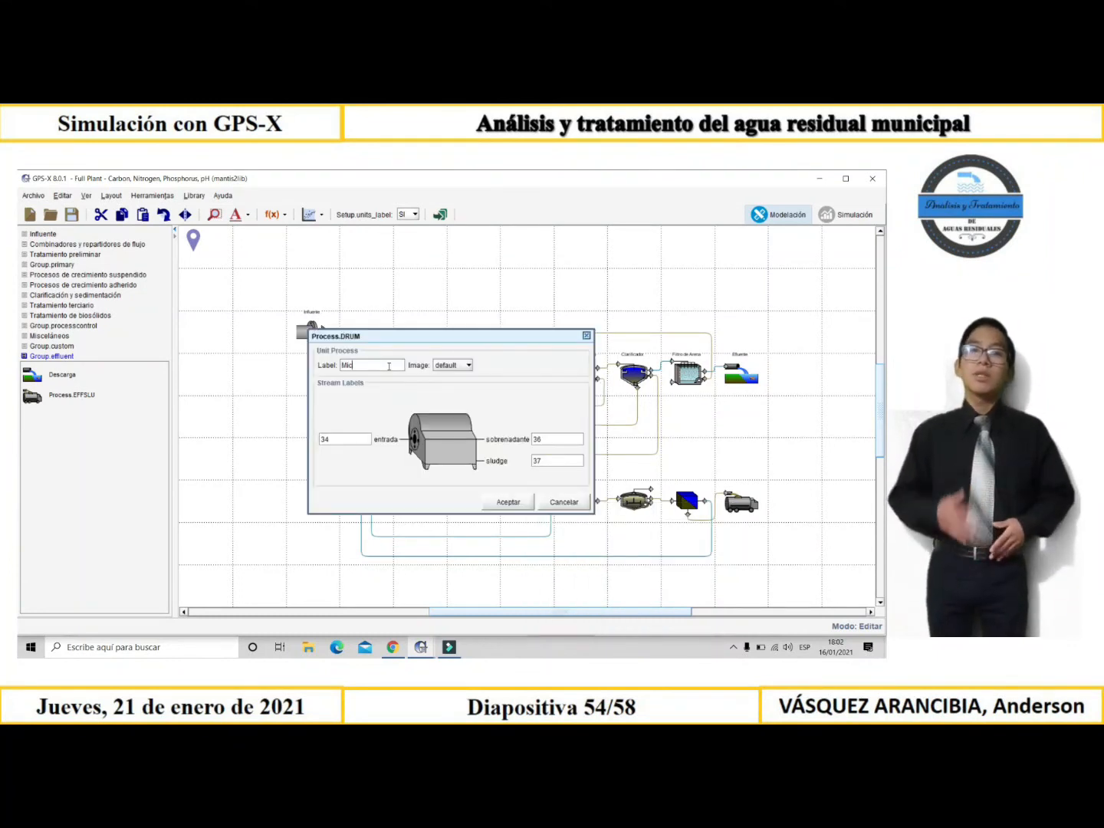
pyautogui.write('rosc')
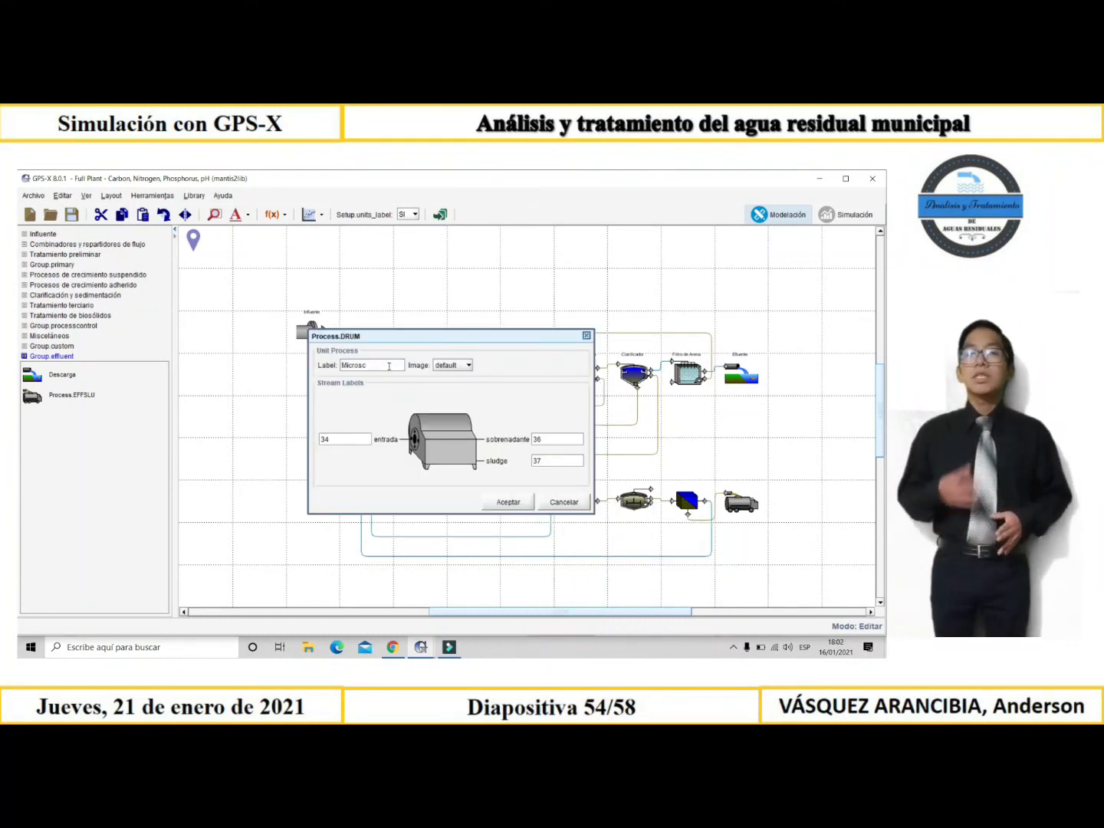
pyautogui.write('reen')
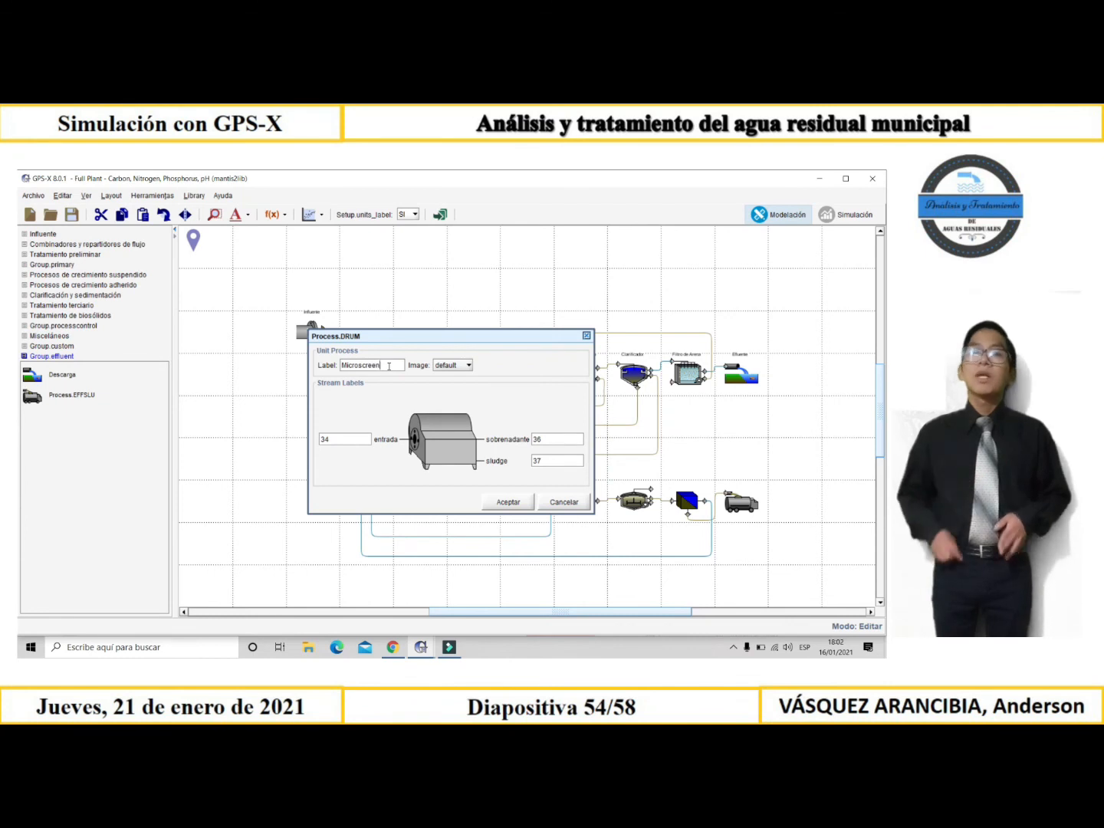
pyautogui.click(354, 439)
pyautogui.press('BackSpace')
pyautogui.press('BackSpace')
pyautogui.write('w')
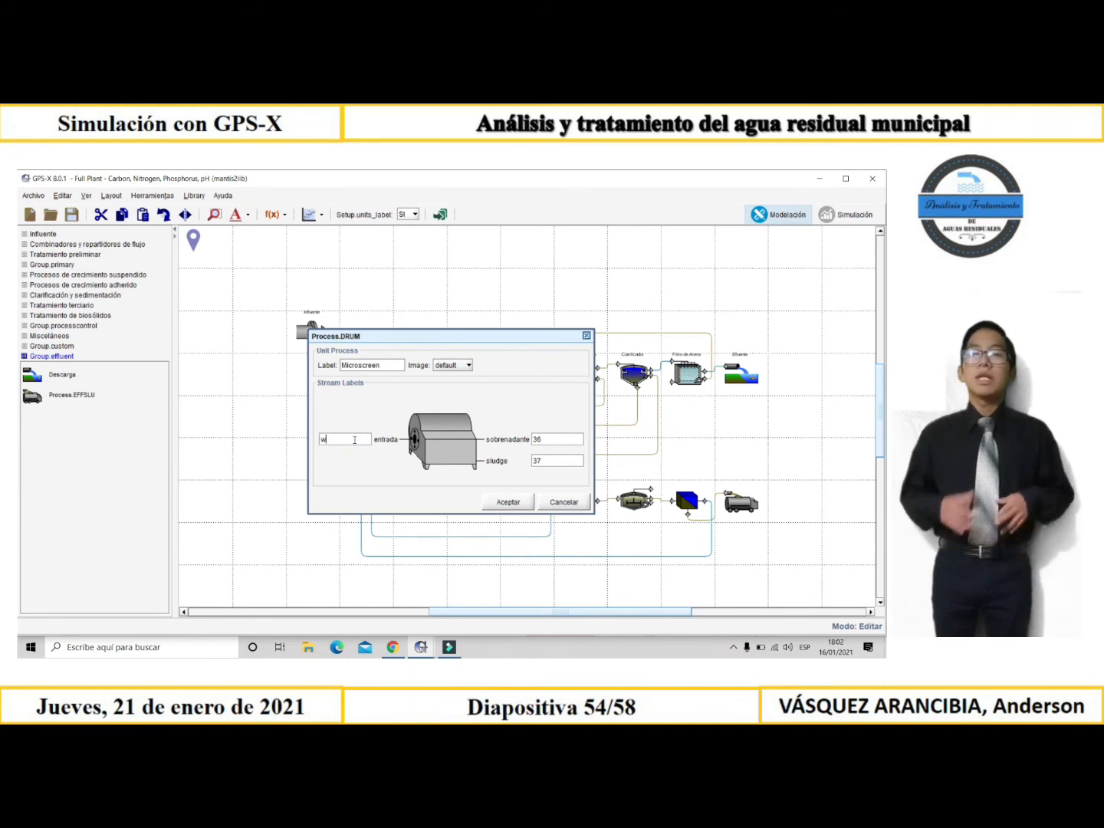
pyautogui.write('domb')
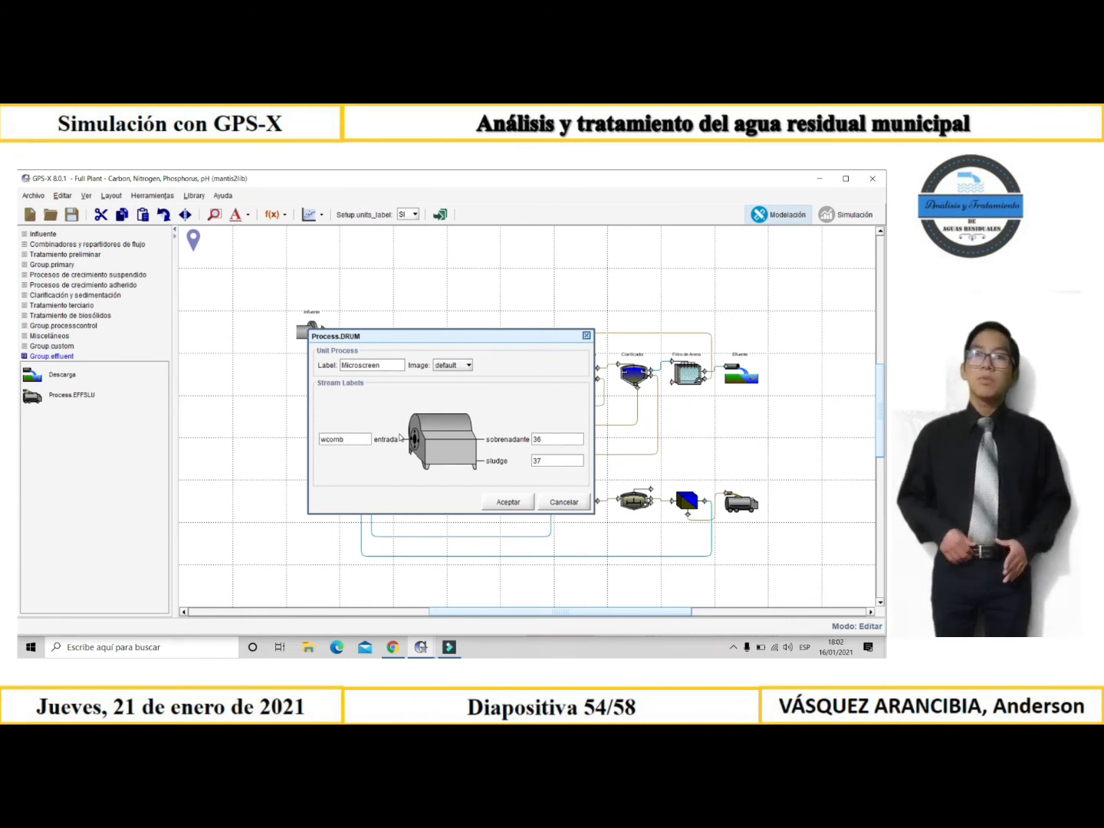
# - Label the drum unit's supernatant stream of3 and its sludge stream wthick
pyautogui.click(552, 439)
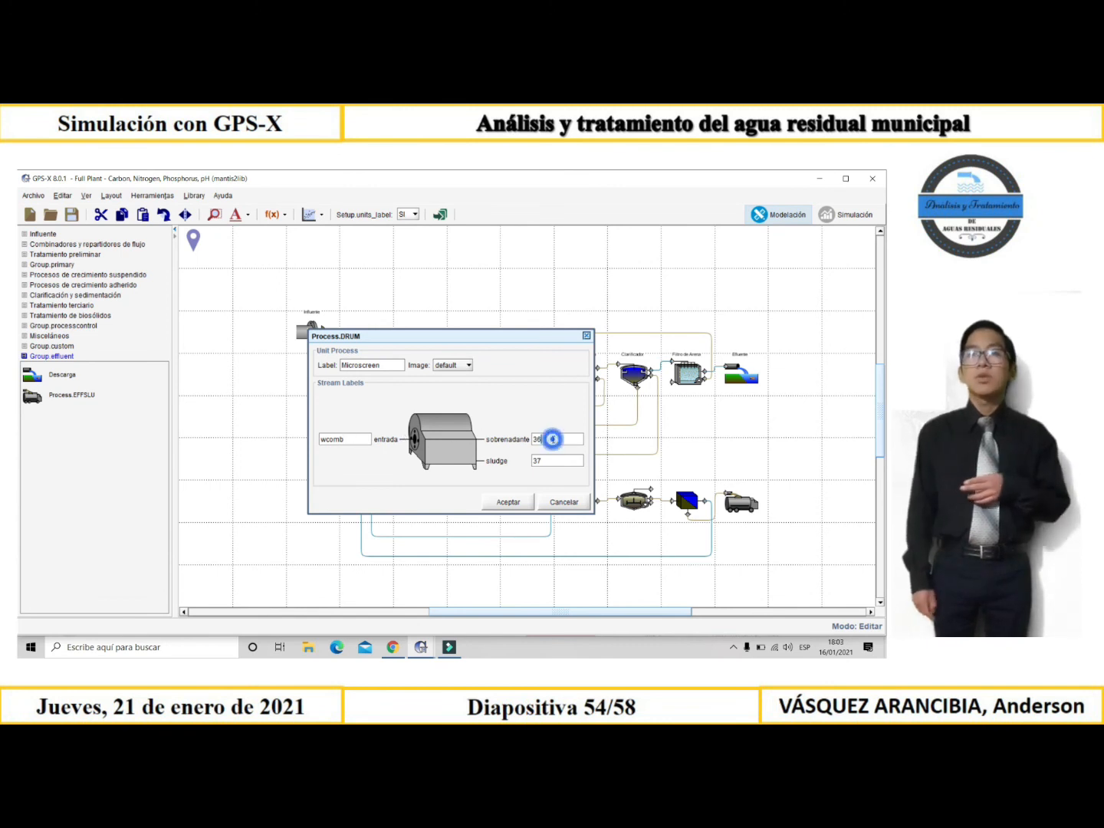
pyautogui.press('BackSpace')
pyautogui.press('BackSpace')
pyautogui.write('of3')
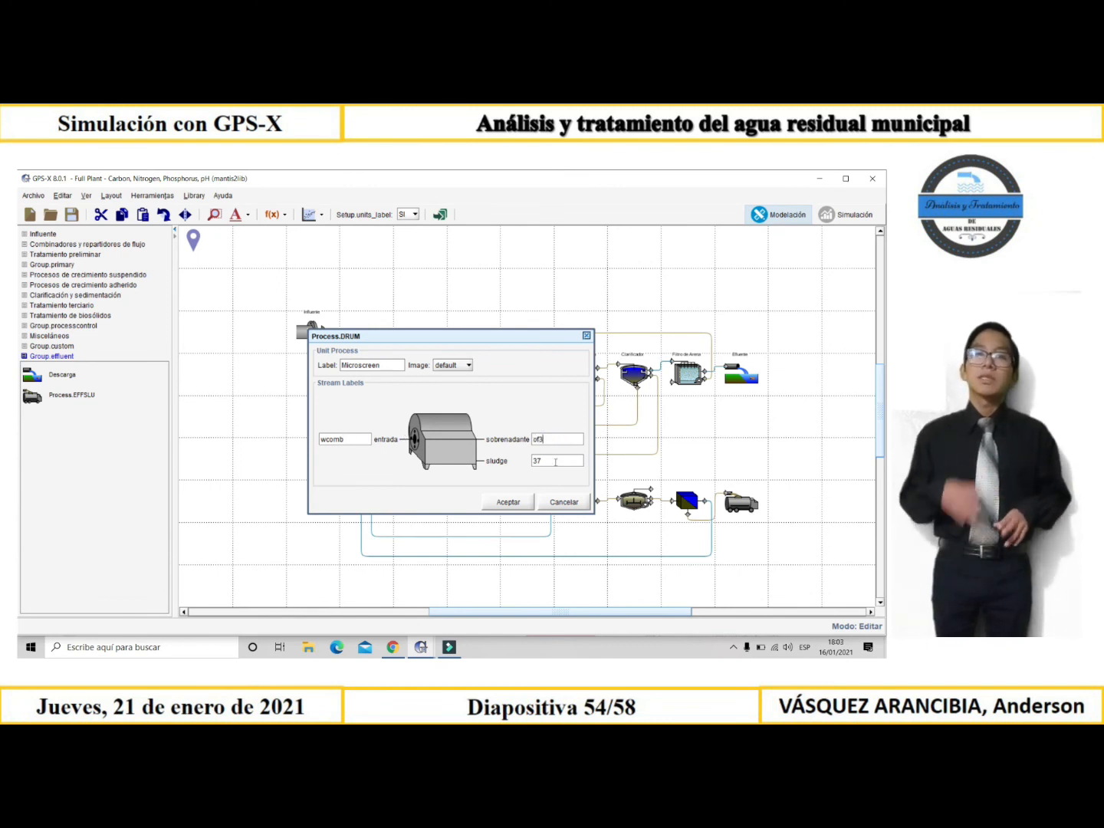
pyautogui.click(554, 460)
pyautogui.press('BackSpace')
pyautogui.press('BackSpace')
pyautogui.write('wthick')
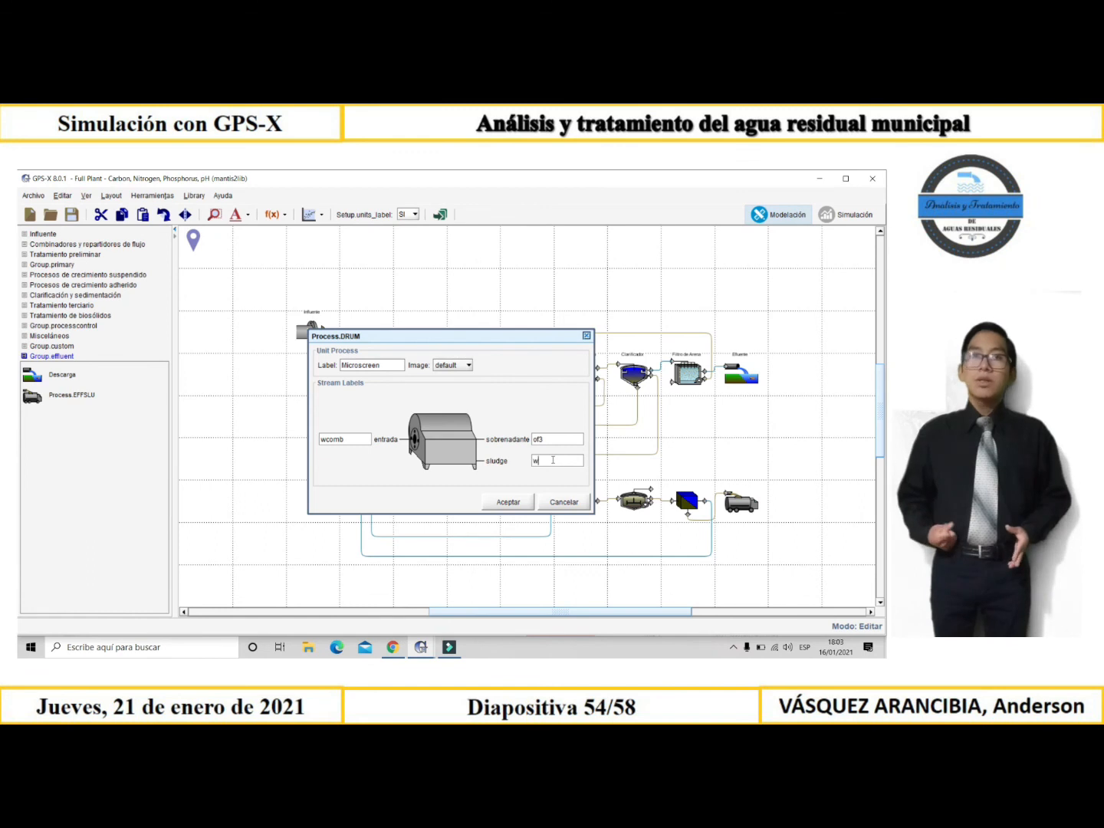
pyautogui.click(515, 510)
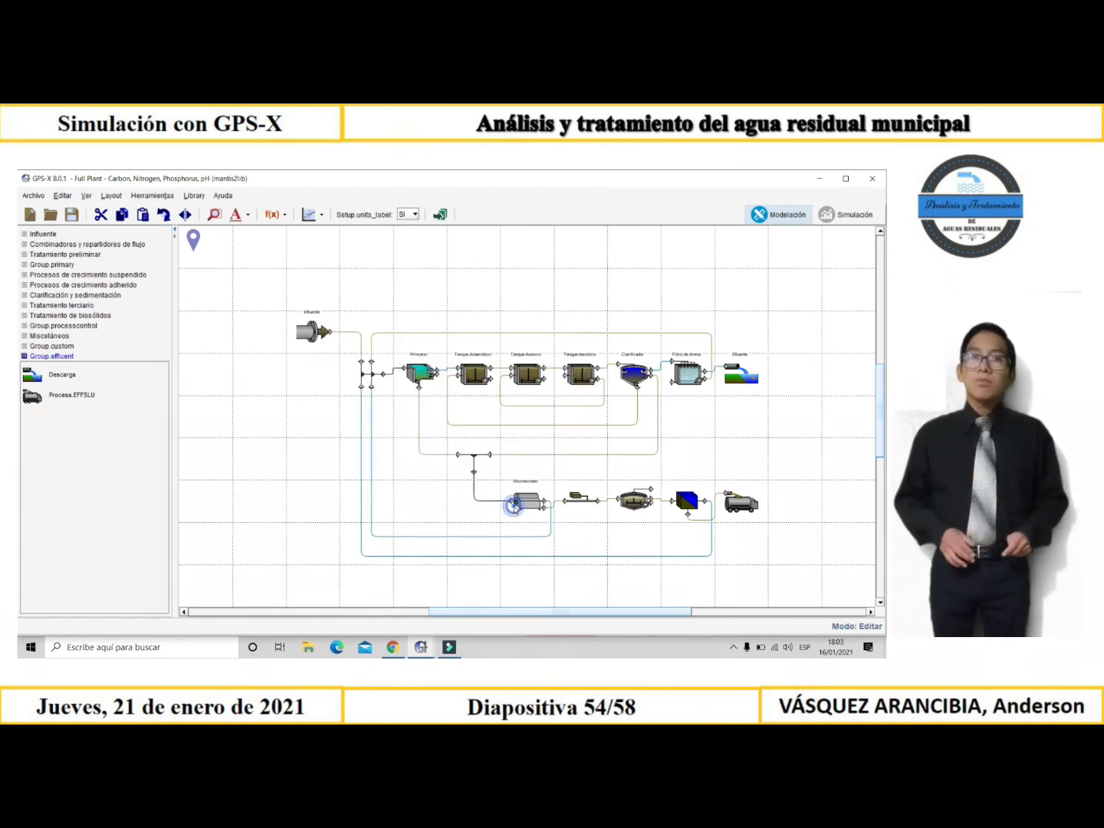
# - Label the sludge pretreatment unit Pretratamiento and its outlet stream of4
pyautogui.rightClick(574, 502)
pyautogui.click(606, 626)
pyautogui.click(427, 387)
pyautogui.write('Pretratamiento')
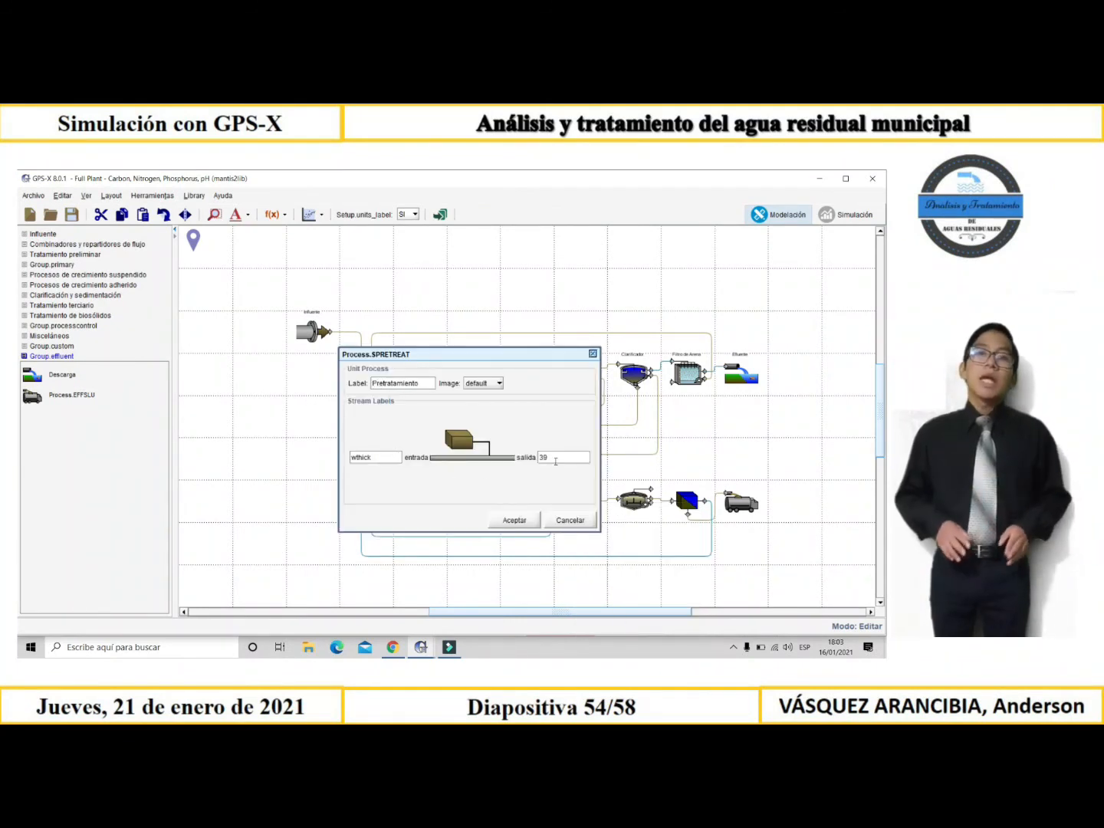
pyautogui.click(556, 461)
pyautogui.press('BackSpace')
pyautogui.press('BackSpace')
pyautogui.write('ef4')
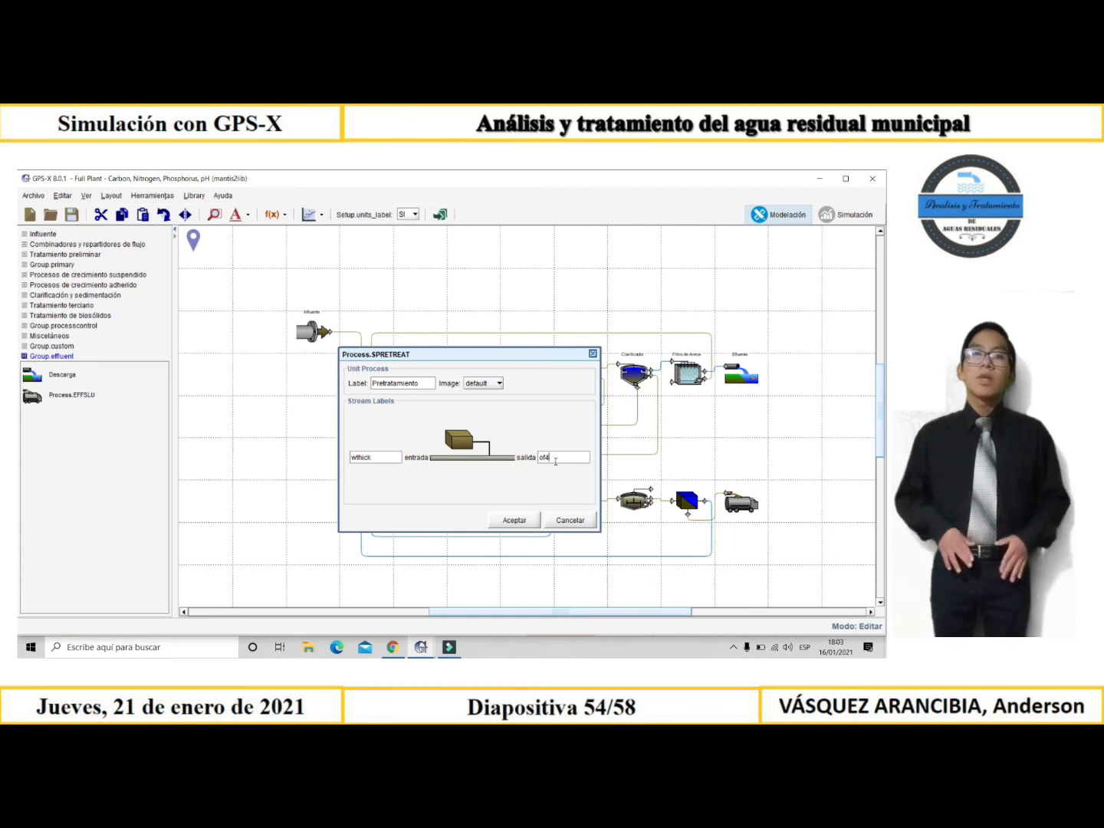
pyautogui.click(519, 525)
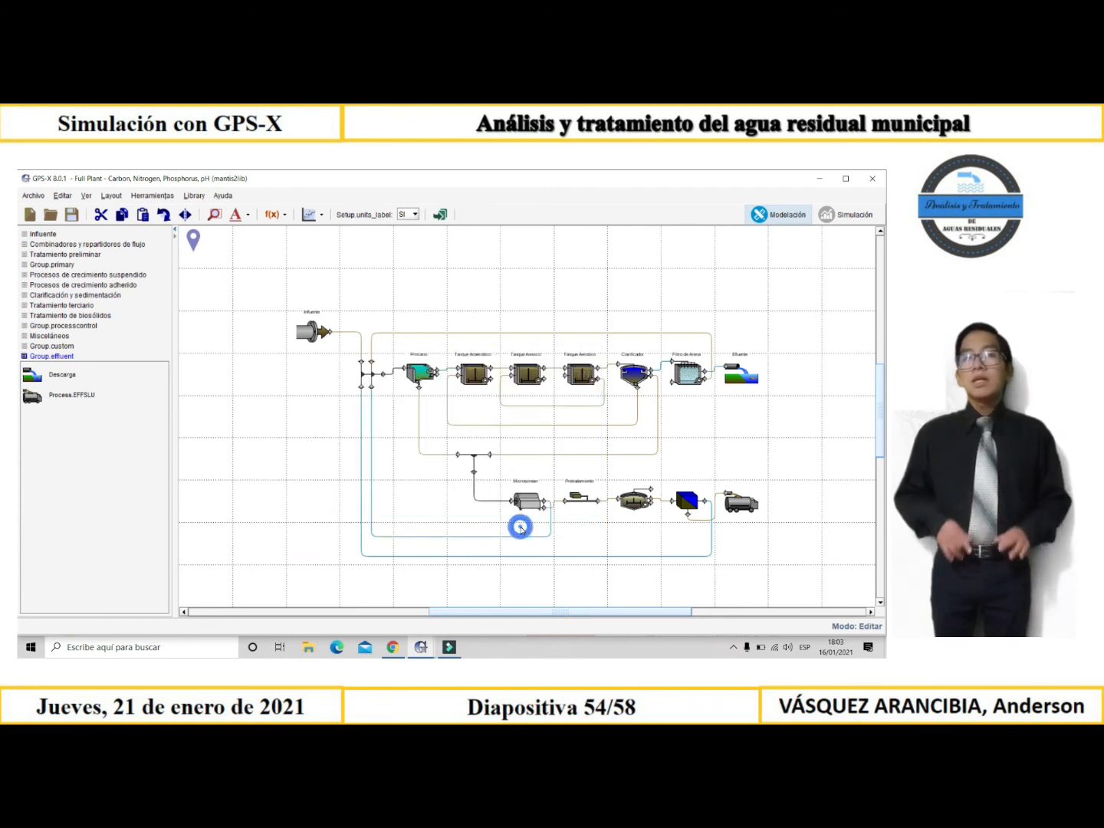
# - Label the anaerobic digester Digestor and its gas stream gas
pyautogui.rightClick(634, 499)
pyautogui.click(666, 613)
pyautogui.write('D')
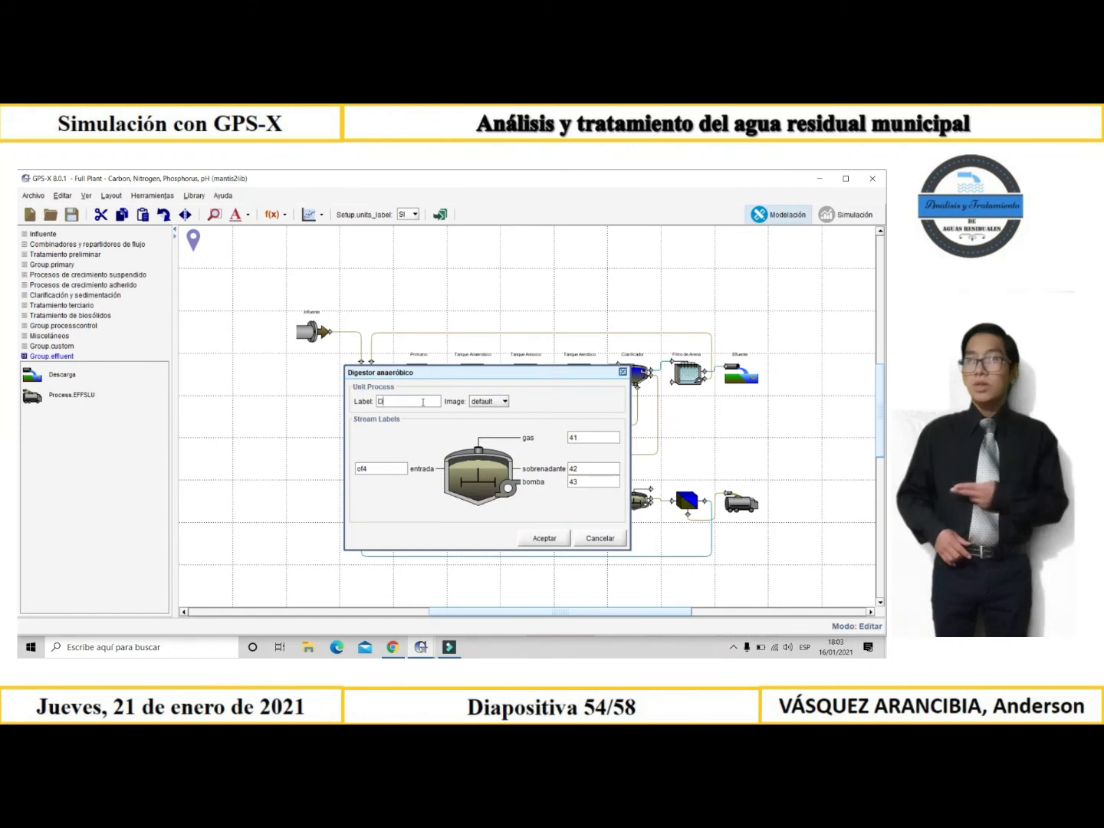
pyautogui.write('igestor')
pyautogui.click(583, 437)
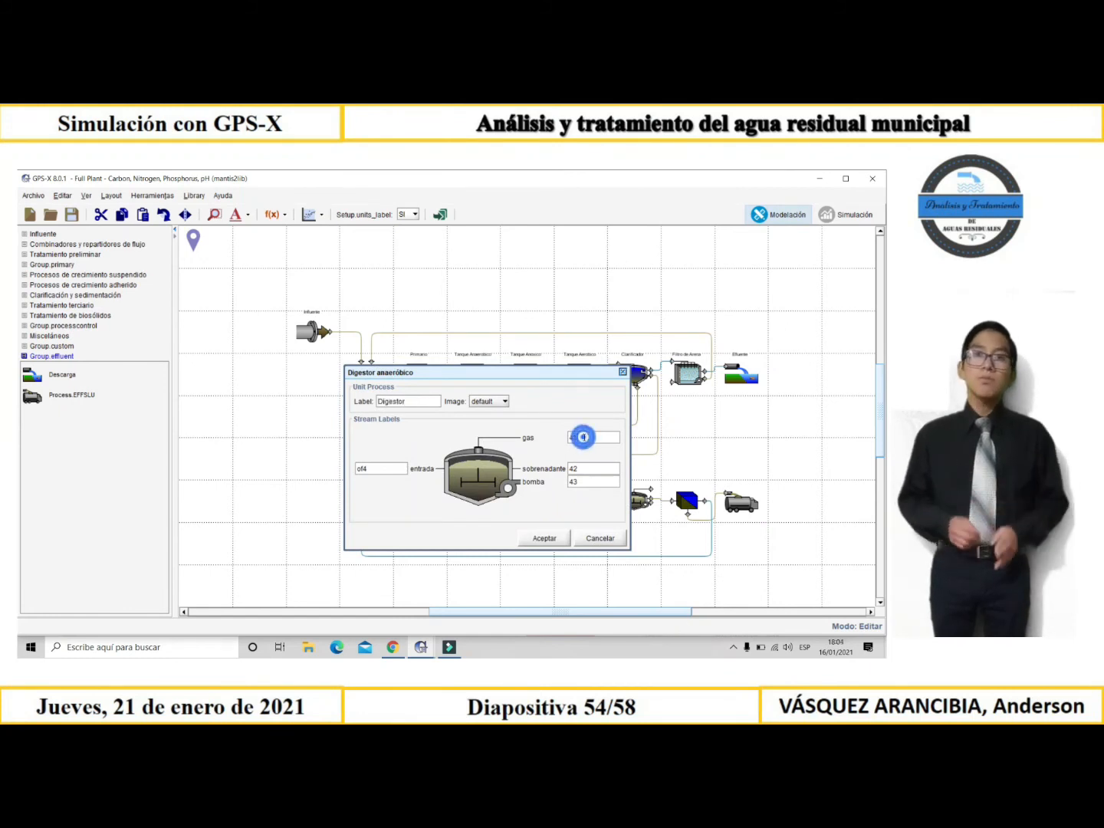
pyautogui.press('BackSpace')
pyautogui.press('BackSpace')
pyautogui.write('gas')
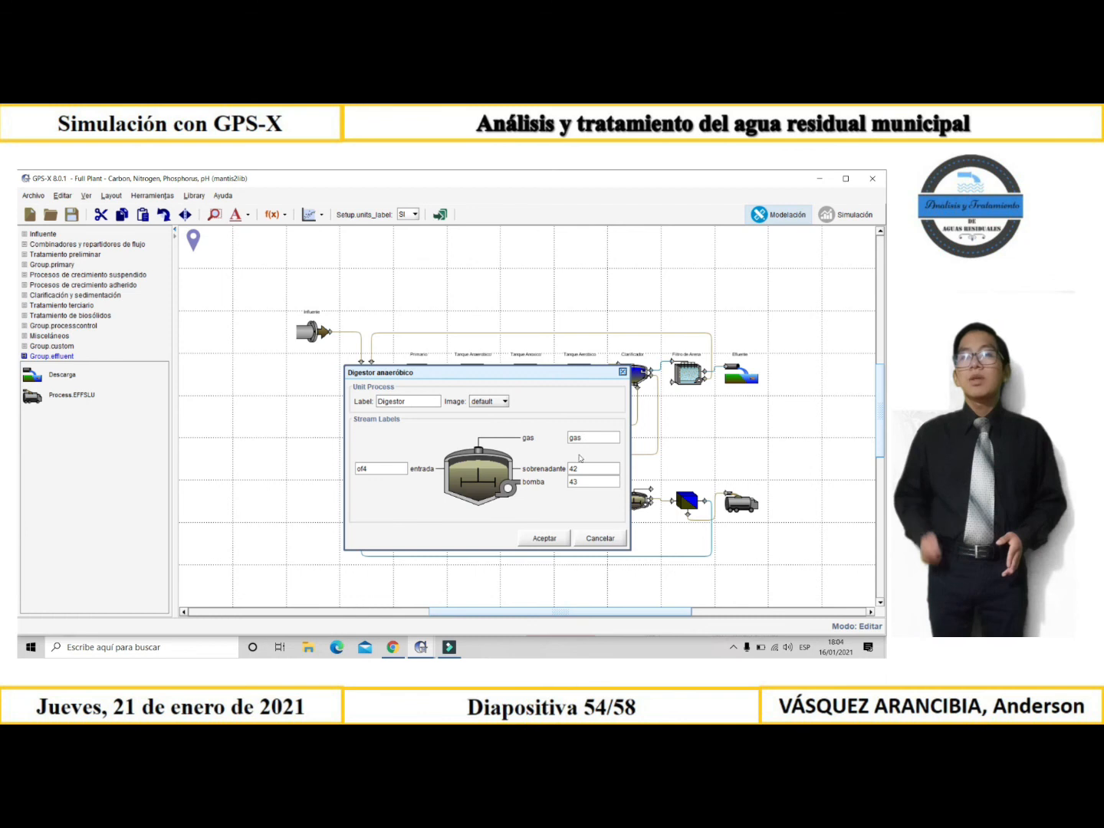
# - Label the digester's supernatant stream of5 and its pump stream na6, and accept the labels
pyautogui.click(599, 466)
pyautogui.press('BackSpace')
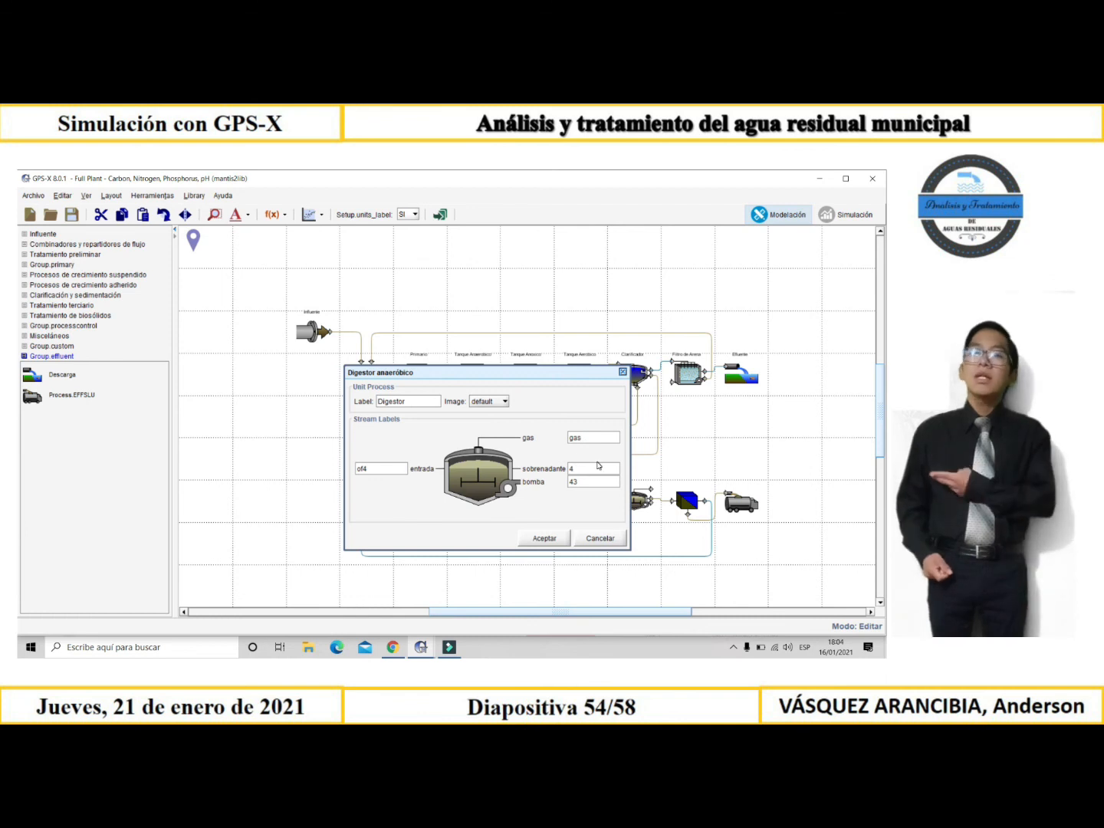
pyautogui.press('BackSpace')
pyautogui.write('of5')
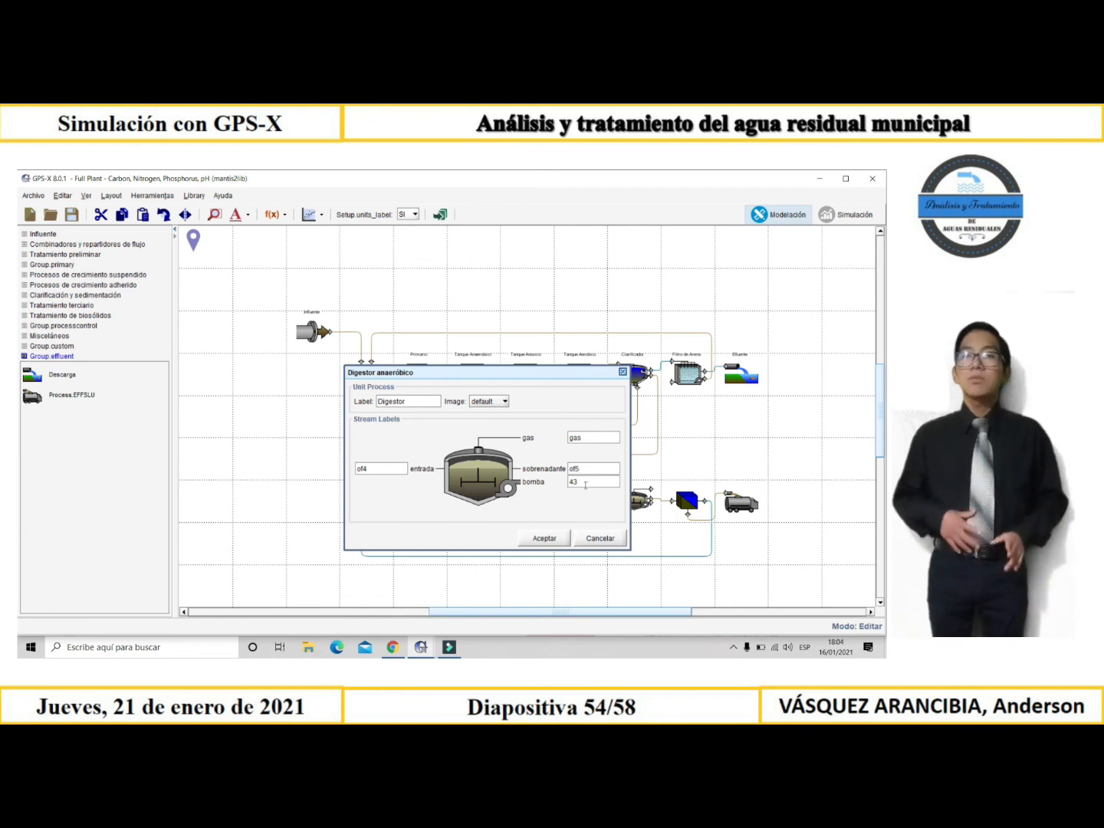
pyautogui.click(585, 484)
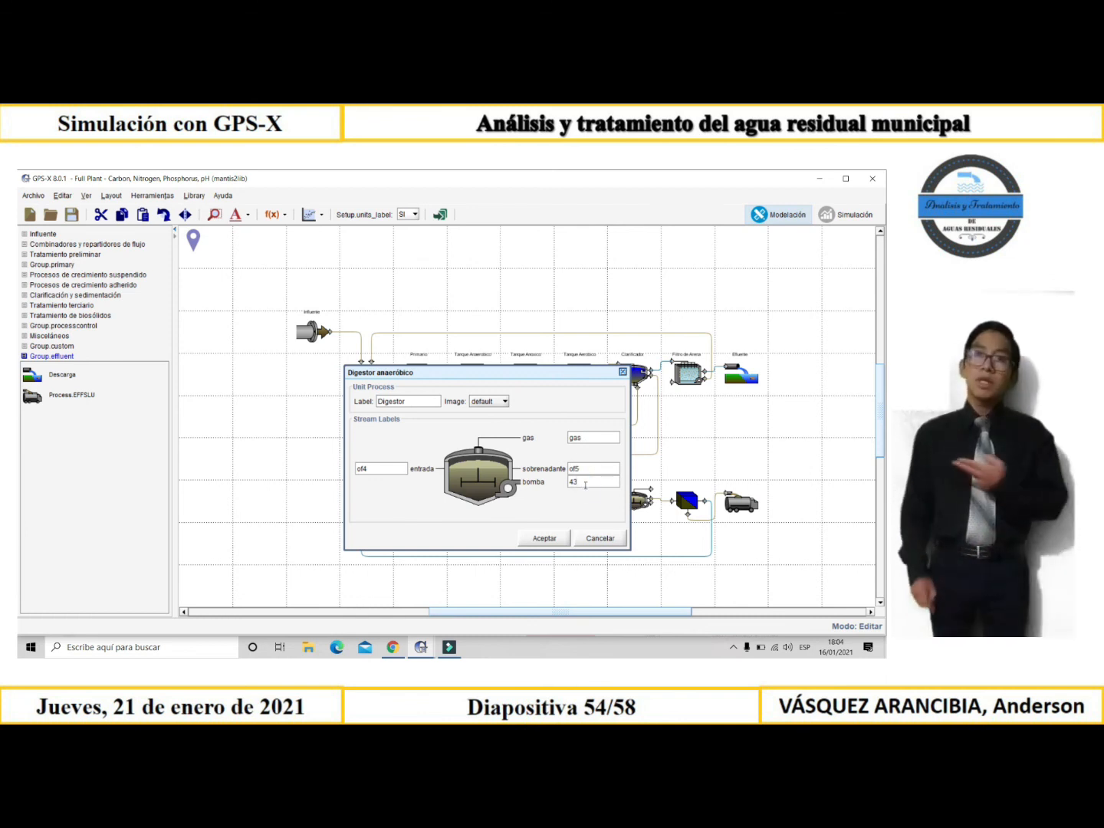
pyautogui.write('na6')
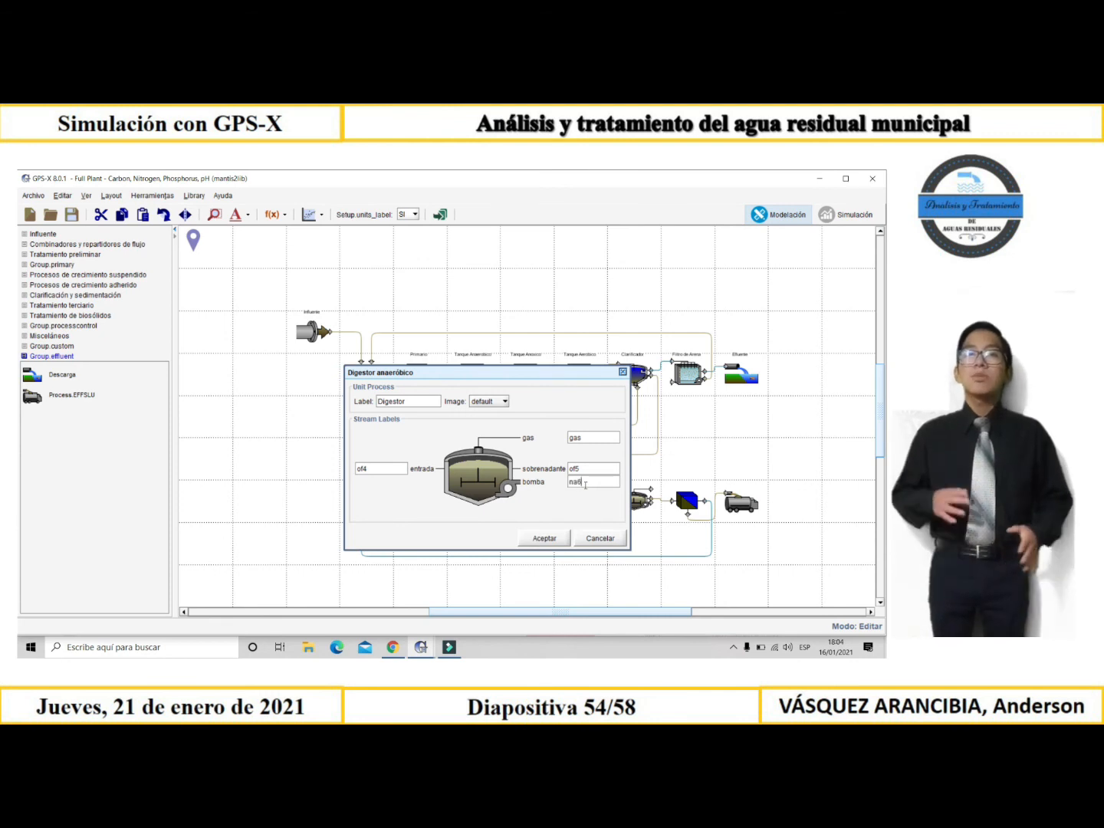
pyautogui.click(540, 539)
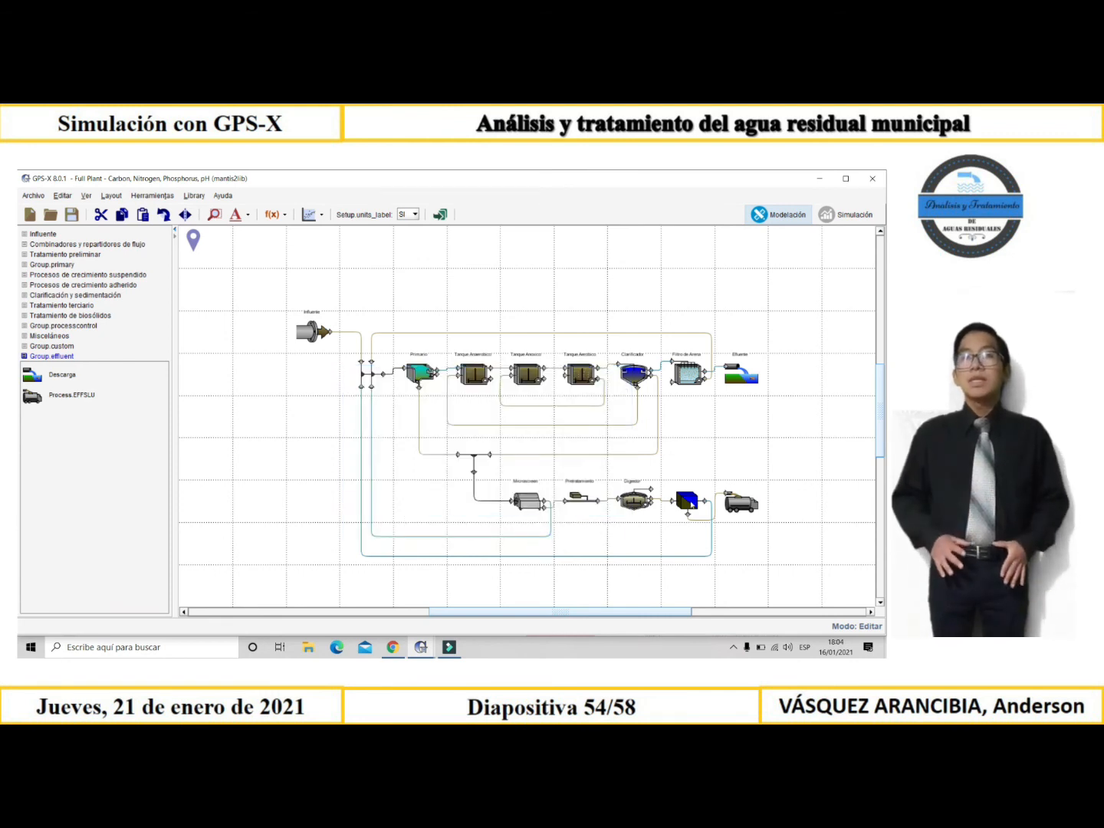
# - Label the dewatering unit Deshidratador, its filtrate stream filtrate and its dewatered solids stream waste
pyautogui.rightClick(690, 499)
pyautogui.click(712, 590)
pyautogui.write('Deshidratador')
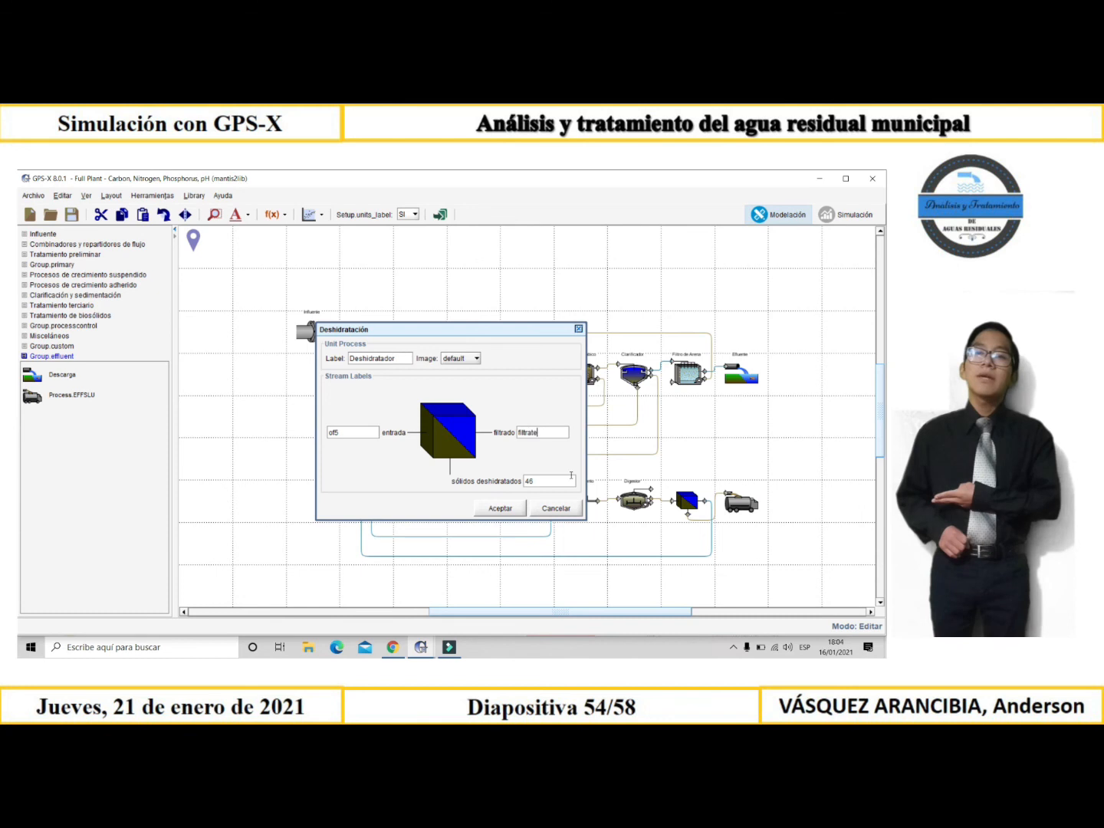
pyautogui.click(567, 477)
pyautogui.press('BackSpace')
pyautogui.press('BackSpace')
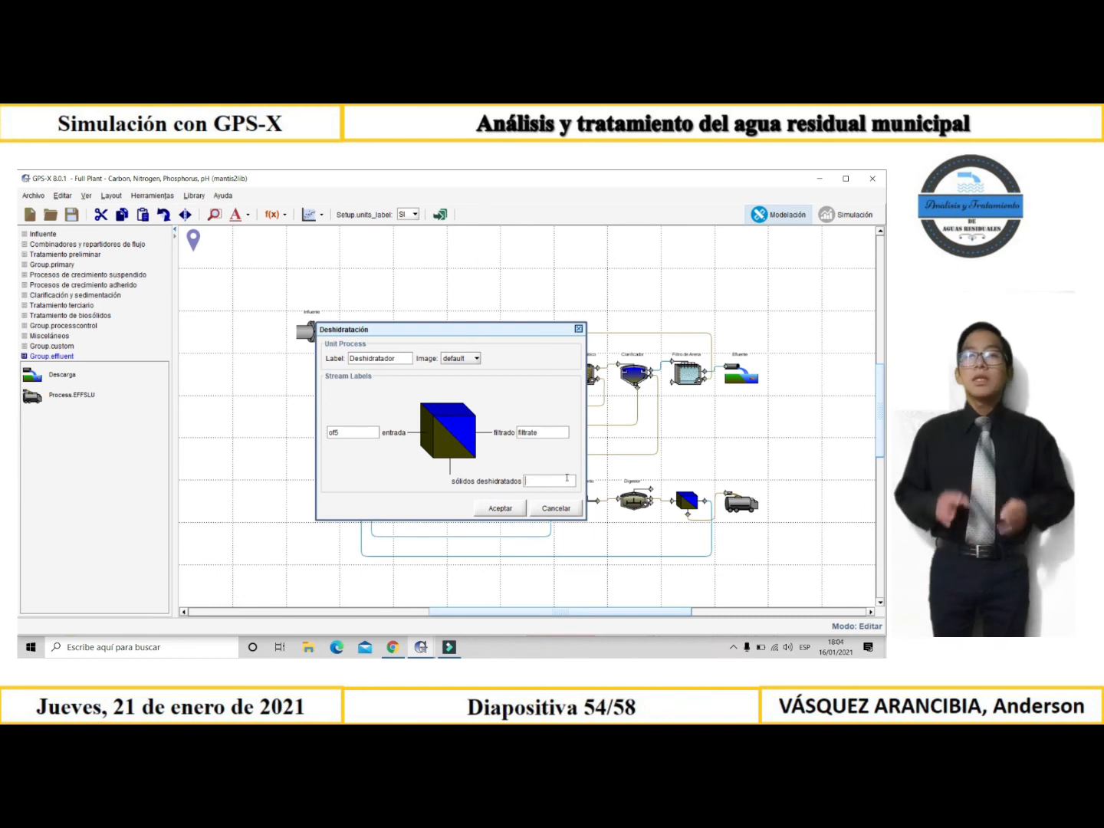
pyautogui.write('waste')
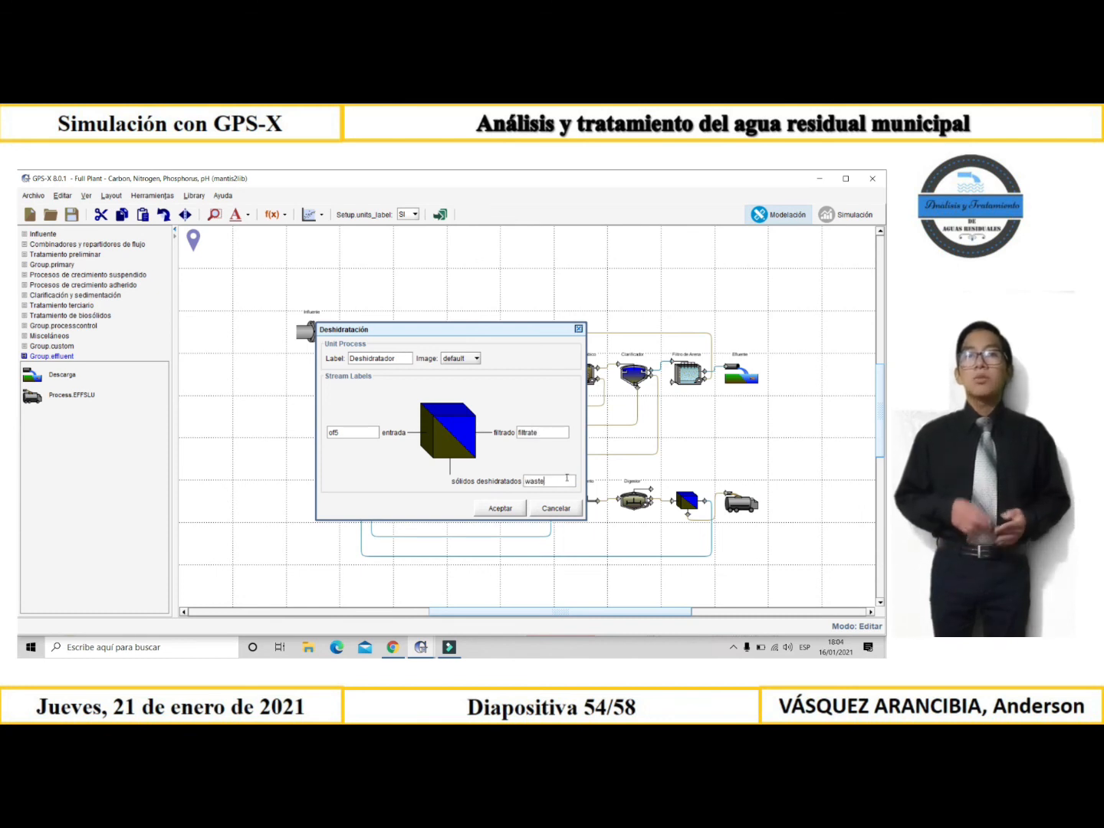
pyautogui.click(516, 512)
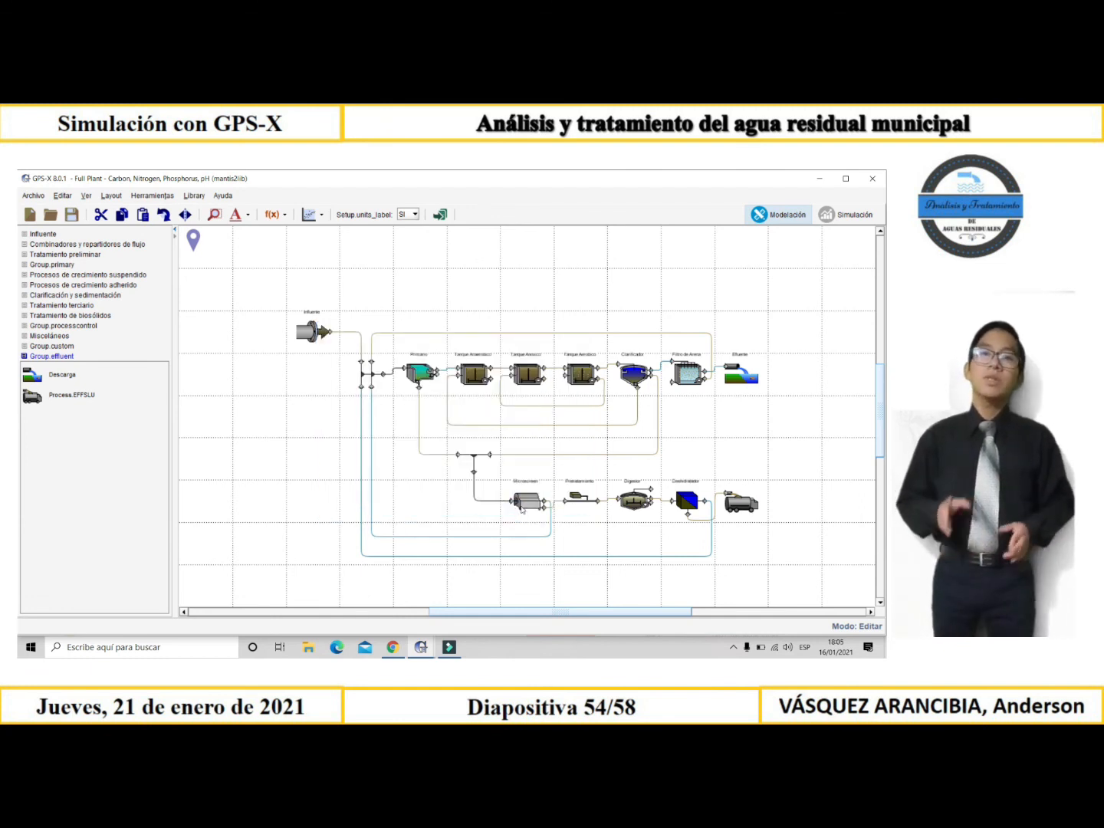
# - Label the sludge disposal truck Lodos and its delivery stream 54
pyautogui.rightClick(740, 507)
pyautogui.write('Lodos')
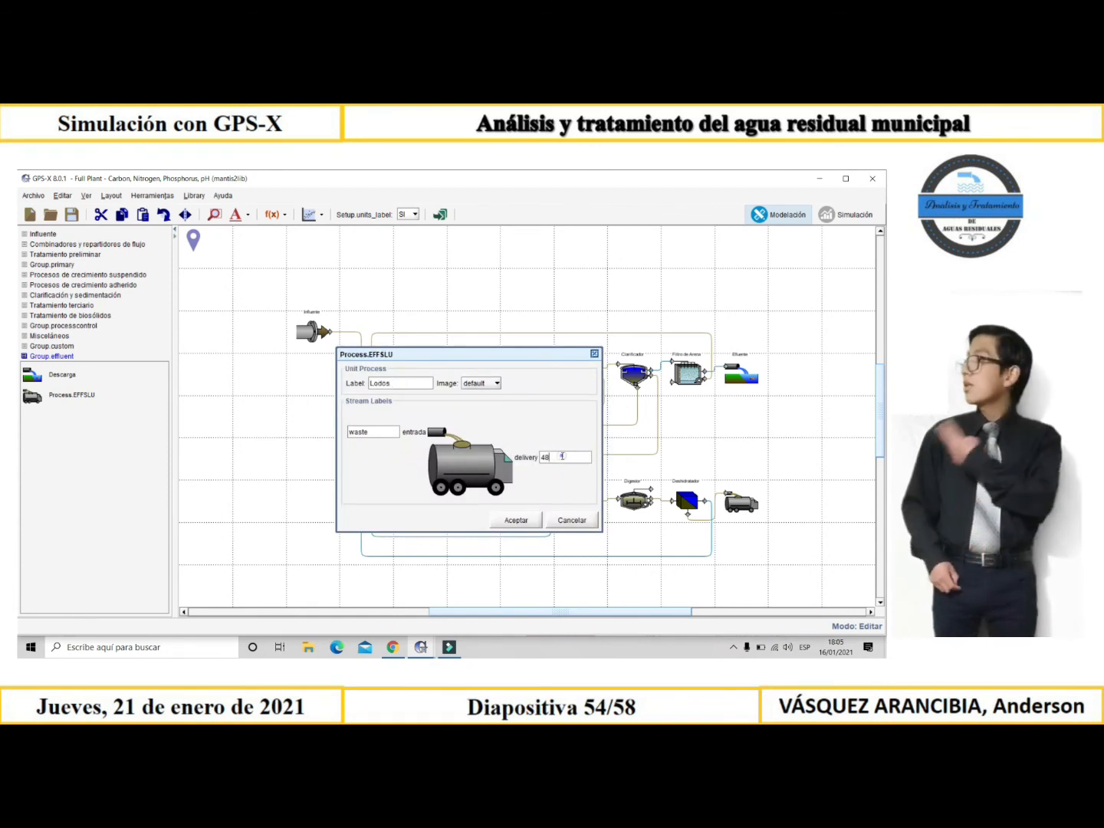
pyautogui.press('BackSpace')
pyautogui.press('BackSpace')
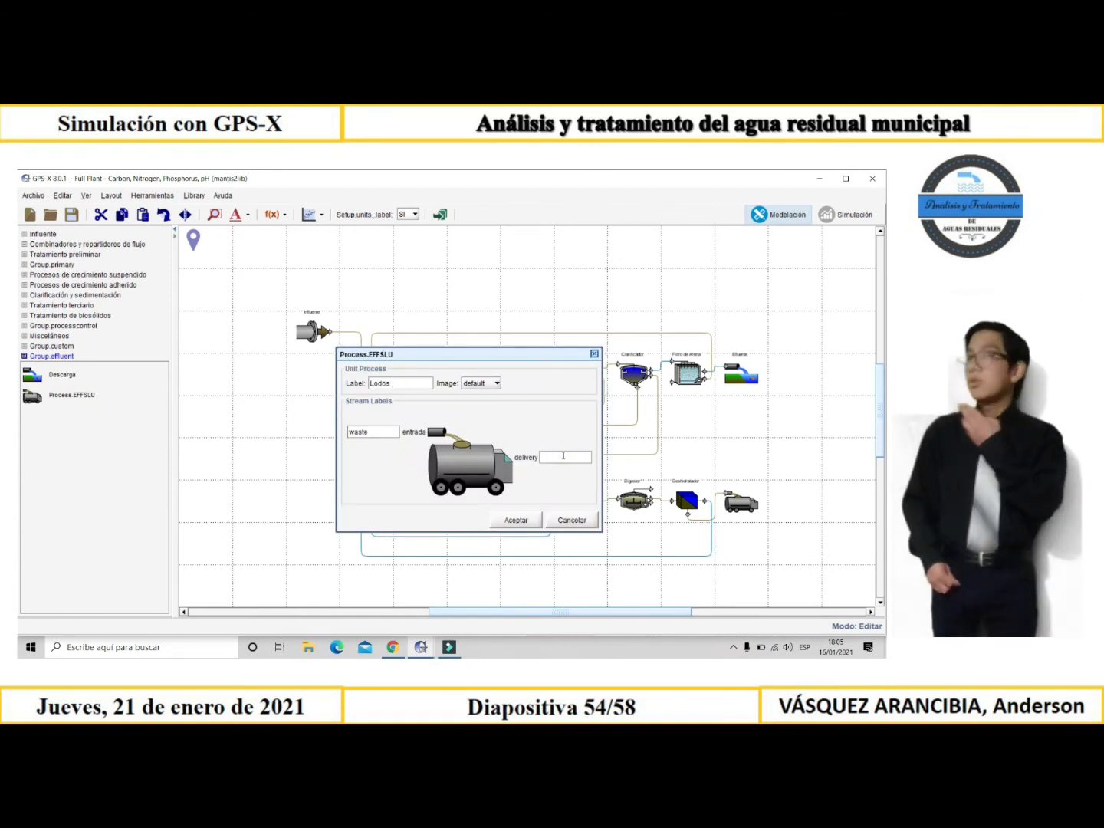
pyautogui.write('54')
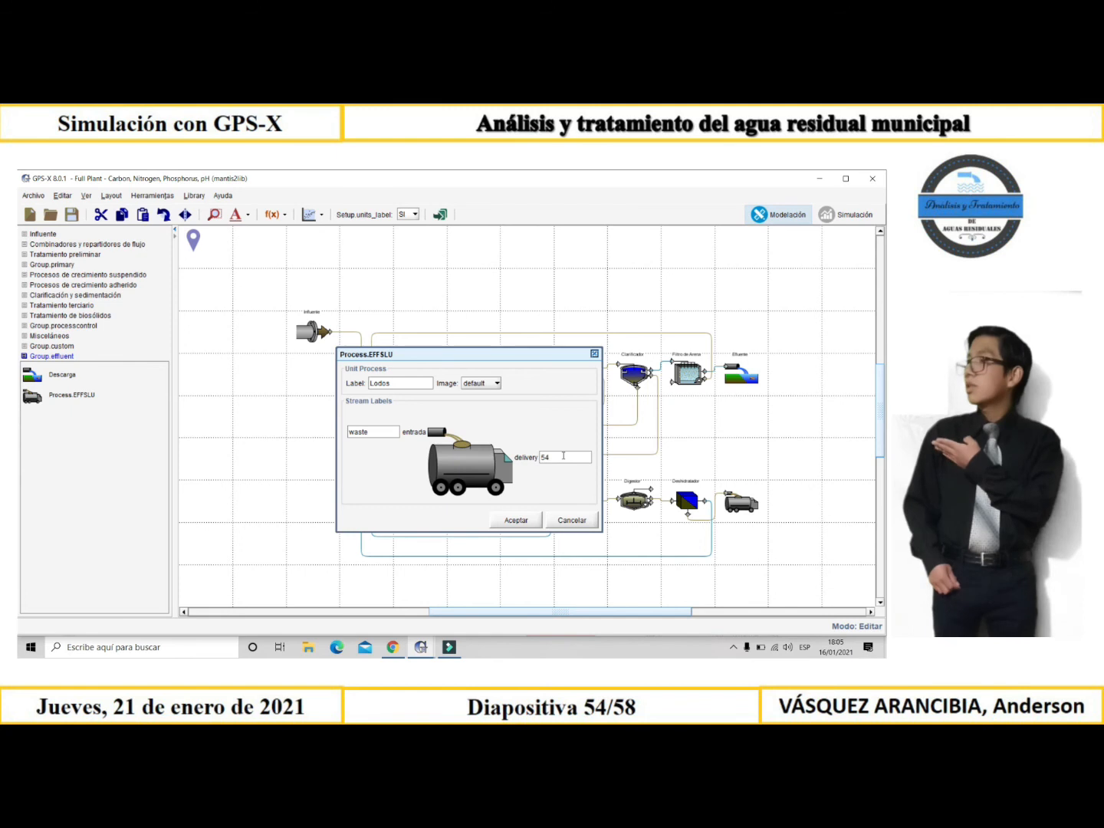
pyautogui.click(522, 524)
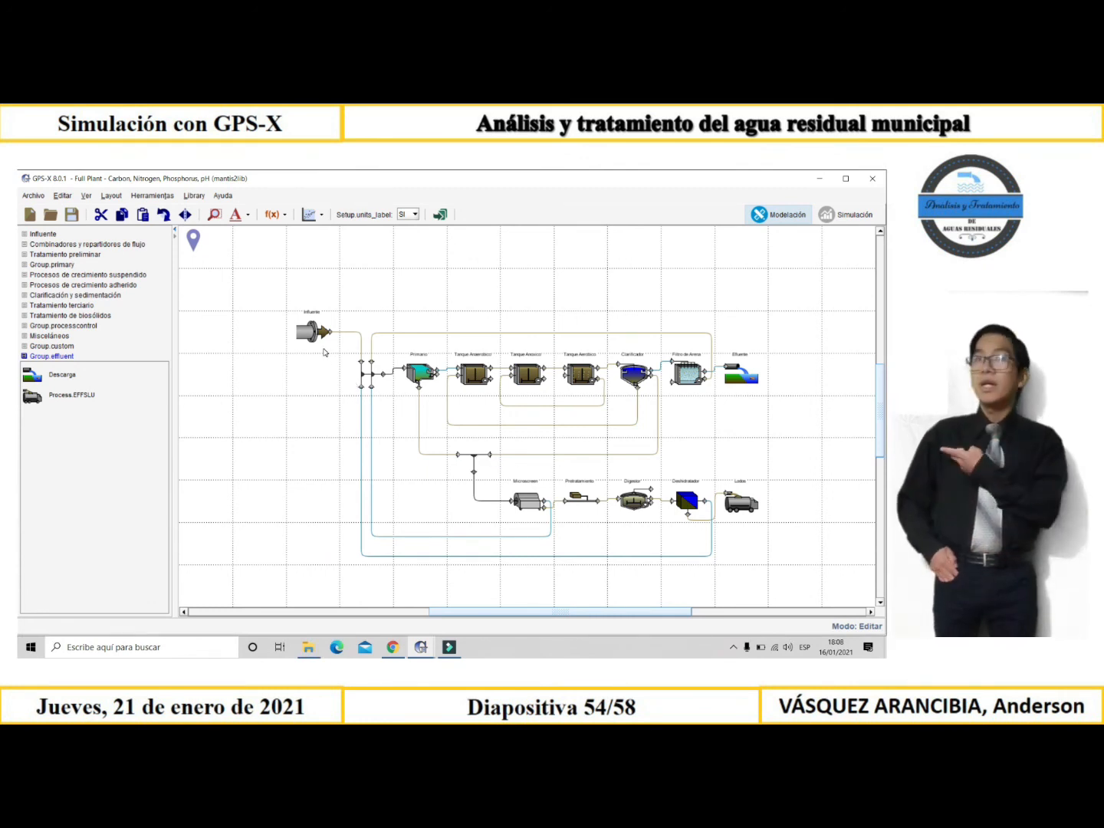
# - In the influent's characterization, set total COD to 750 gCOD/m3 and total TKN to 60 gN/m3
pyautogui.rightClick(323, 352)
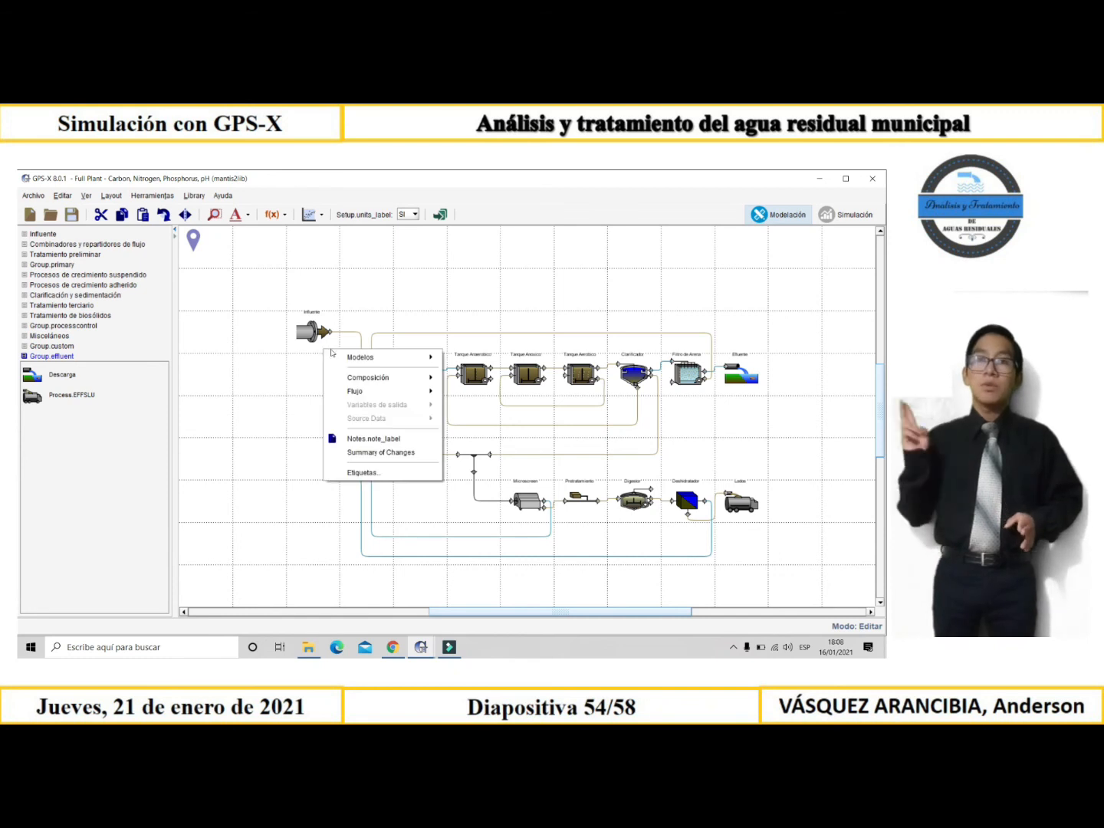
pyautogui.moveTo(374, 378)
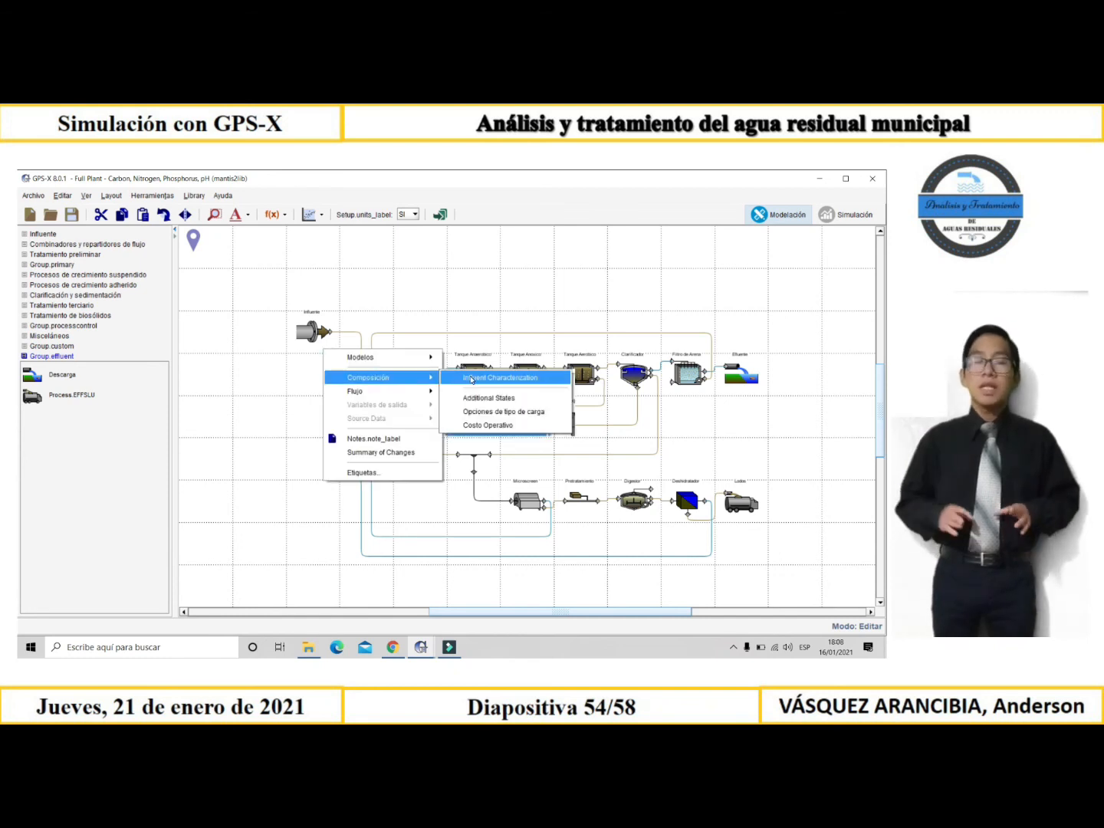
pyautogui.click(471, 378)
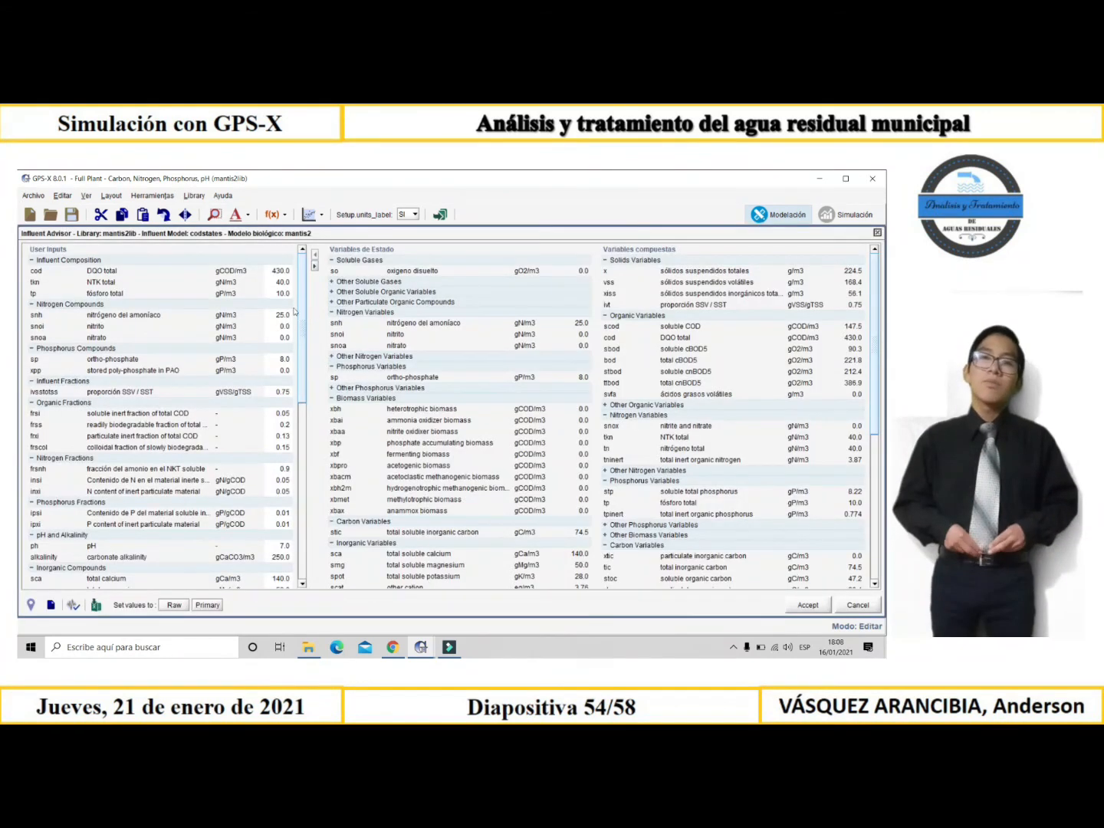
pyautogui.moveTo(289, 273)
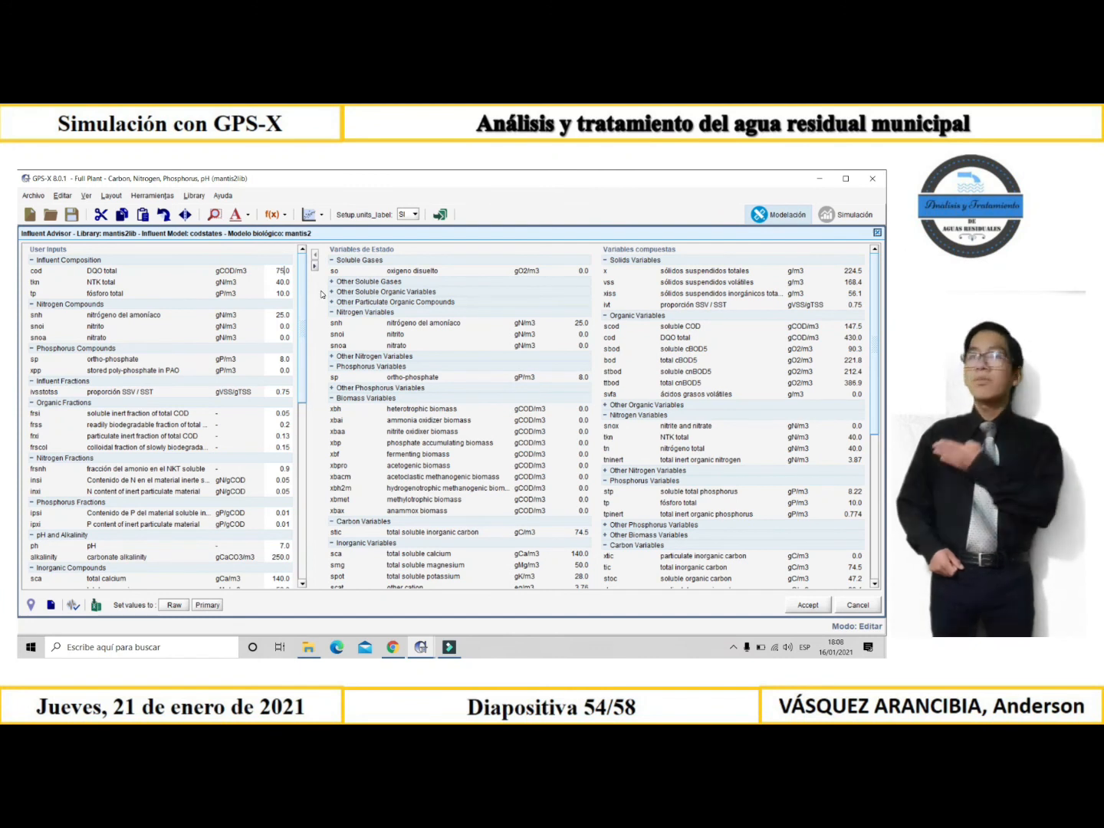
pyautogui.write('0')
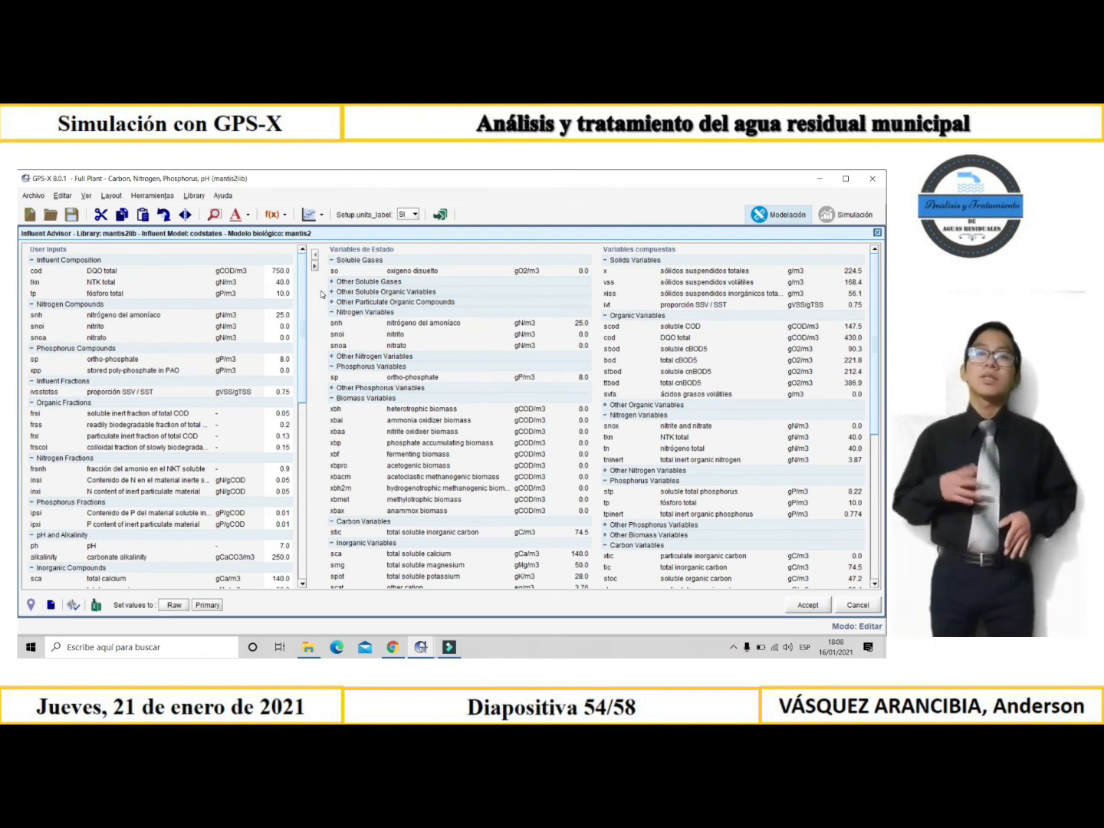
pyautogui.press('Return')
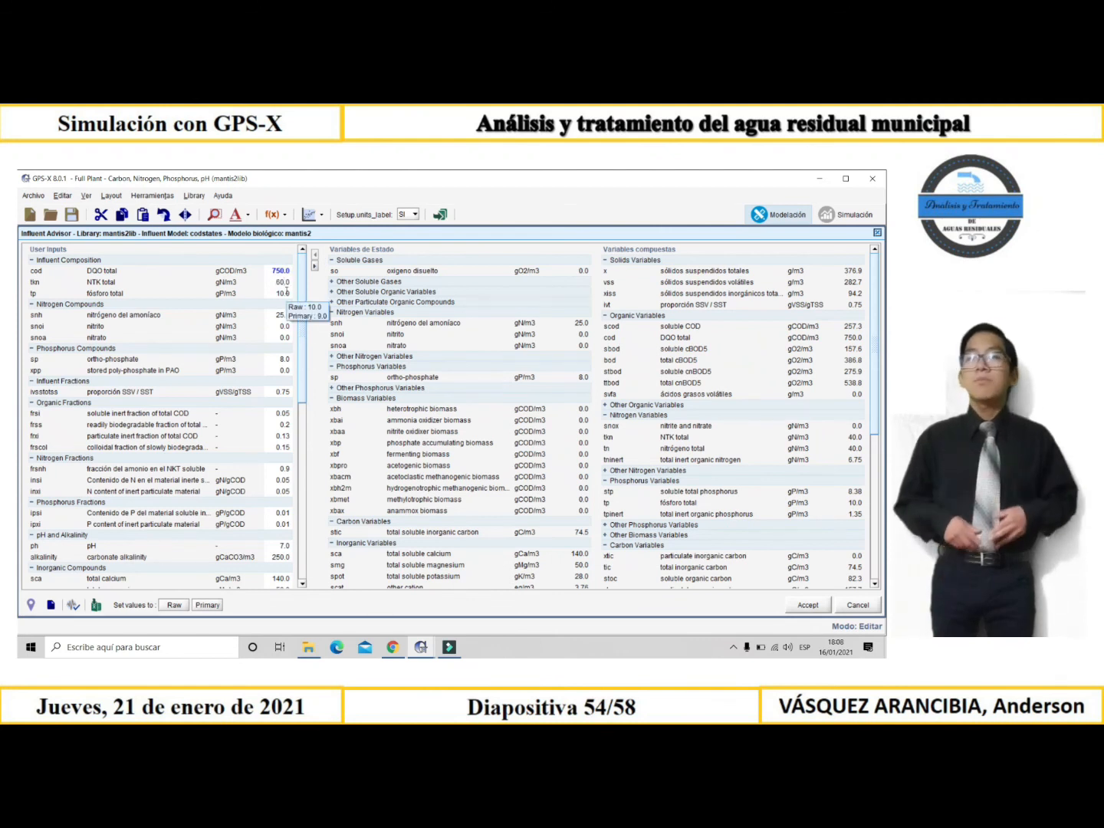
pyautogui.press('Return')
# - Set the influent's total phosphorus to 15 gP/m3 and its ortho-phosphate to 10 gP/m3
pyautogui.doubleClick(283, 293)
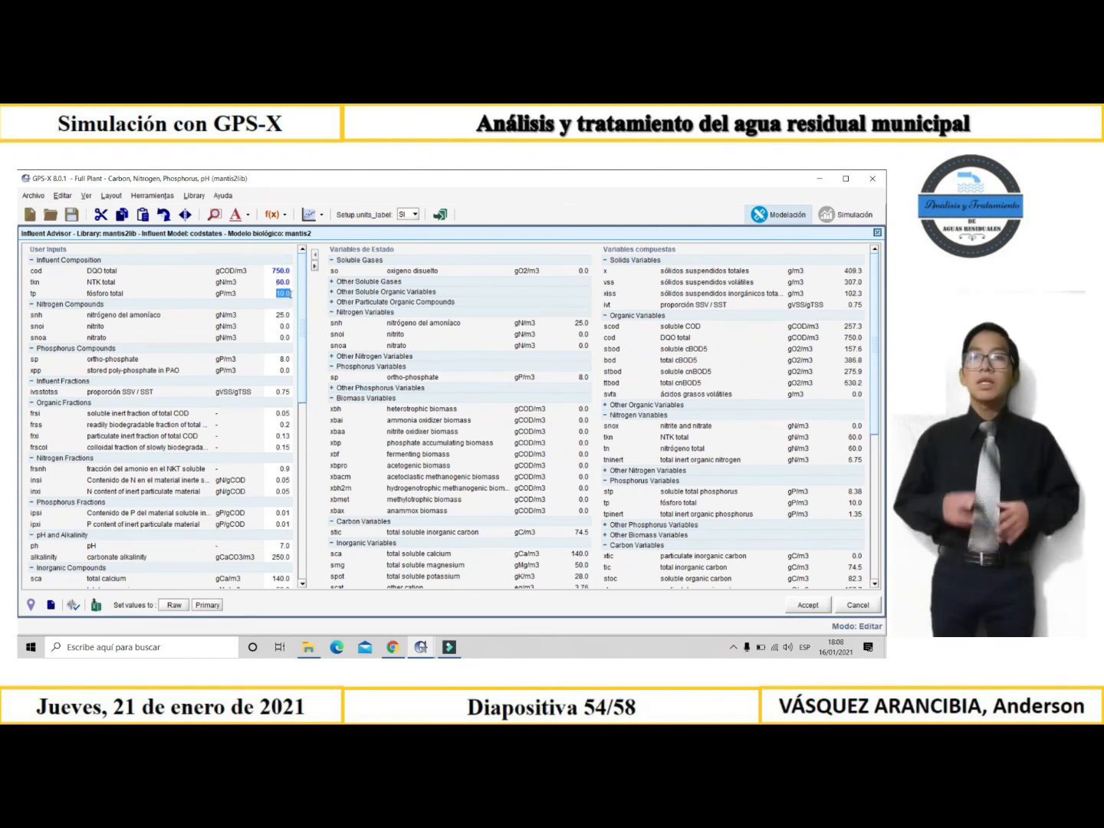
pyautogui.click(281, 293)
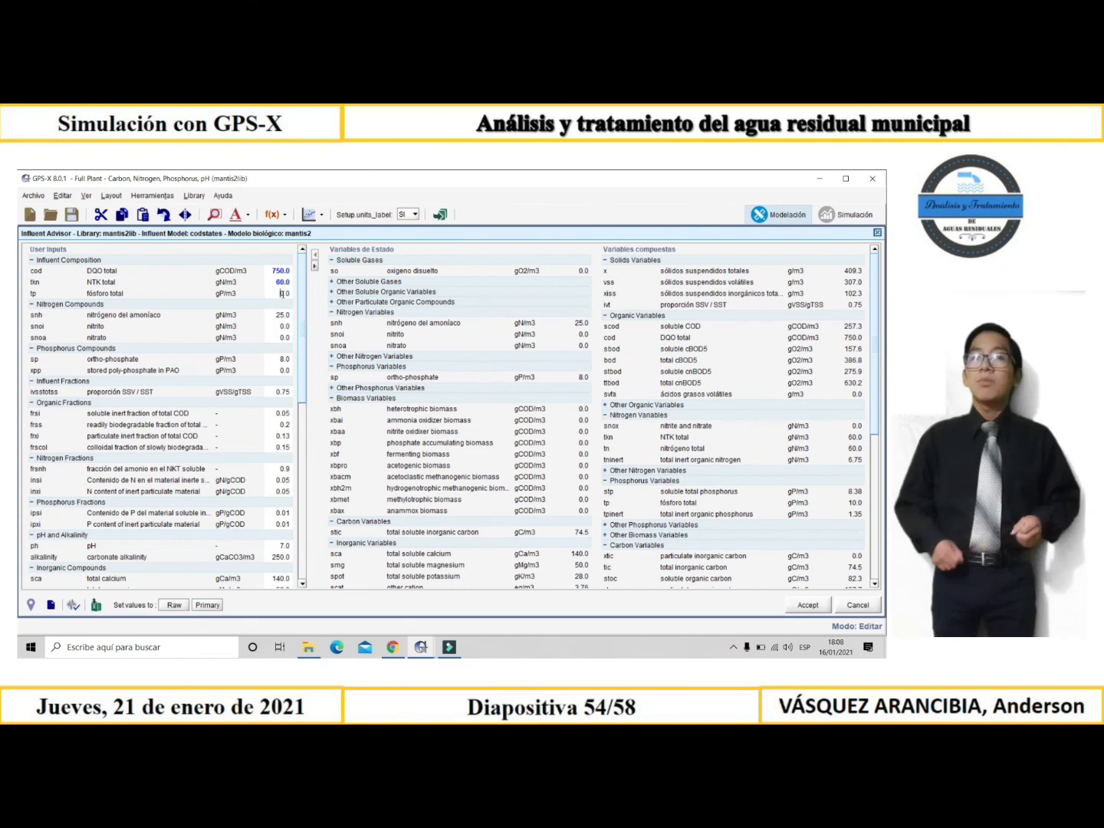
pyautogui.write('5')
pyautogui.press('Return')
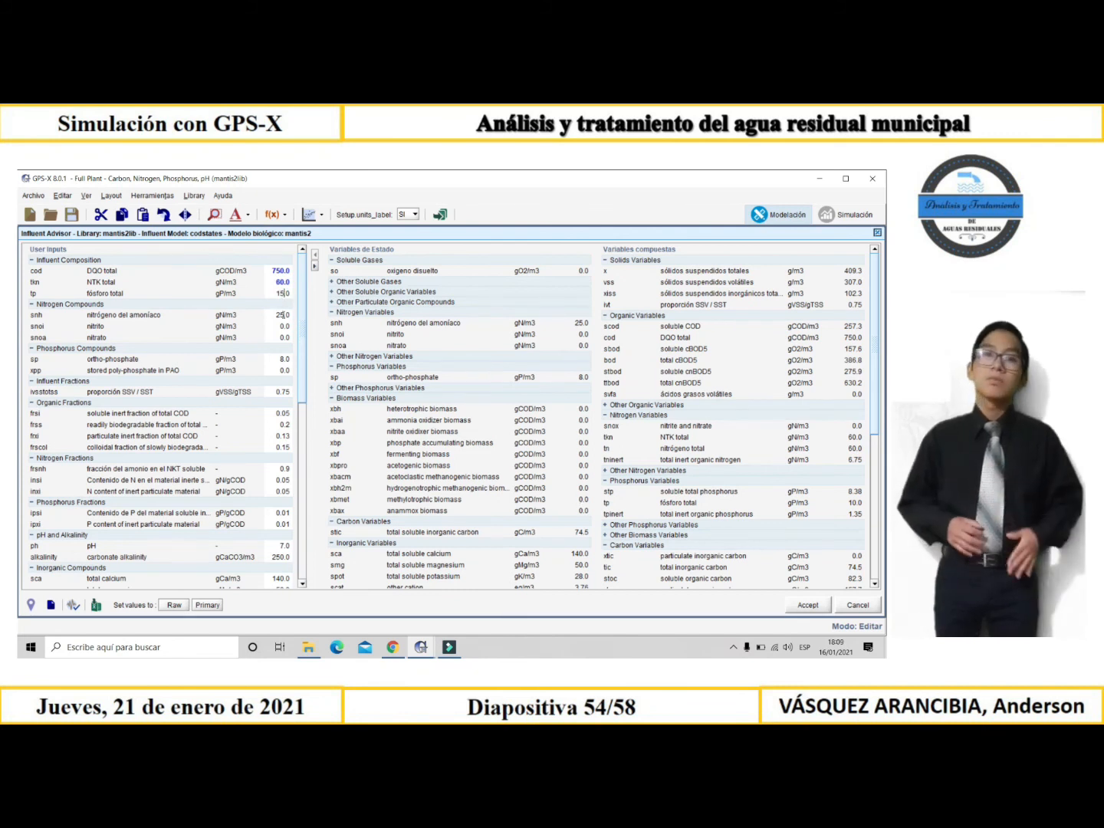
pyautogui.doubleClick(283, 316)
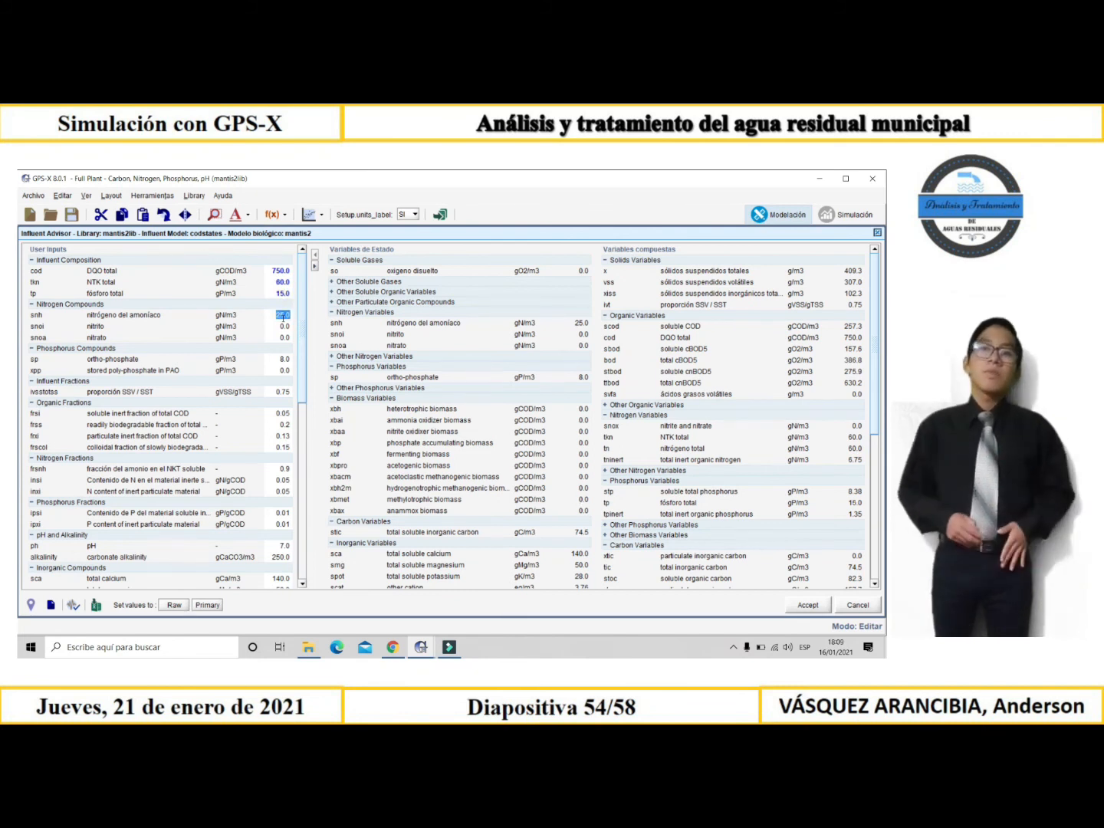
pyautogui.doubleClick(283, 359)
pyautogui.write('10')
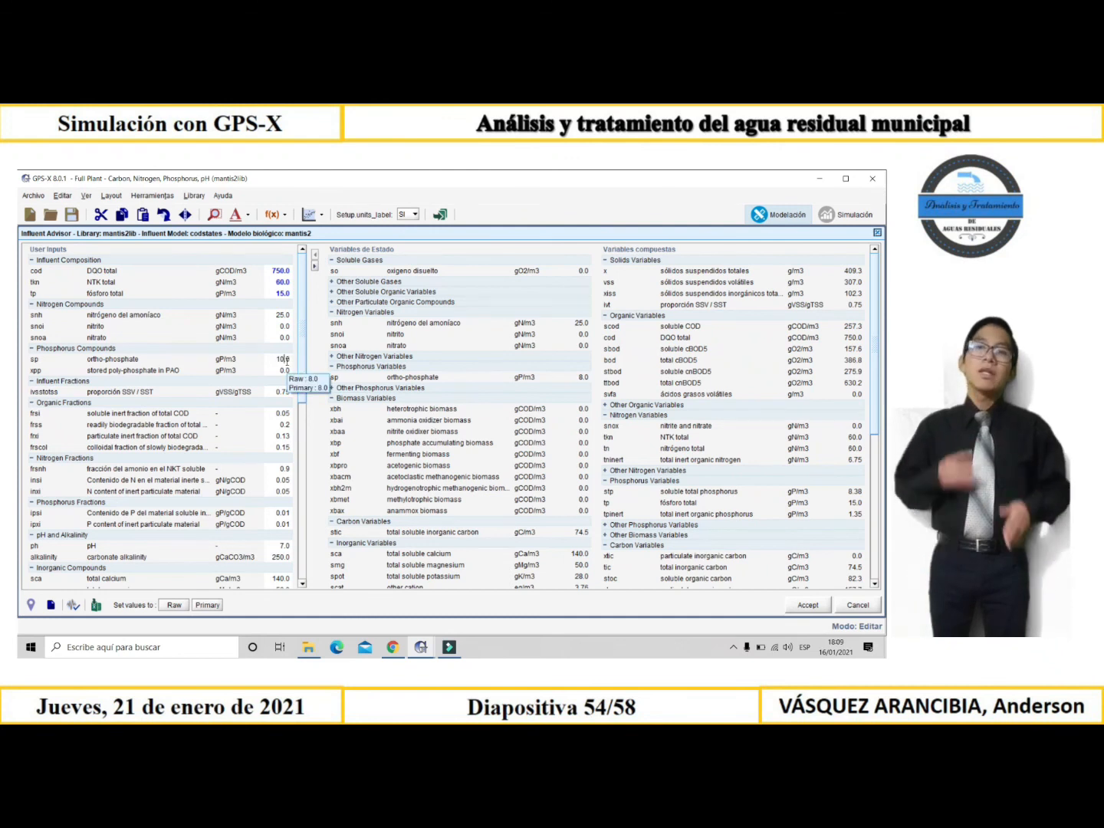
pyautogui.press('Return')
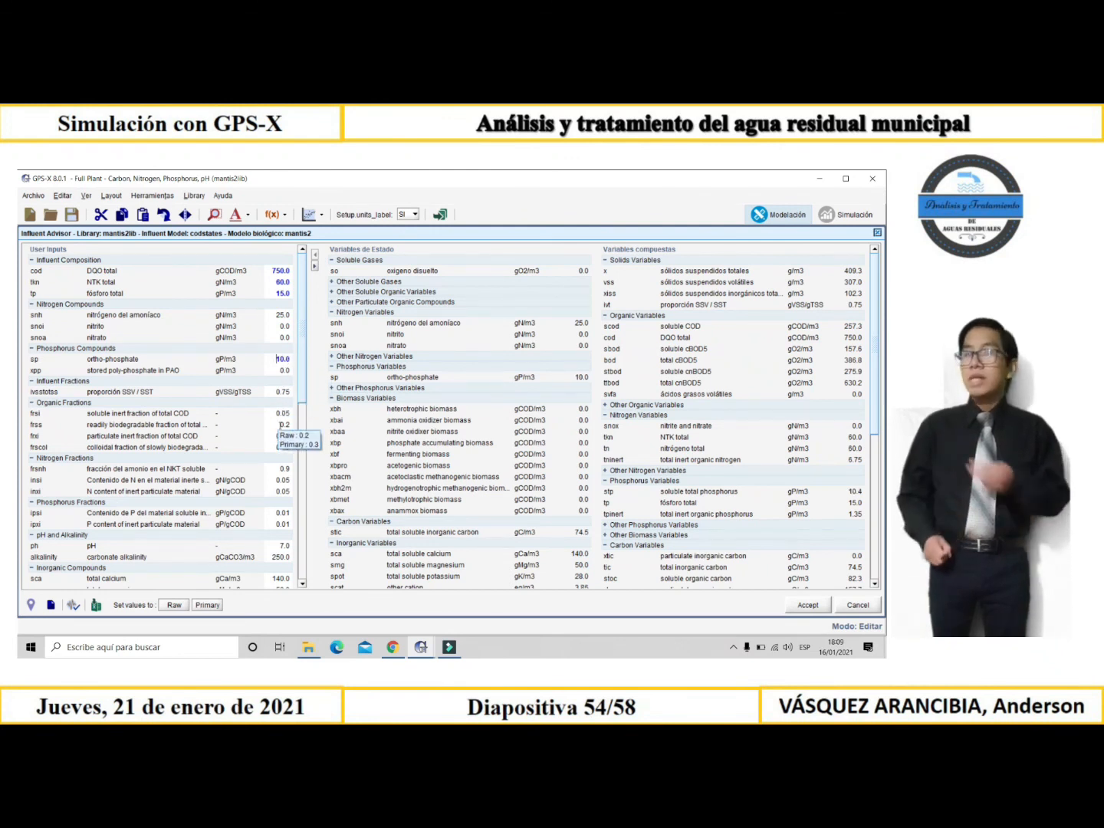
# - Set the influent's readily biodegradable and acetate fractions of total COD to 0.15 each and accept the characterization
pyautogui.doubleClick(283, 423)
pyautogui.write('0.15')
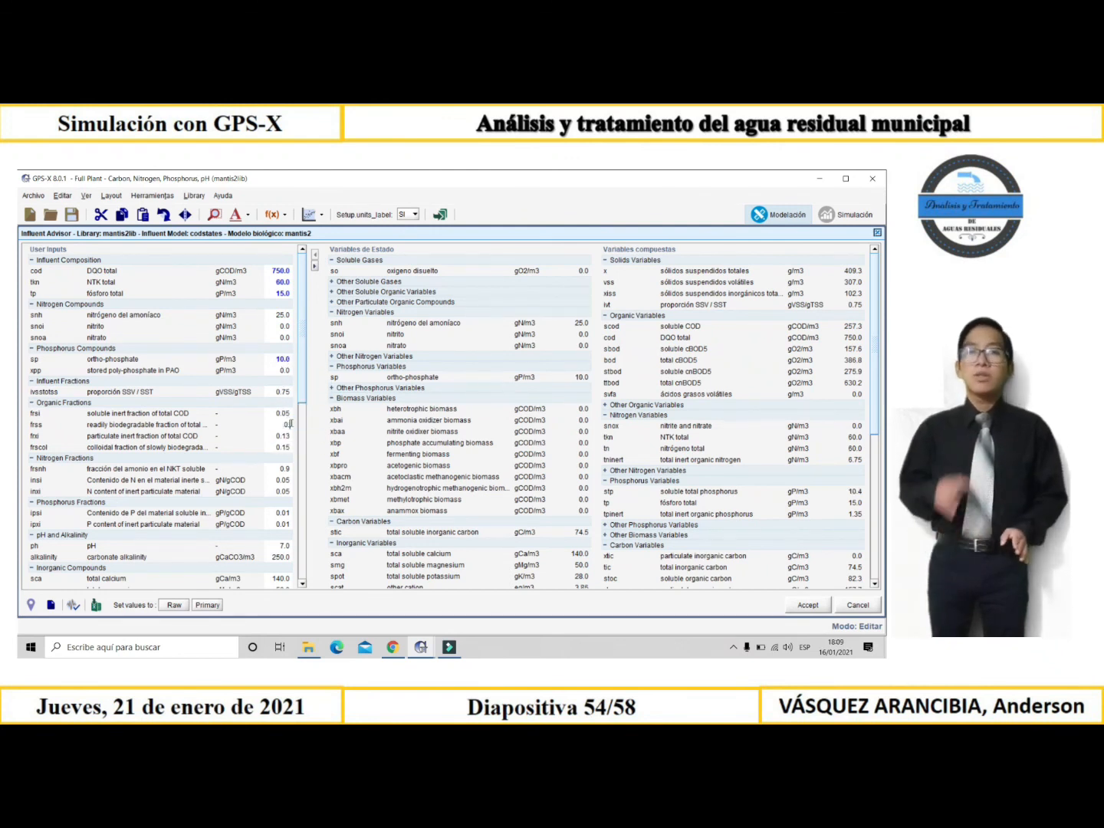
pyautogui.scroll(-6, 74, 395)
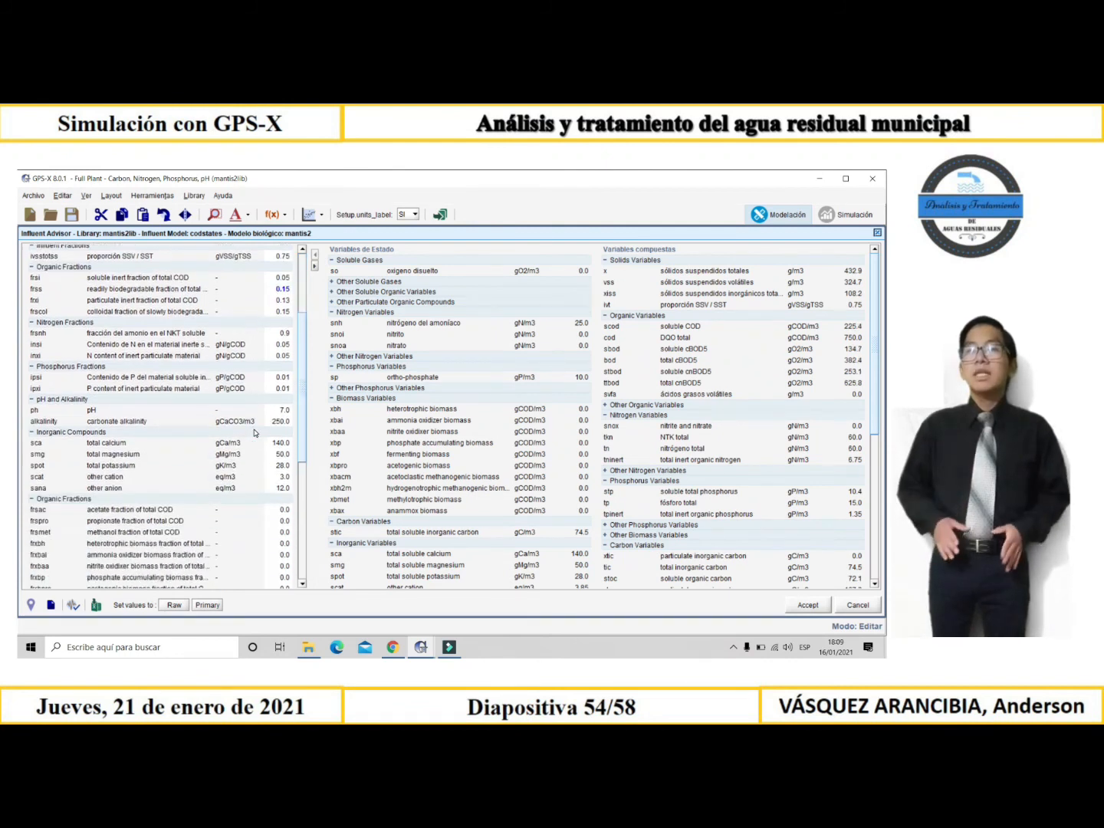
pyautogui.scroll(-5, 75, 396)
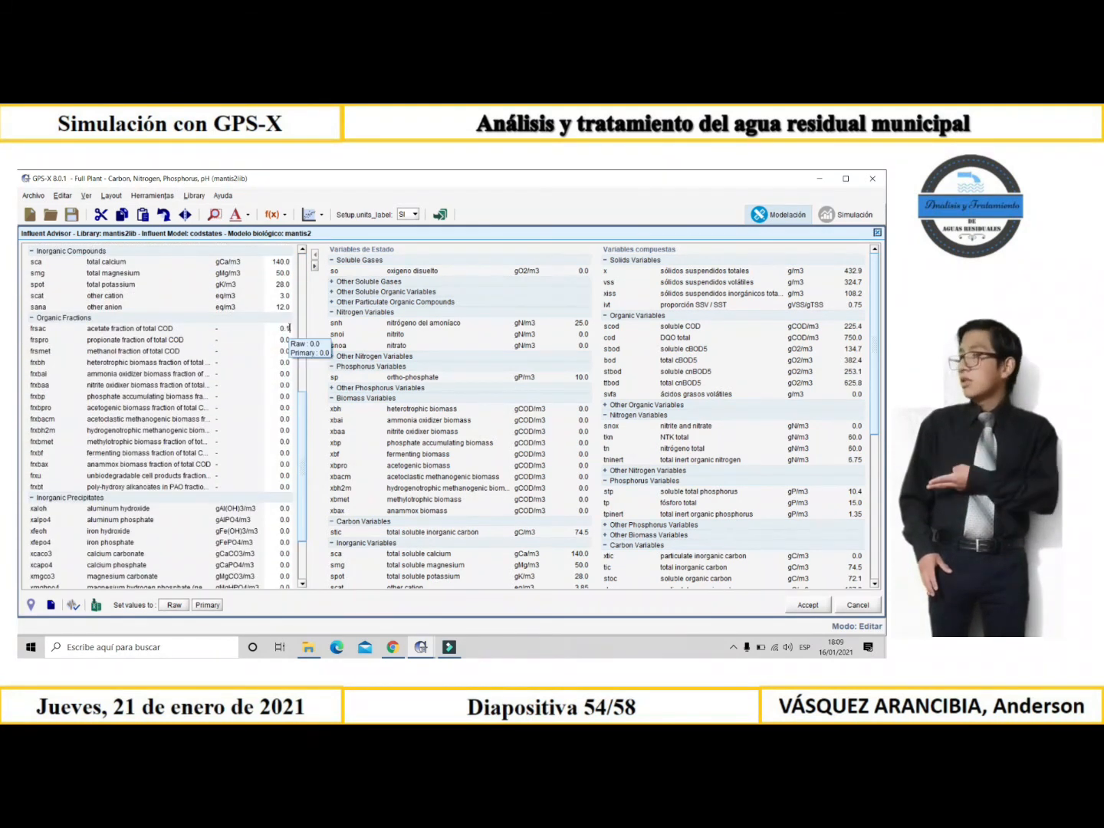
pyautogui.scroll(-3, 512, 330)
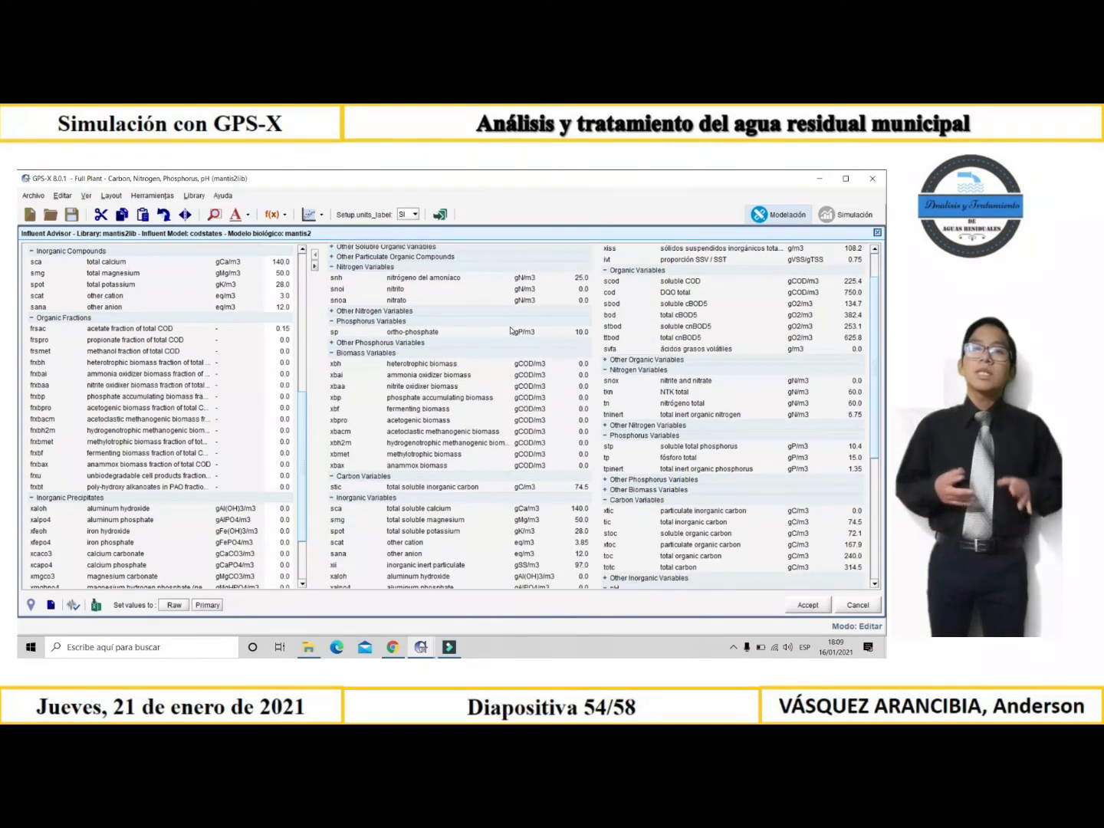
pyautogui.scroll(-1, 512, 331)
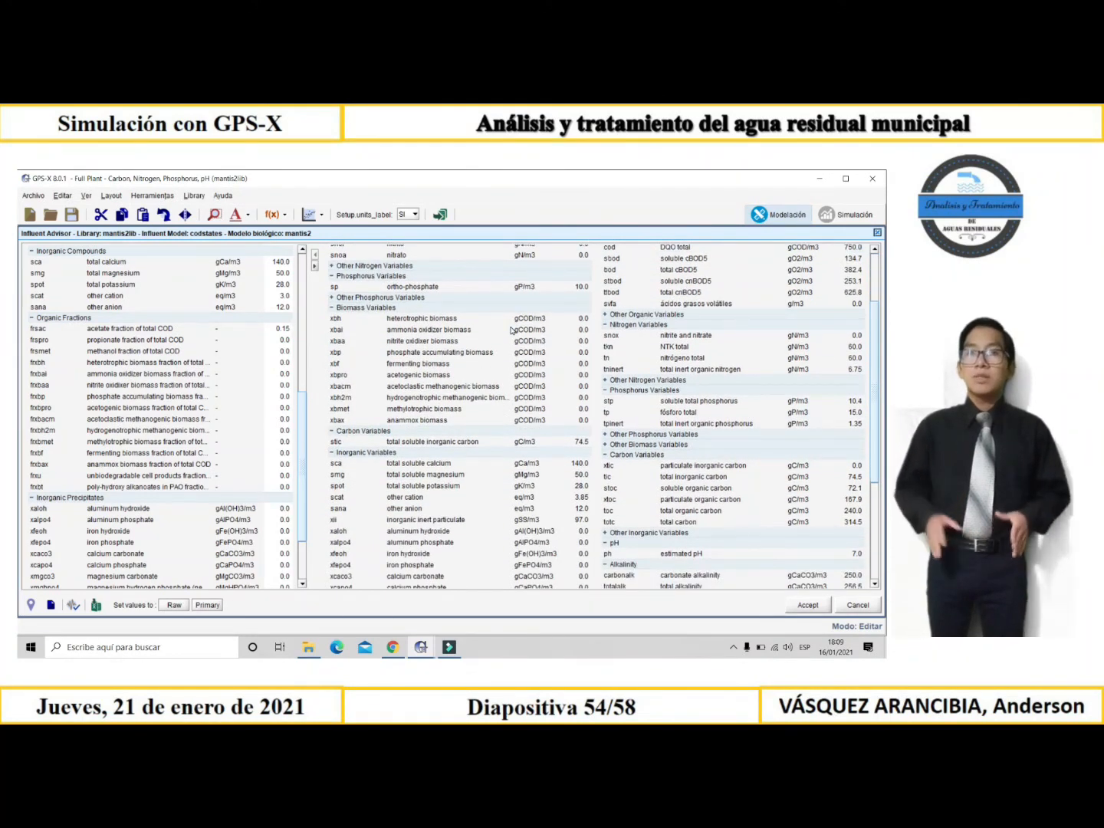
pyautogui.scroll(-2, 512, 331)
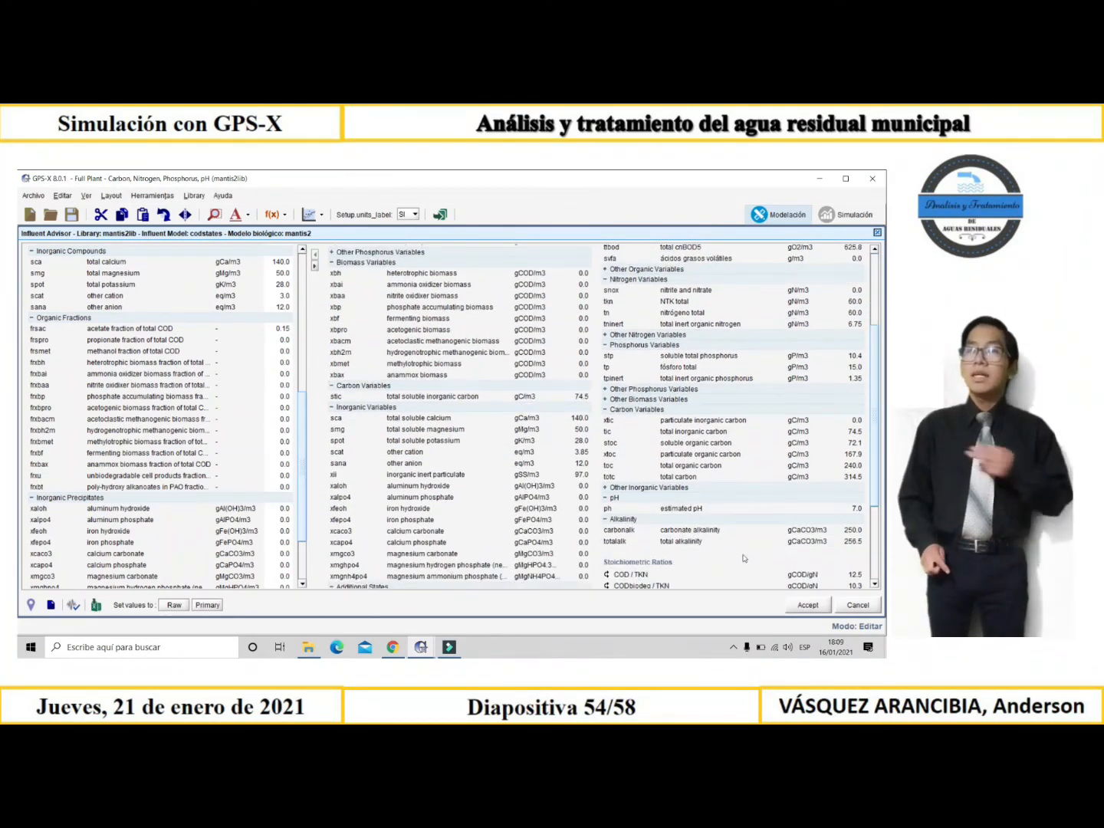
pyautogui.click(806, 604)
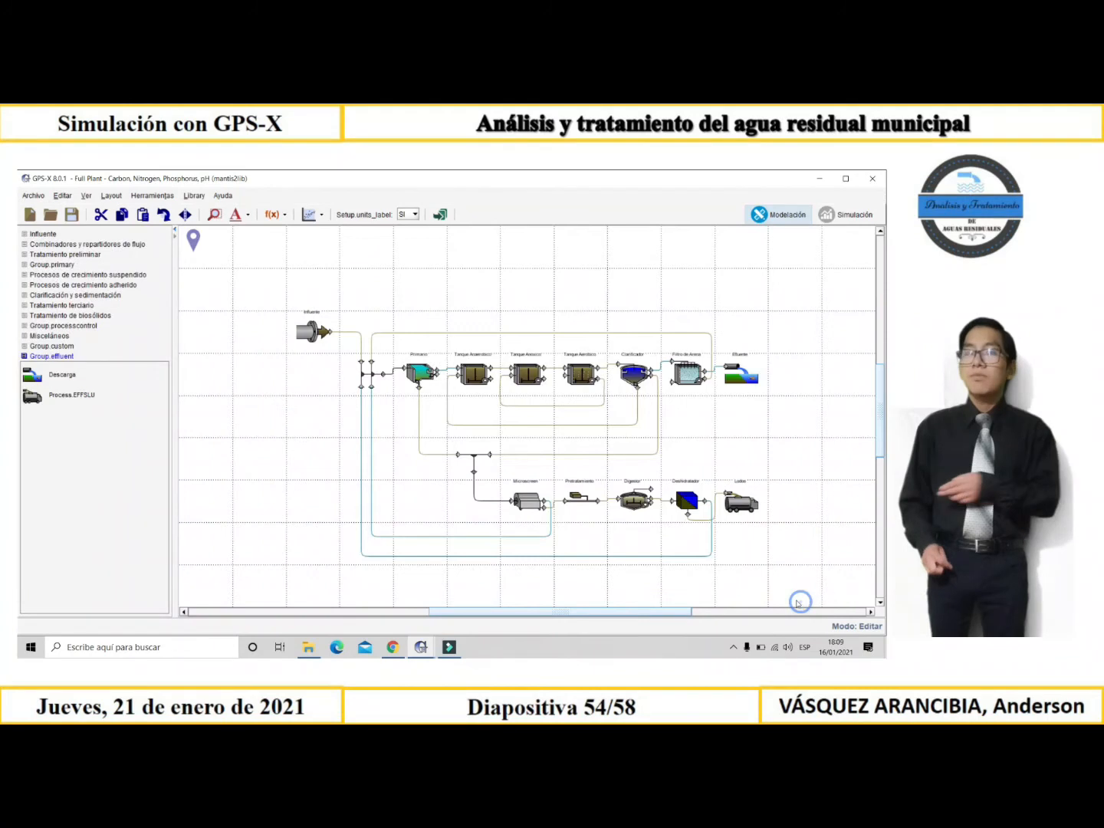
# - In the primary clarifier's operational input parameters, set the settled sludge recirculation rate to 5.0 m3/d and accept
pyautogui.rightClick(426, 382)
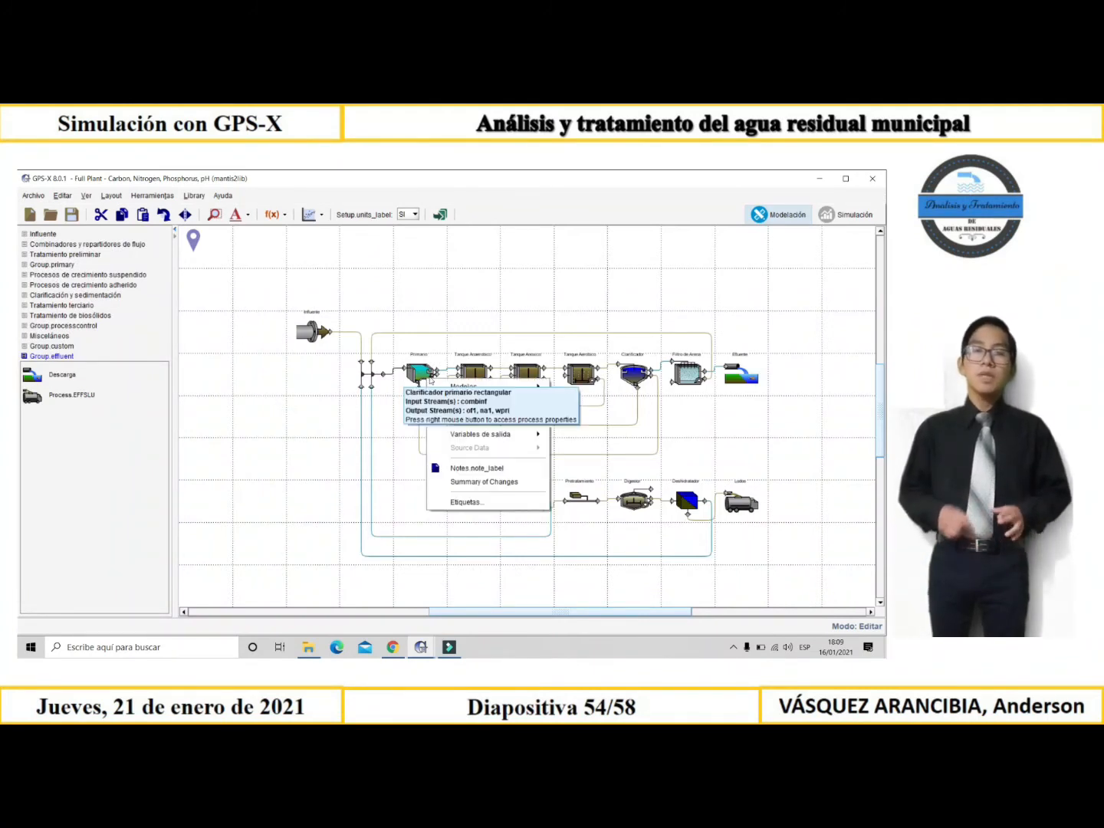
pyautogui.moveTo(517, 405)
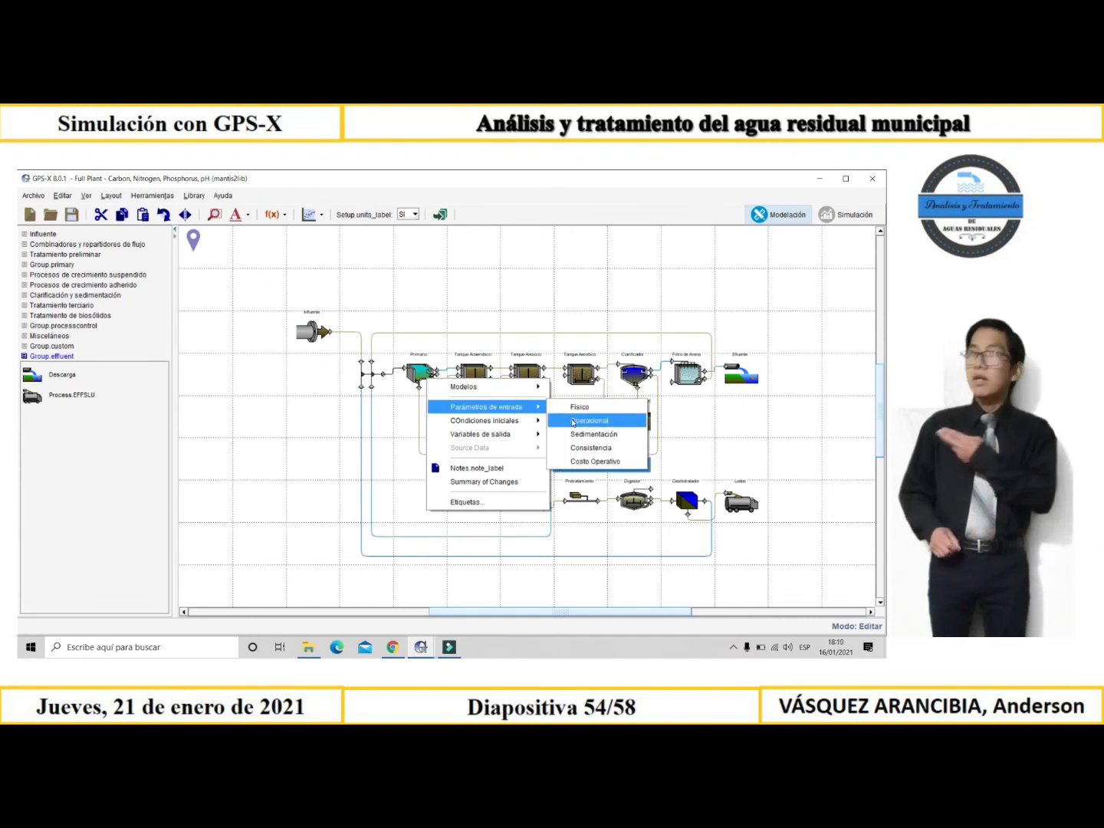
pyautogui.click(575, 421)
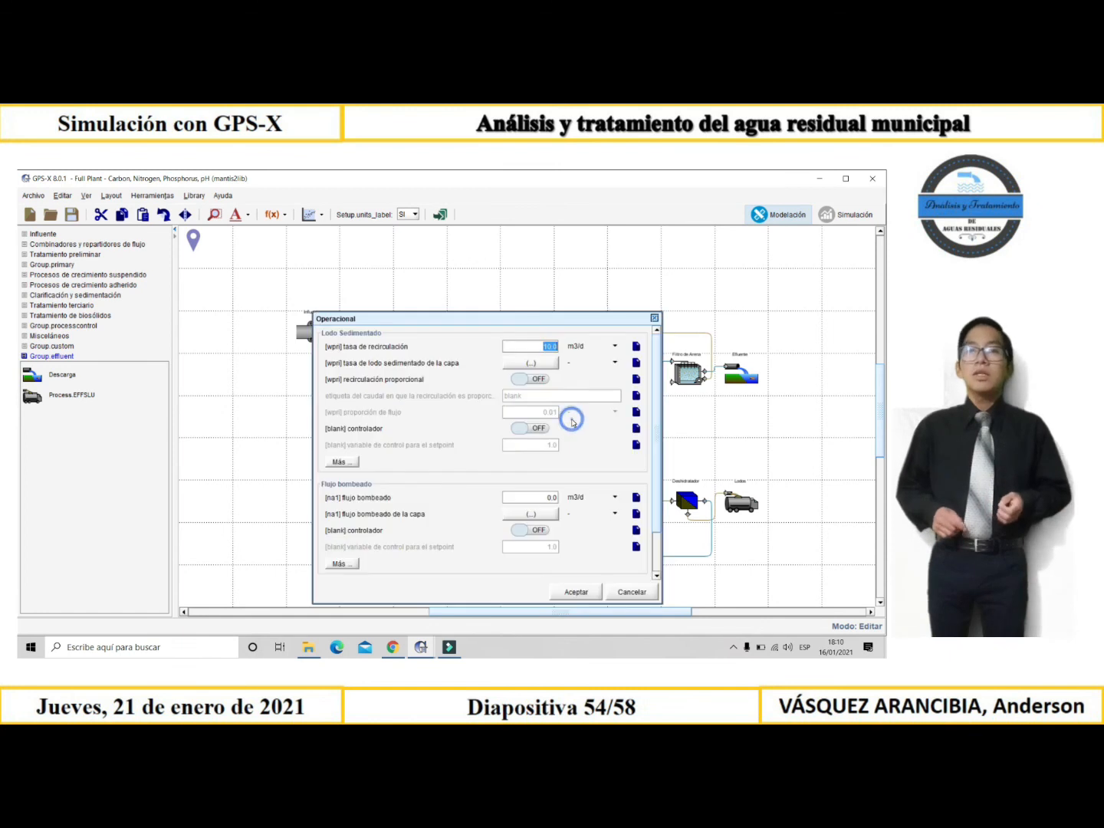
pyautogui.press('BackSpace')
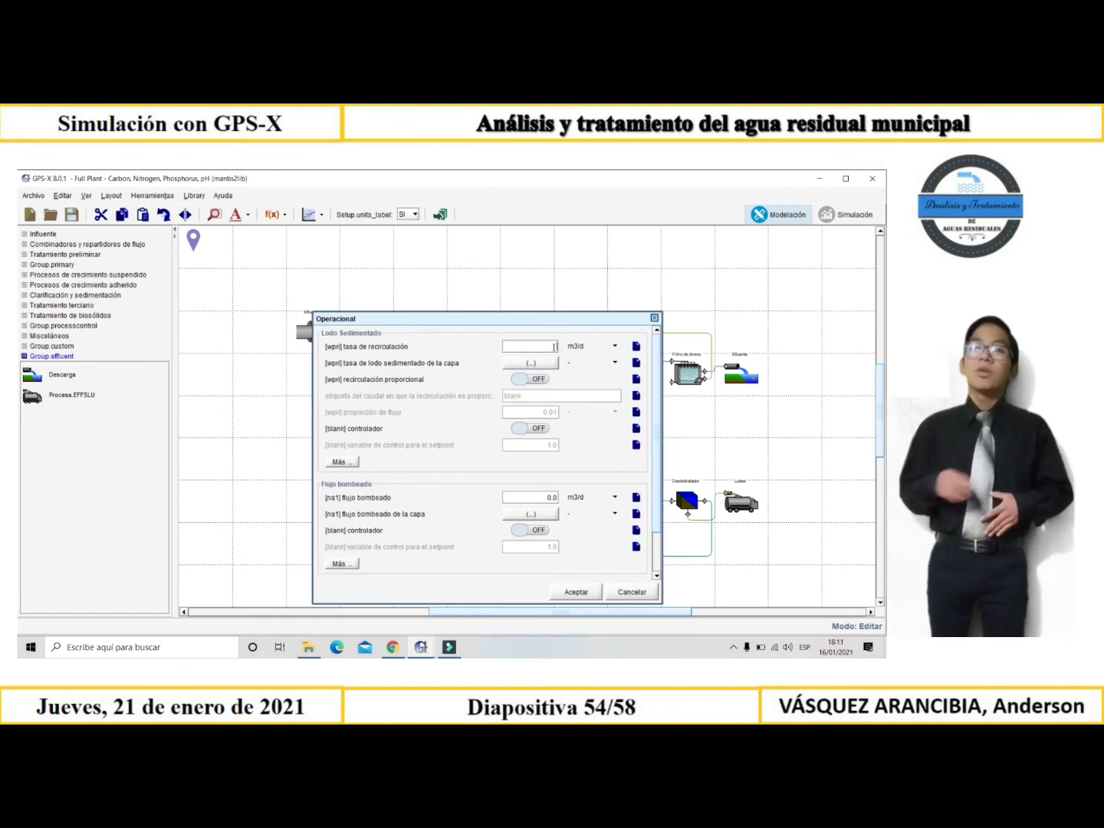
pyautogui.write('5.0')
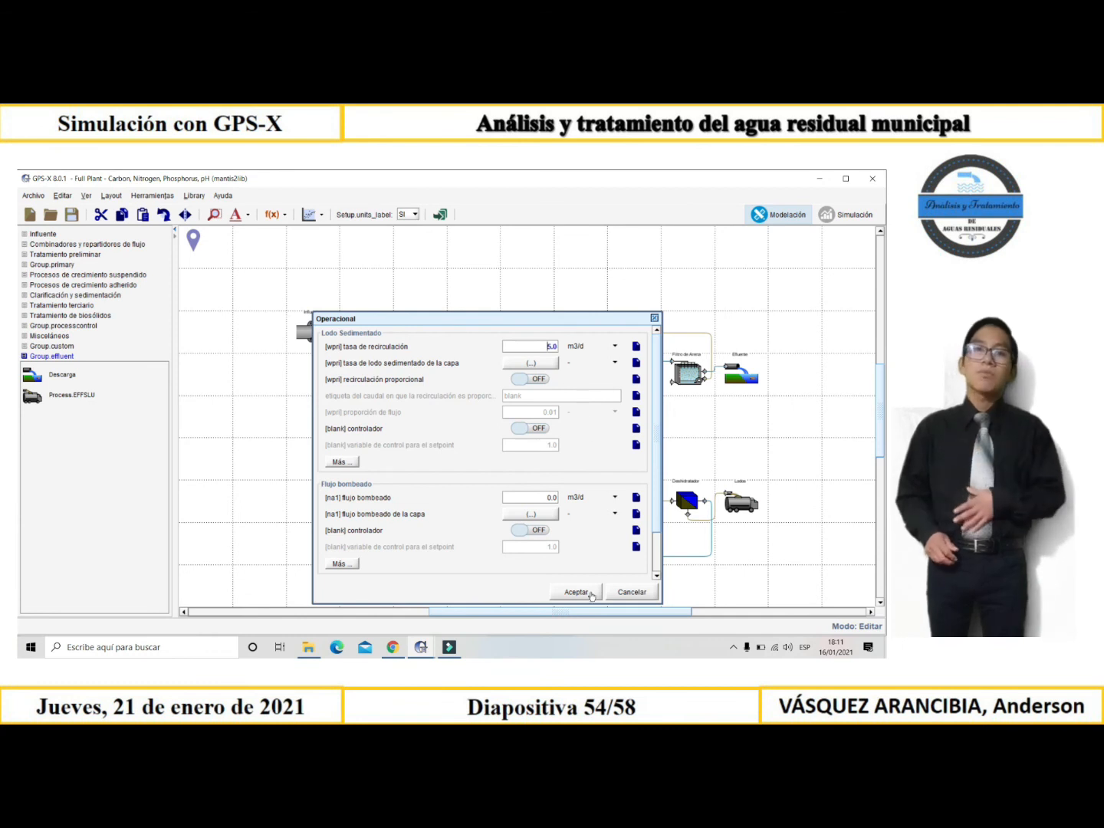
pyautogui.click(590, 593)
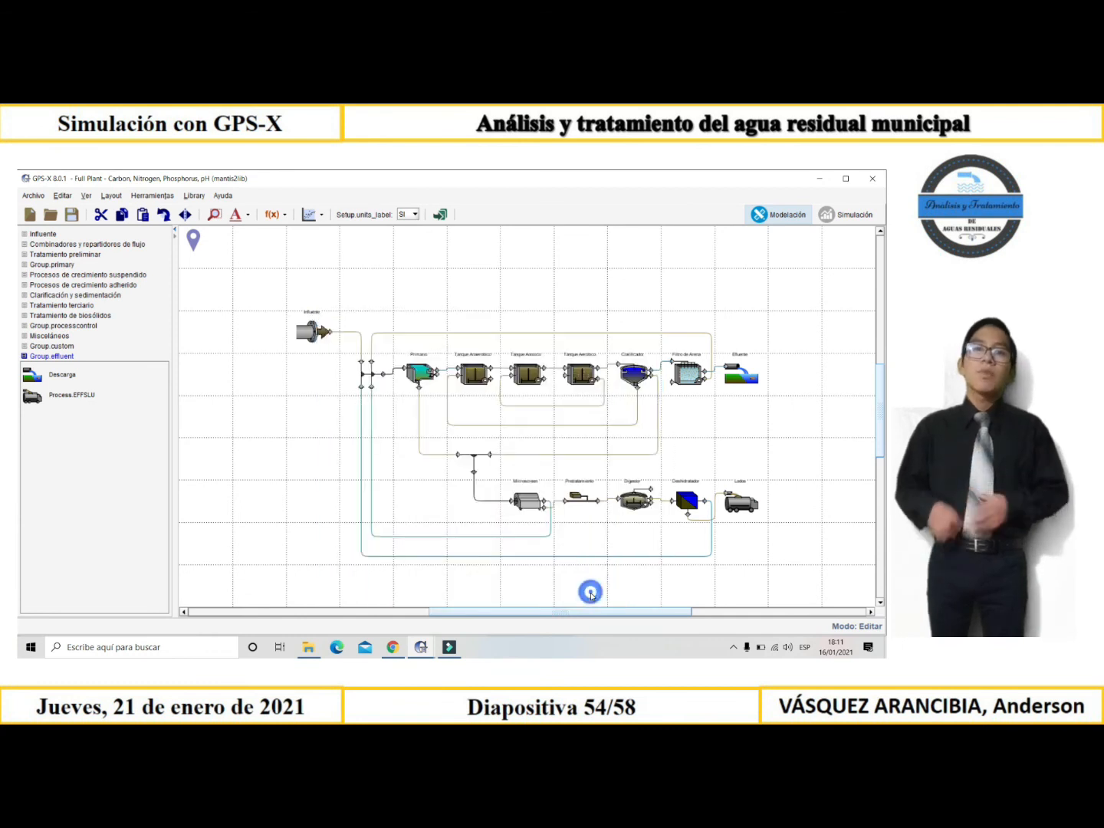
# - Set the anaerobic tank's maximum volume to 300 m3 in its physical input parameters and accept
pyautogui.rightClick(488, 373)
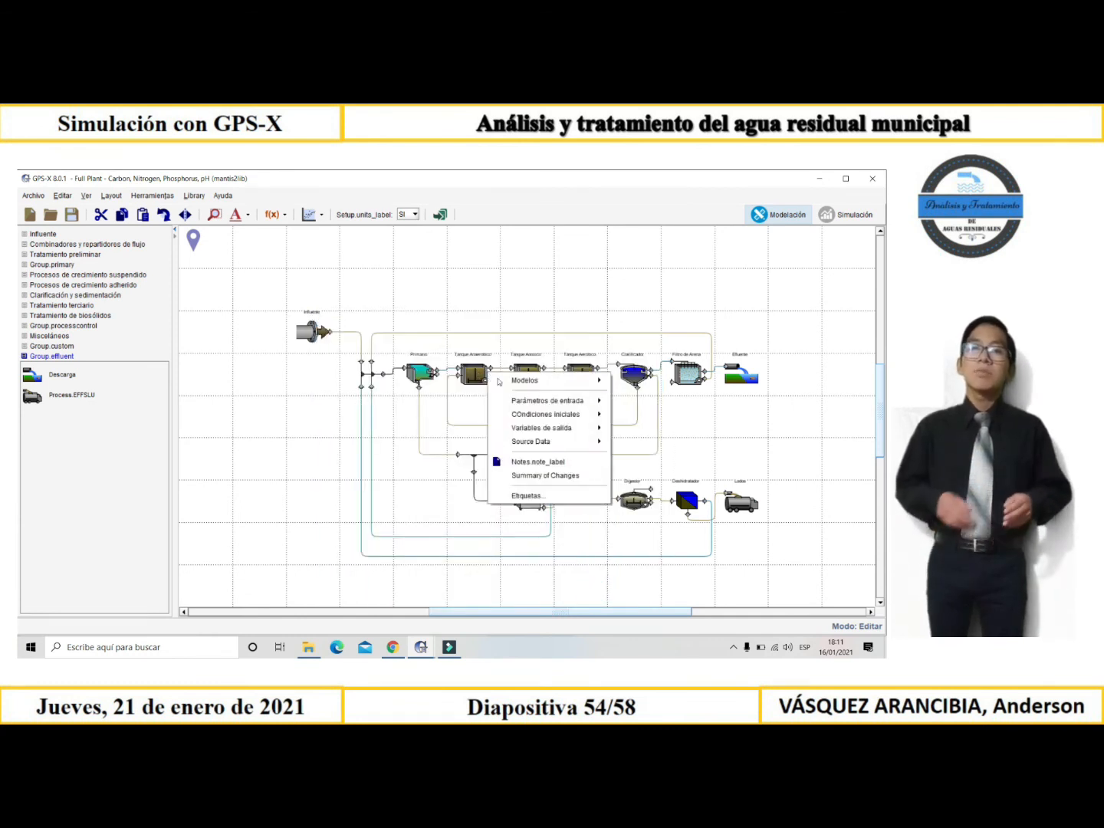
pyautogui.moveTo(527, 401)
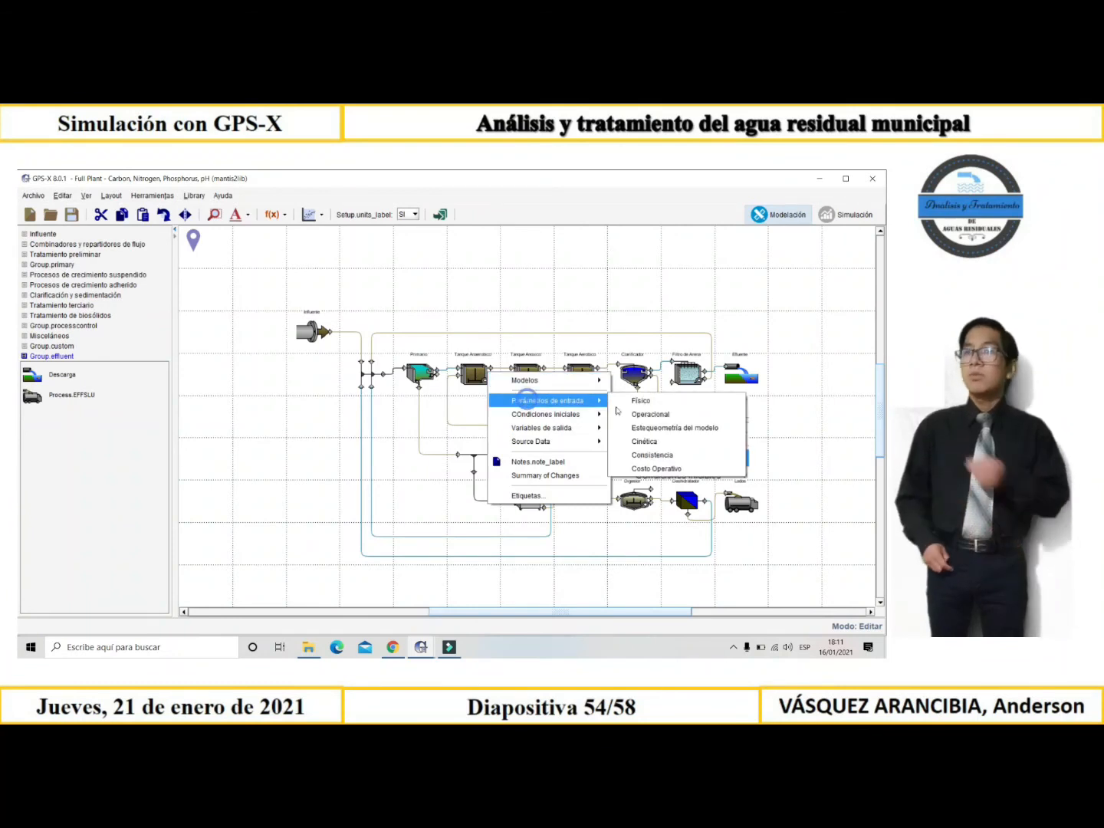
pyautogui.click(636, 401)
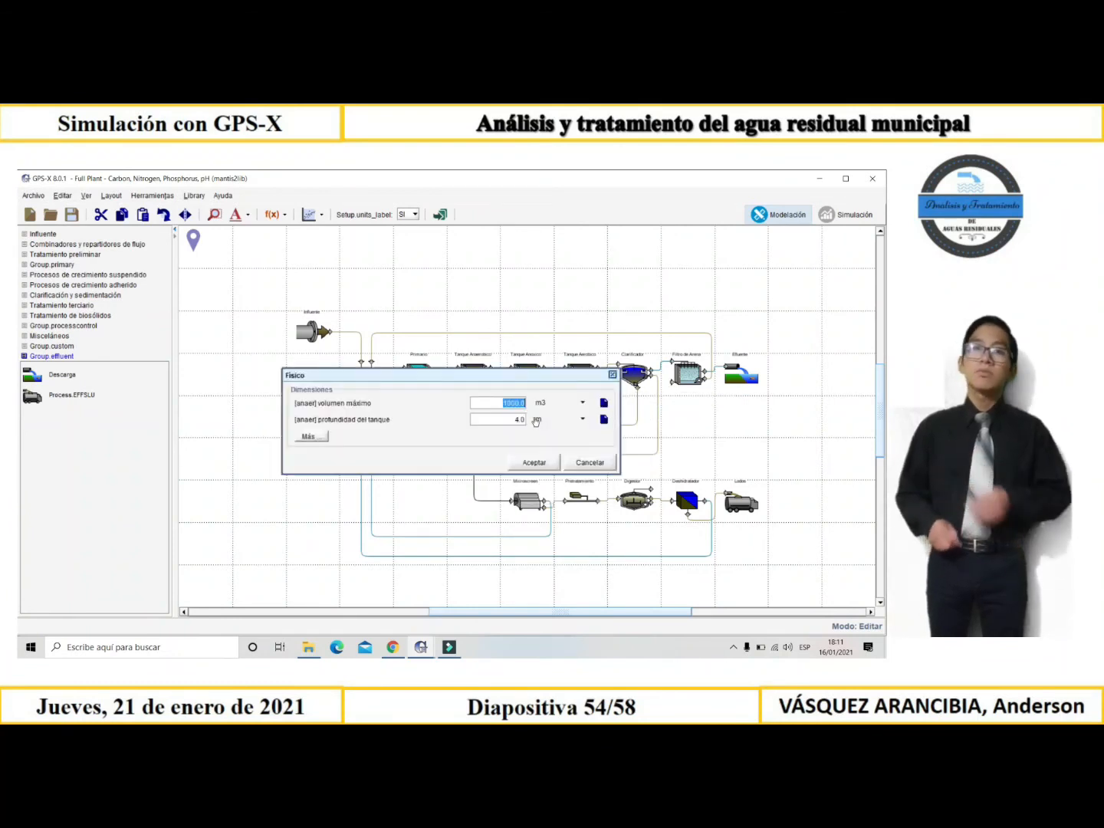
pyautogui.write('100')
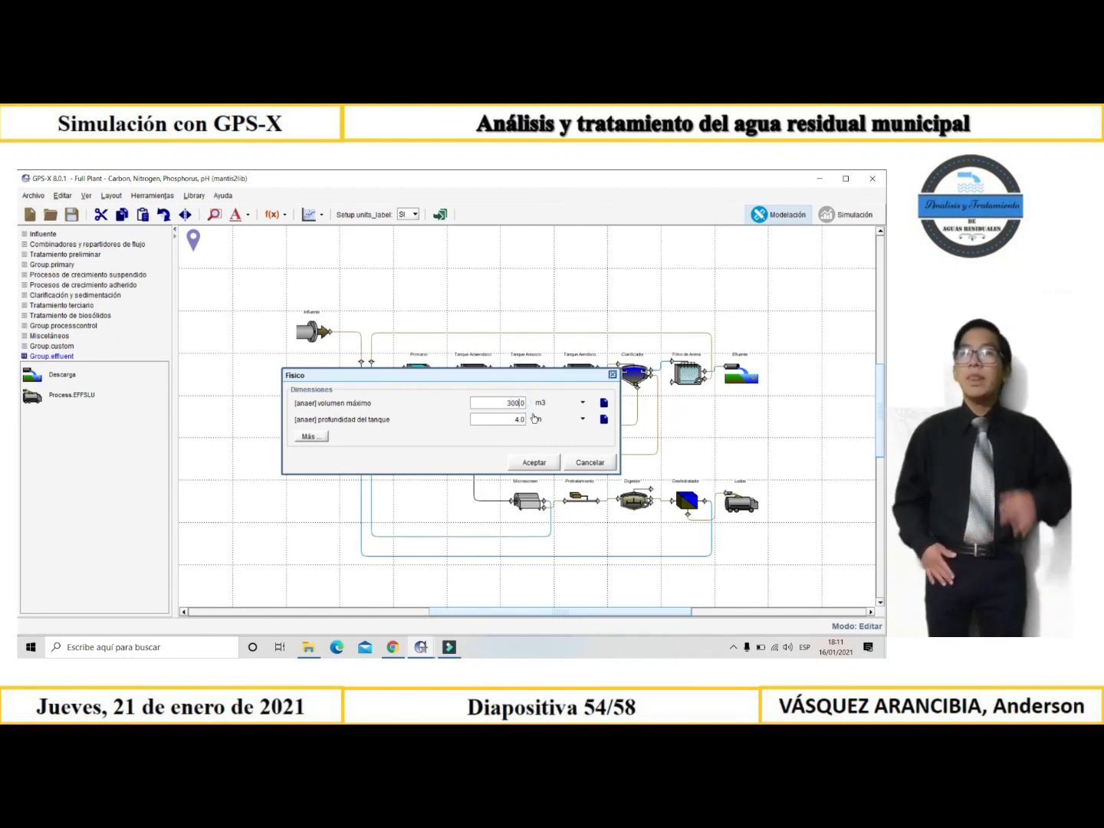
pyautogui.click(541, 462)
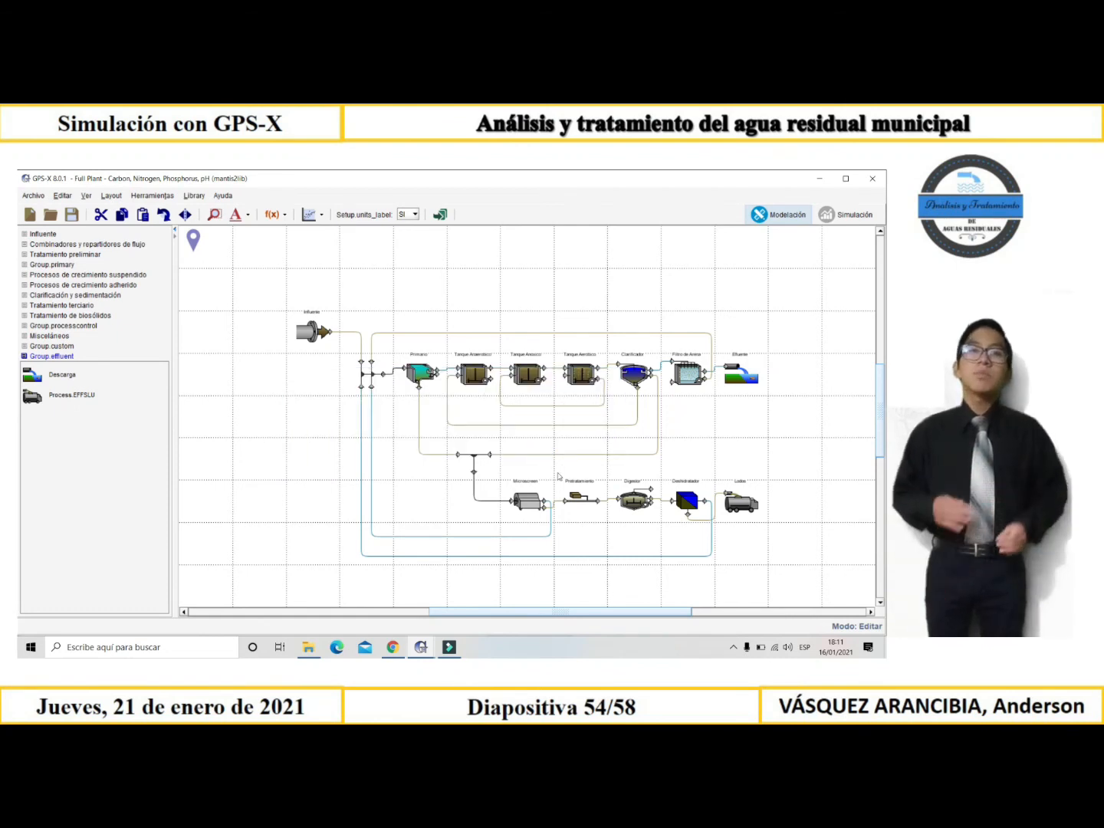
# - Set the anoxic tank's maximum volume to 450 m3 in its physical input parameters and accept
pyautogui.rightClick(531, 376)
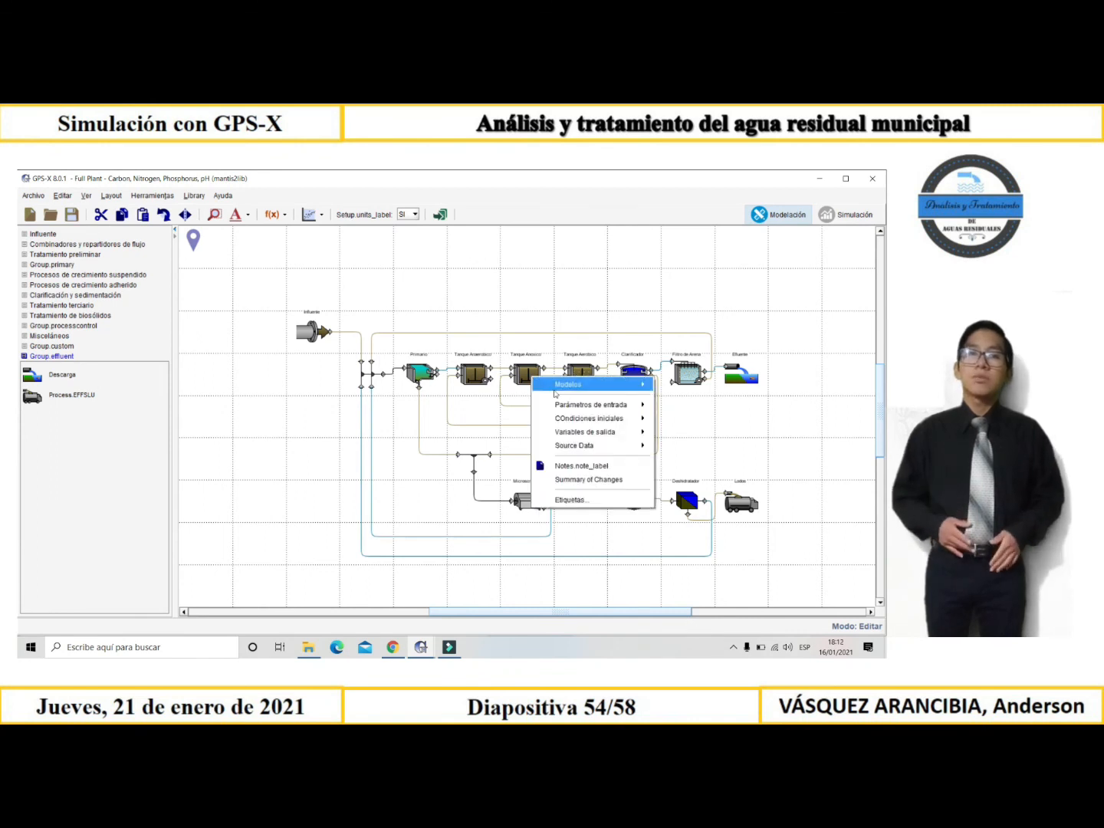
pyautogui.moveTo(598, 404)
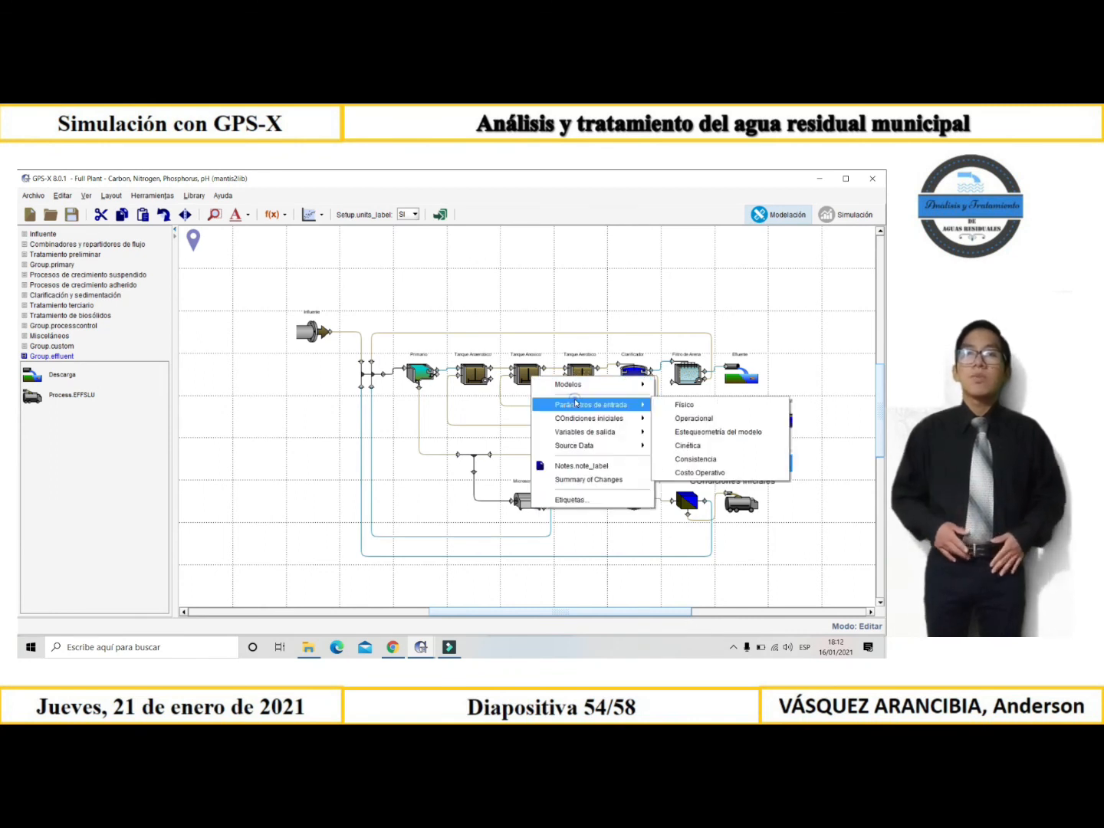
pyautogui.click(660, 405)
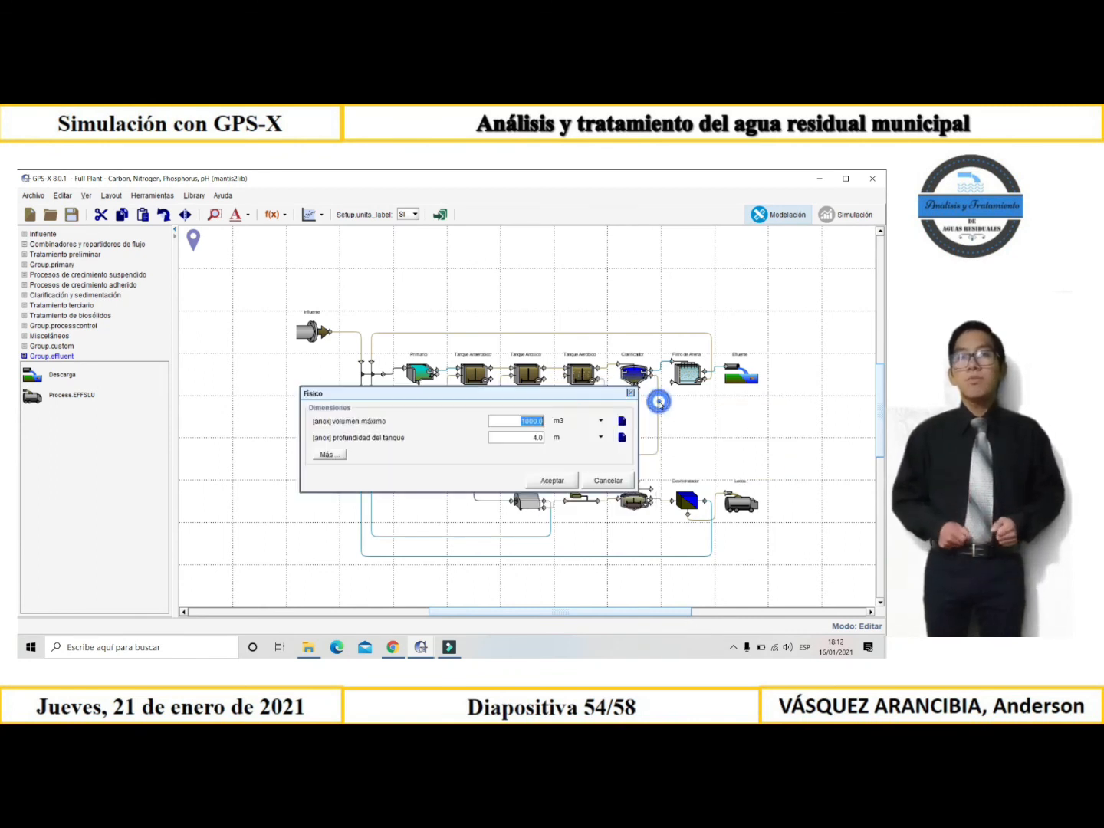
pyautogui.click(535, 421)
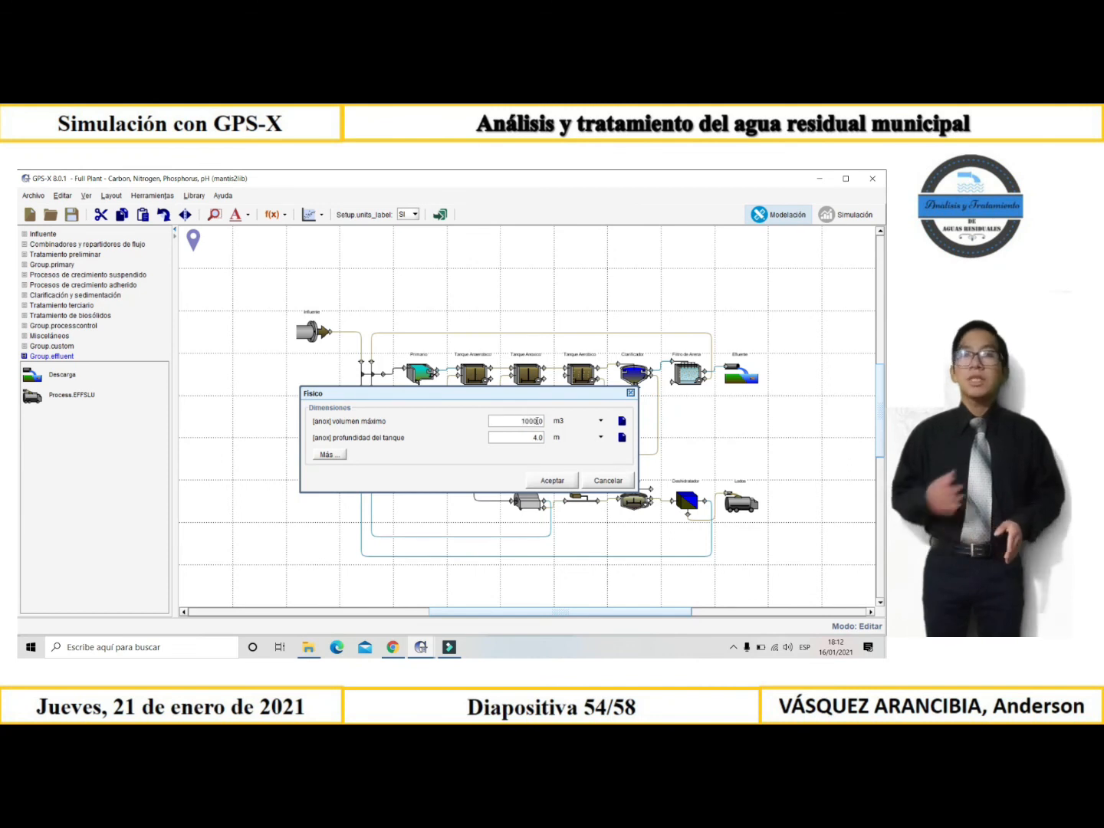
pyautogui.press('BackSpace')
pyautogui.press('BackSpace')
pyautogui.press('BackSpace')
pyautogui.write('50')
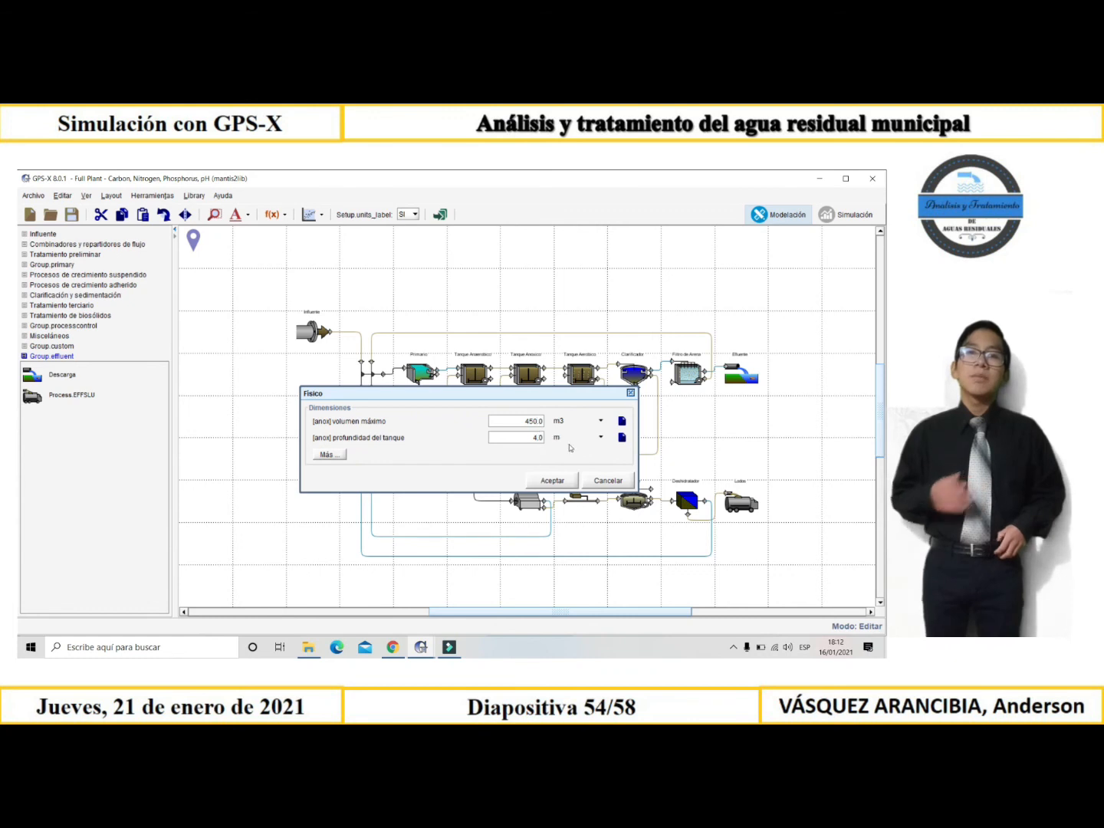
pyautogui.click(555, 480)
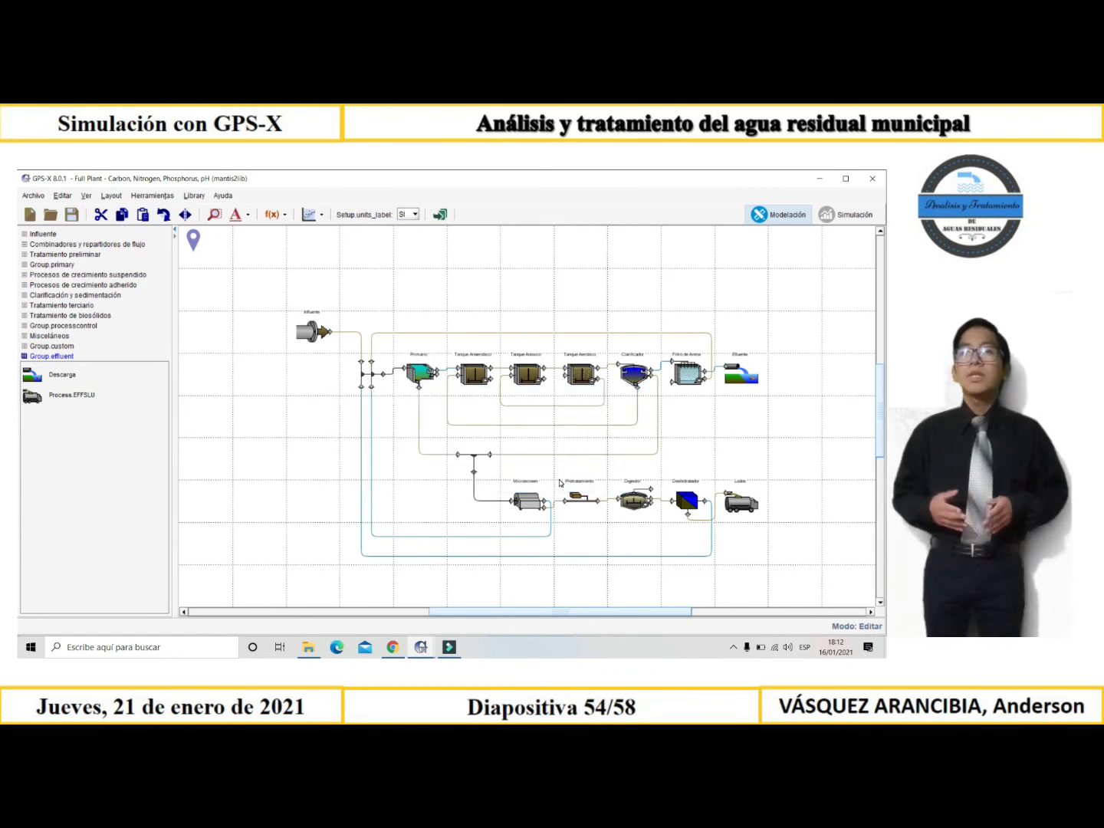
# - In the aerobic tank's operational input parameters, set the recycle pumped flow to 5000 m3/d and accept
pyautogui.rightClick(584, 383)
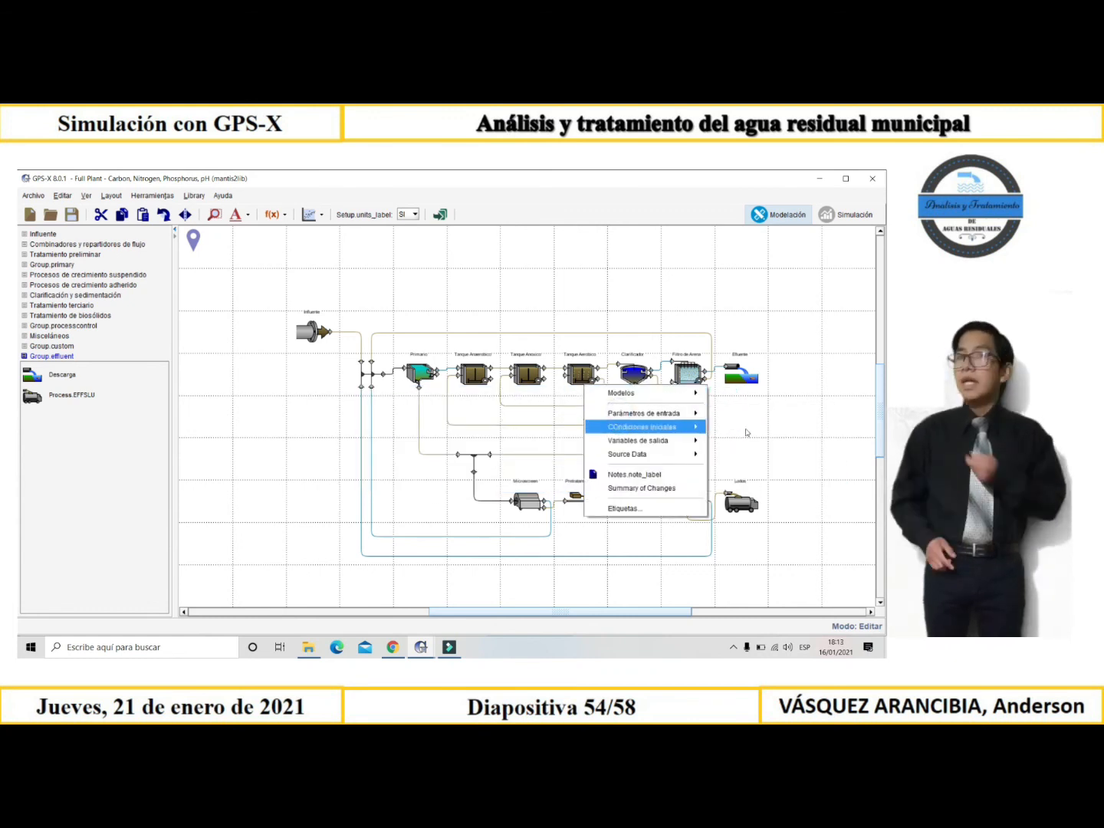
pyautogui.moveTo(674, 413)
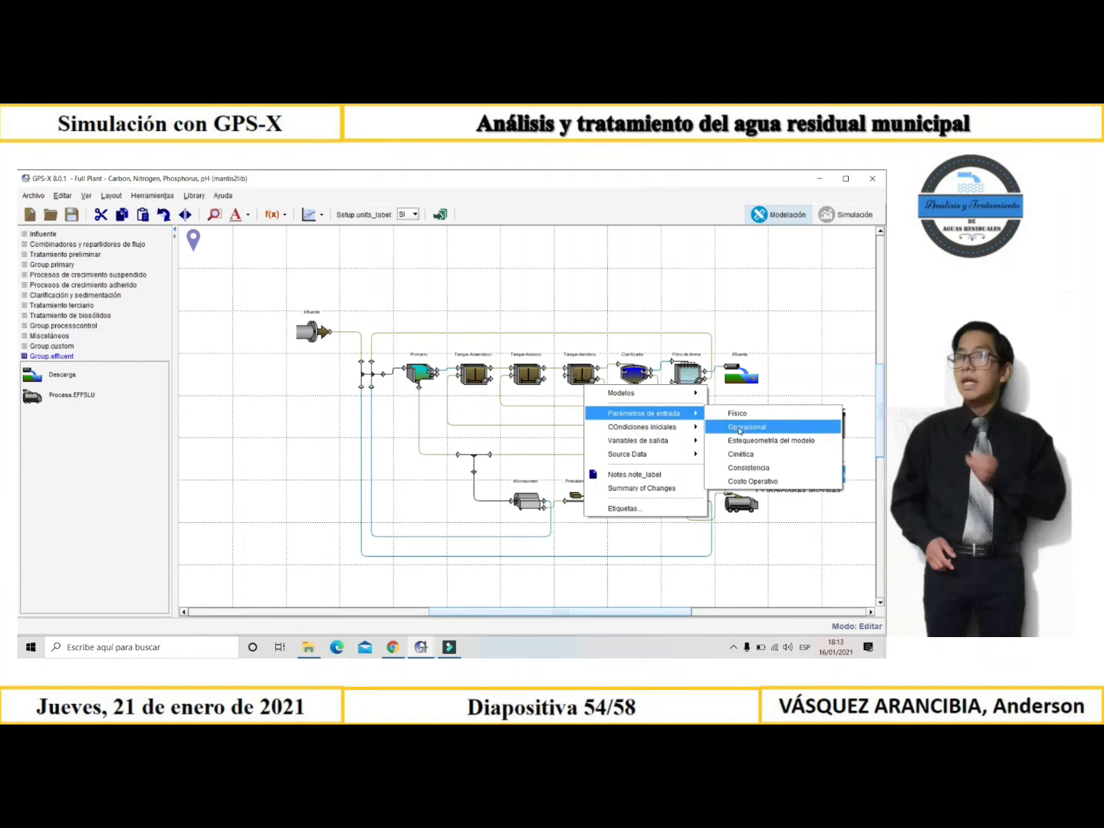
pyautogui.click(739, 429)
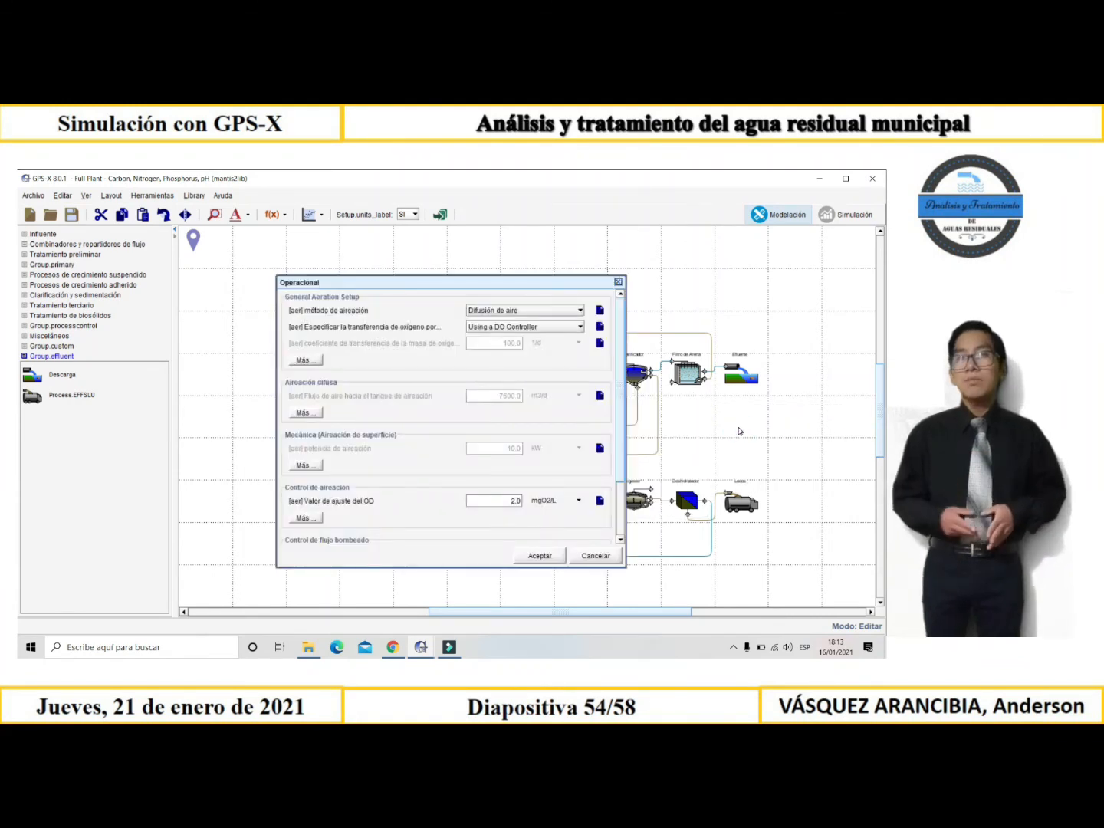
pyautogui.scroll(-3, 513, 475)
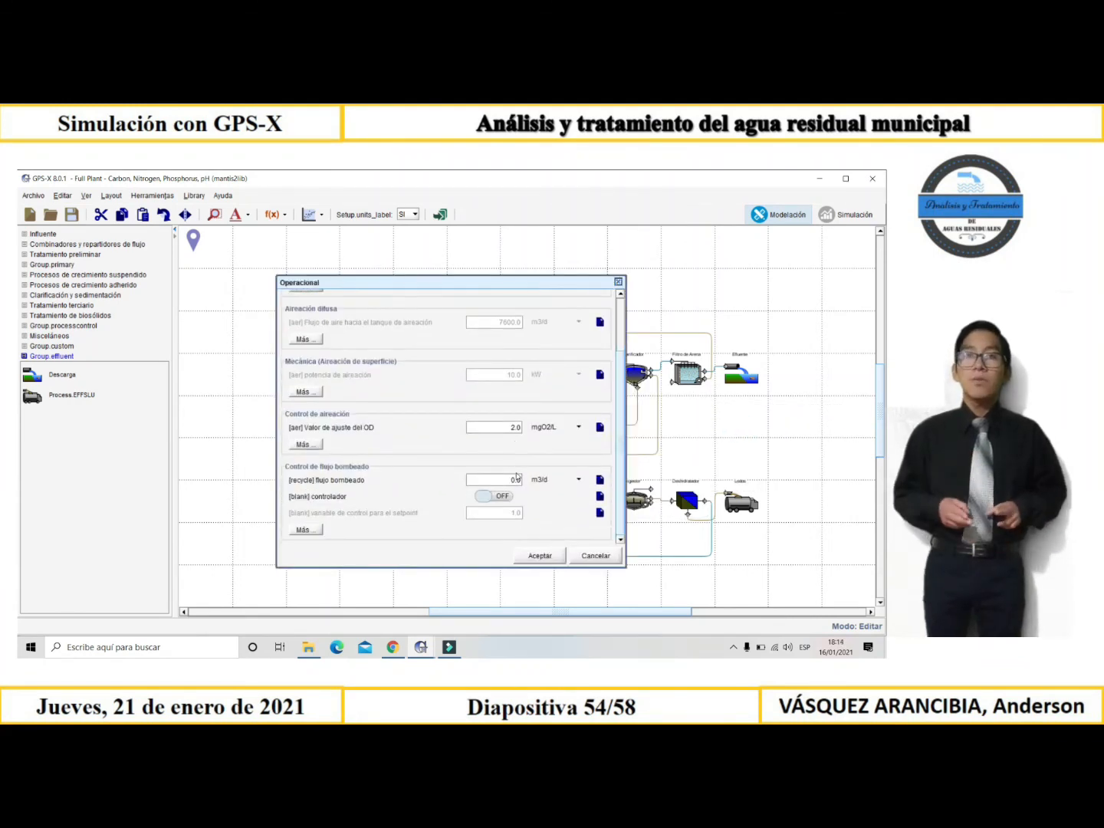
pyautogui.click(513, 480)
pyautogui.write('5')
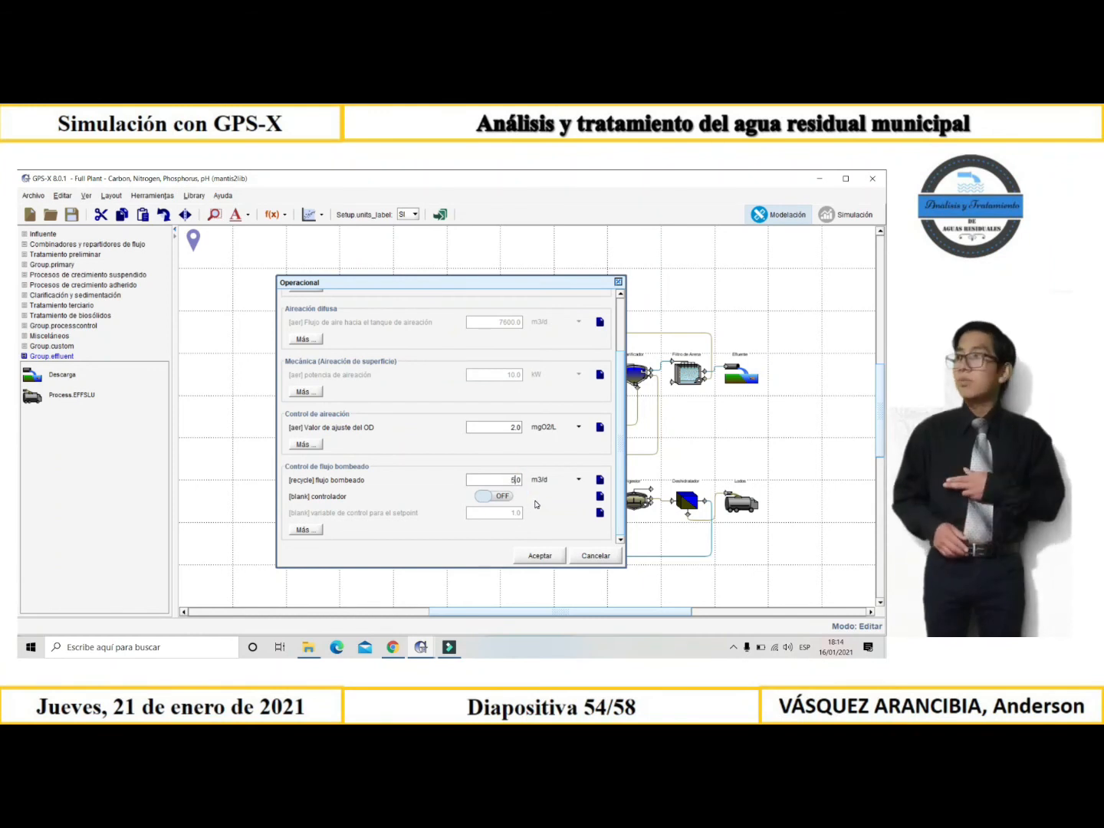
pyautogui.write('000')
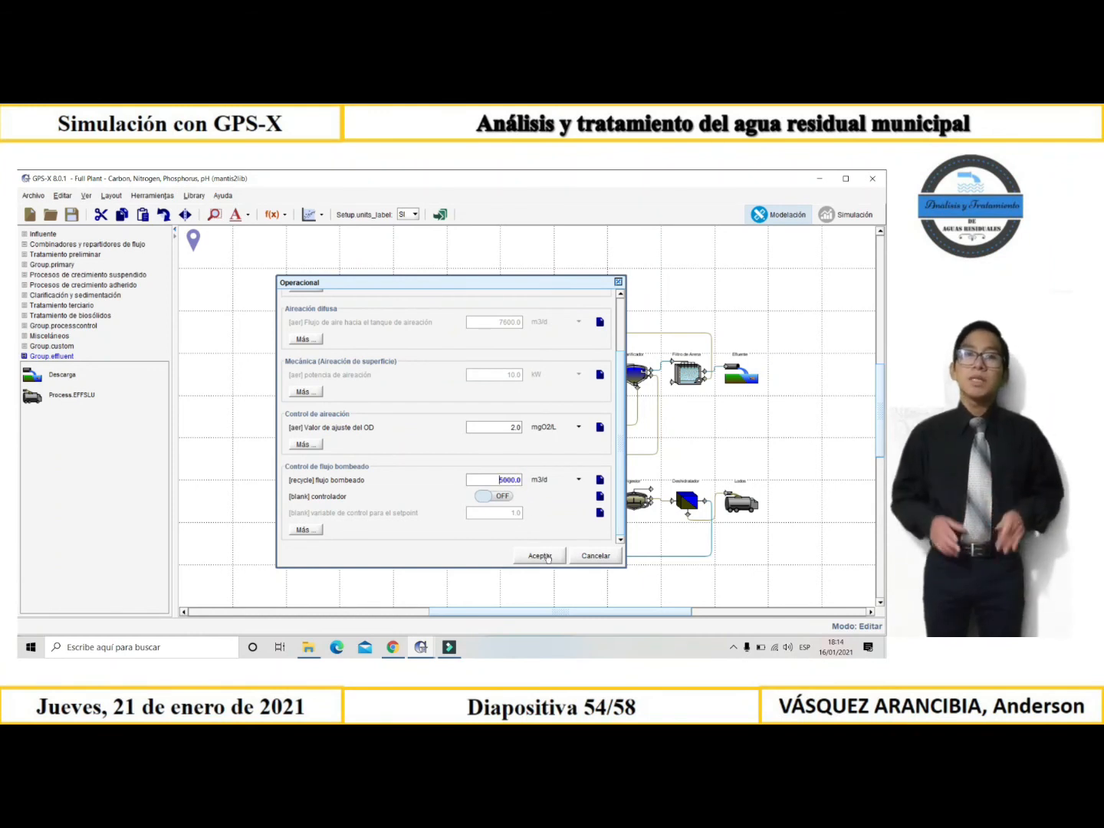
pyautogui.click(547, 556)
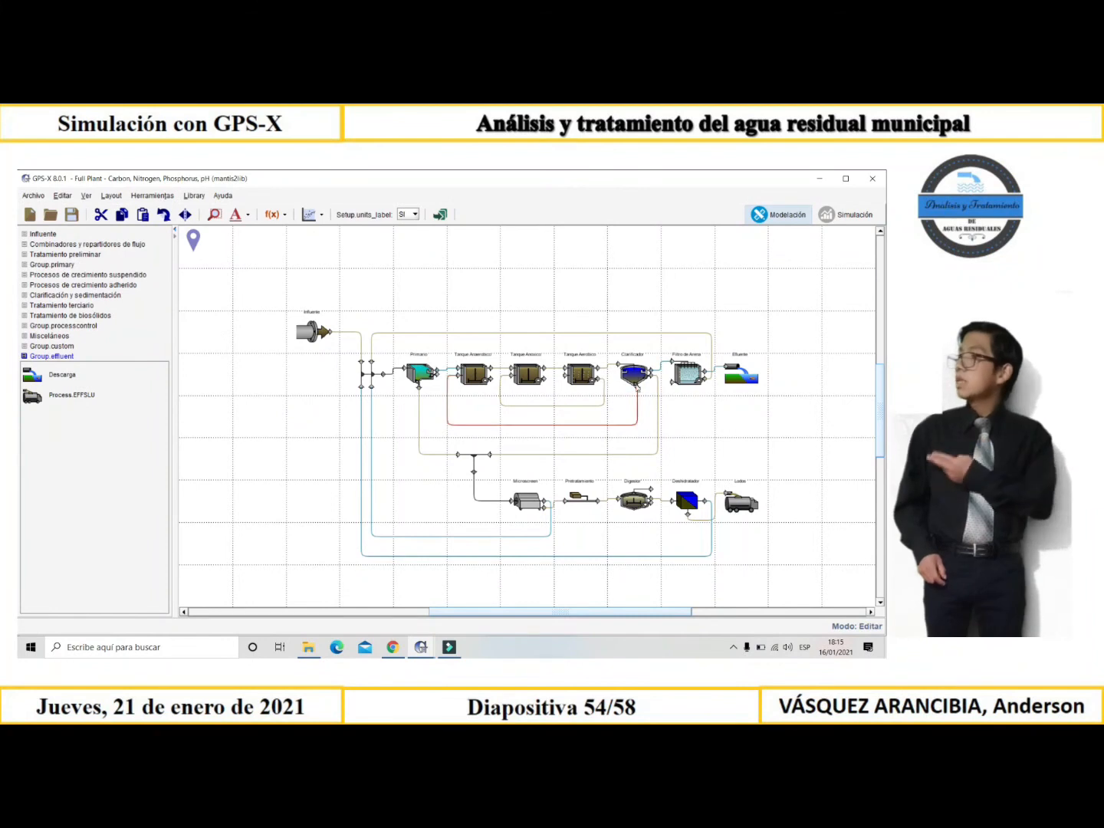
# - In the Clarificador's operational parameters, enable proportional recirculation based on the stream labelled water with a recirculation fraction of 1.0
pyautogui.rightClick(635, 382)
pyautogui.click(667, 411)
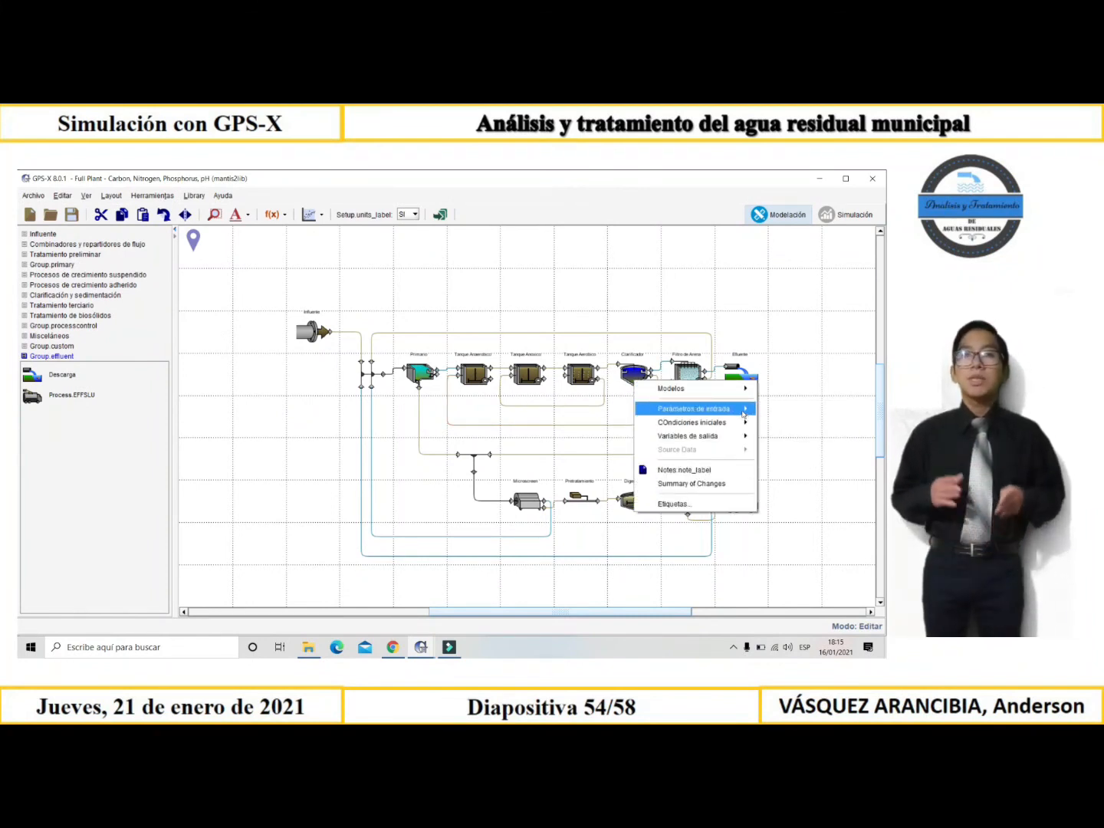
pyautogui.moveTo(747, 410)
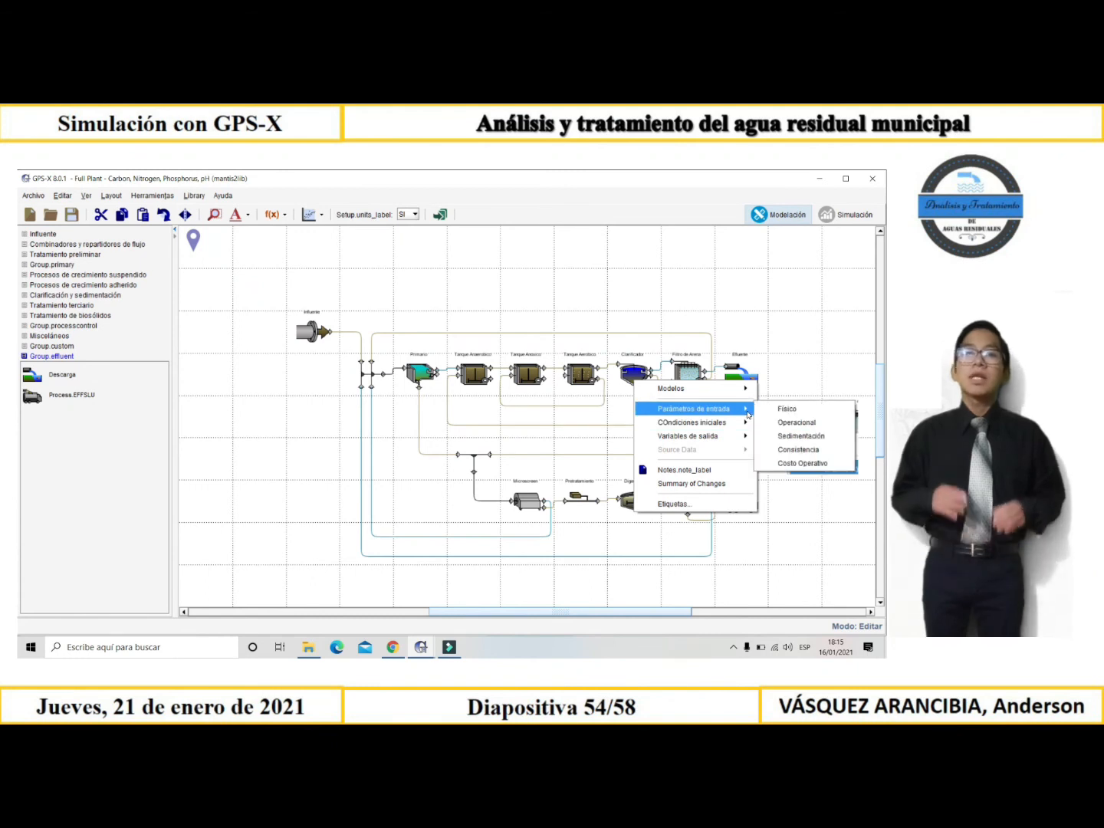
pyautogui.click(793, 422)
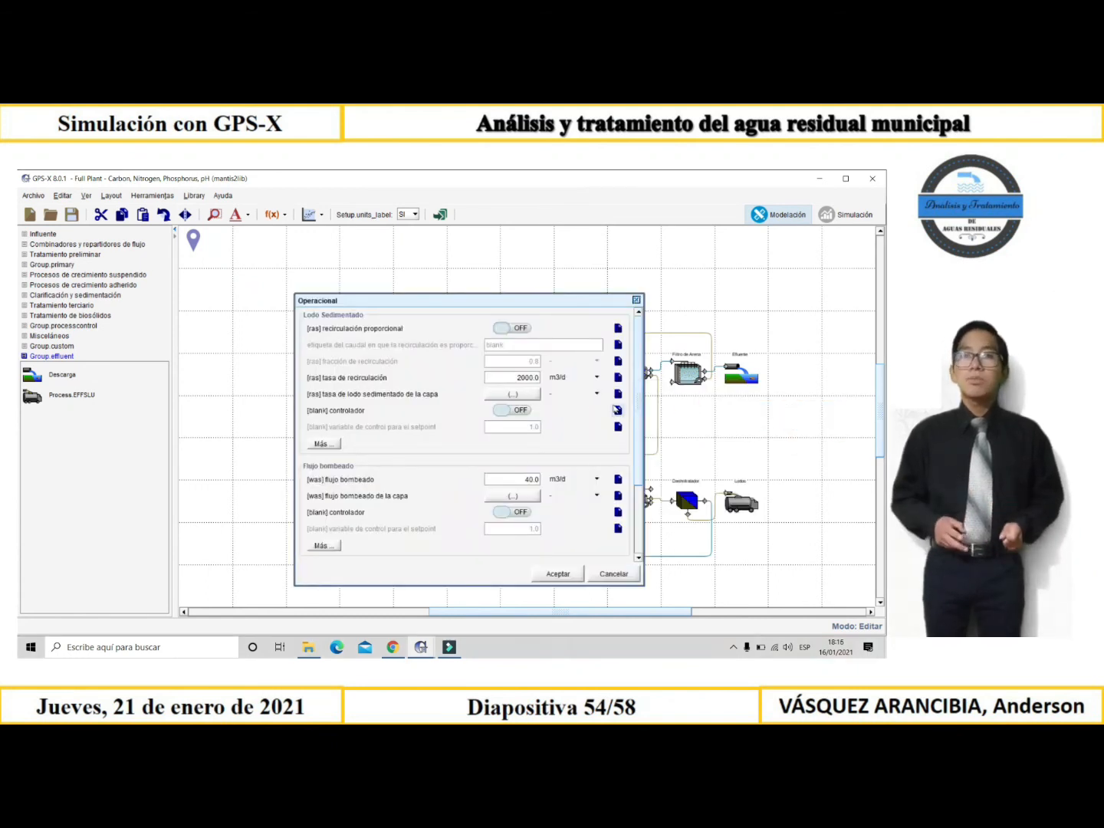
pyautogui.click(524, 329)
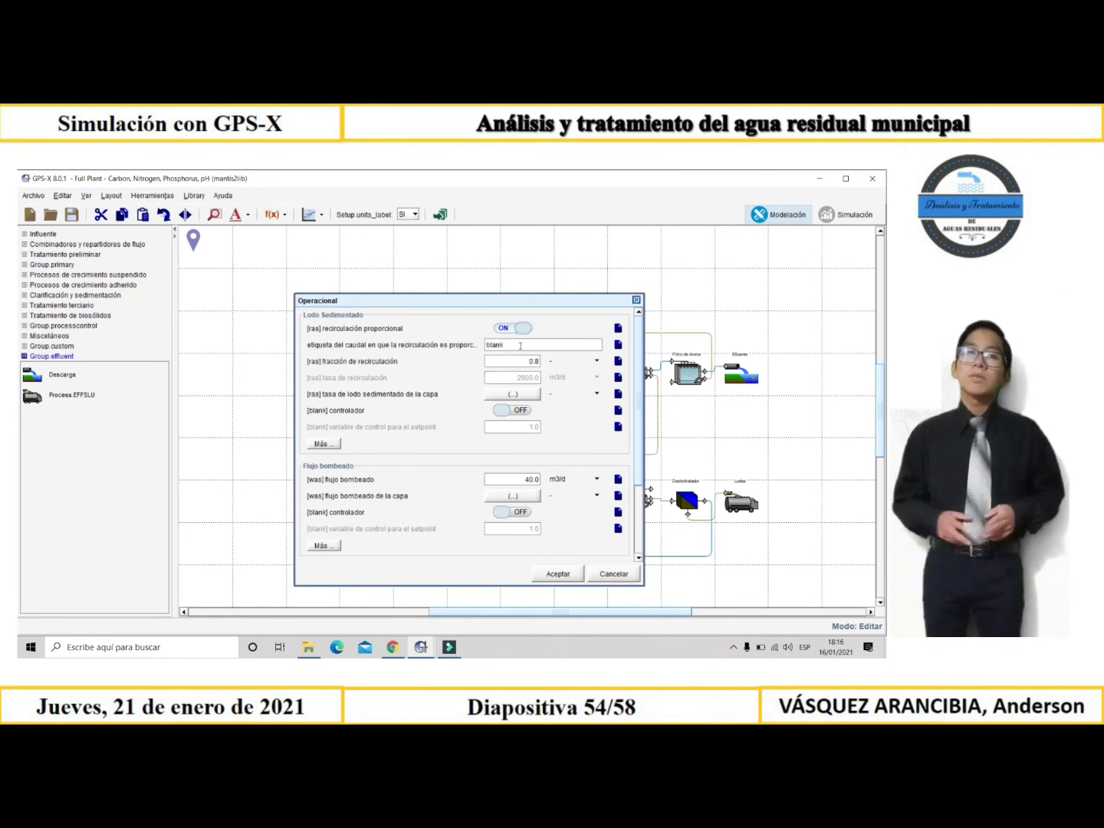
pyautogui.doubleClick(520, 346)
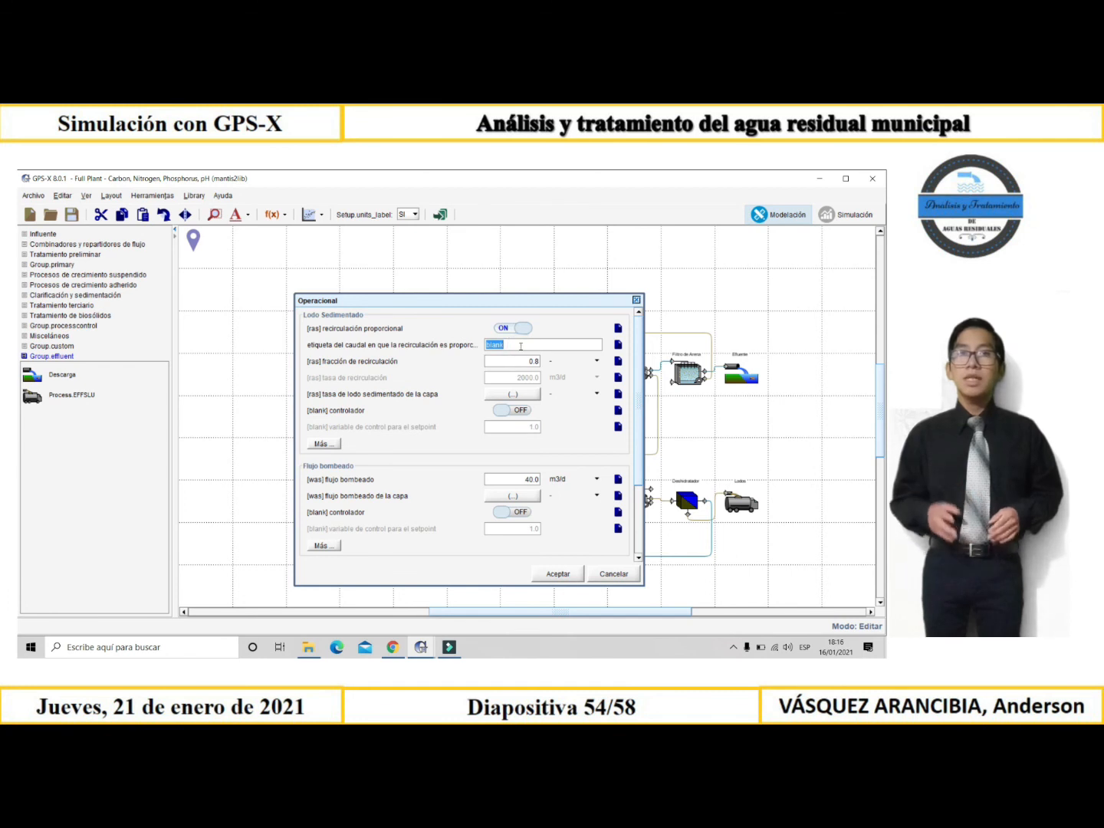
pyautogui.press('BackSpace')
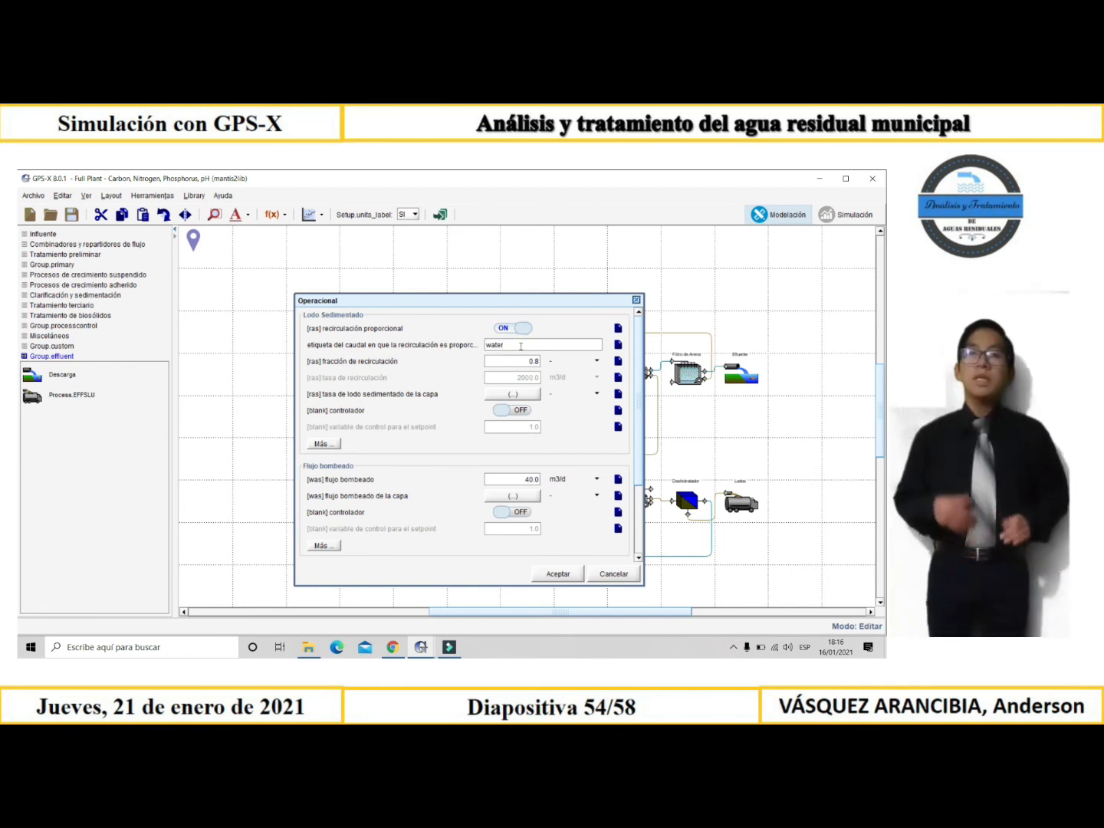
pyautogui.doubleClick(533, 363)
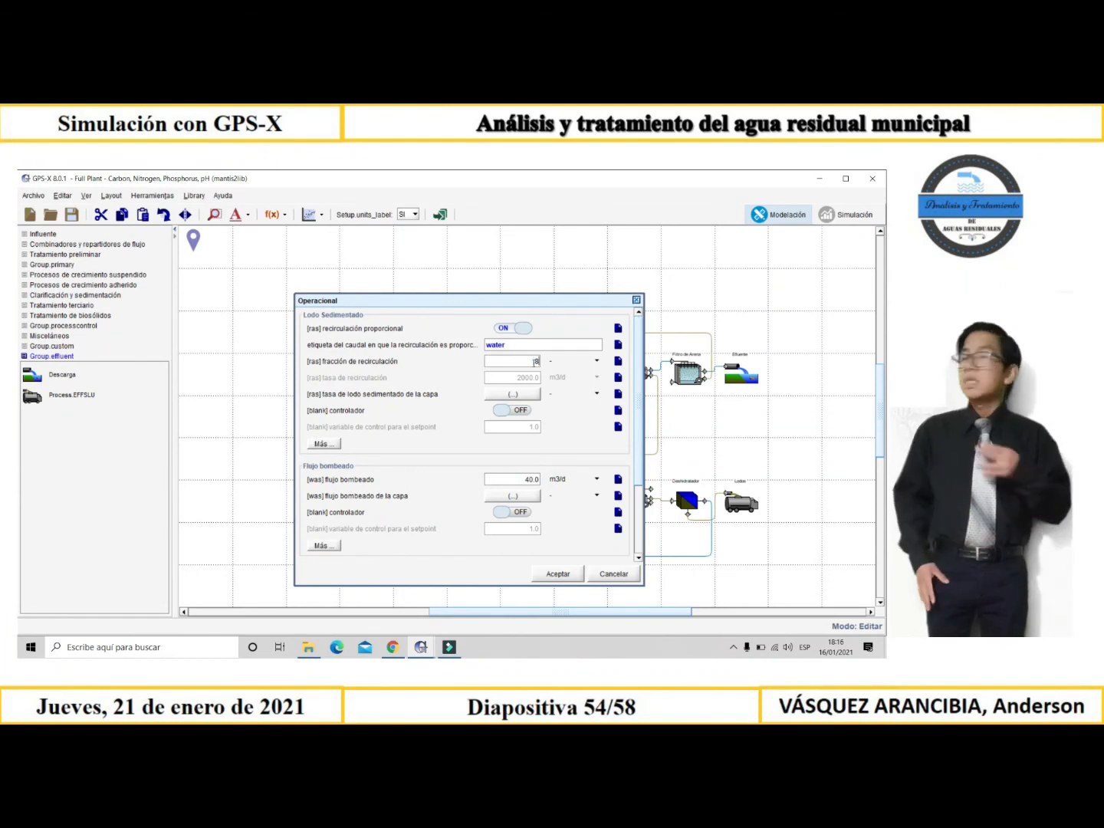
pyautogui.write('1.0')
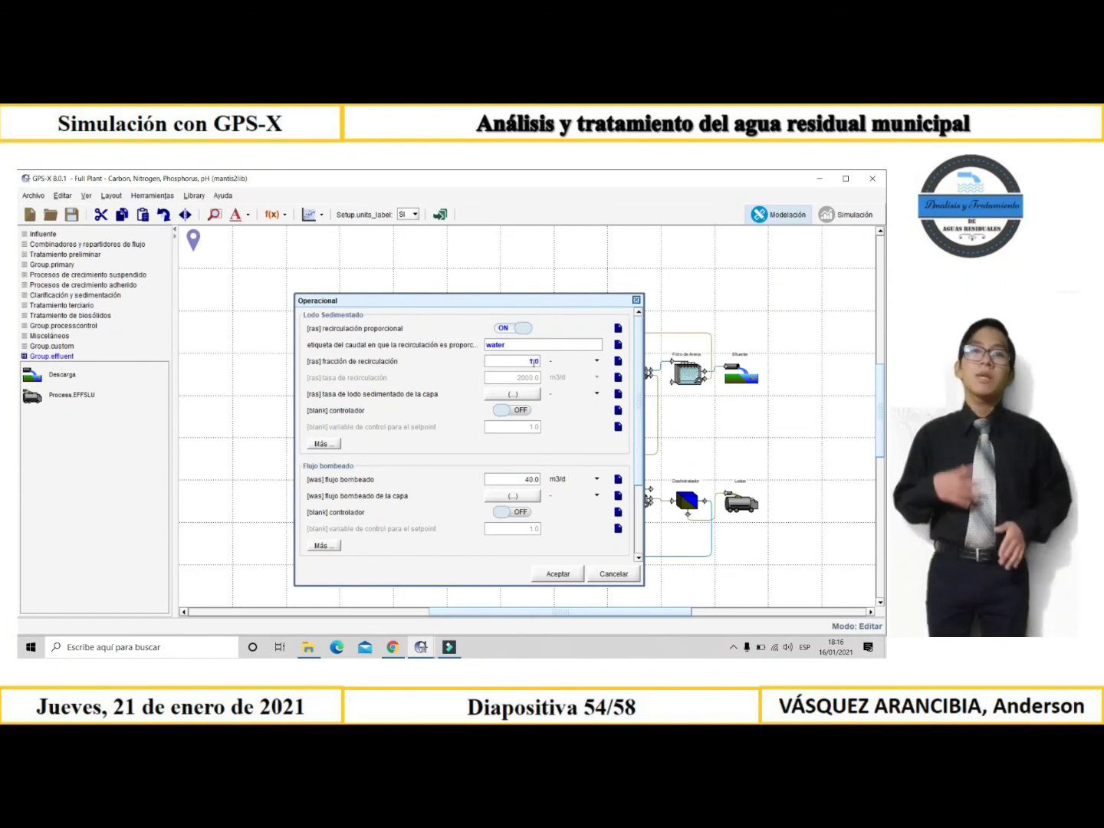
# - Enable the controller for the Clarificador's settled sludge and set its control variable setpoint to 0.5
pyautogui.click(515, 410)
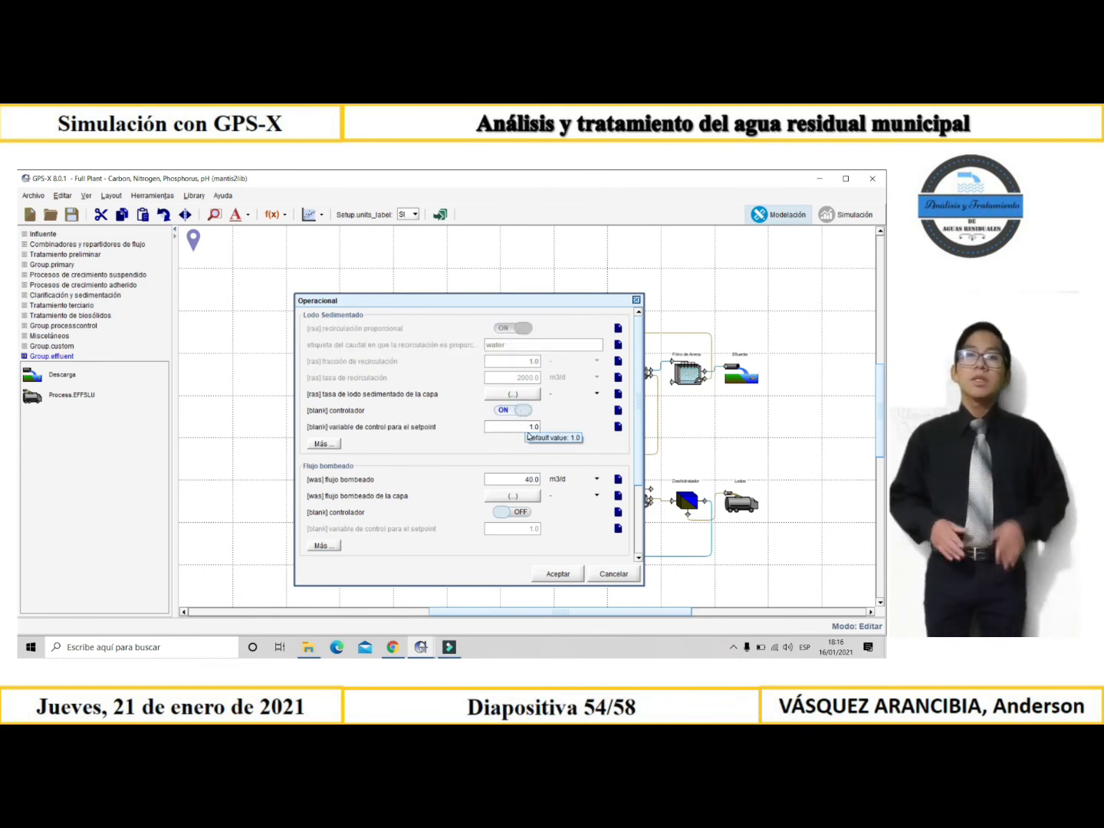
pyautogui.doubleClick(534, 427)
pyautogui.write('0.5')
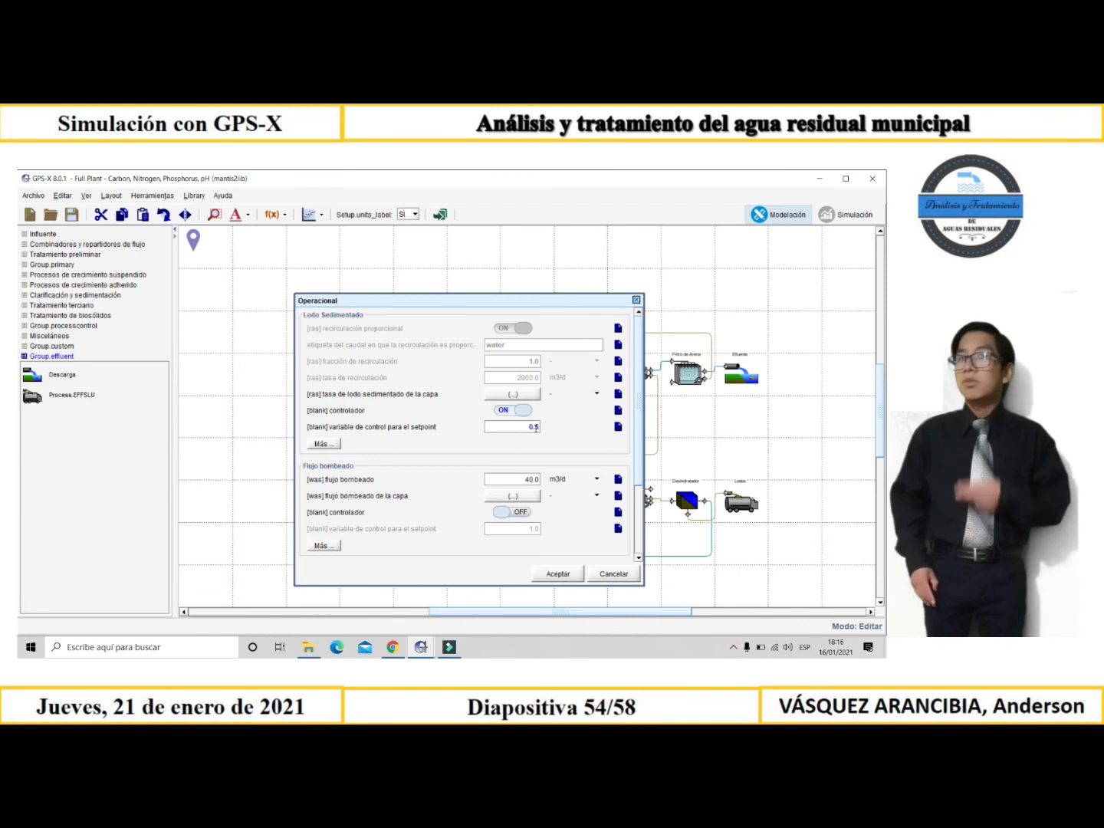
pyautogui.press('Return')
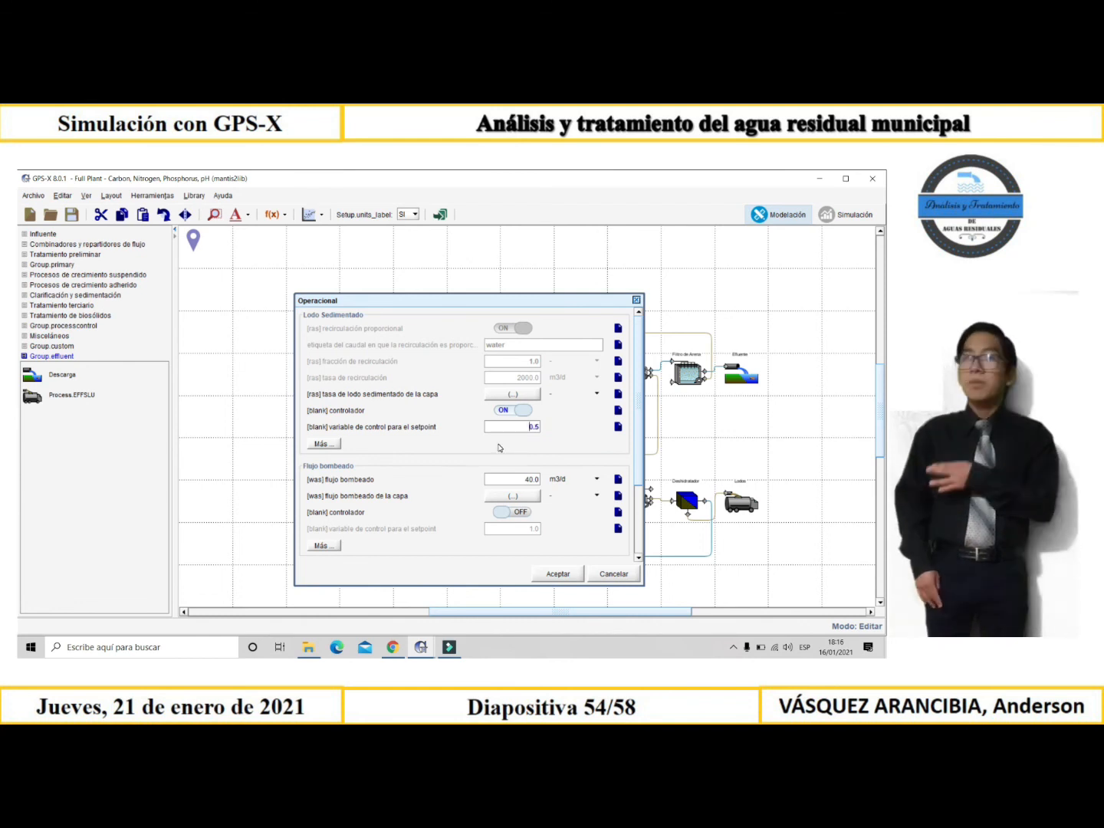
# - For the Clarificador's settled sludge, switch off the controller's effect on the control variable, the controller itself and proportional recirculation
pyautogui.click(322, 444)
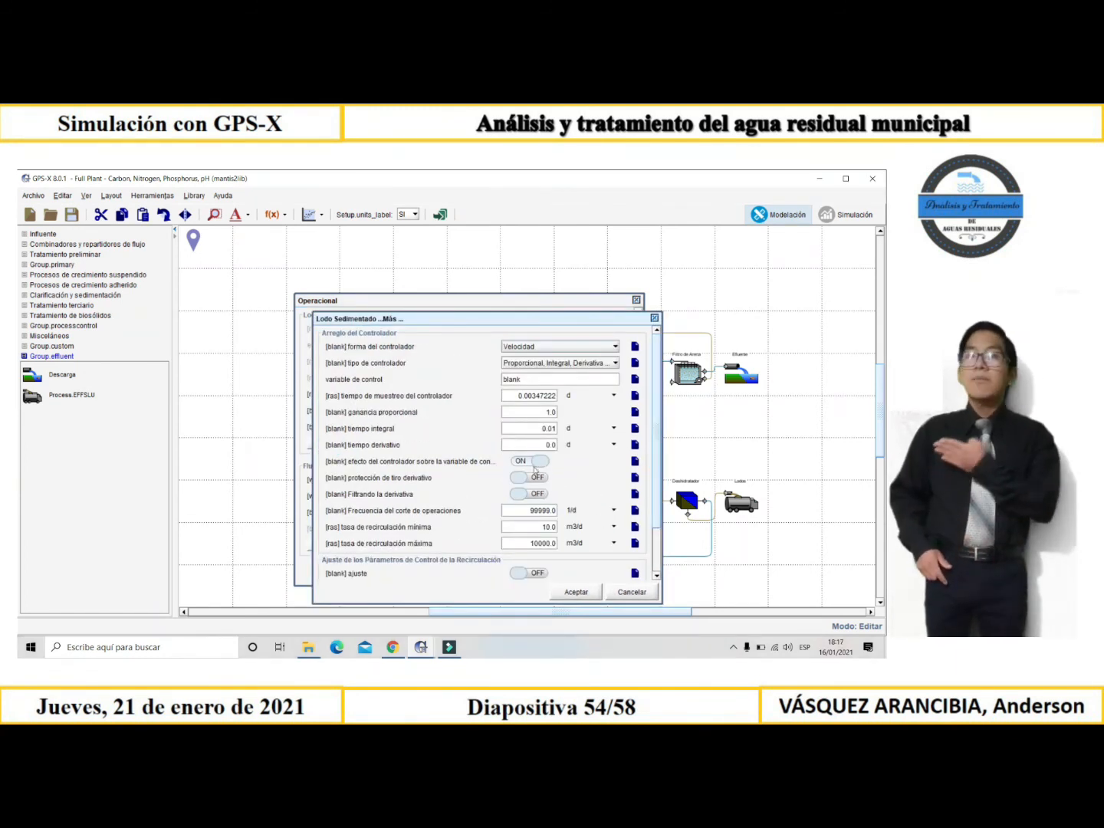
pyautogui.click(525, 467)
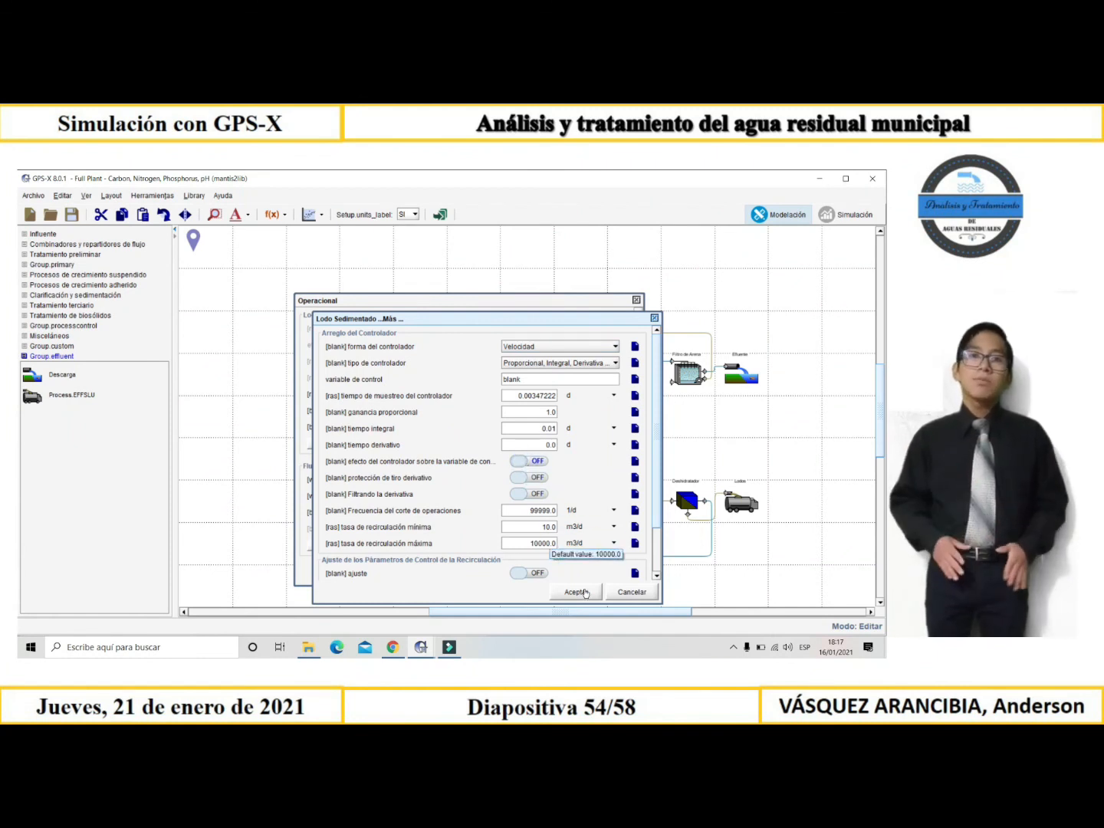
pyautogui.click(583, 591)
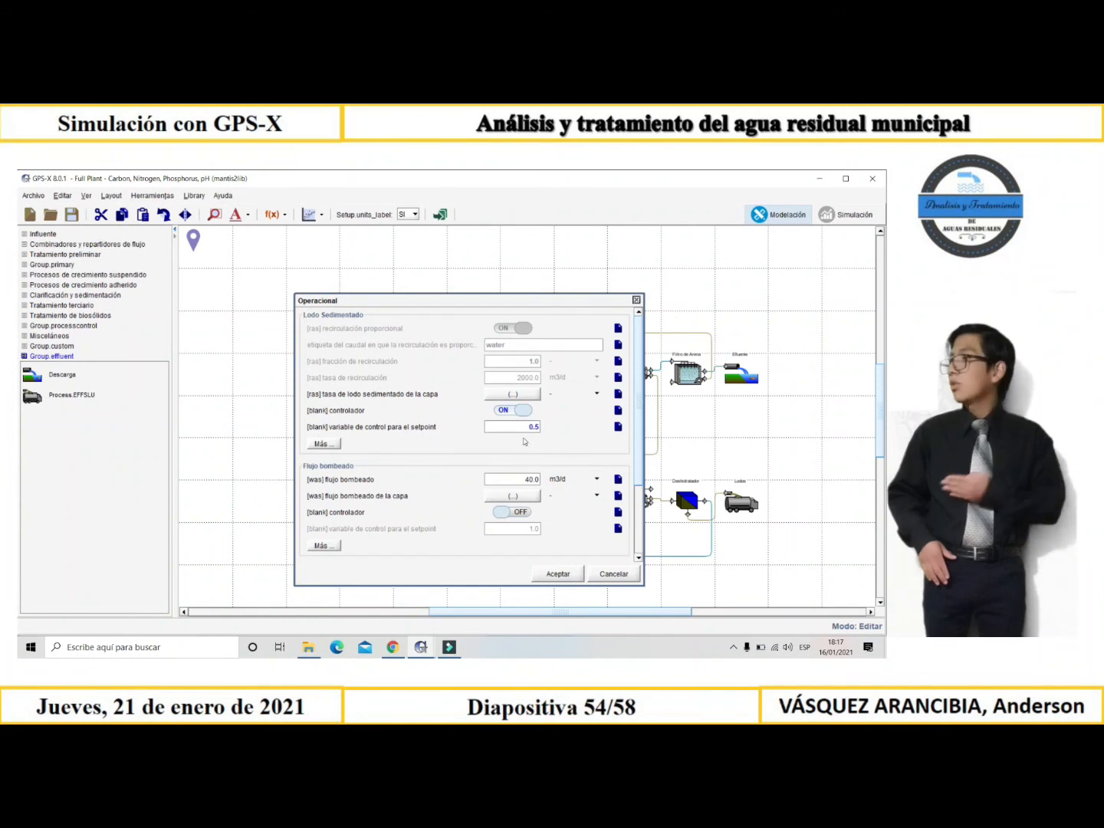
pyautogui.click(509, 414)
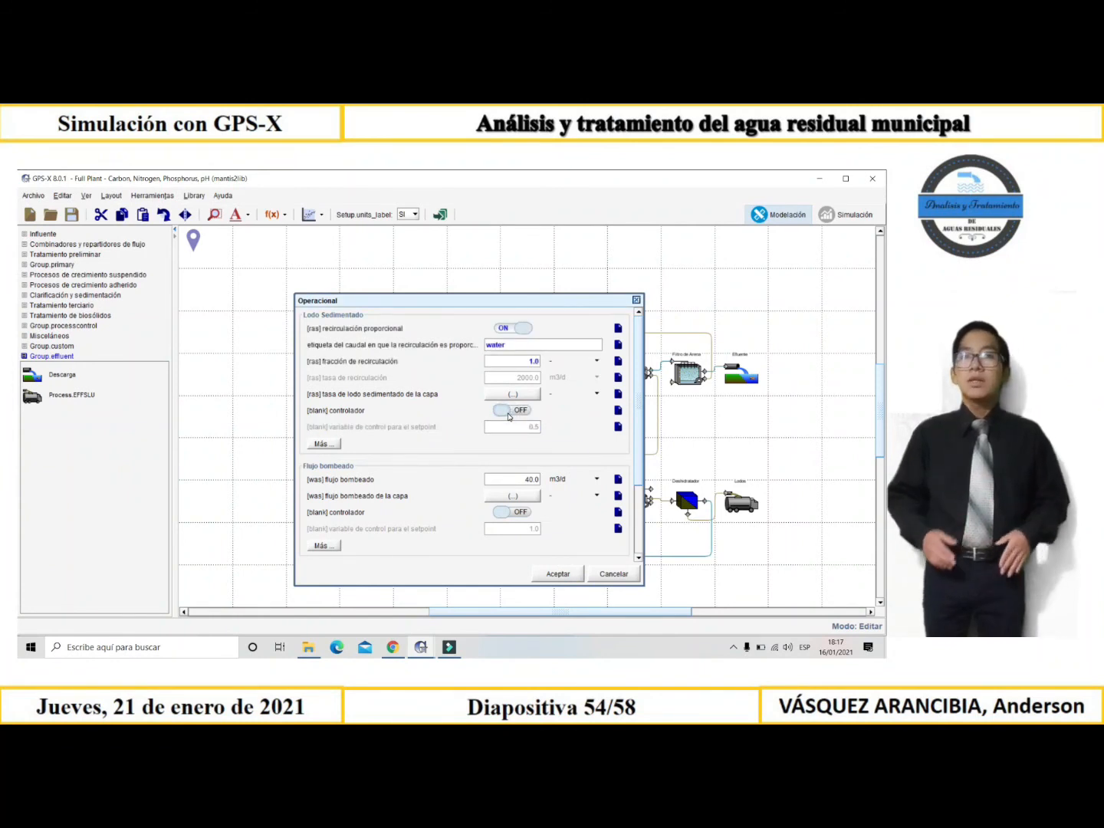
pyautogui.click(514, 330)
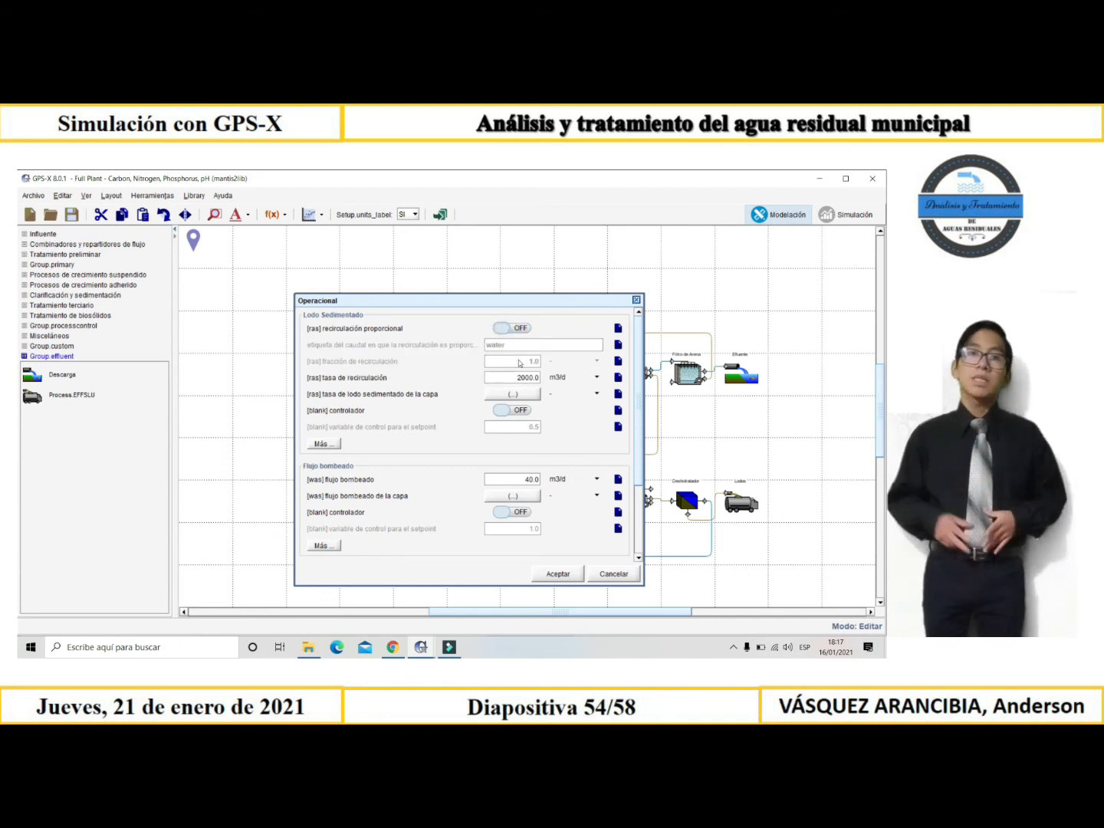
# - Enable the controller for the Clarificador's pumped flow and set its control variable setpoint to 2500
pyautogui.click(513, 512)
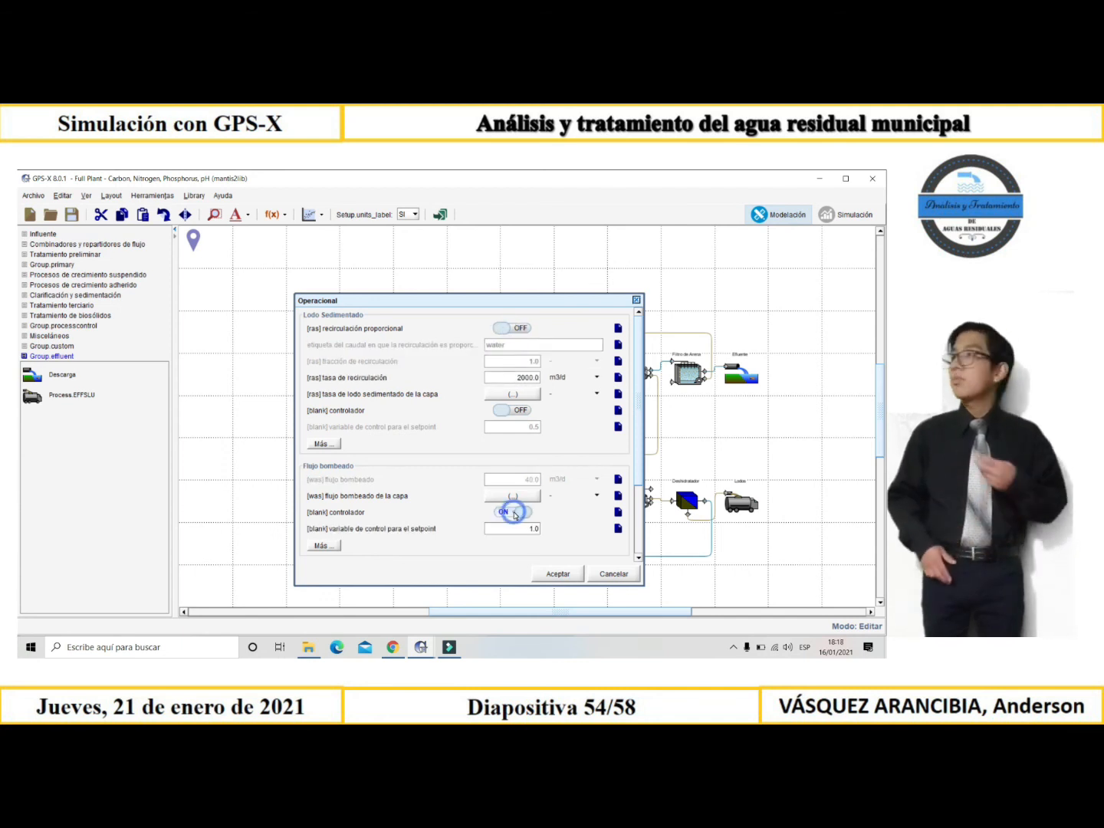
pyautogui.scroll(-3, 521, 500)
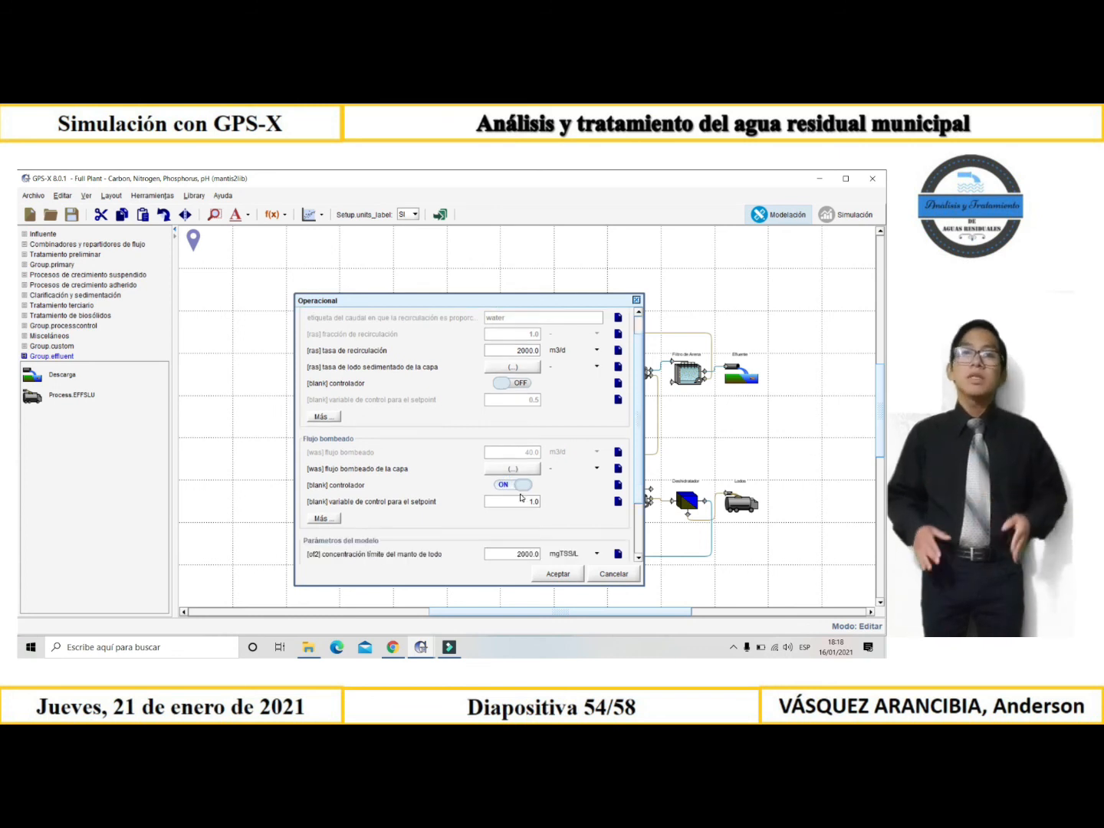
pyautogui.scroll(-1, 531, 531)
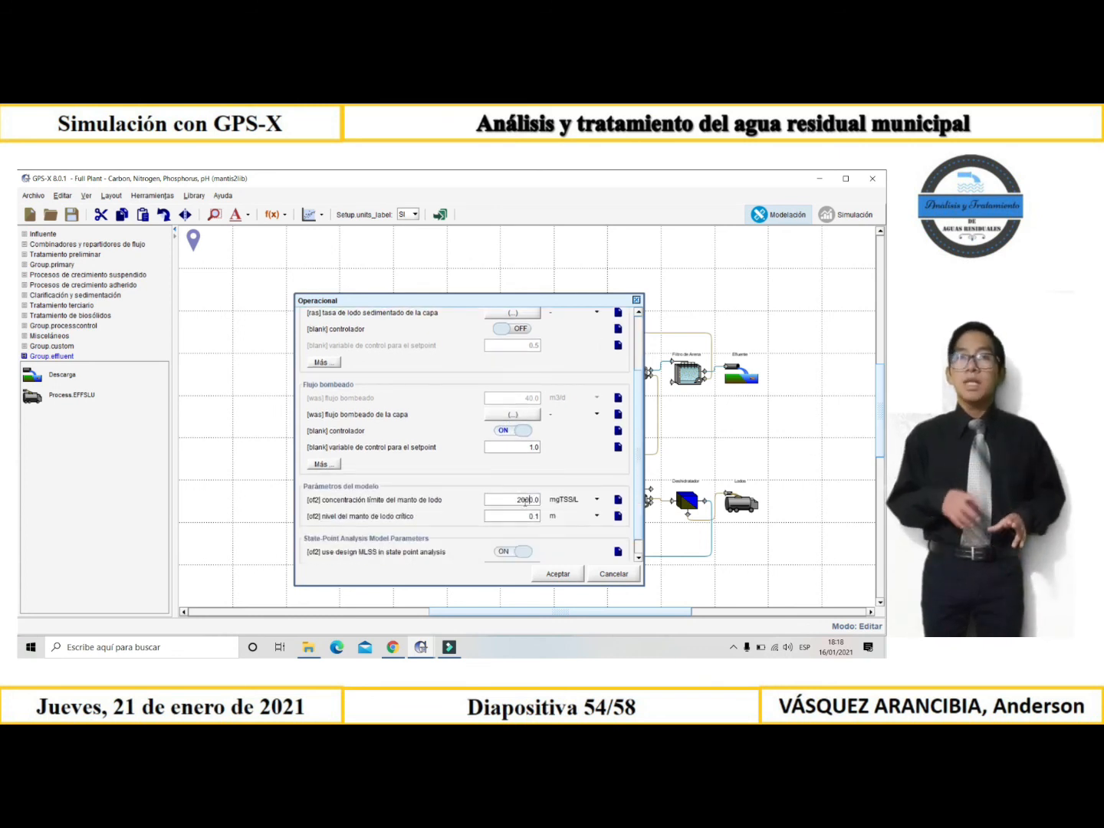
pyautogui.scroll(-1, 560, 461)
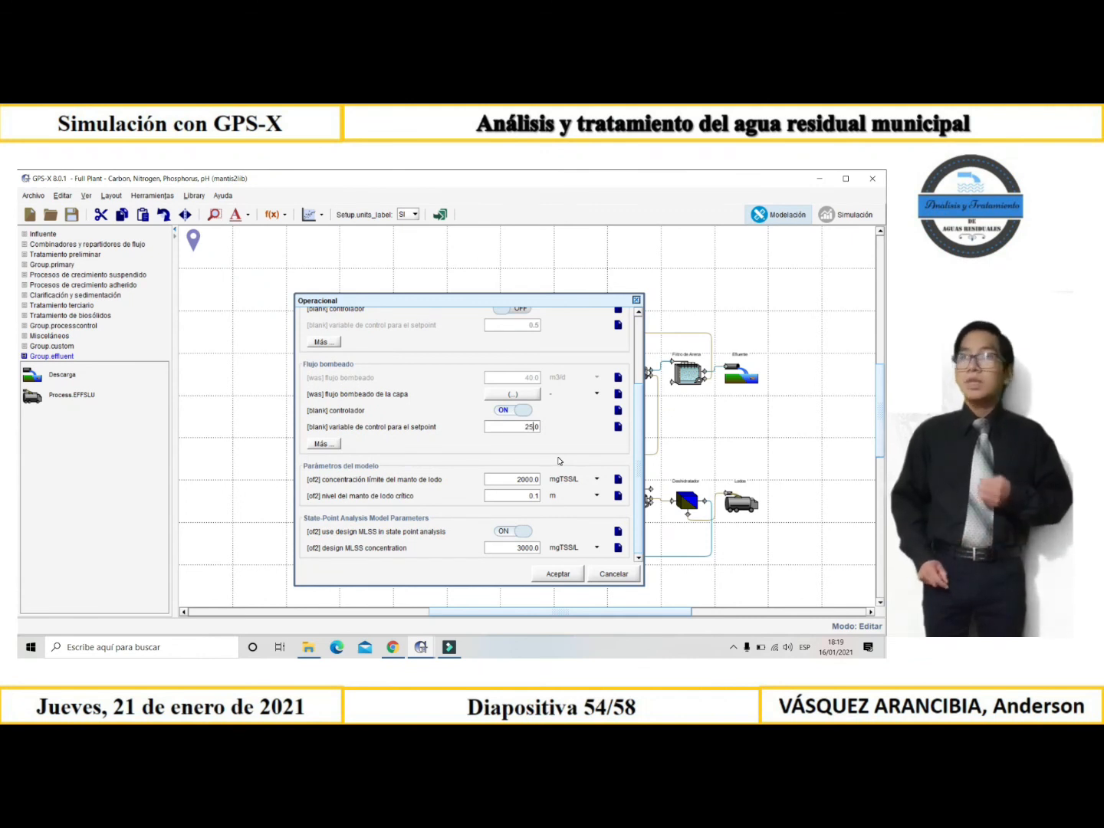
pyautogui.press('Return')
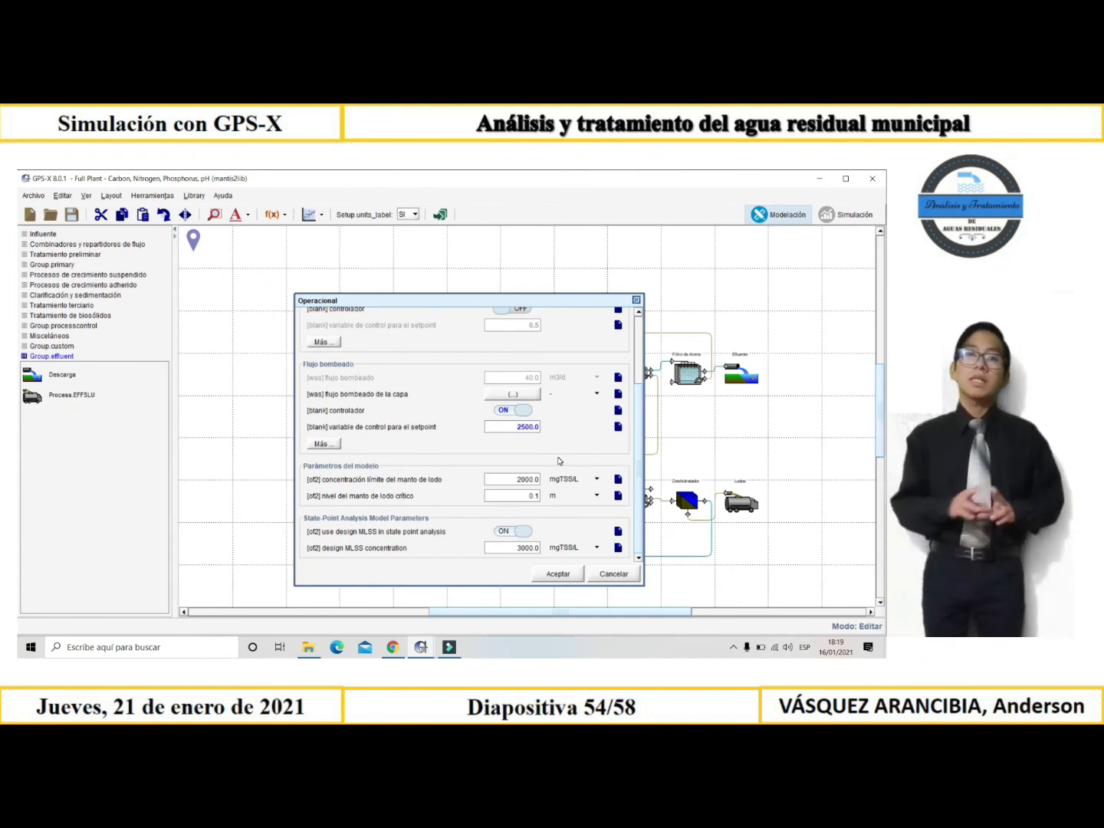
# - In the pumped flow's additional controller settings, set the control variable to xaer and the controller sampling time to 0.01 d
pyautogui.click(325, 444)
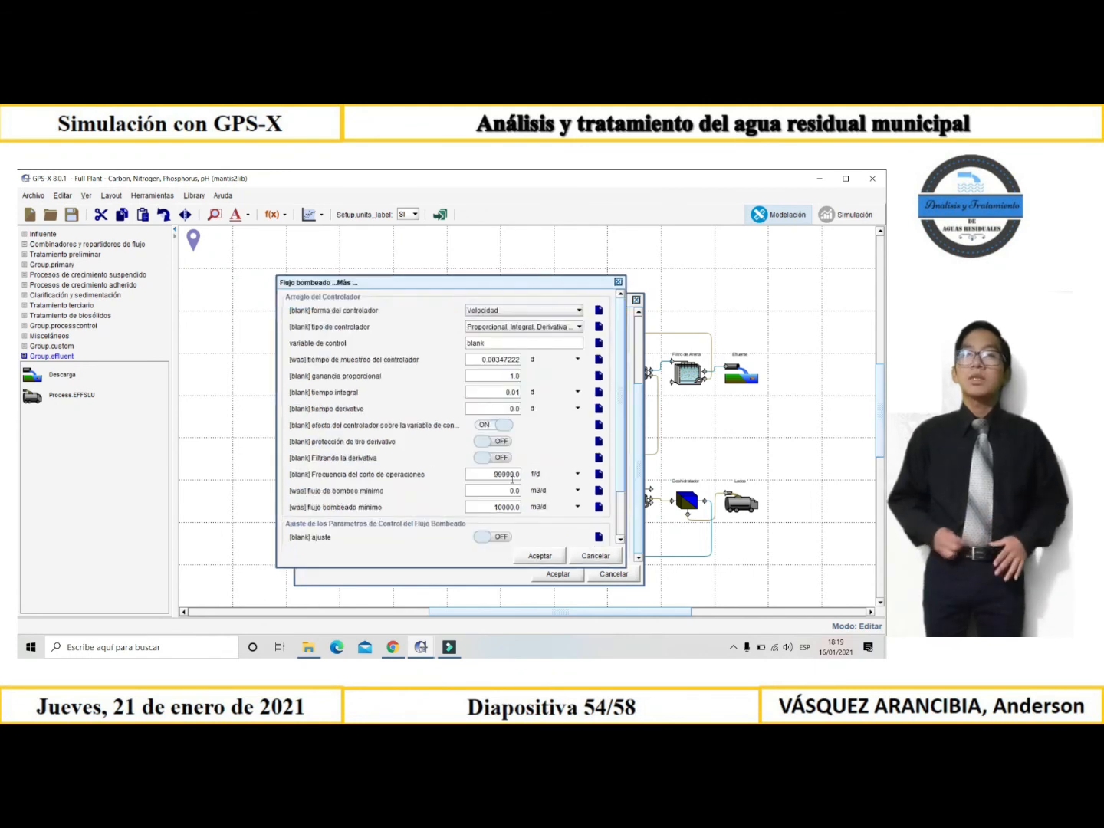
pyautogui.doubleClick(525, 338)
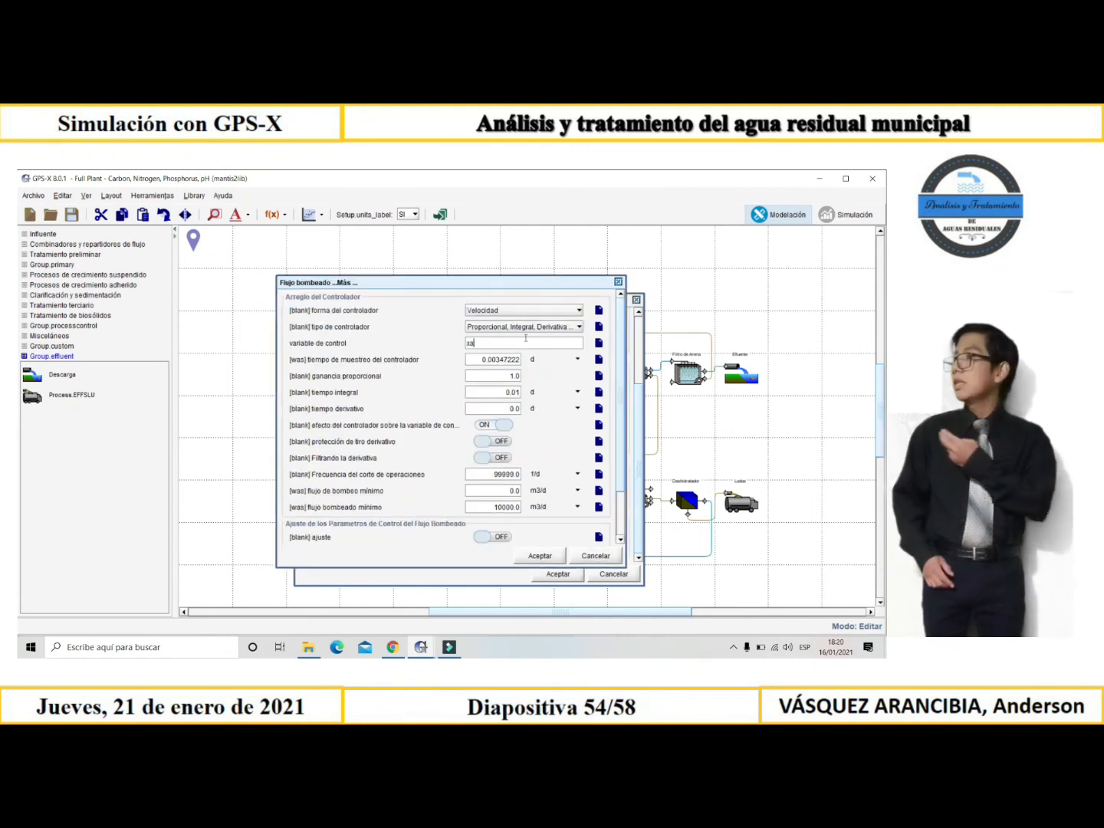
pyautogui.press('Tab')
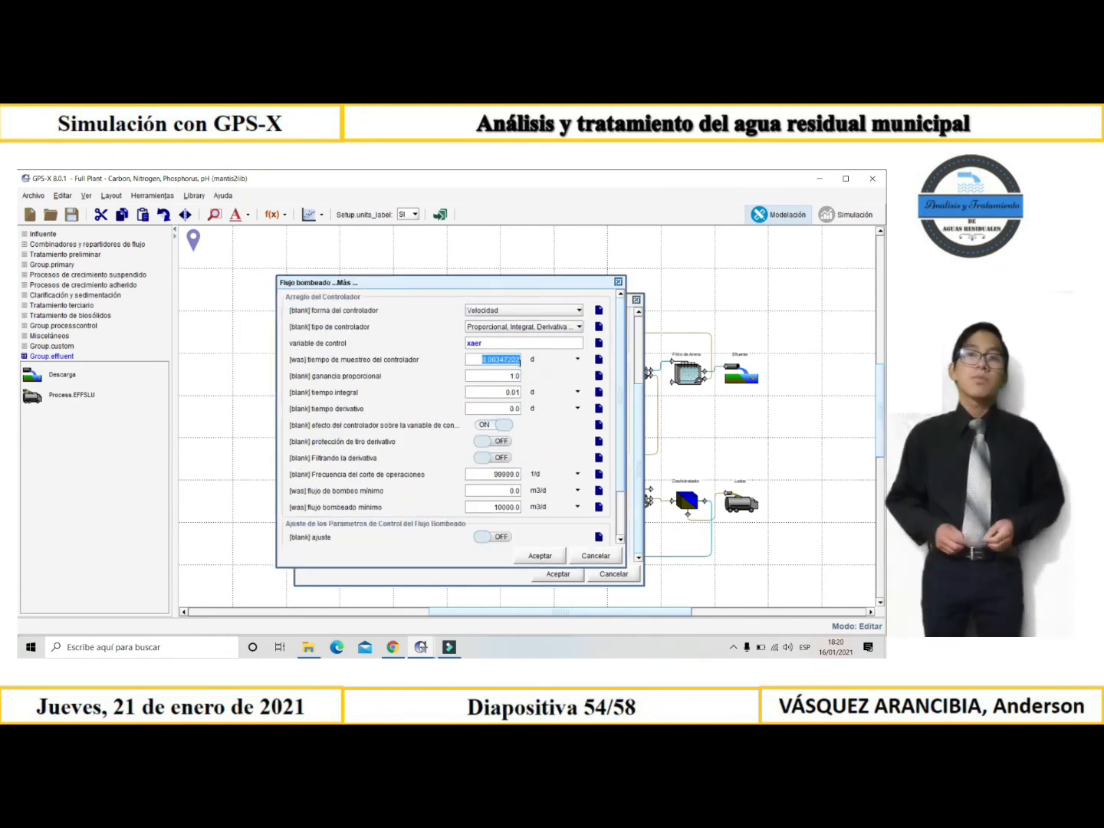
pyautogui.press('BackSpace')
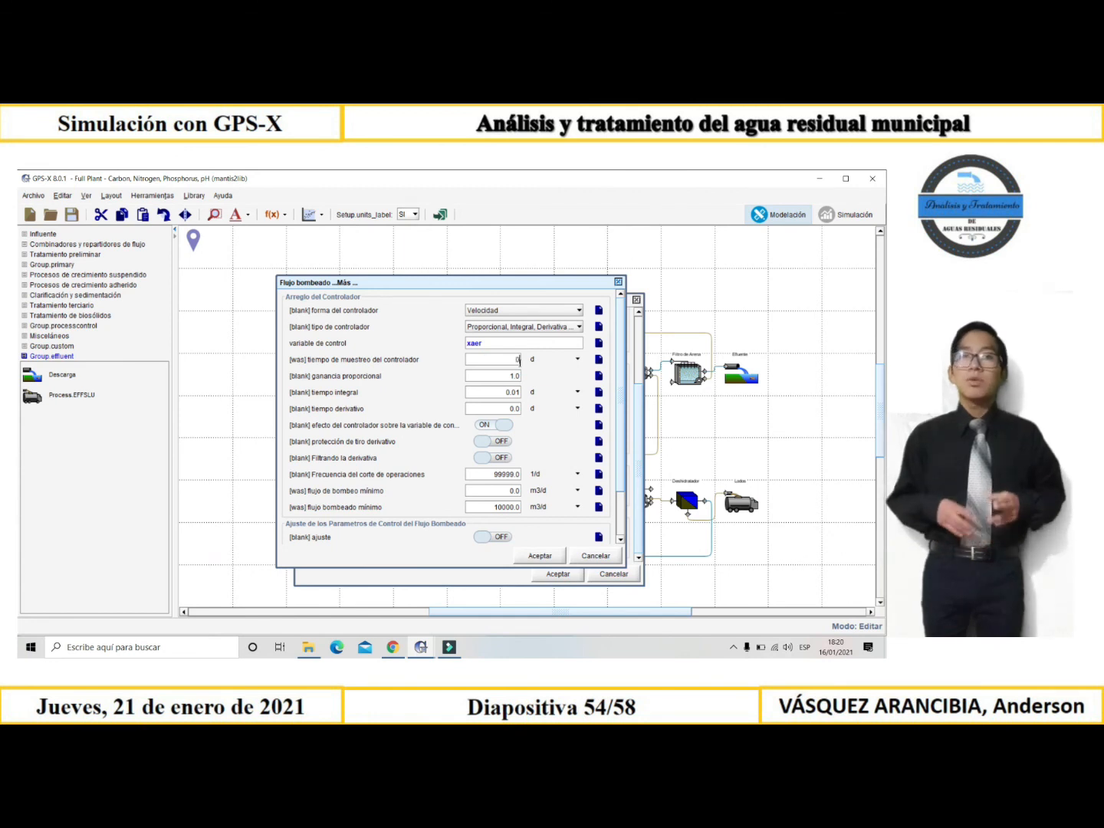
pyautogui.write('0.0')
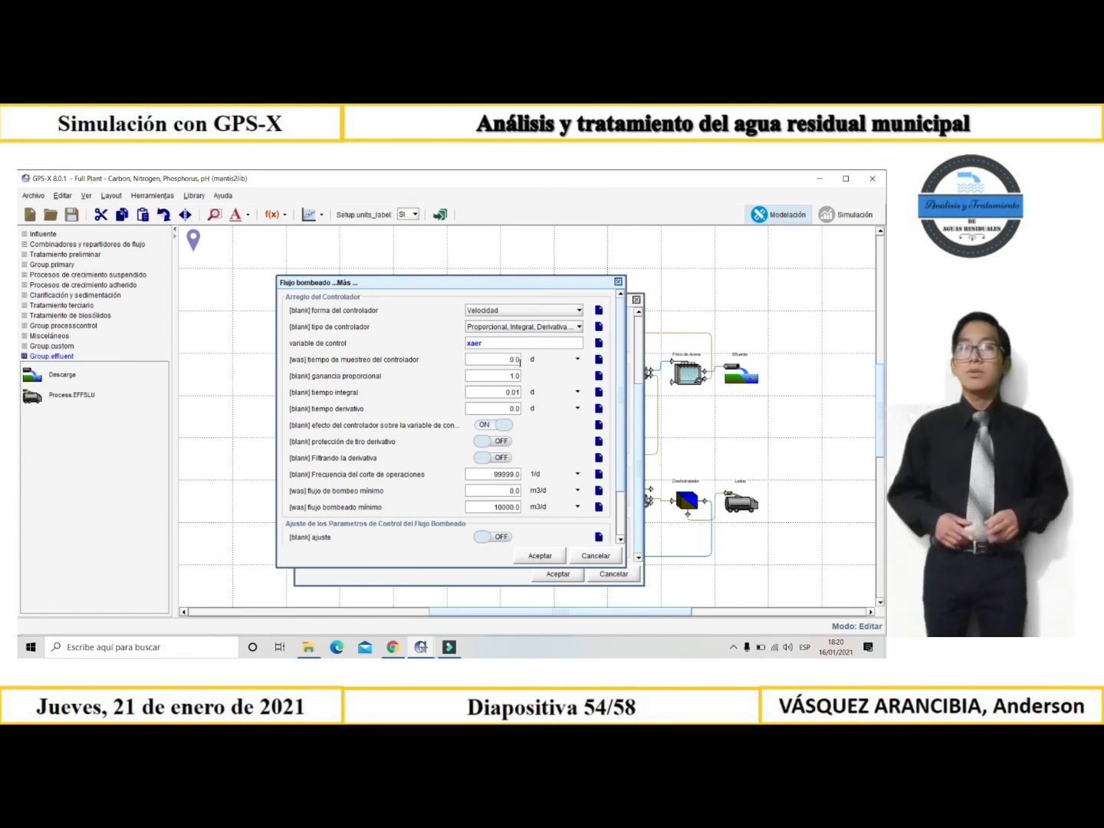
pyautogui.write('1')
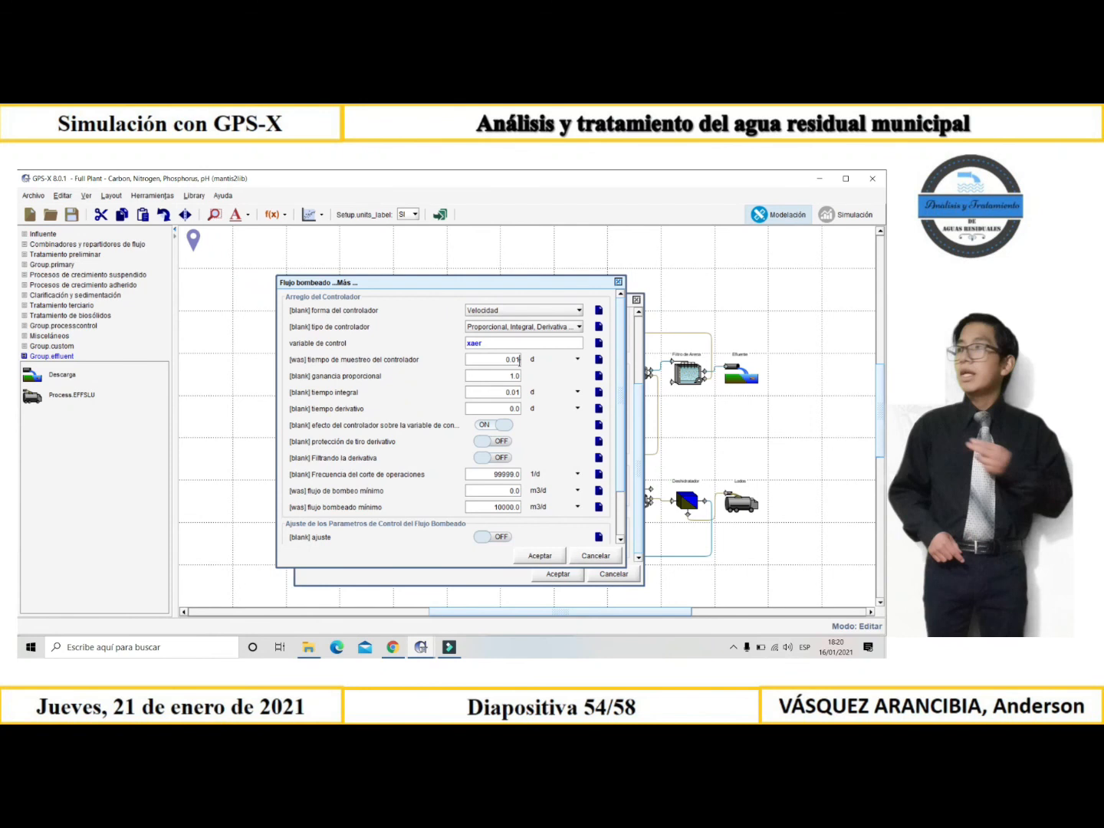
pyautogui.press('Return')
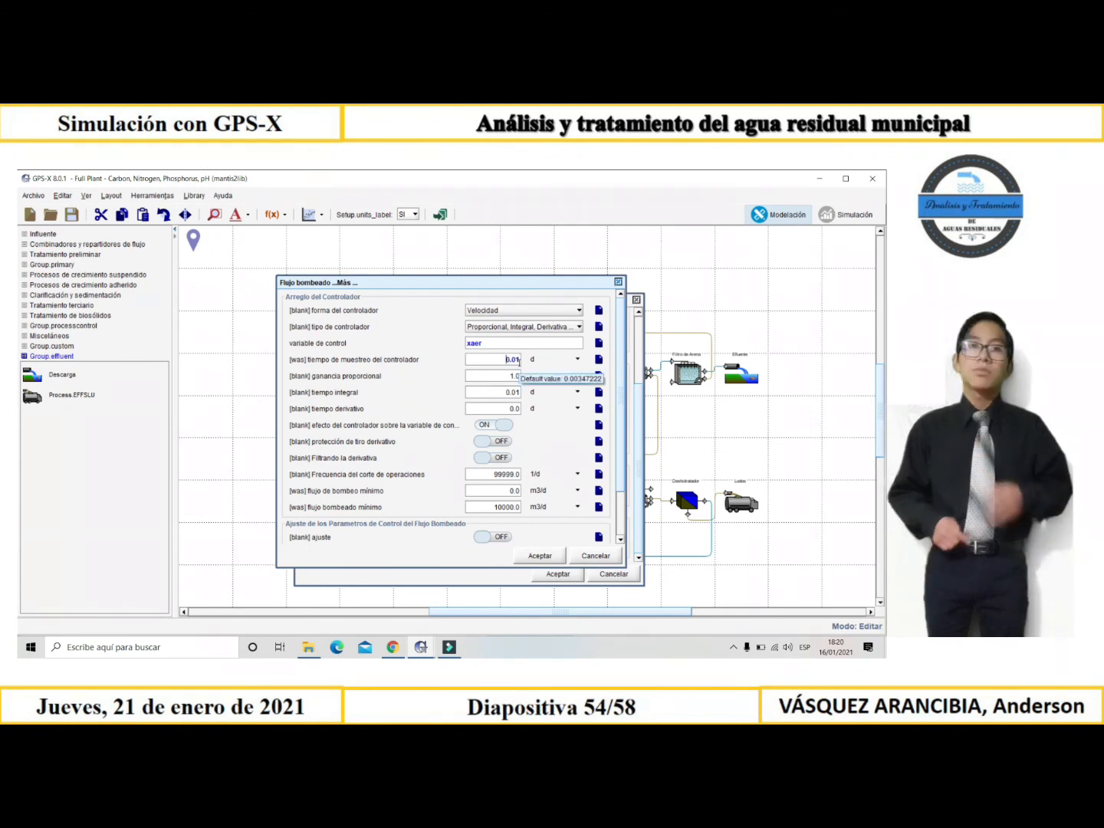
# - Switch off the pumped flow controller's effect on the control variable, set the pumped flow limits to 25 and 200 m3/d, and accept the Clarificador's parameters
pyautogui.click(484, 425)
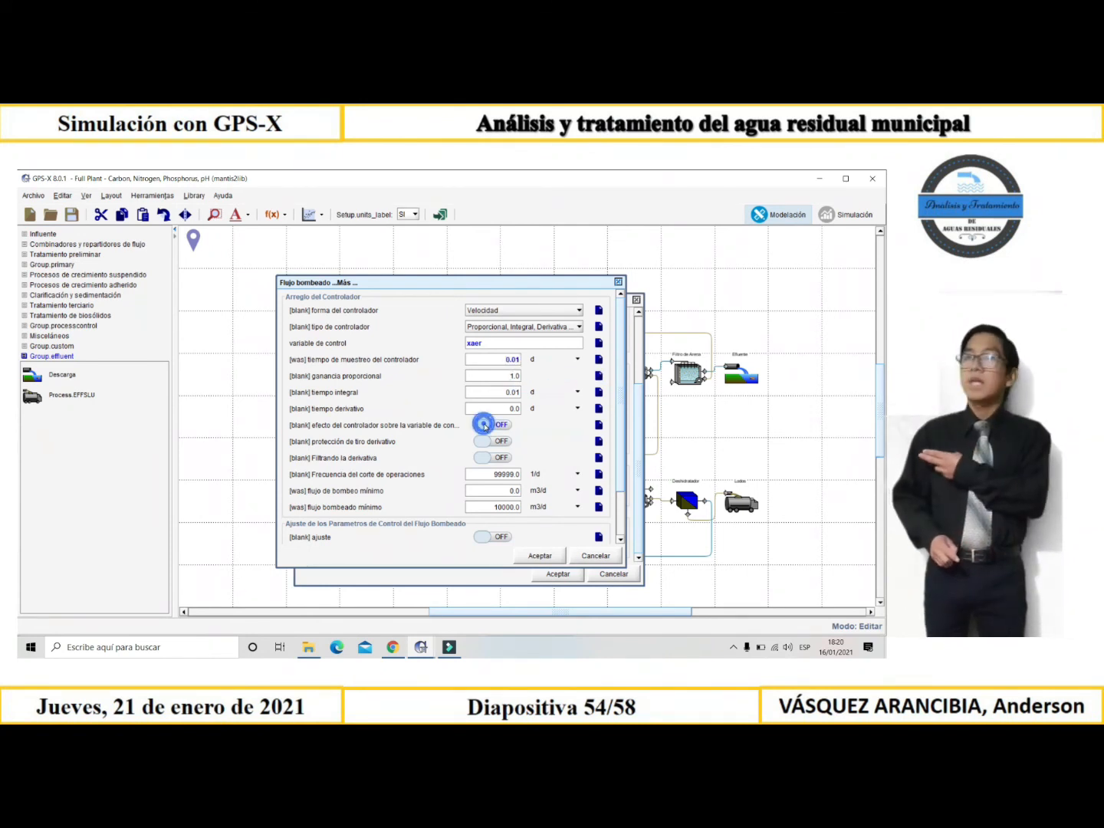
pyautogui.click(514, 491)
pyautogui.press('BackSpace')
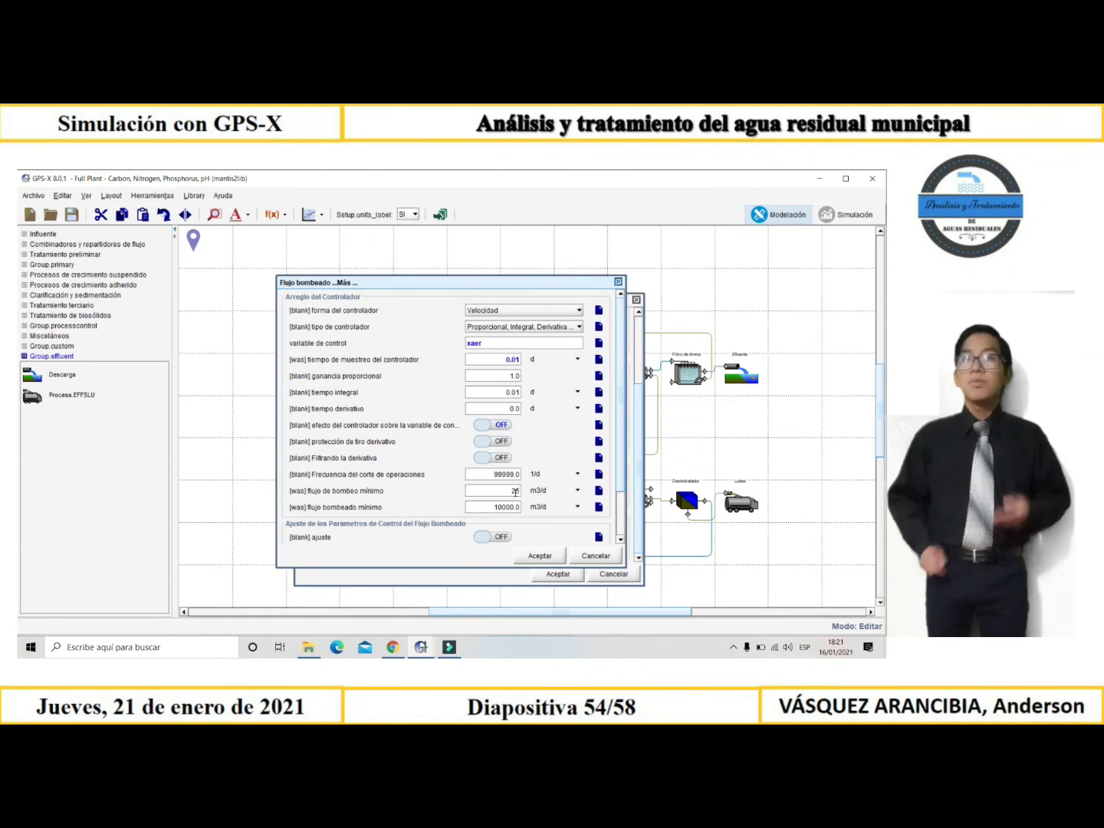
pyautogui.press('Return')
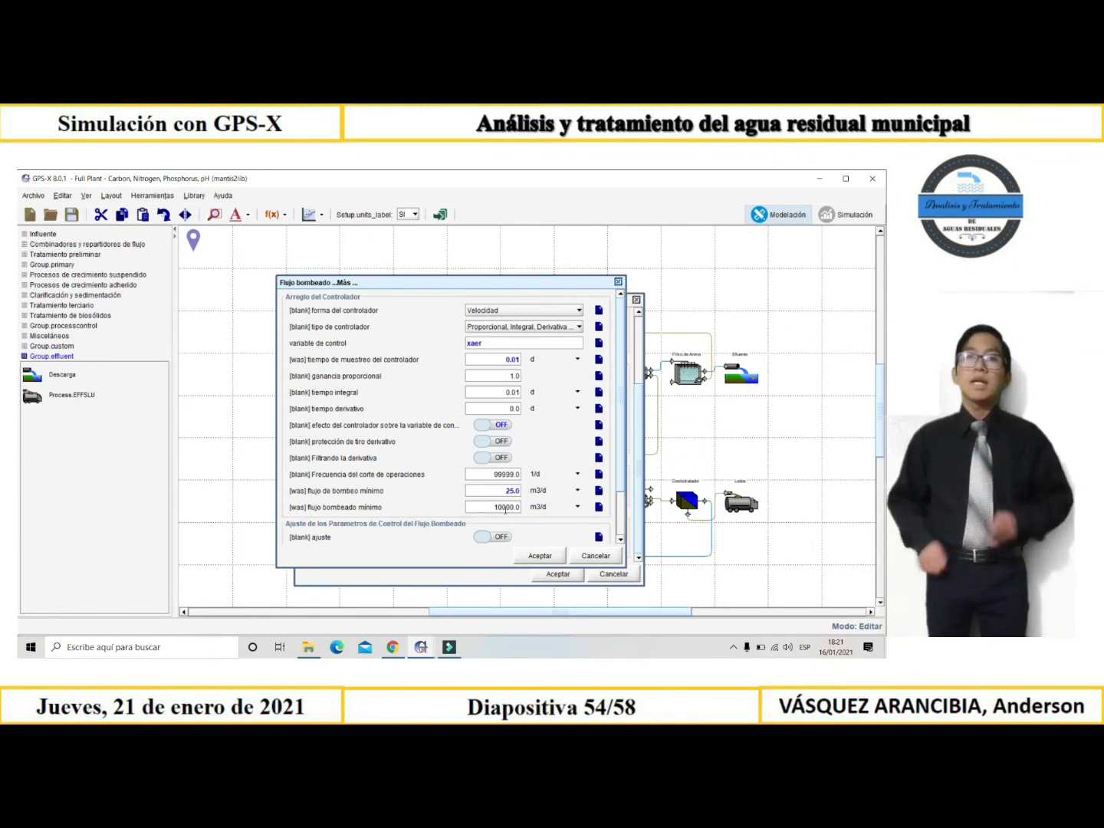
pyautogui.click(505, 509)
pyautogui.press('BackSpace')
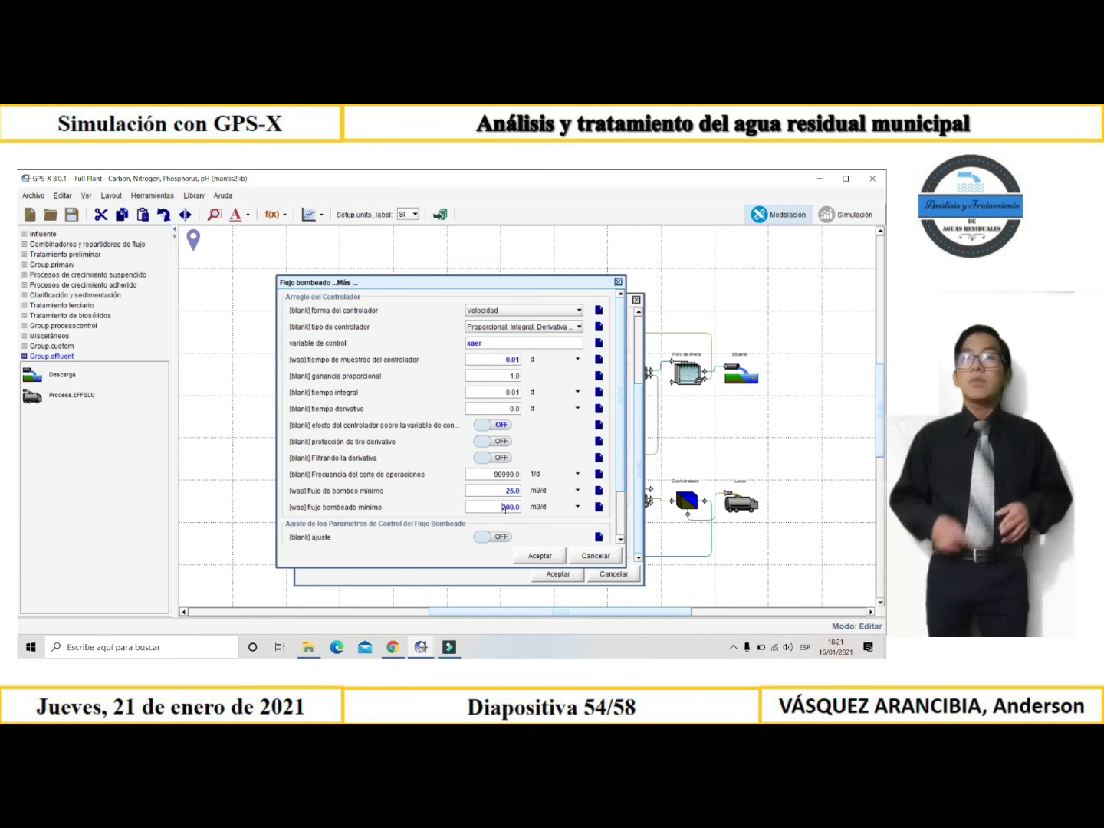
pyautogui.click(540, 556)
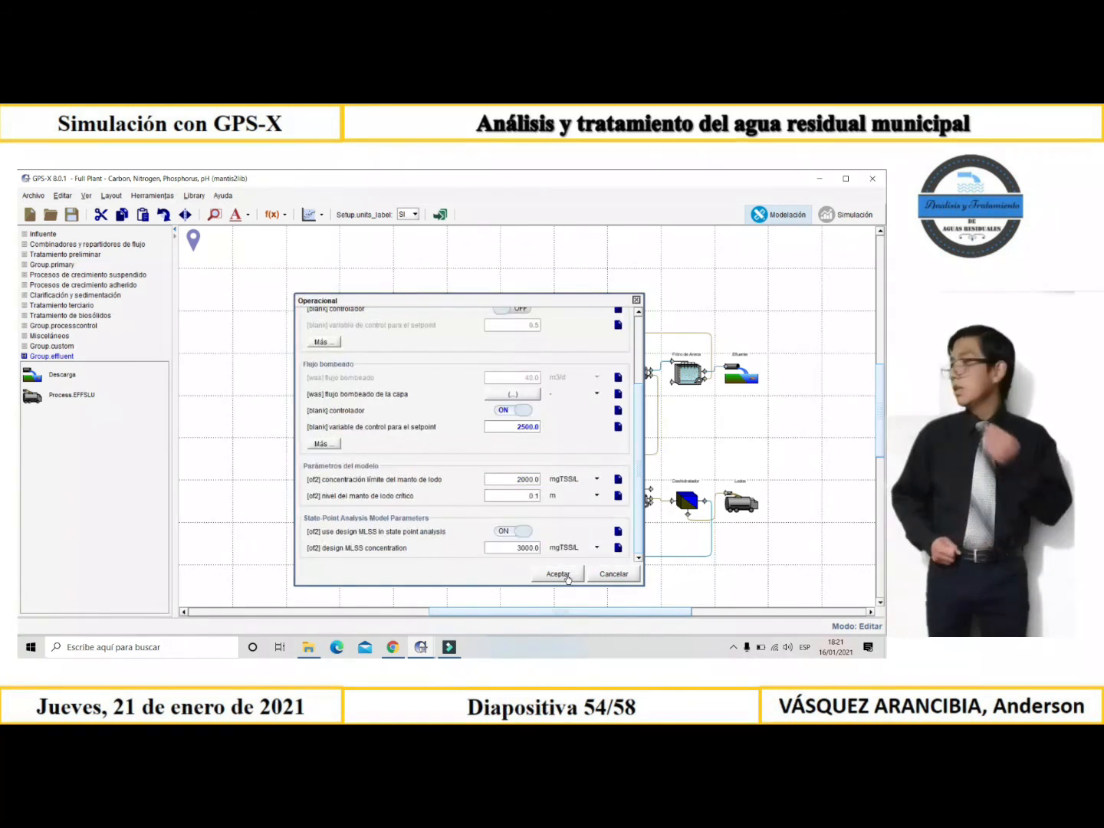
pyautogui.click(558, 574)
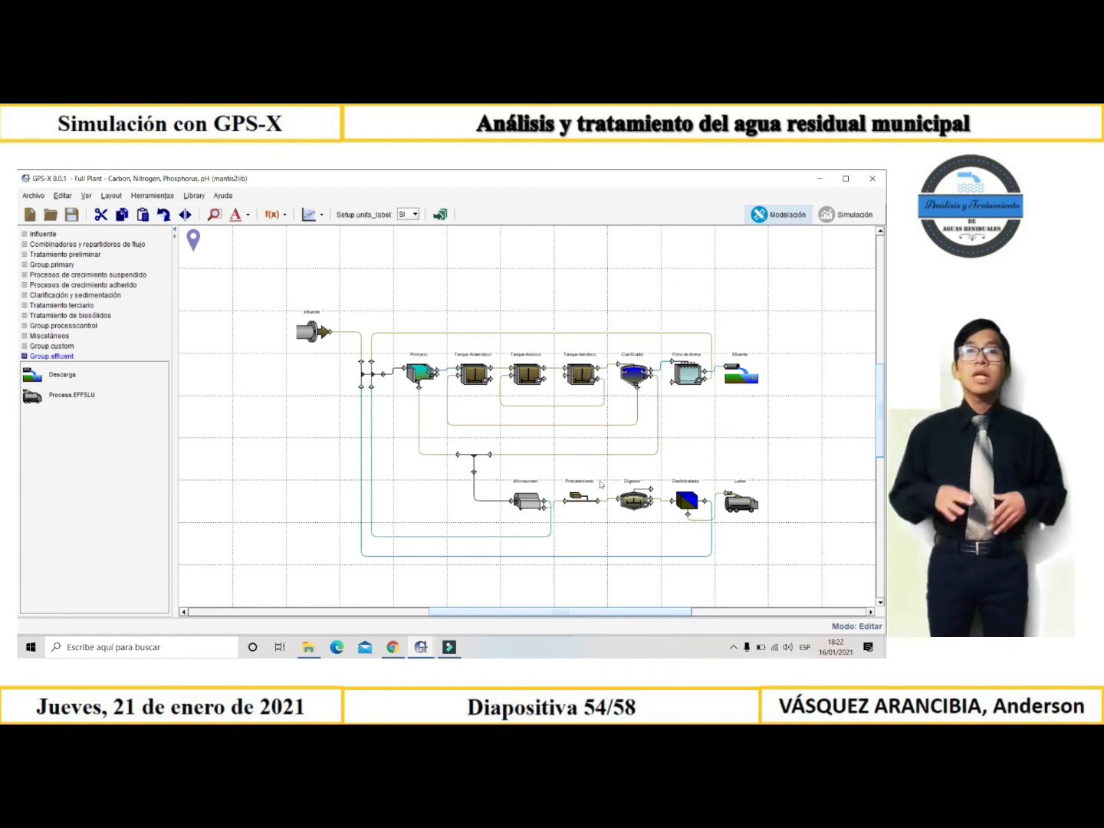
# - In the Microscreen's operational input parameters, set the underflow method to constant flow with a pumped flow of 2.0 m3/d and accept
pyautogui.rightClick(528, 504)
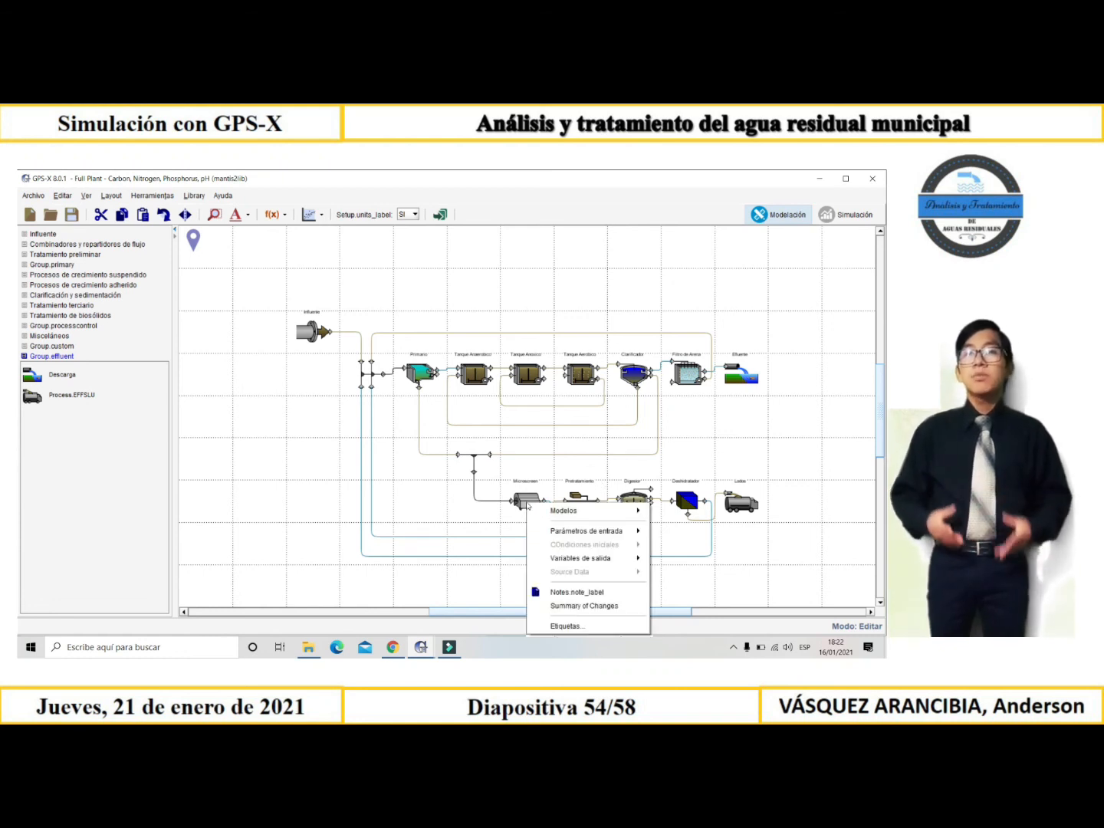
pyautogui.moveTo(547, 516)
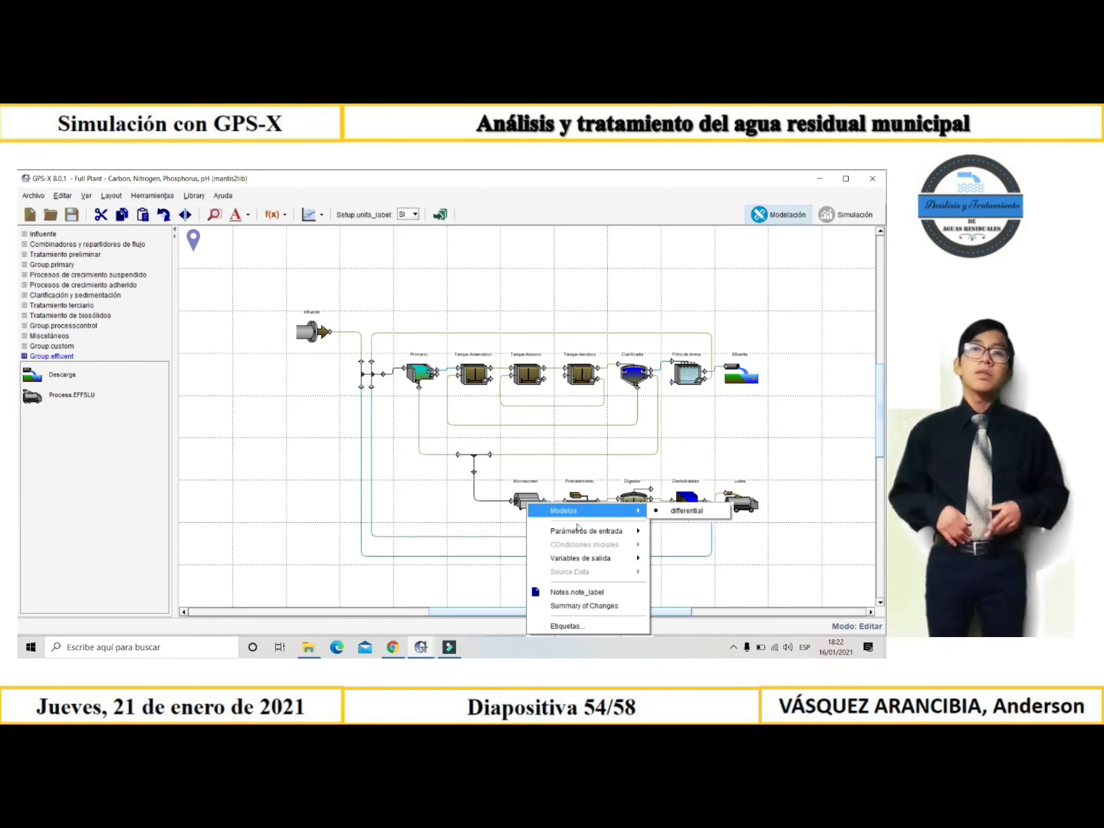
pyautogui.moveTo(590, 529)
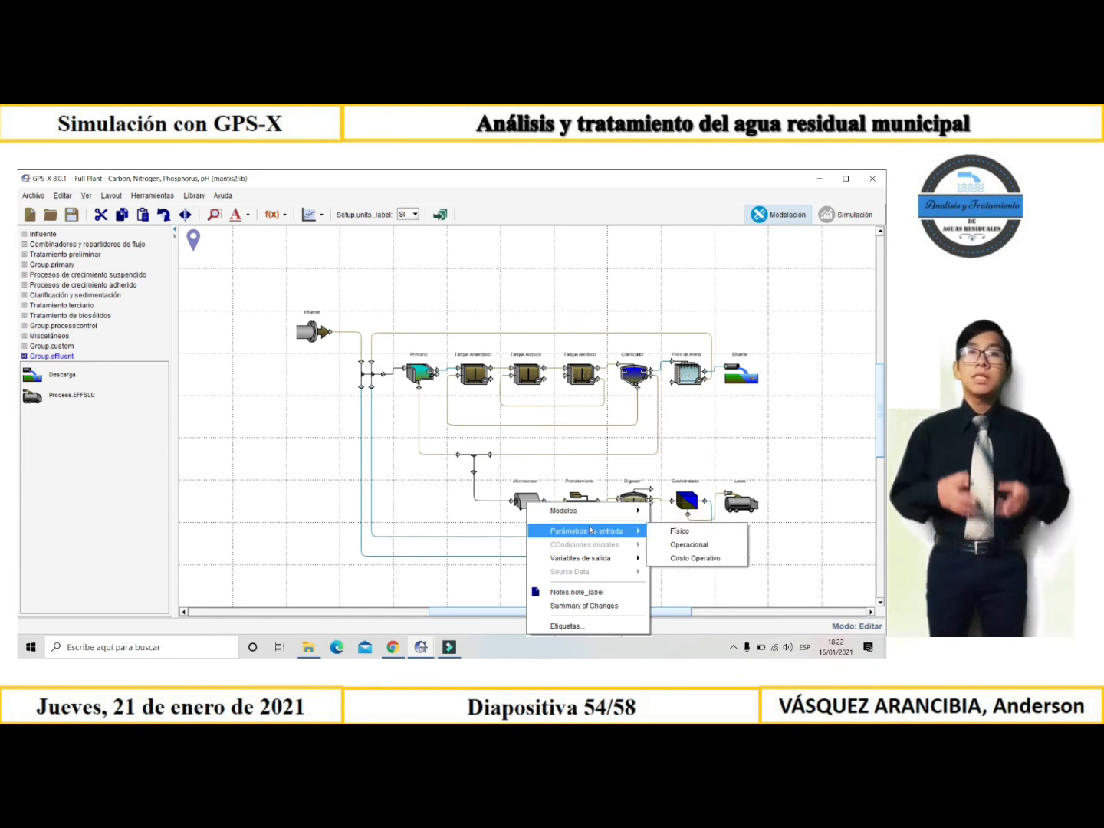
pyautogui.click(699, 544)
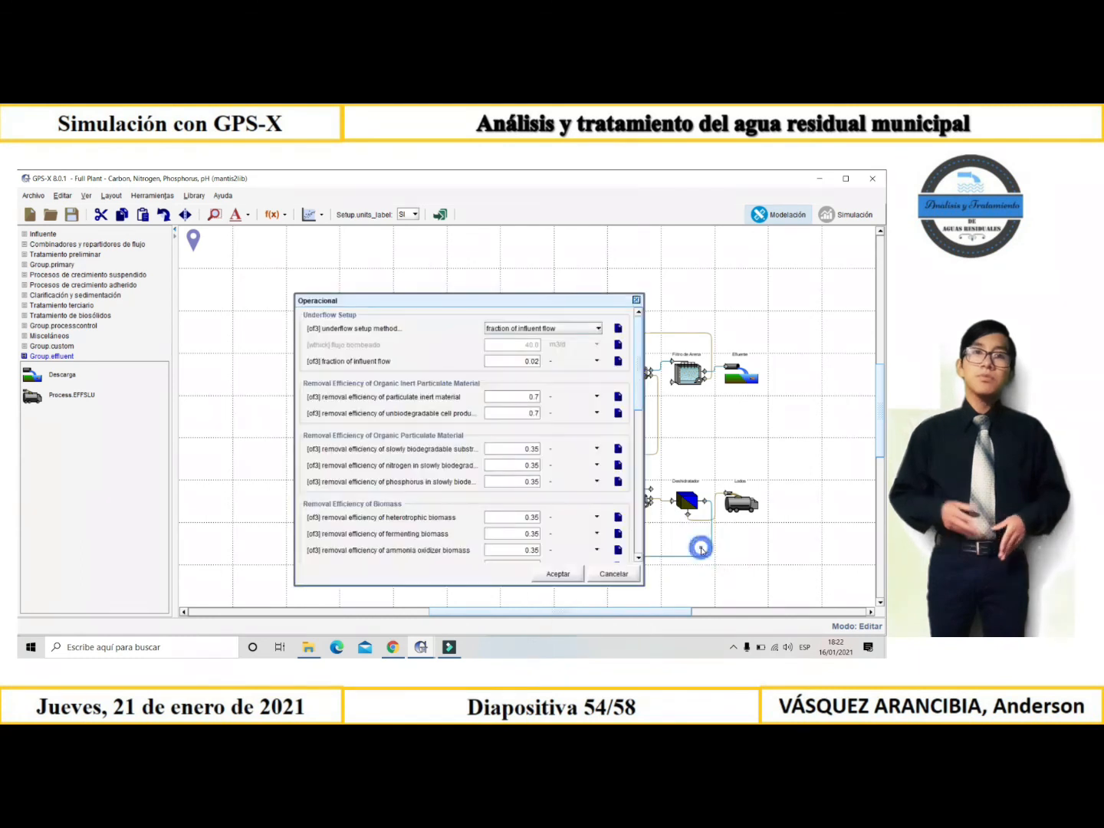
pyautogui.click(594, 332)
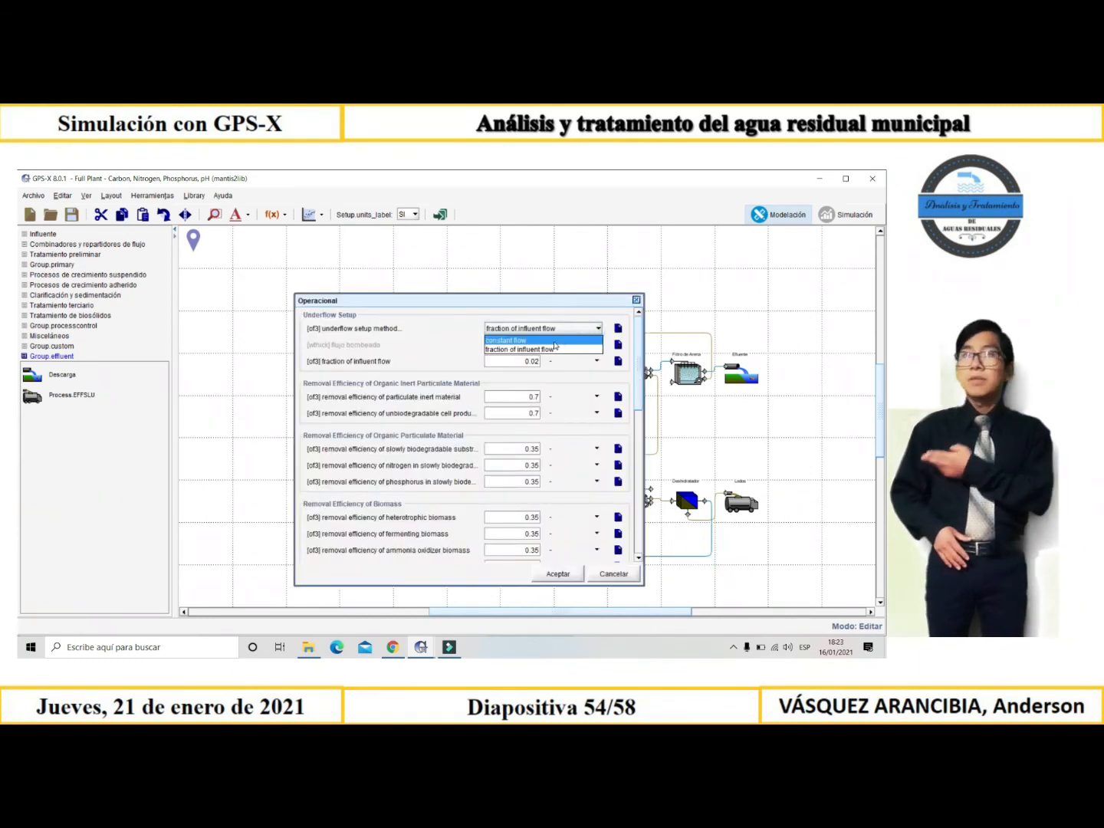
pyautogui.click(558, 341)
pyautogui.doubleClick(537, 346)
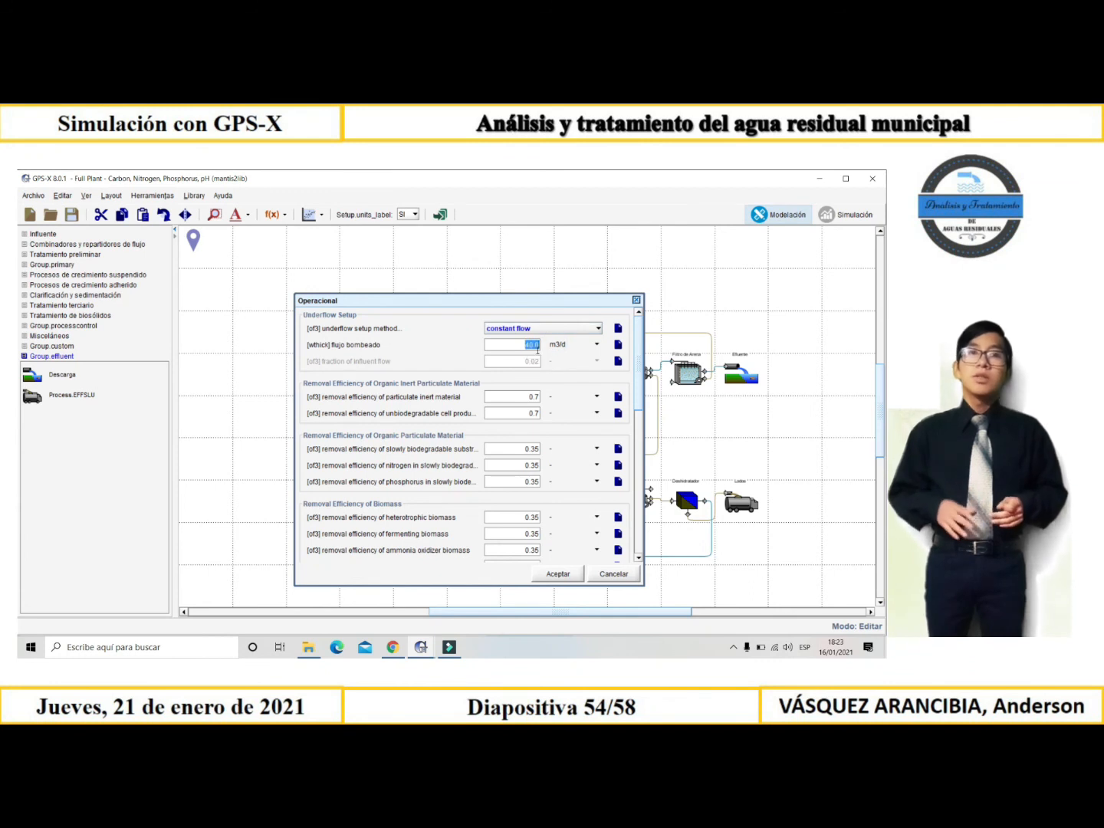
pyautogui.press('BackSpace')
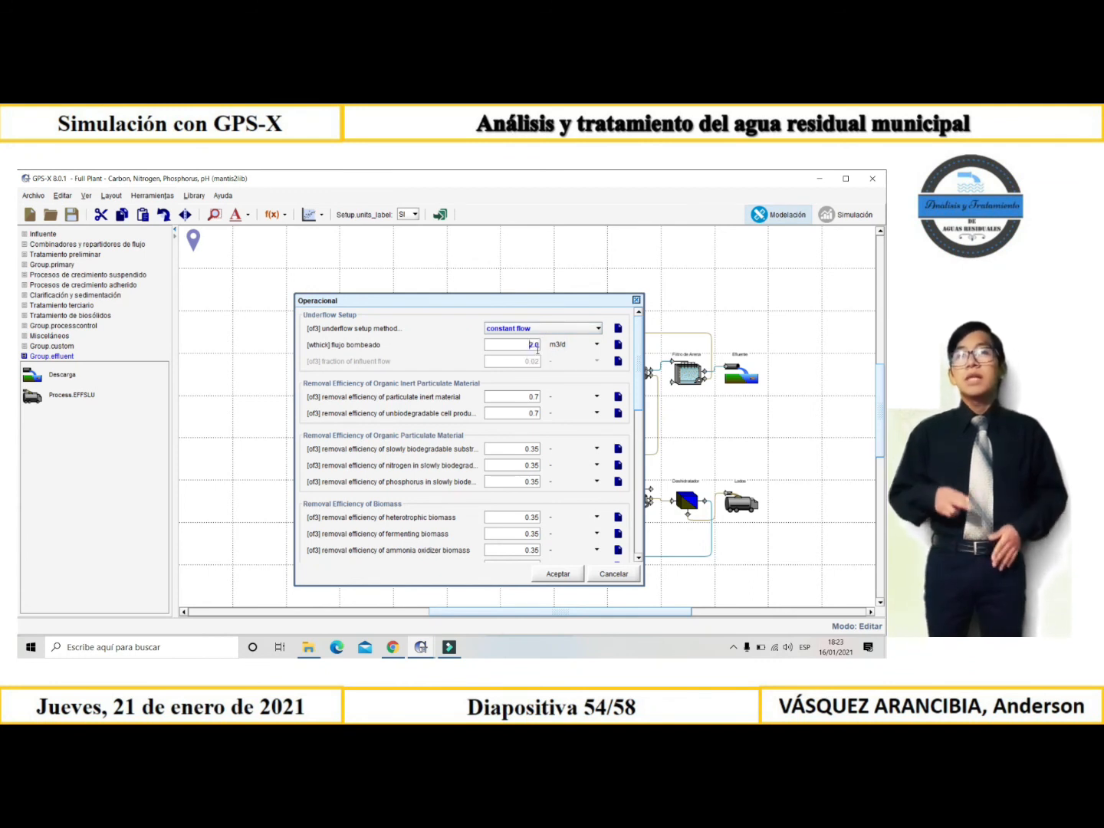
pyautogui.click(559, 574)
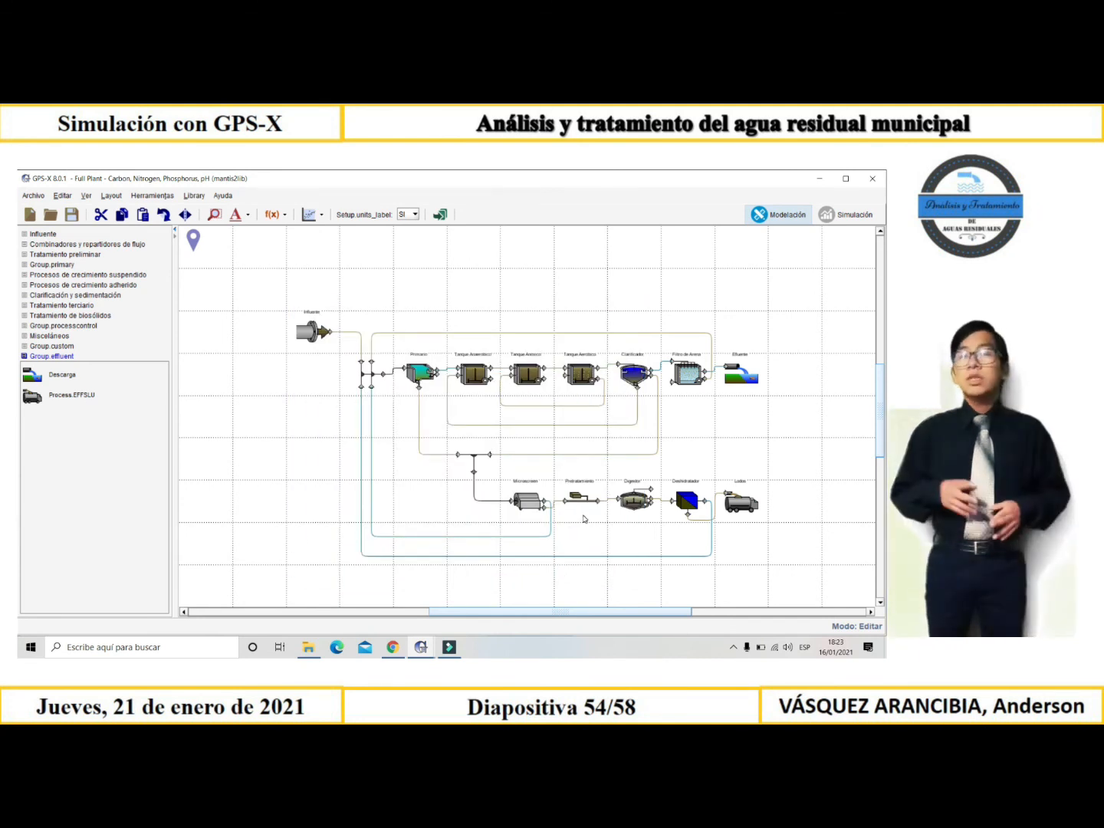
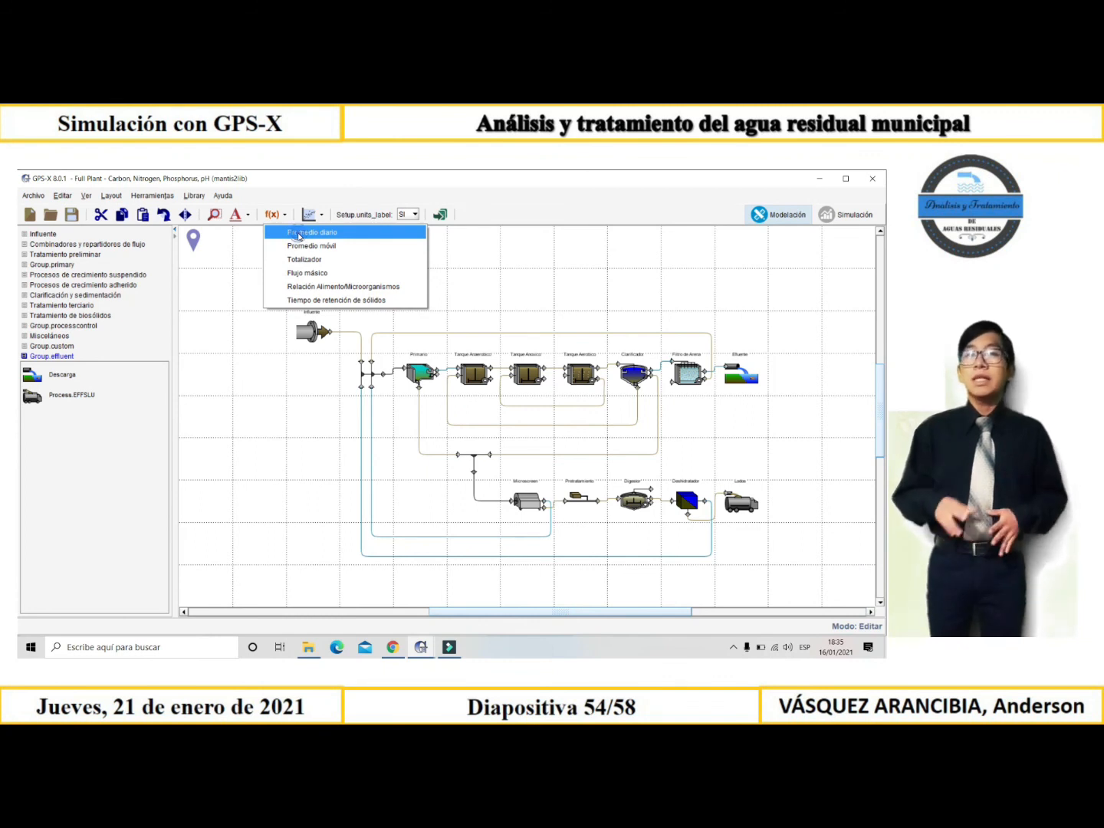
# - Start a daily average (Promedio diario) definition and include the Clarificador's of2 stream
pyautogui.click(301, 234)
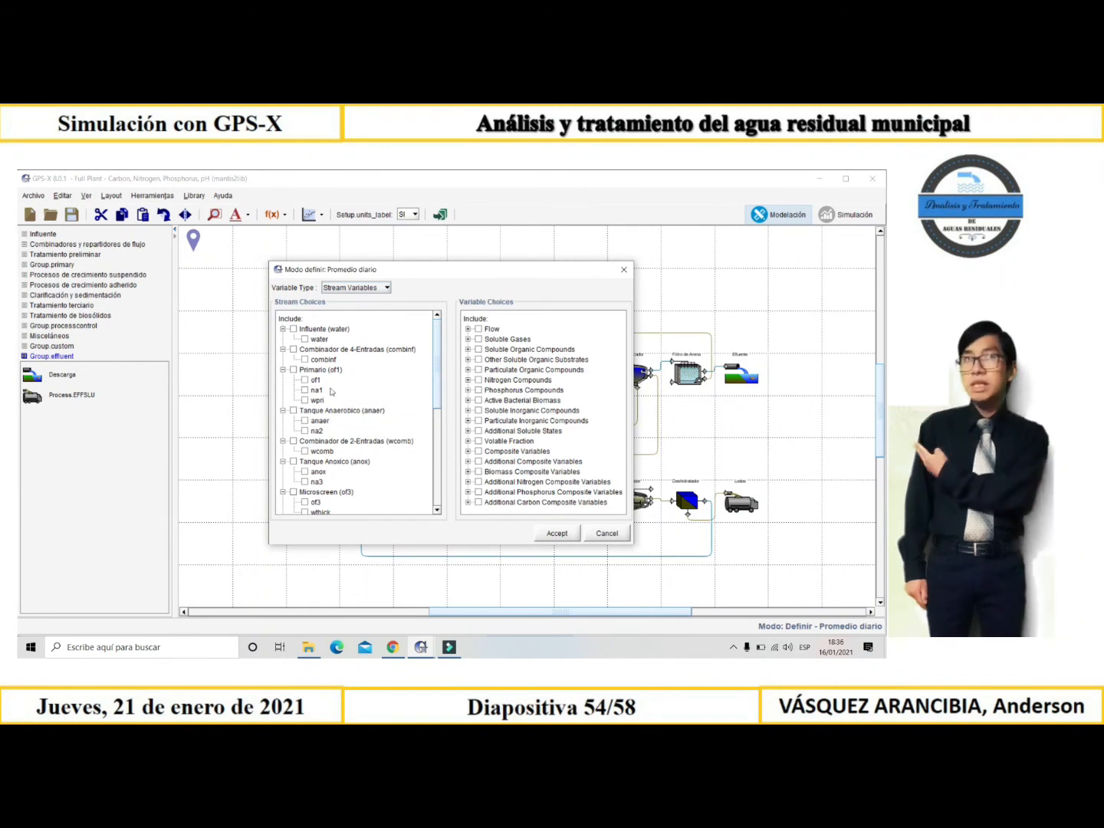
pyautogui.scroll(-2, 339, 384)
pyautogui.scroll(-1, 339, 384)
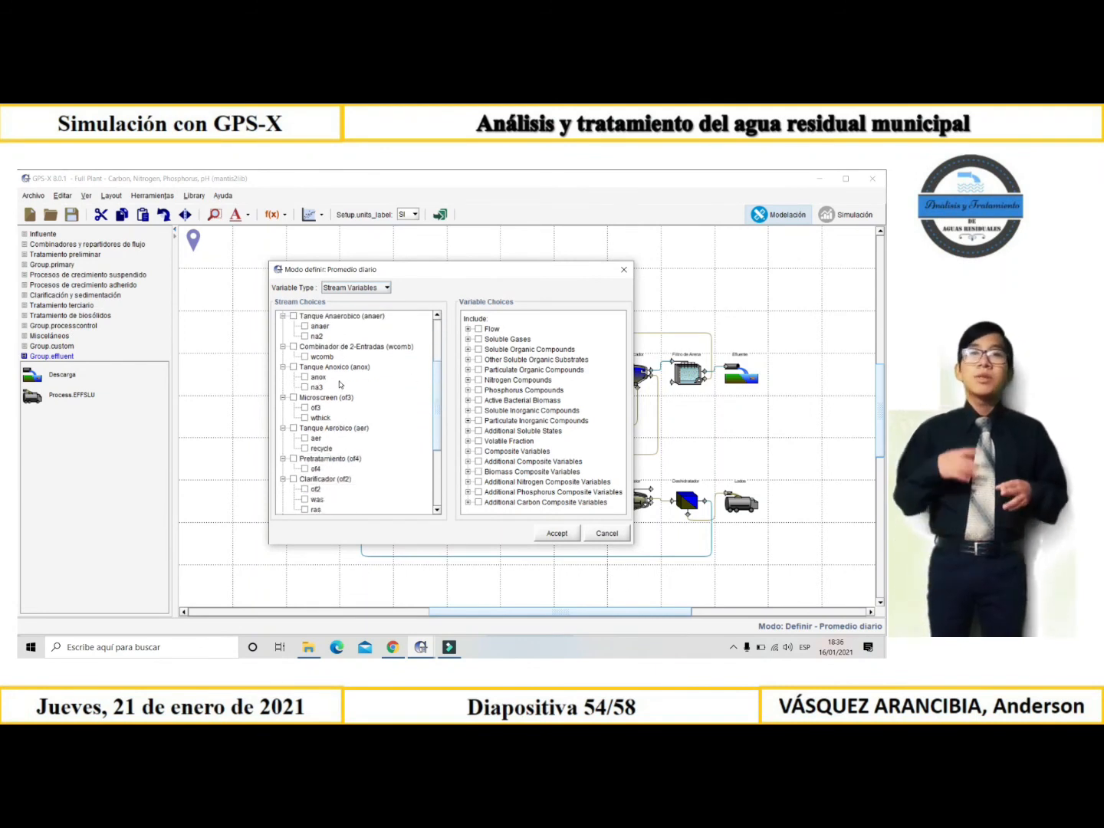
pyautogui.scroll(-1, 340, 384)
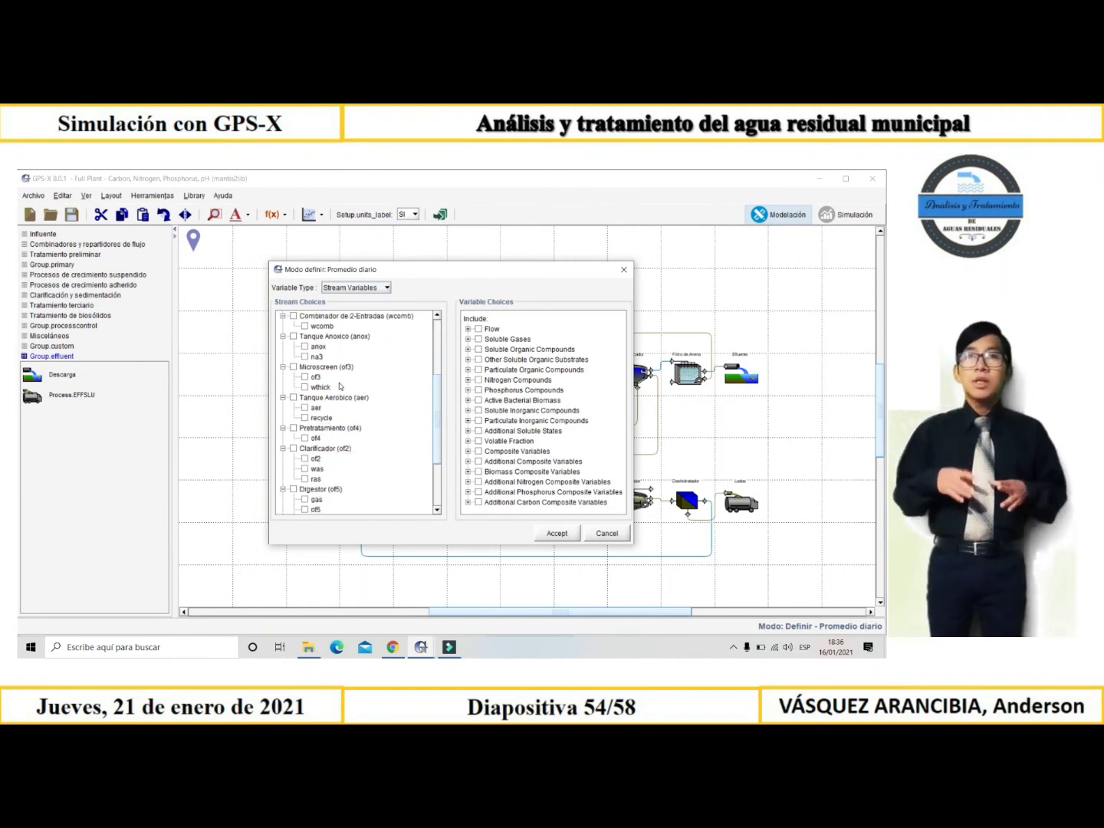
pyautogui.click(304, 459)
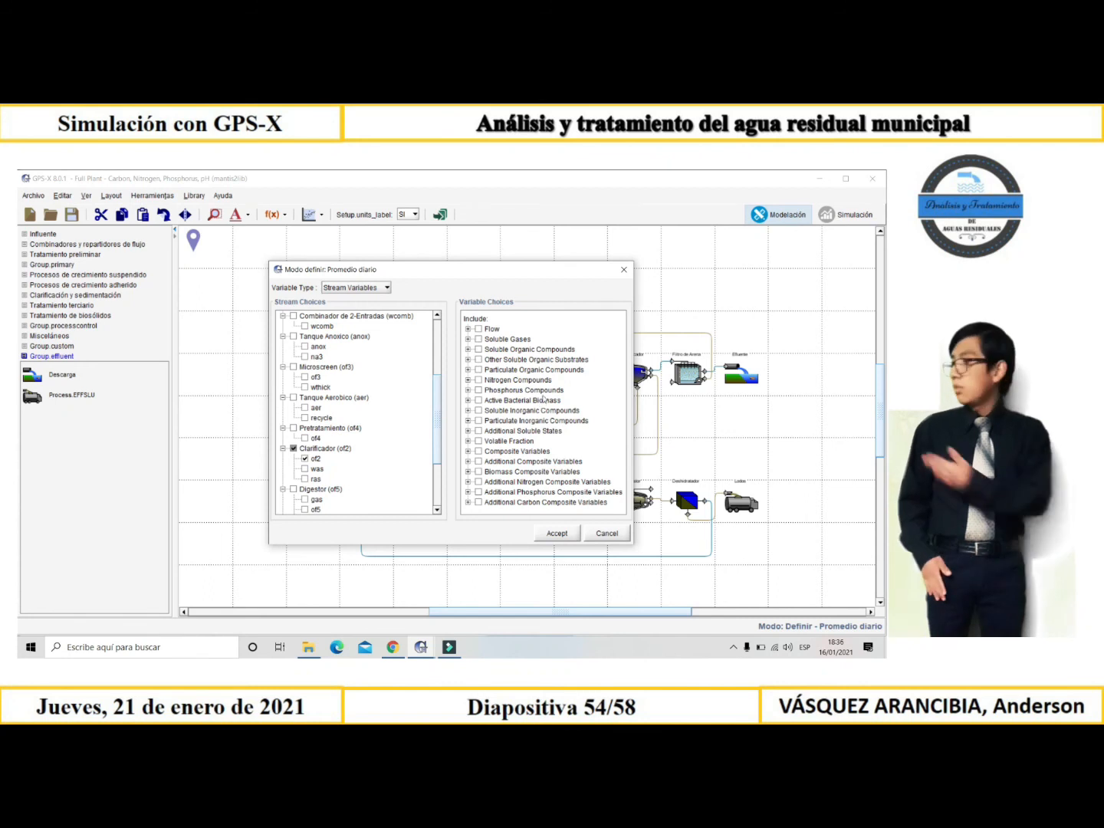
# - Include ammonia nitrogen from the nitrogen compounds and ortho-phosphate from the phosphorus compounds in the daily average
pyautogui.click(468, 380)
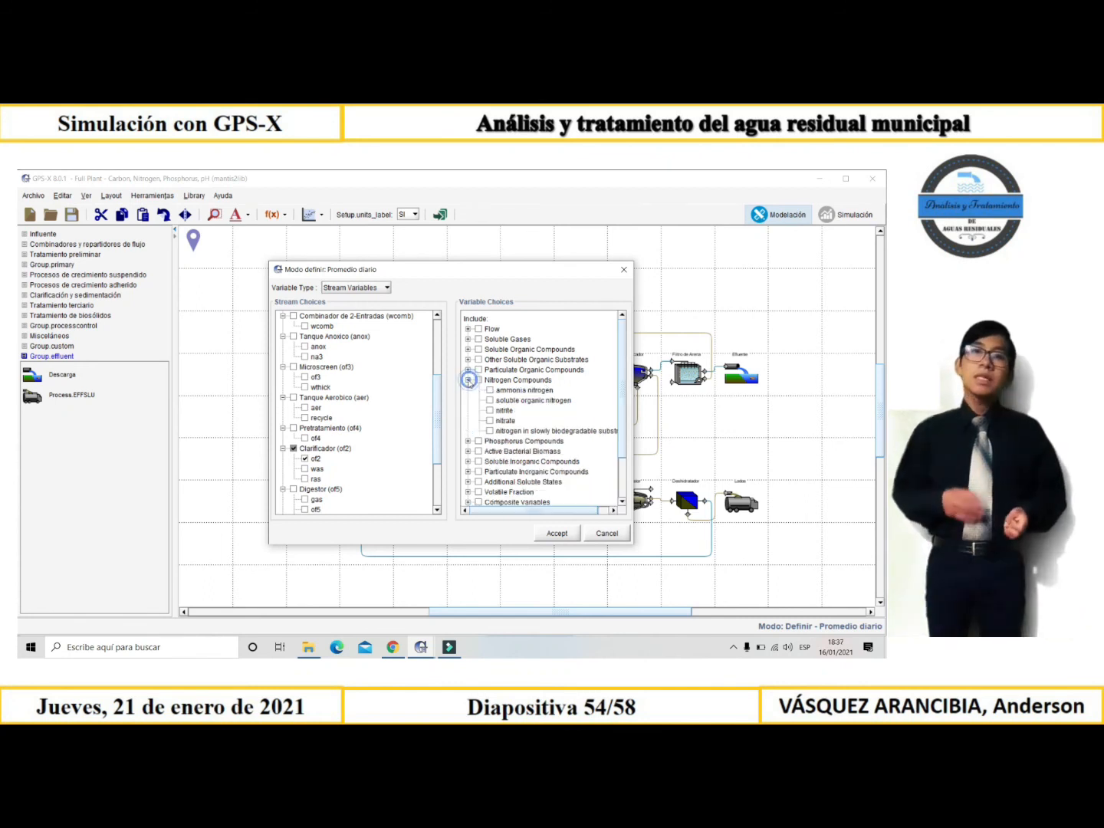
pyautogui.click(490, 390)
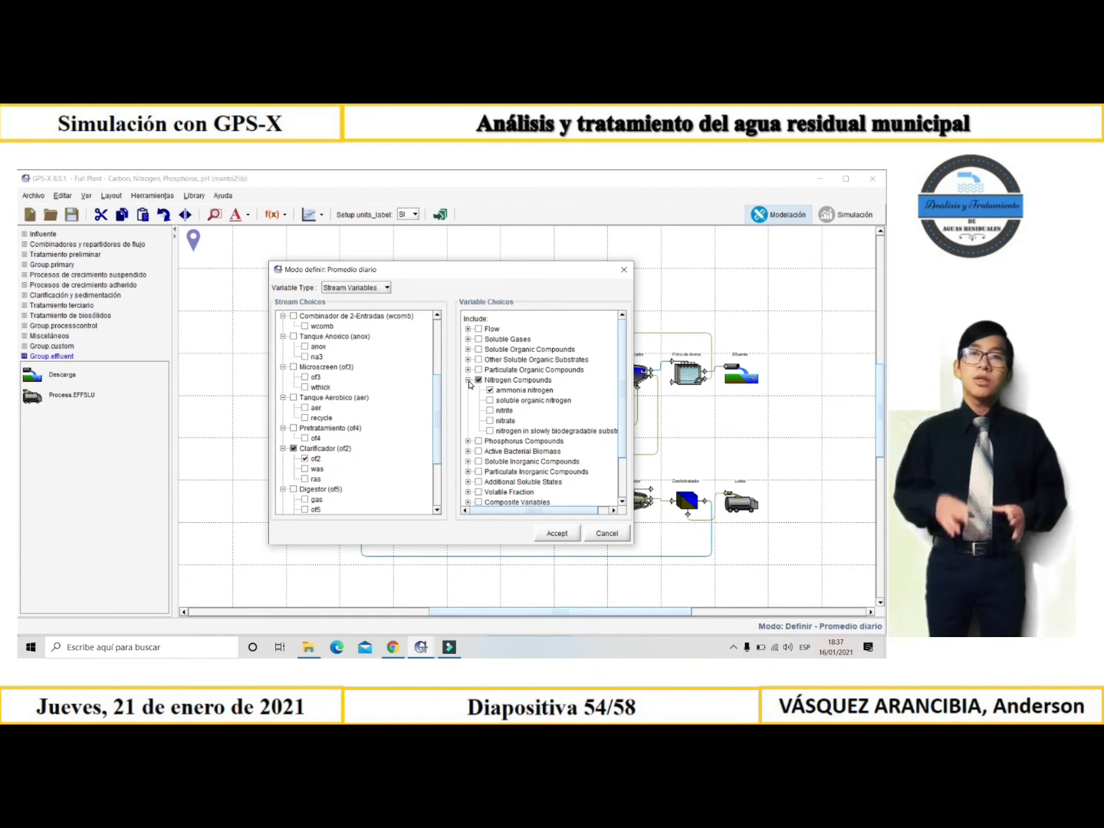
pyautogui.click(467, 379)
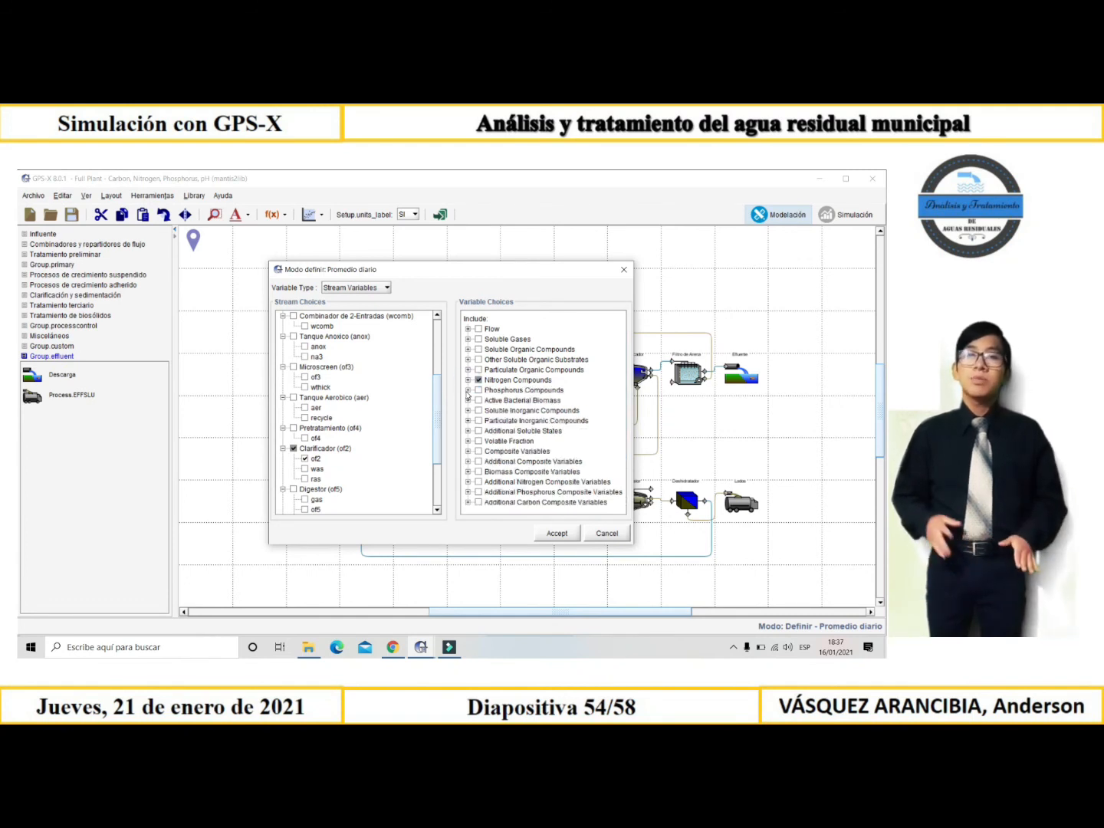
pyautogui.click(468, 391)
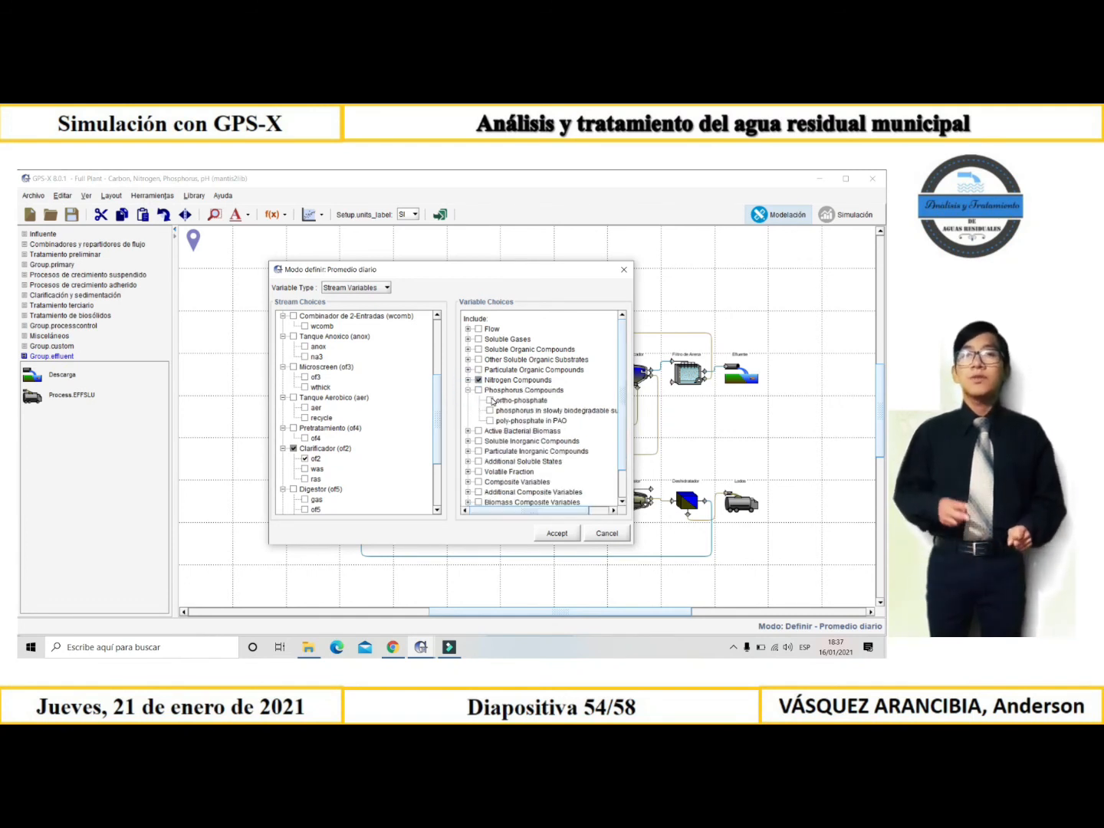
pyautogui.click(490, 401)
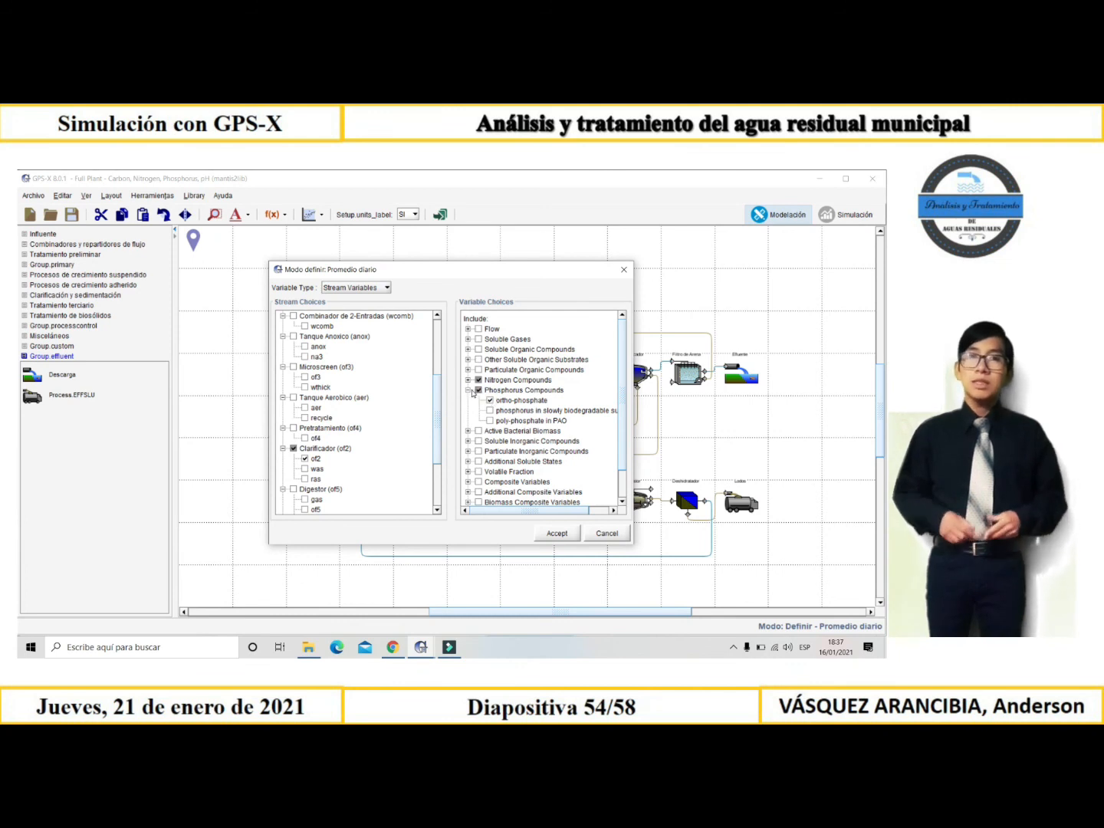
pyautogui.click(469, 391)
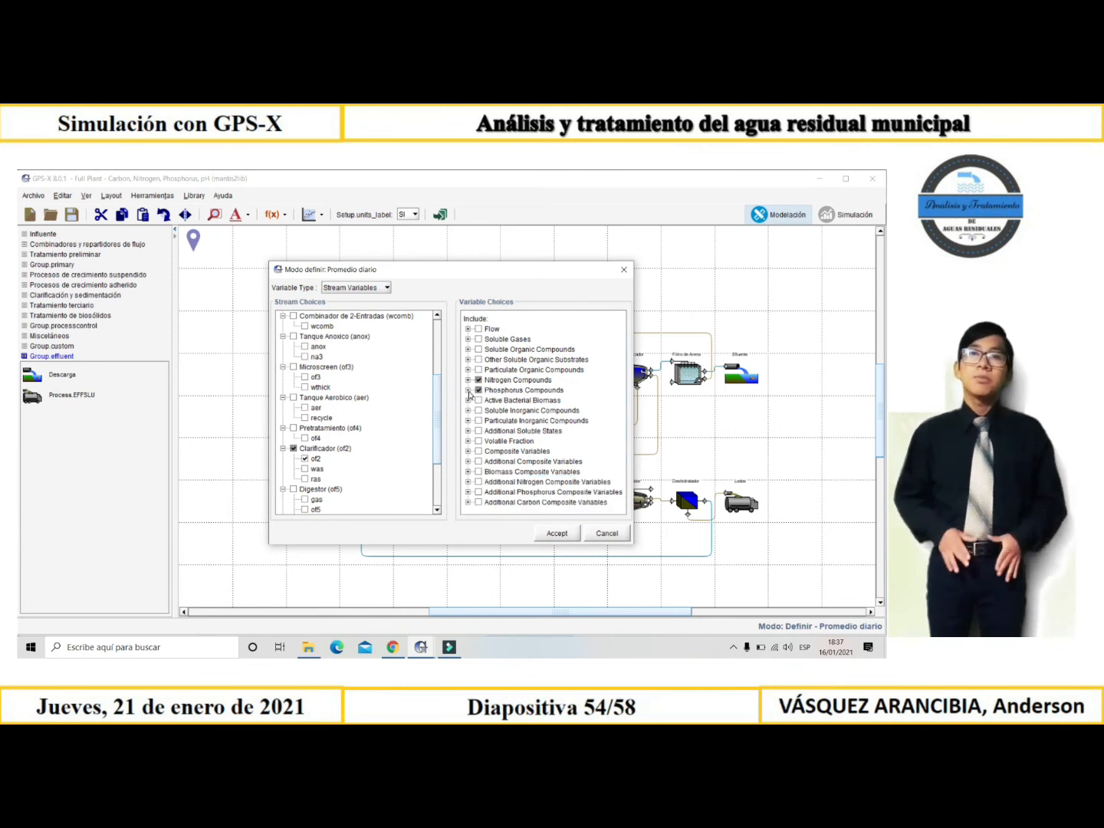
# - Include the composite variables total suspended solids, total COD, total TKN and total nitrogen in the daily average
pyautogui.click(469, 452)
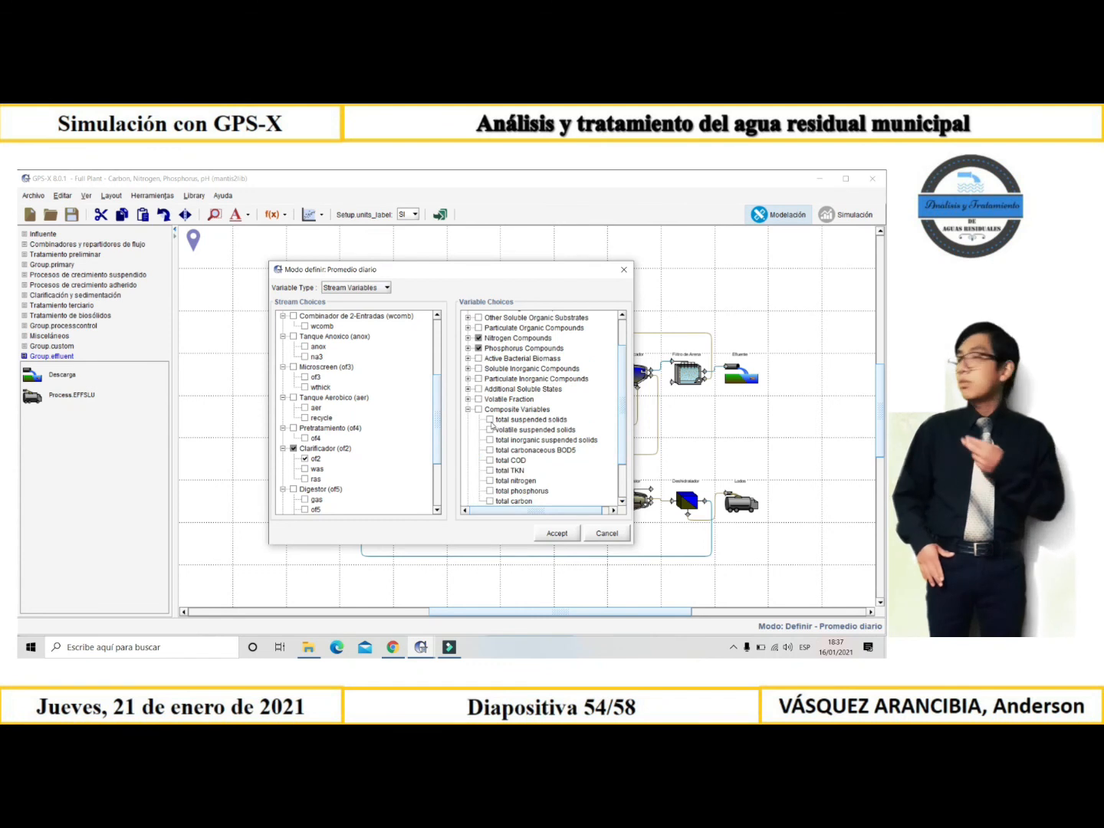
pyautogui.click(490, 420)
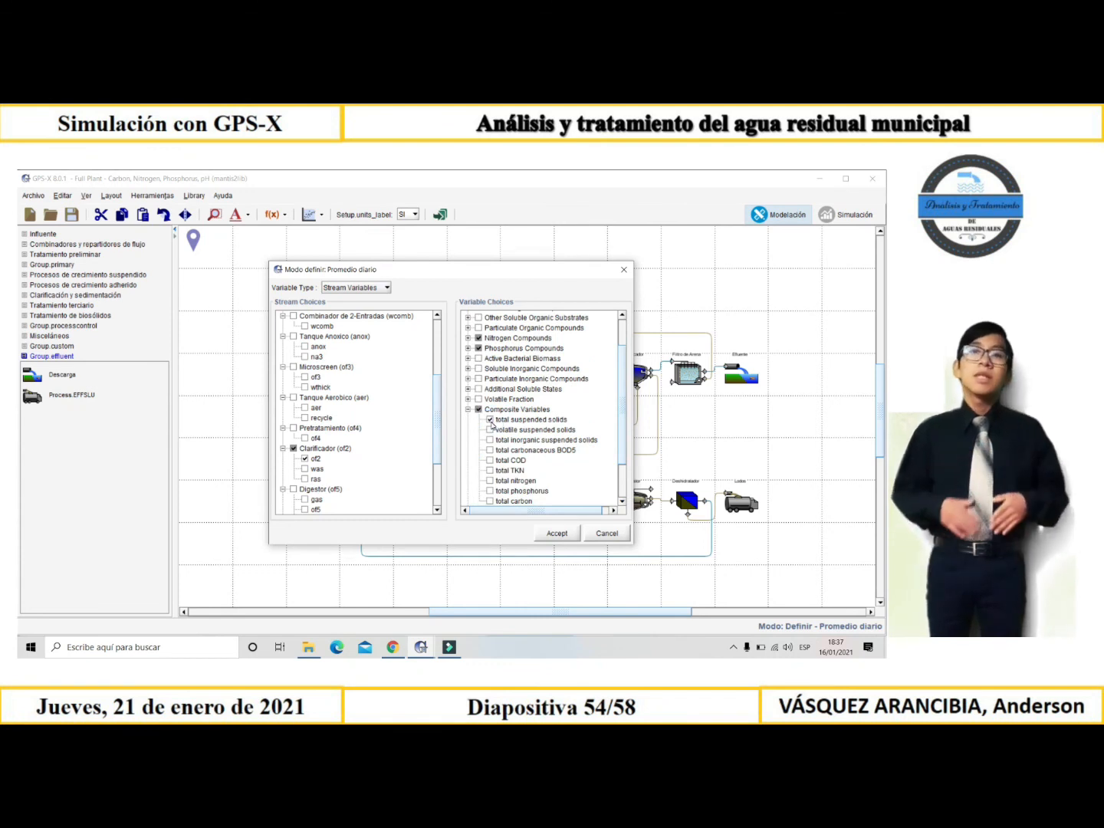
pyautogui.click(489, 461)
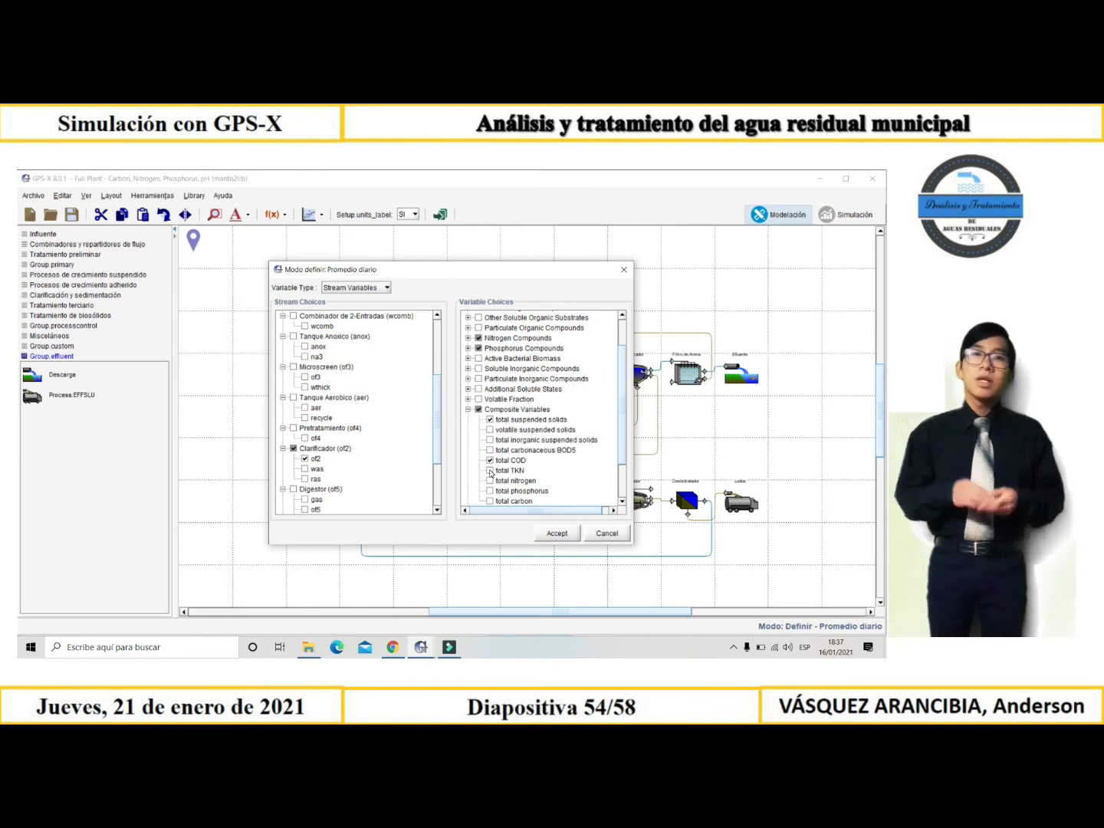
pyautogui.click(491, 471)
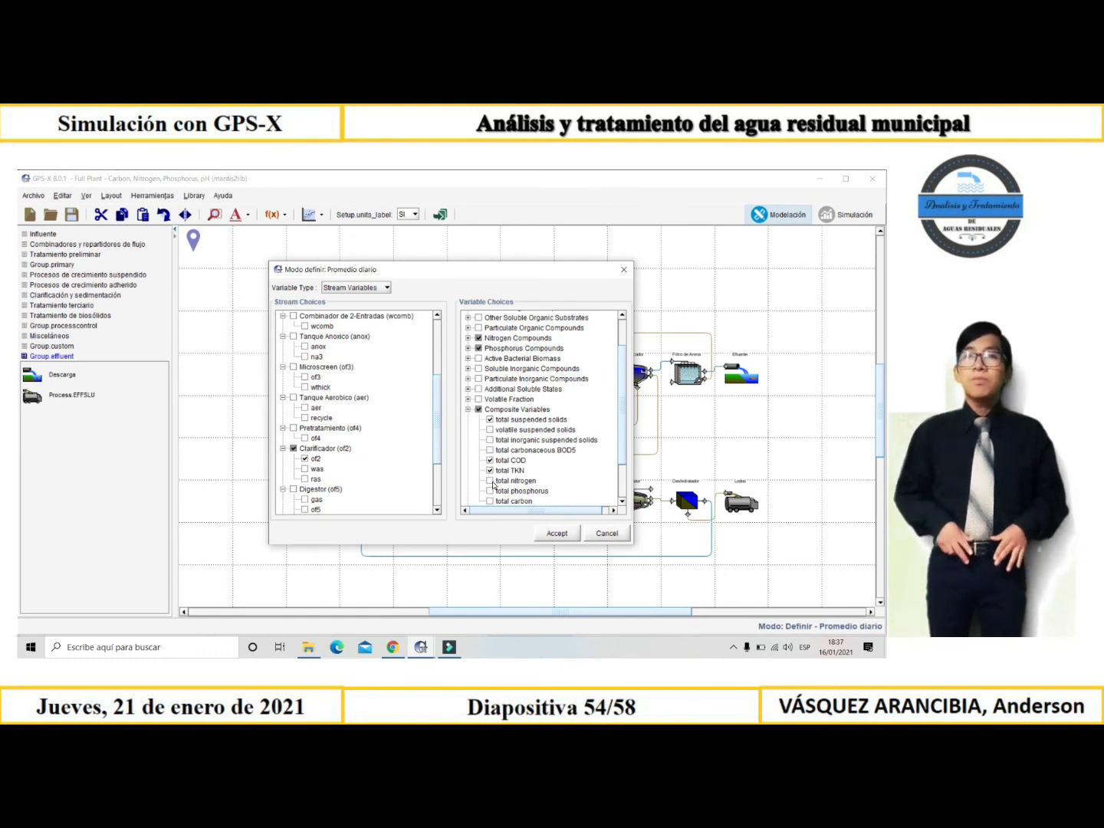
pyautogui.click(491, 480)
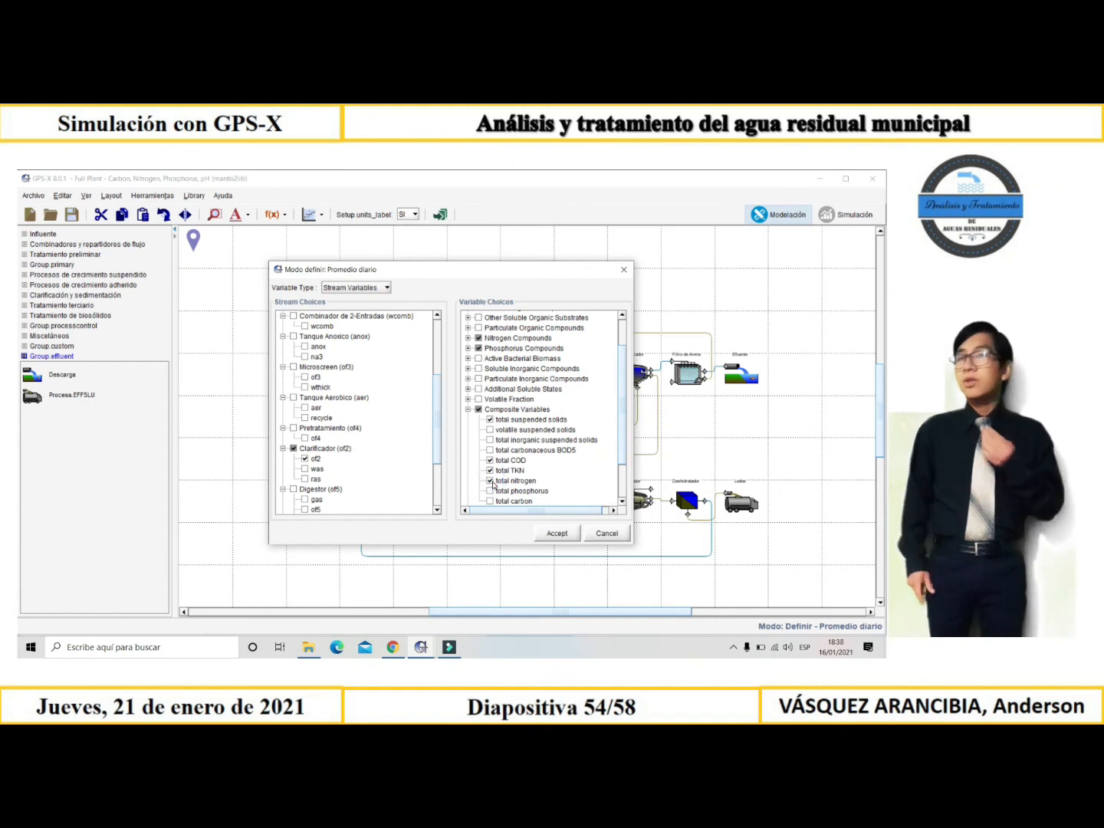
pyautogui.click(468, 410)
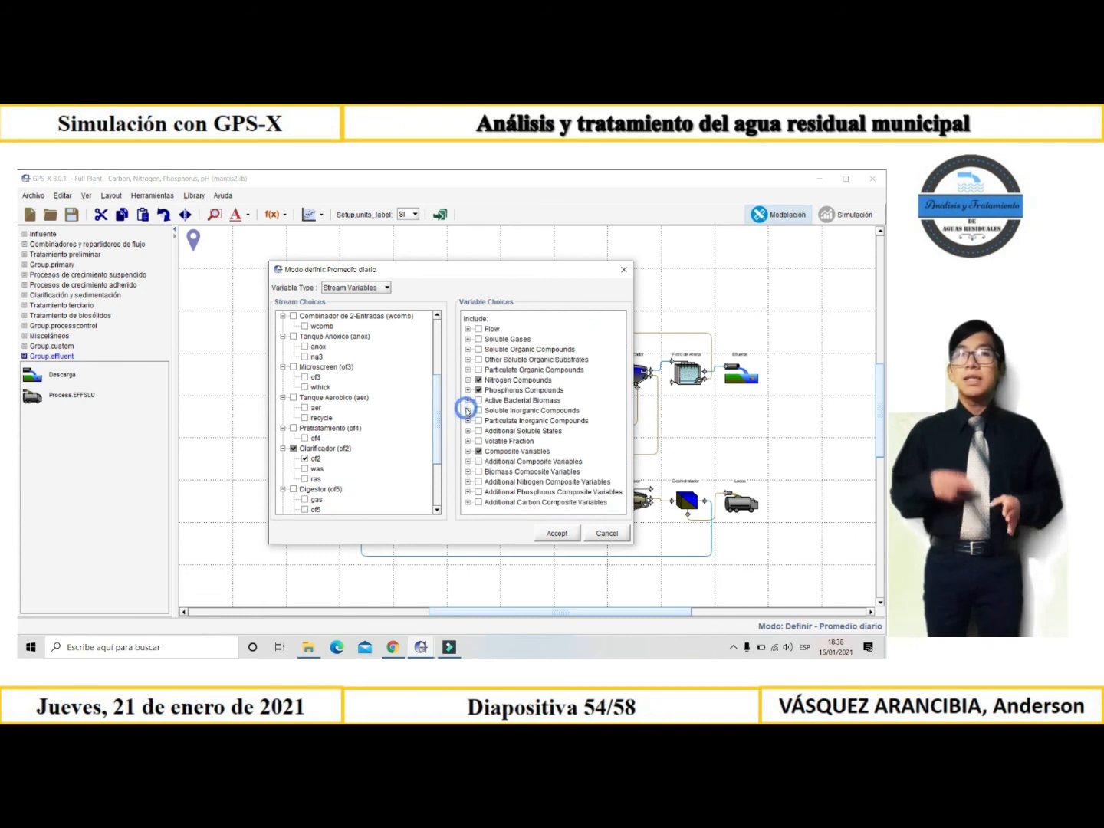
# - Add total ultimate carbonaceous BOD from the additional composite variables and accept the daily average definition
pyautogui.click(468, 461)
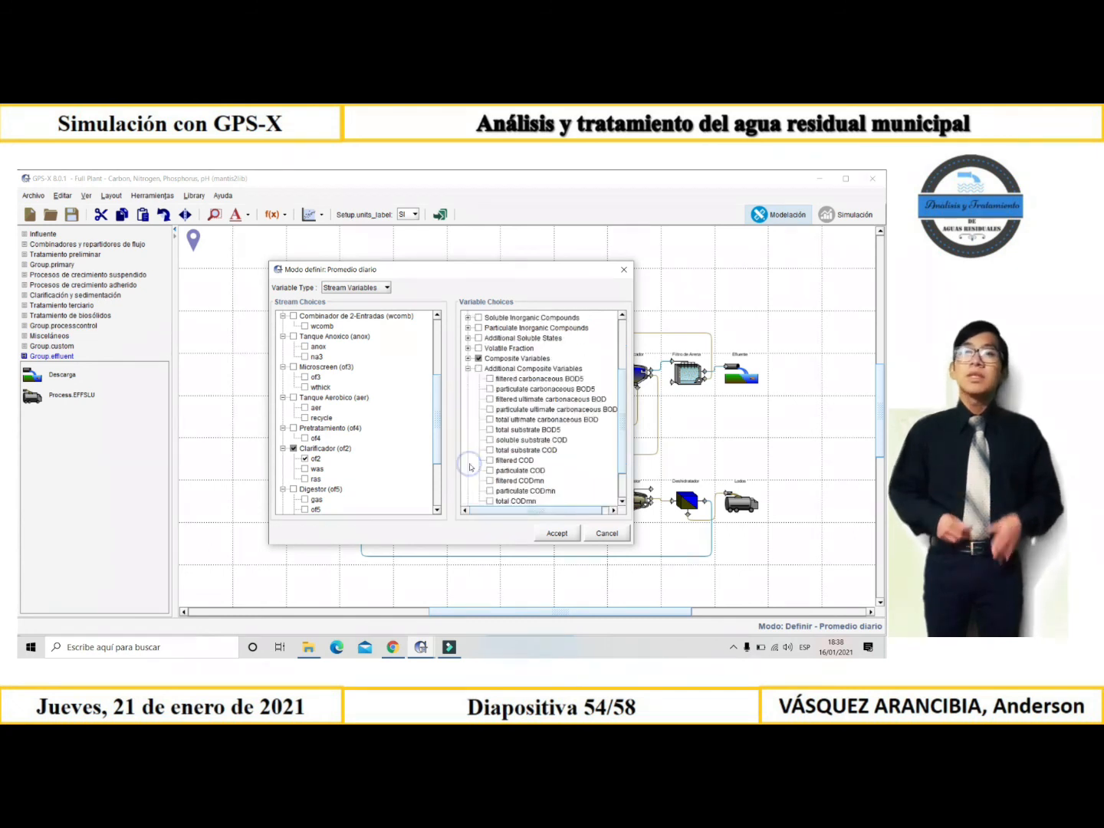
pyautogui.click(491, 419)
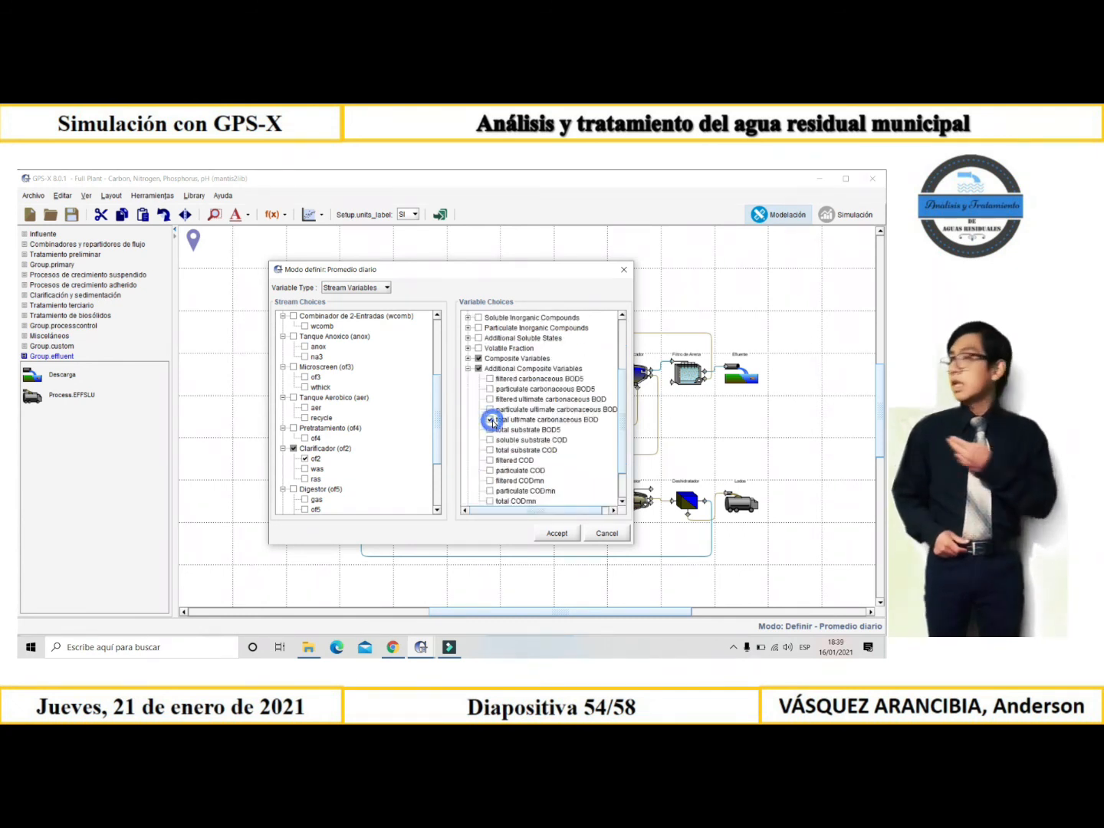
pyautogui.click(468, 368)
pyautogui.click(557, 533)
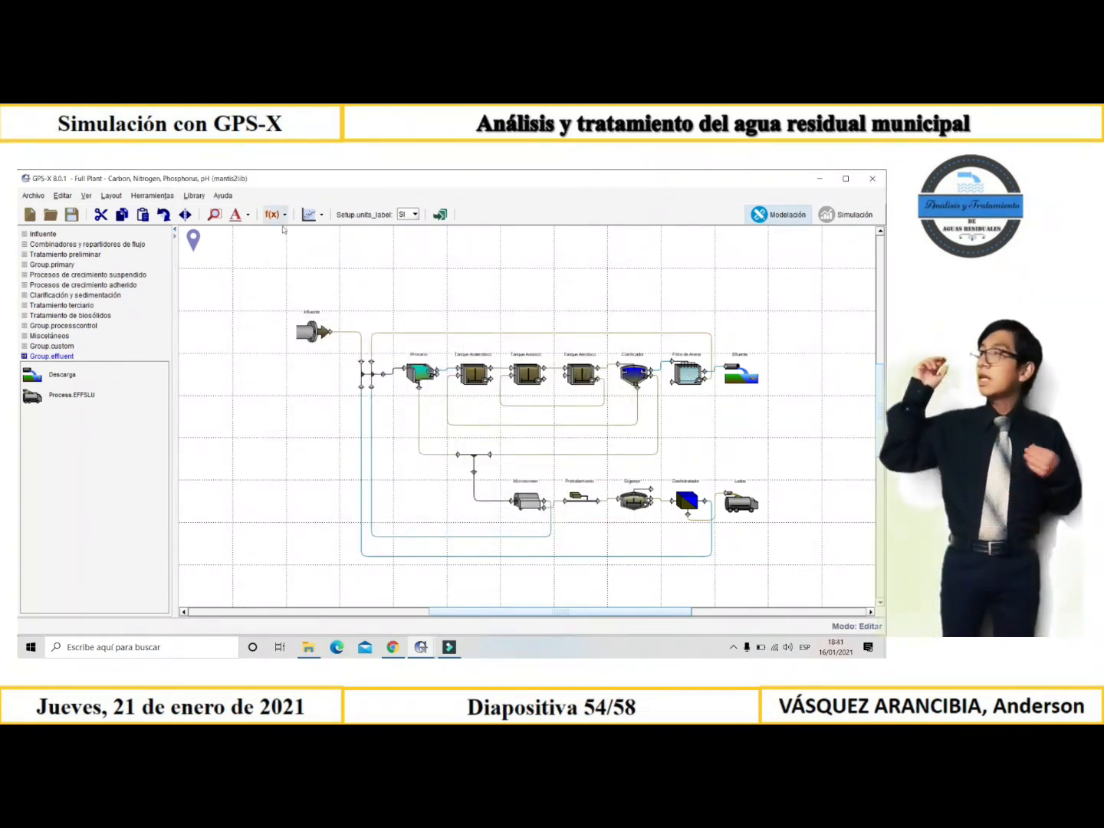
# - Start a mass flow (Flujo másico) definition and include the Clarificador's of2 and was streams
pyautogui.click(284, 214)
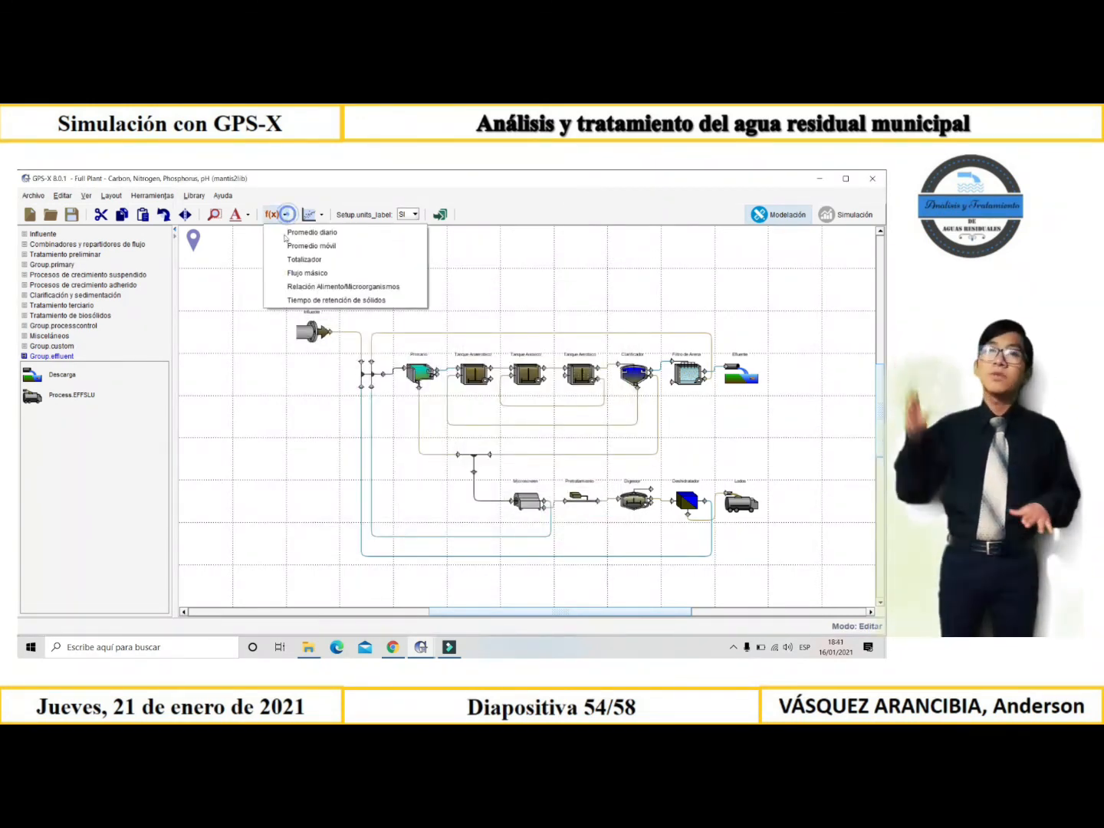
pyautogui.click(314, 274)
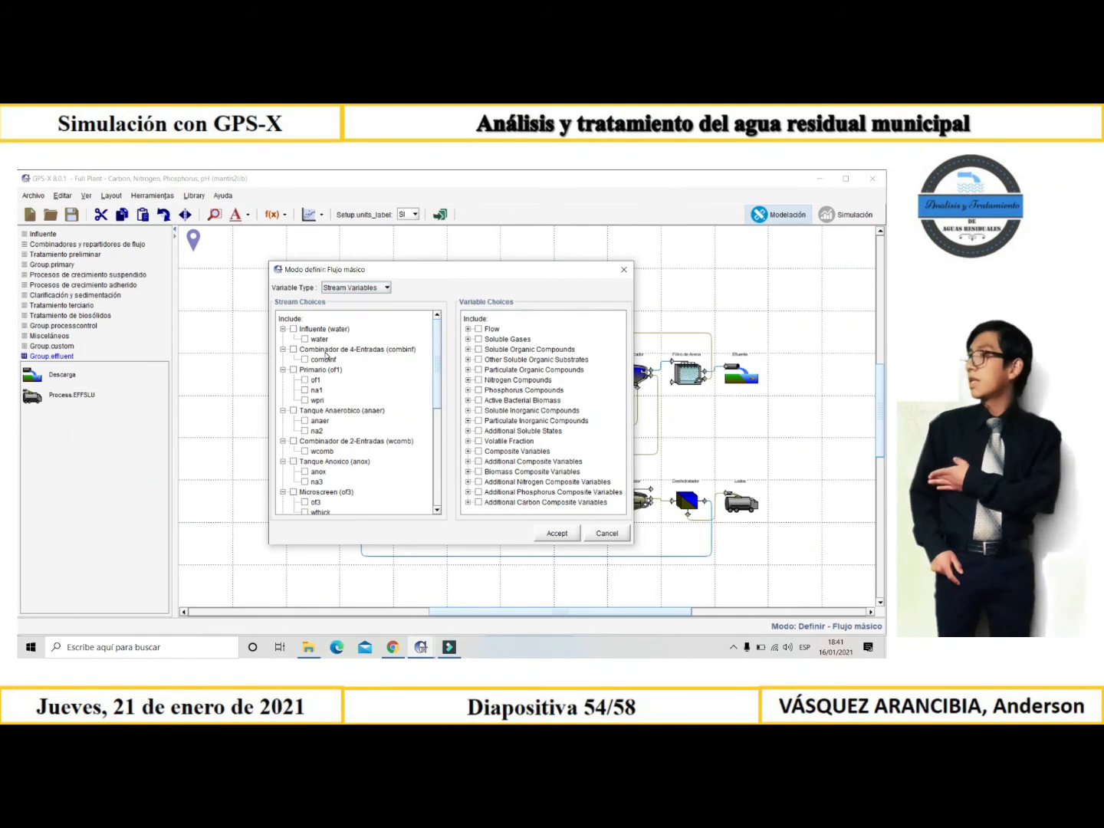
pyautogui.scroll(-3, 313, 377)
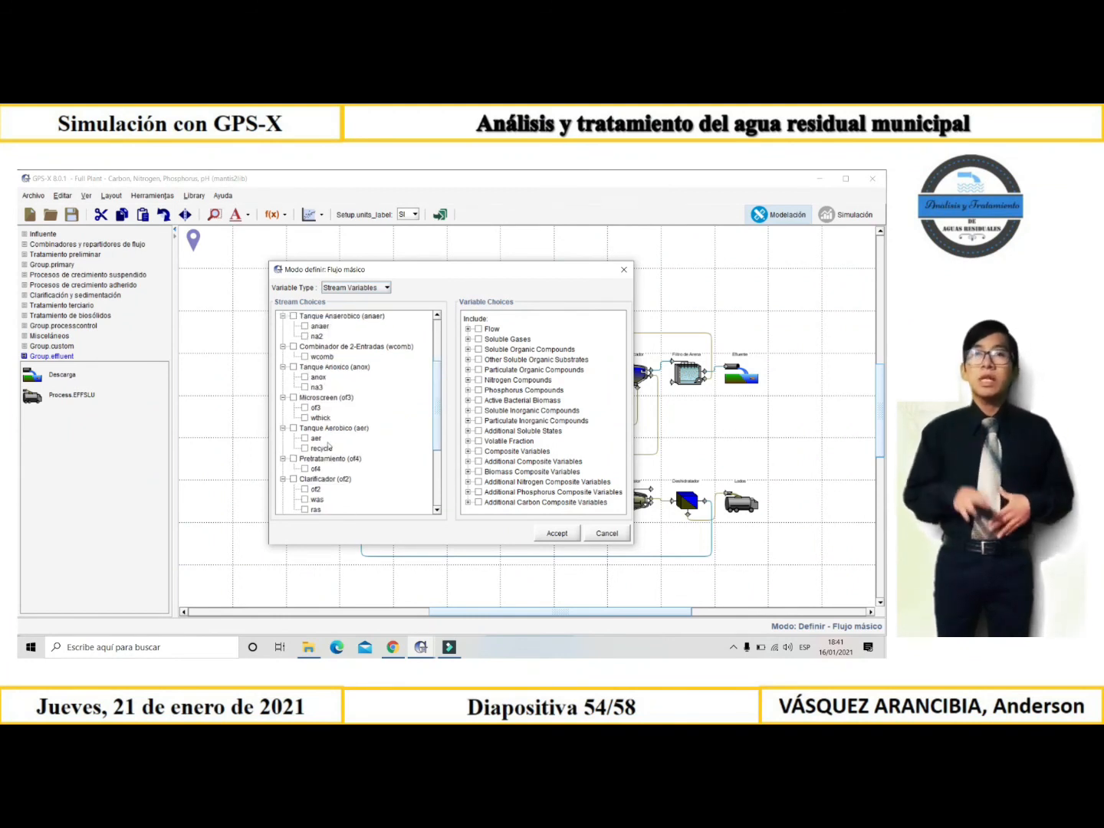
pyautogui.click(305, 488)
pyautogui.click(305, 498)
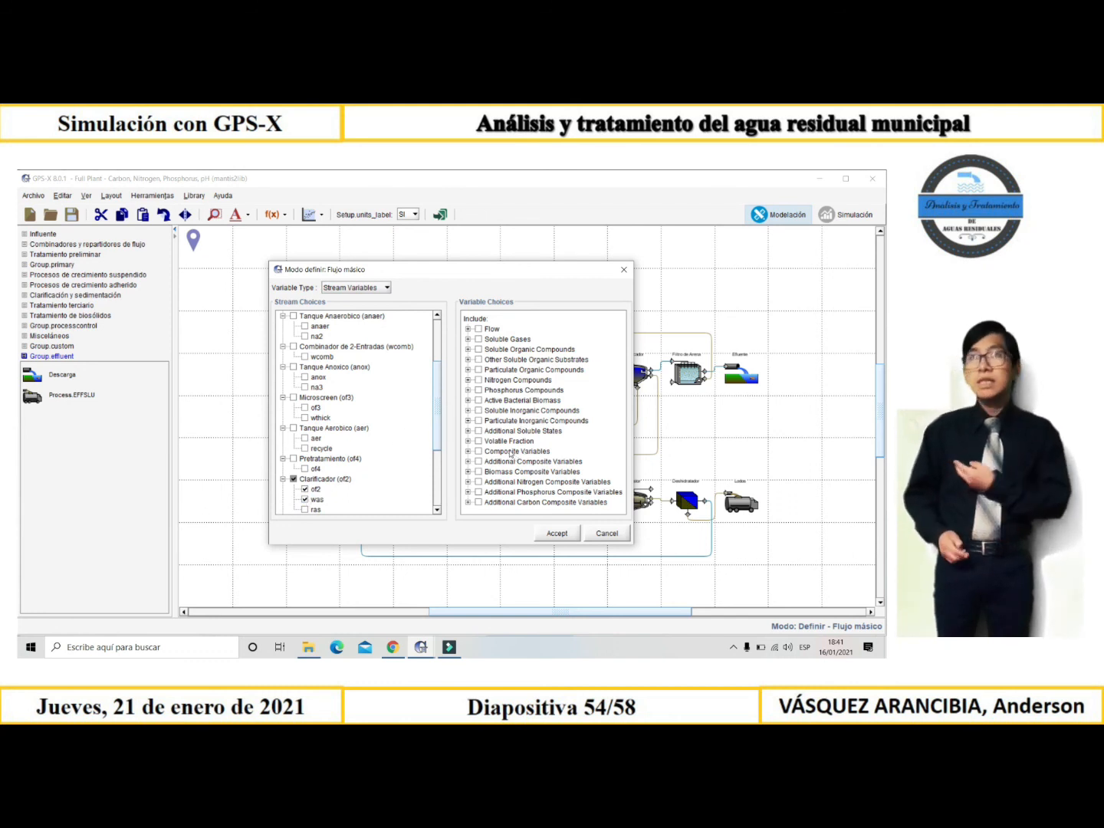
# - Include total suspended solids from the composite variables and accept the mass flow definition
pyautogui.click(468, 451)
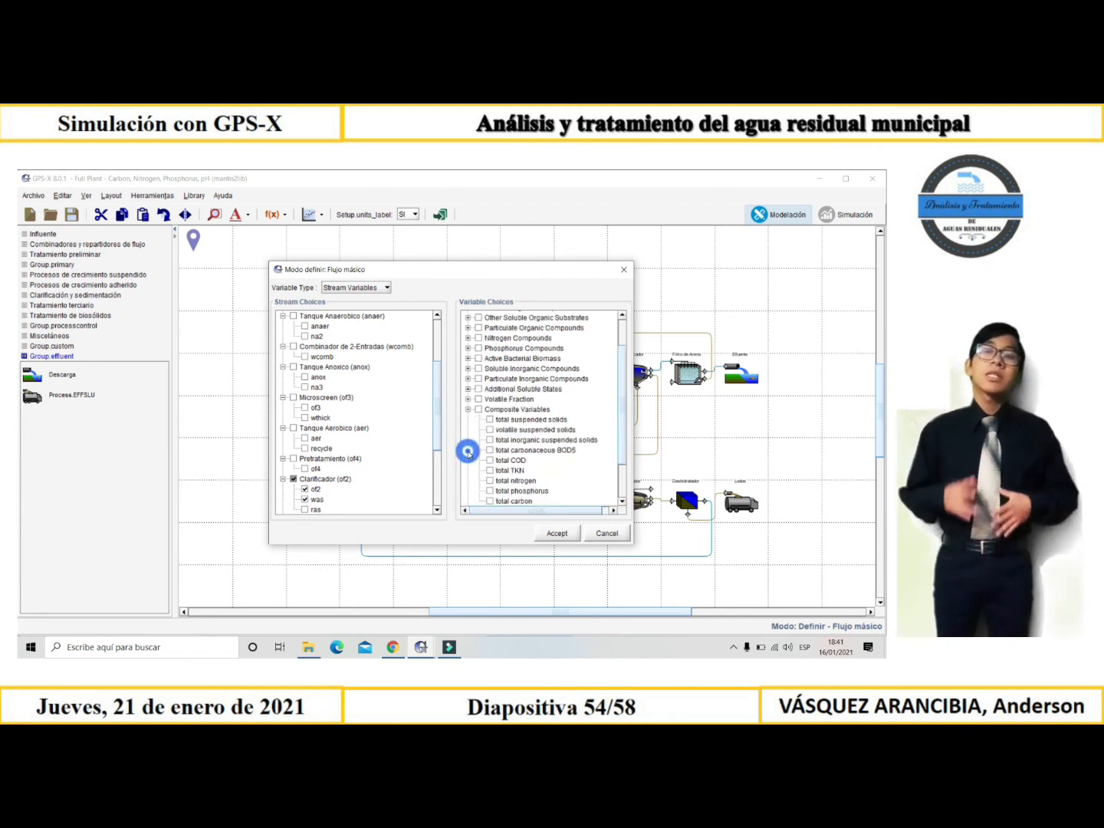
pyautogui.click(490, 419)
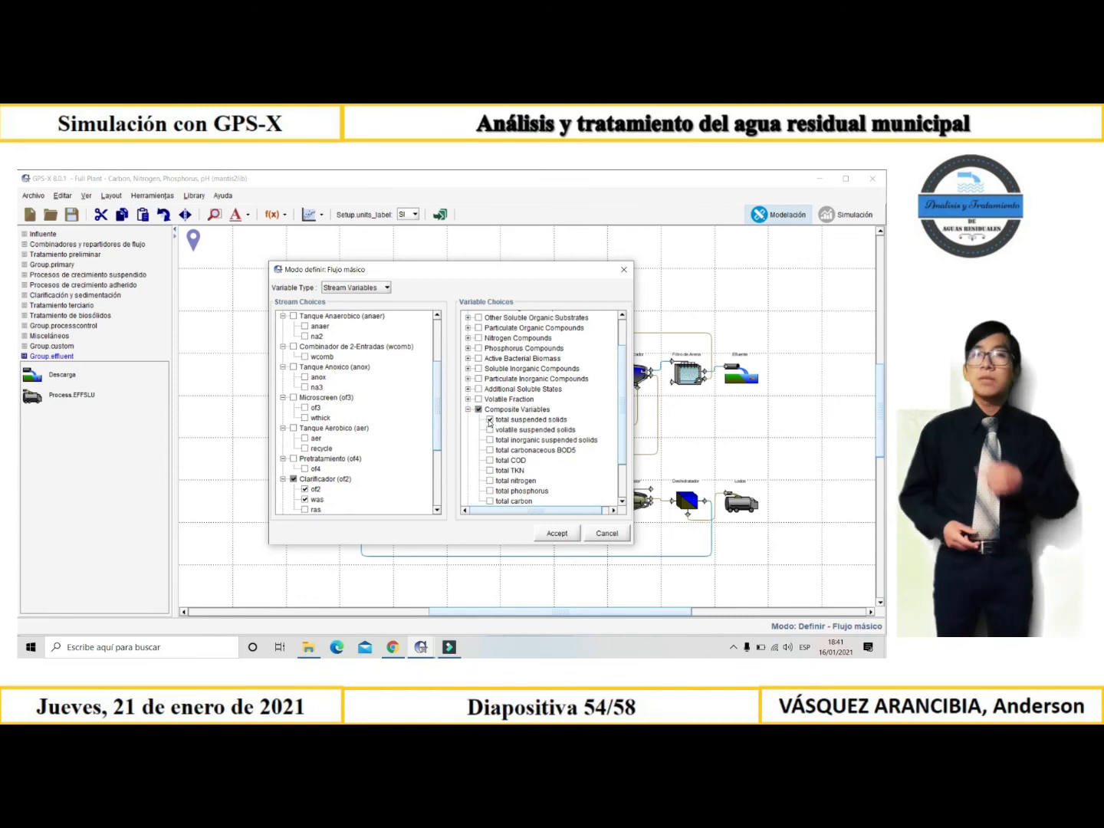
pyautogui.click(468, 409)
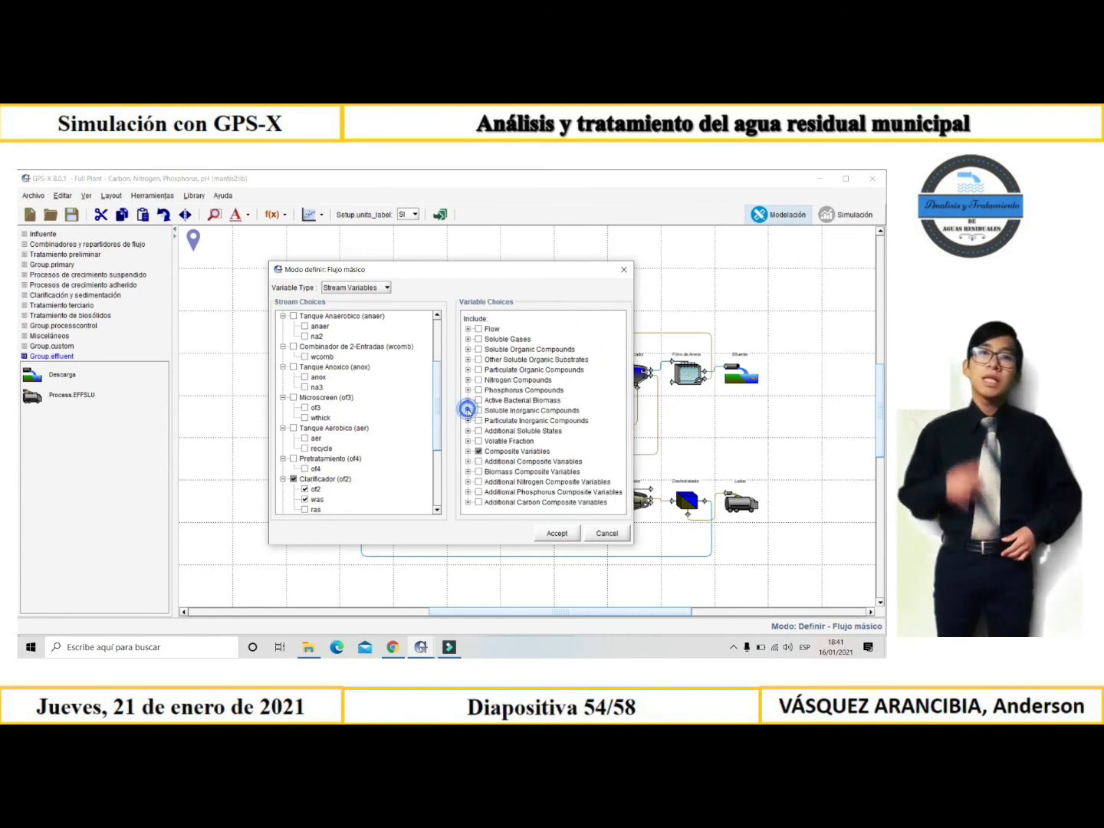
pyautogui.click(561, 535)
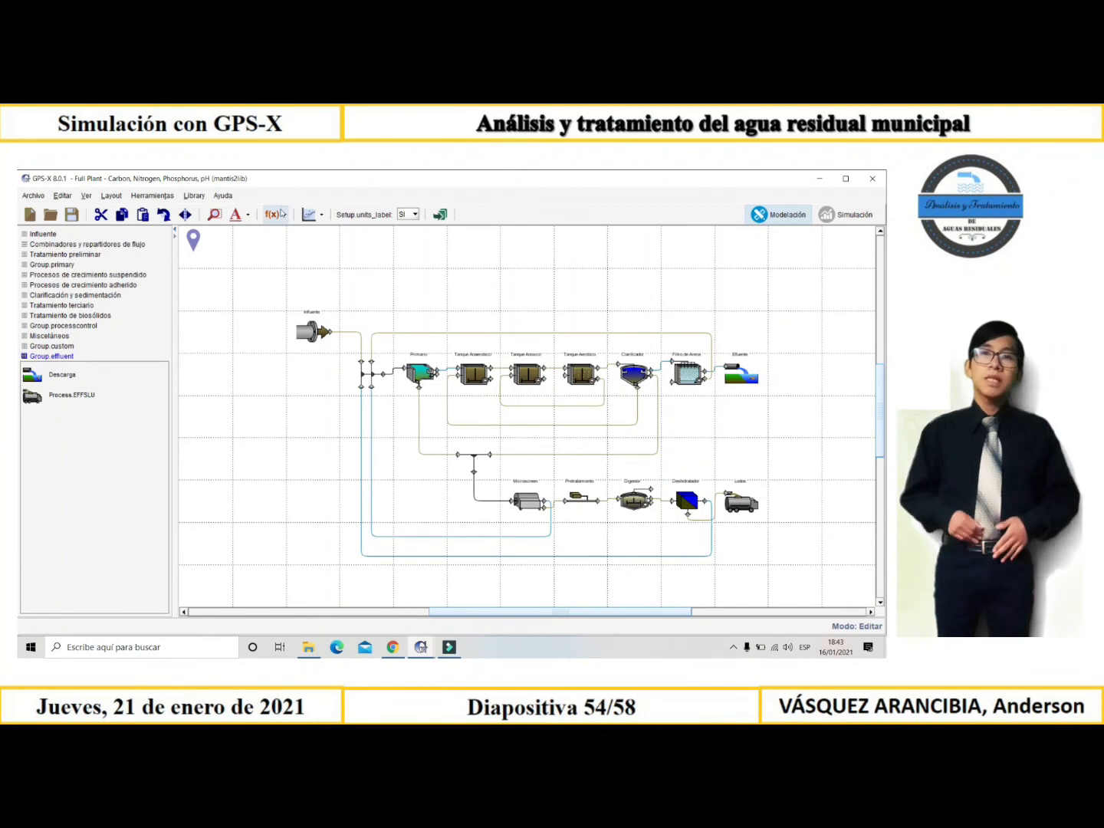
# - Create a new solids retention time (SRT) variable with the name Tanque
pyautogui.click(273, 214)
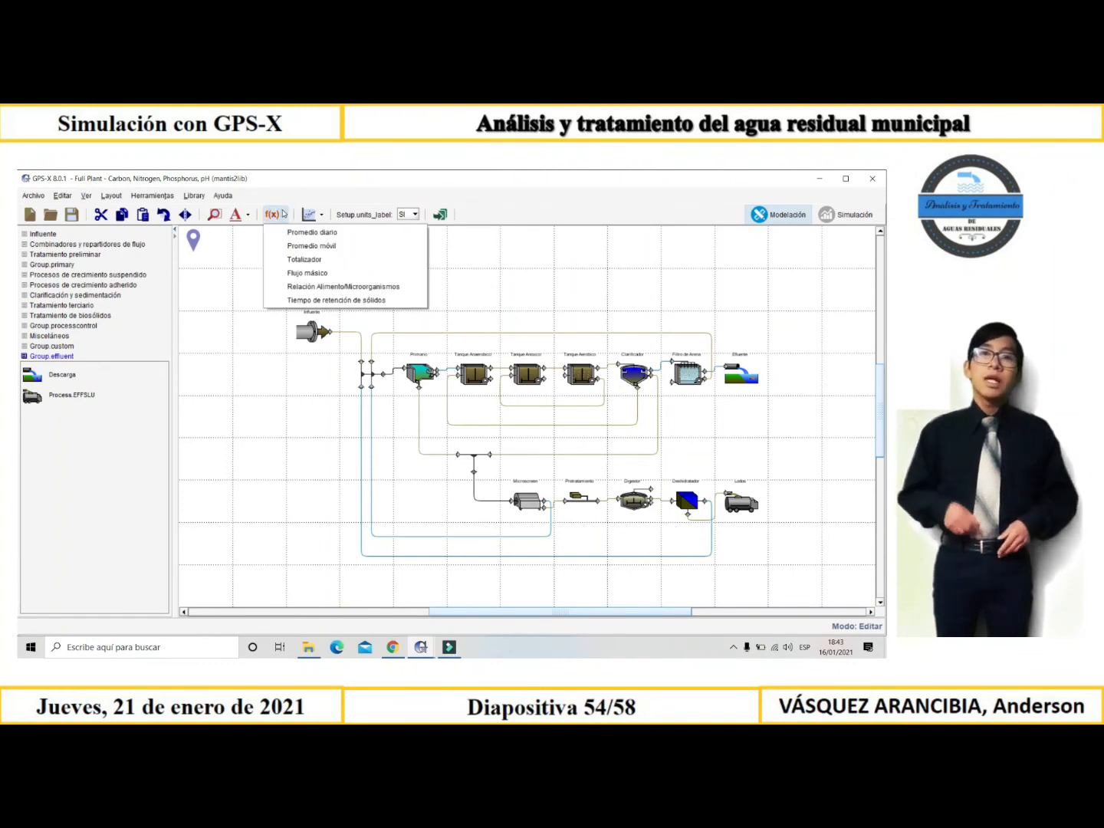
pyautogui.click(395, 299)
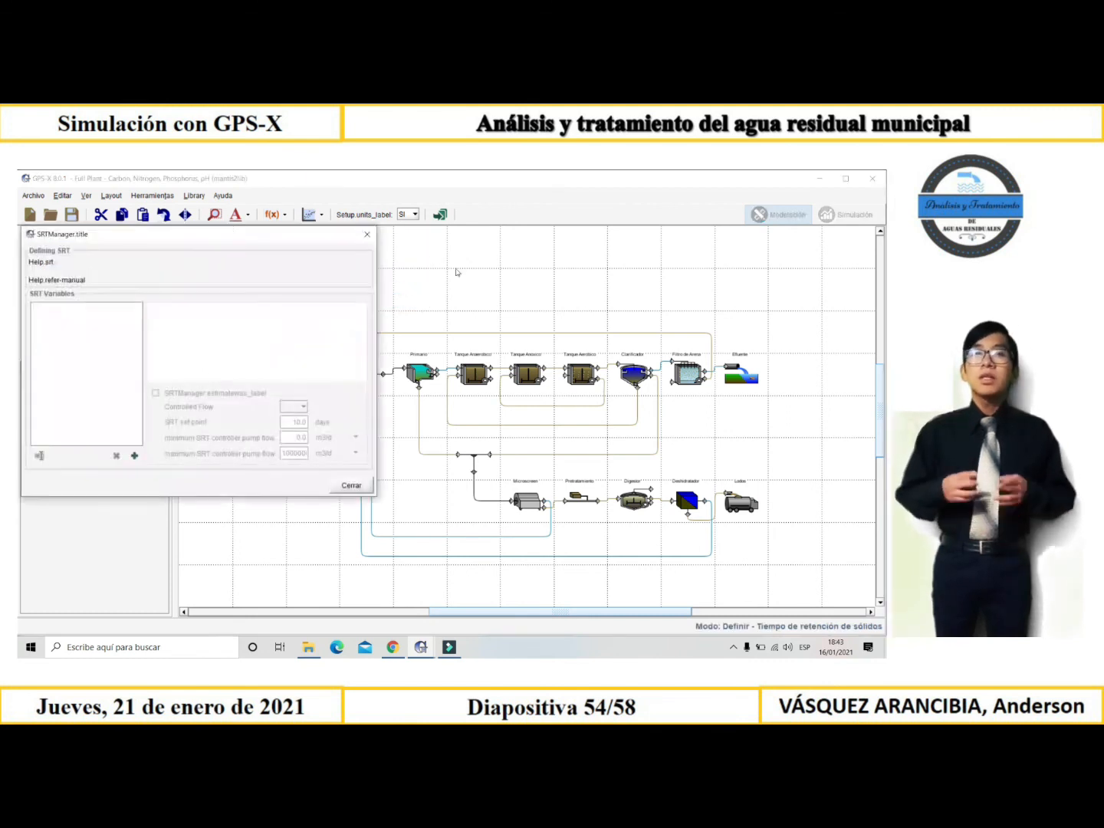
pyautogui.click(135, 455)
pyautogui.click(197, 372)
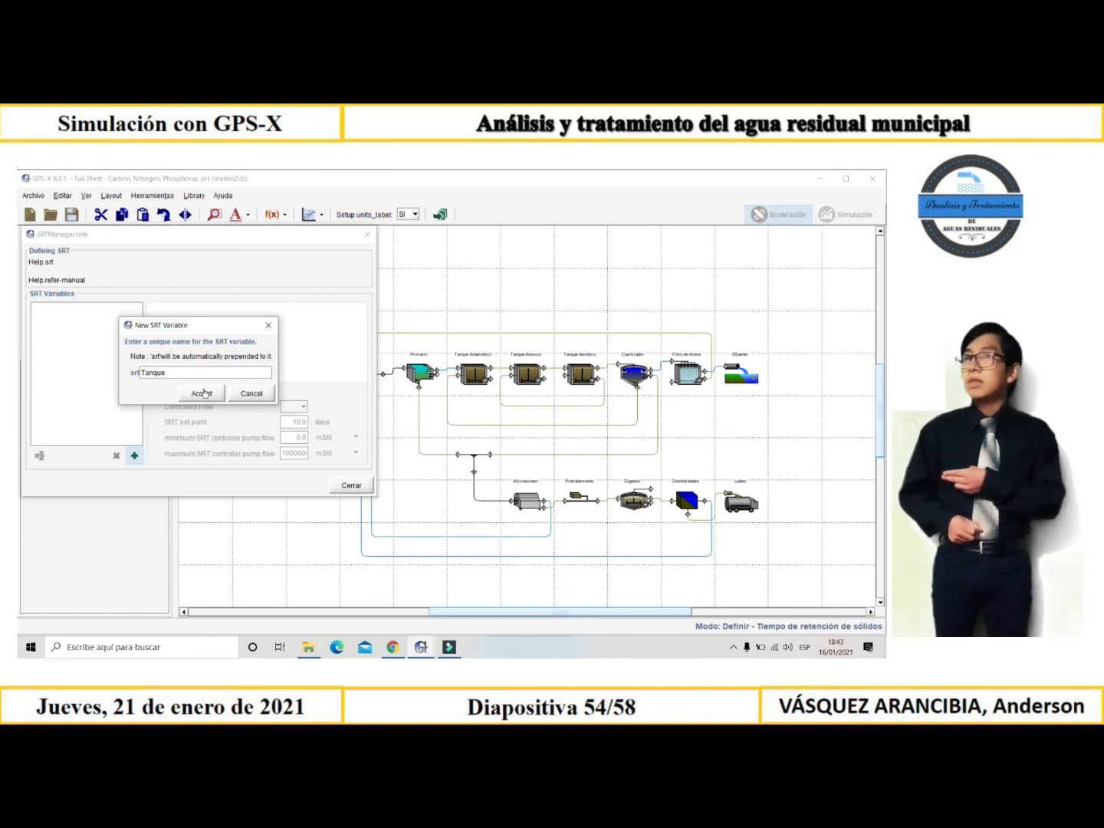
pyautogui.click(201, 393)
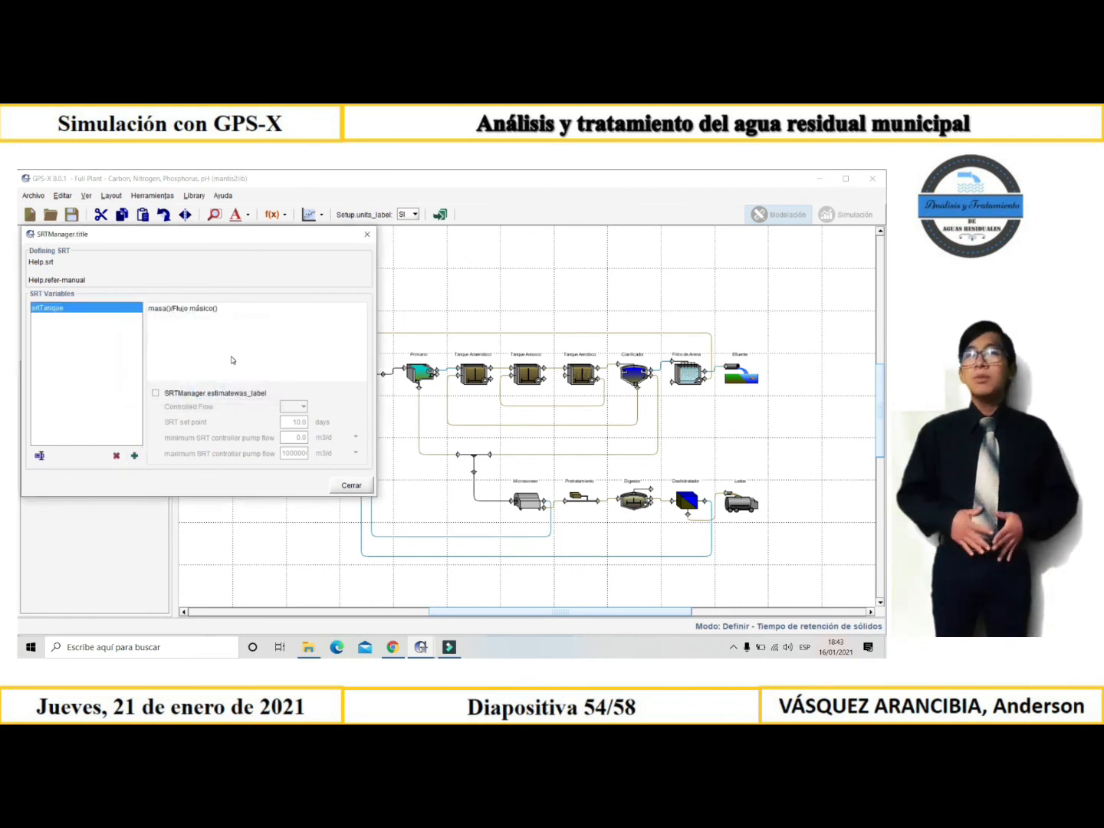
# - Define the SRT from the masses of the anaerobic and aerobic tanks (anaer, aer) over the Clarificador's was and of2 mass flows
pyautogui.click(473, 375)
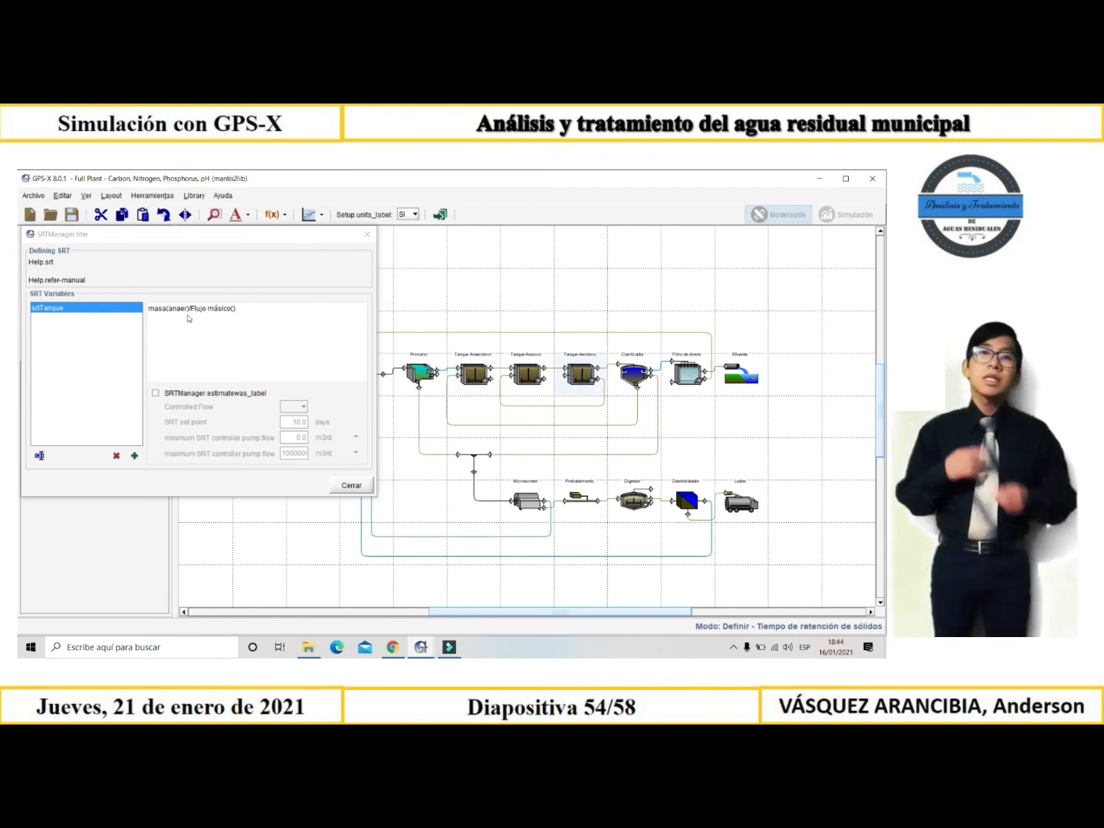
pyautogui.click(577, 377)
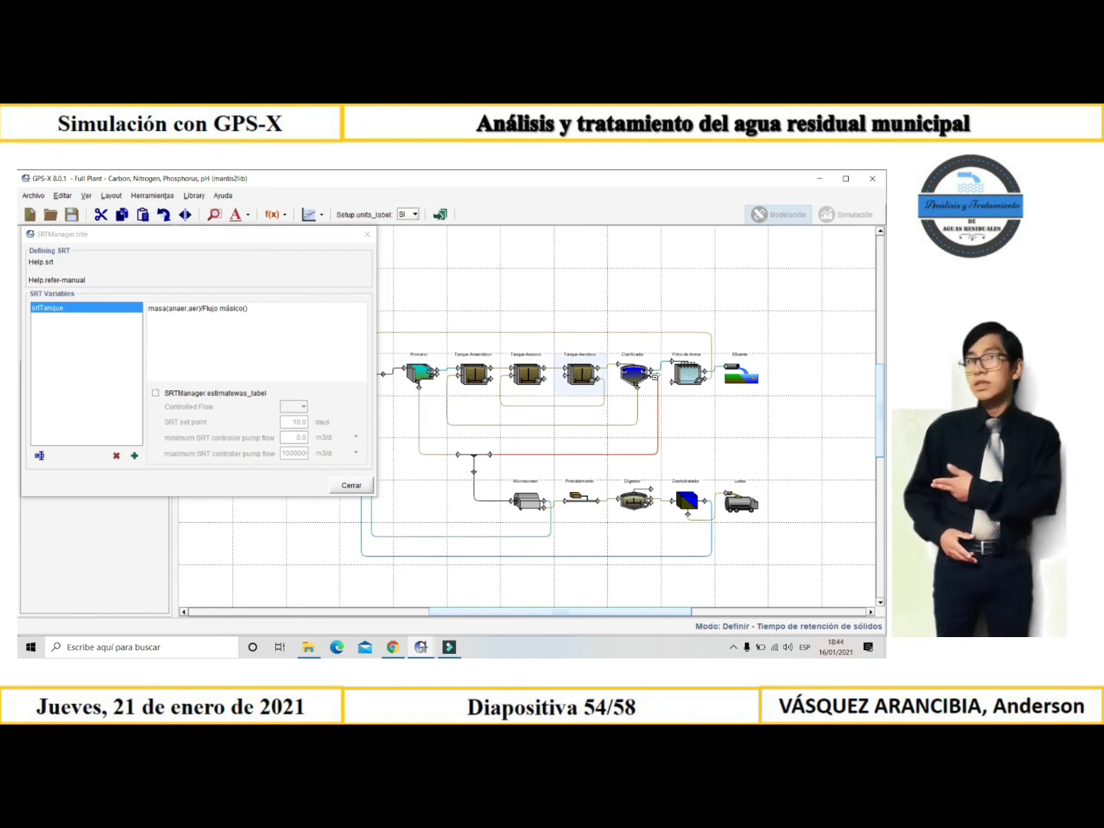
pyautogui.click(655, 376)
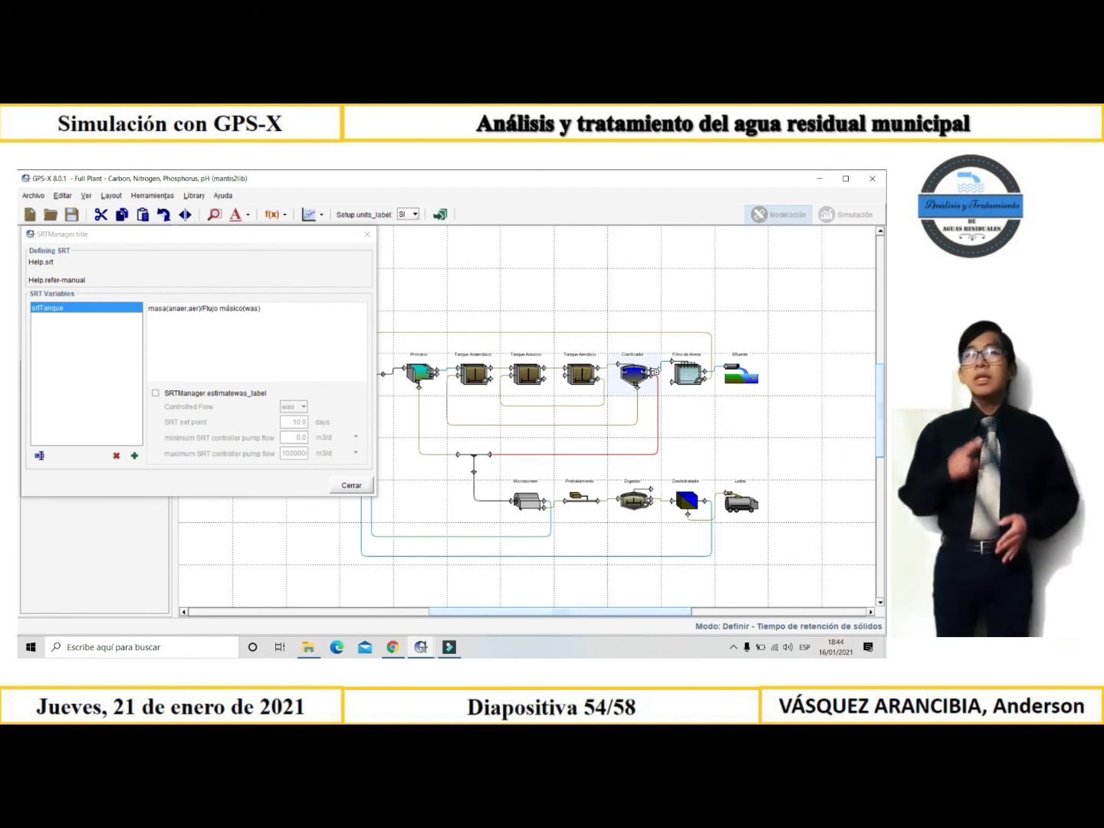
pyautogui.click(653, 370)
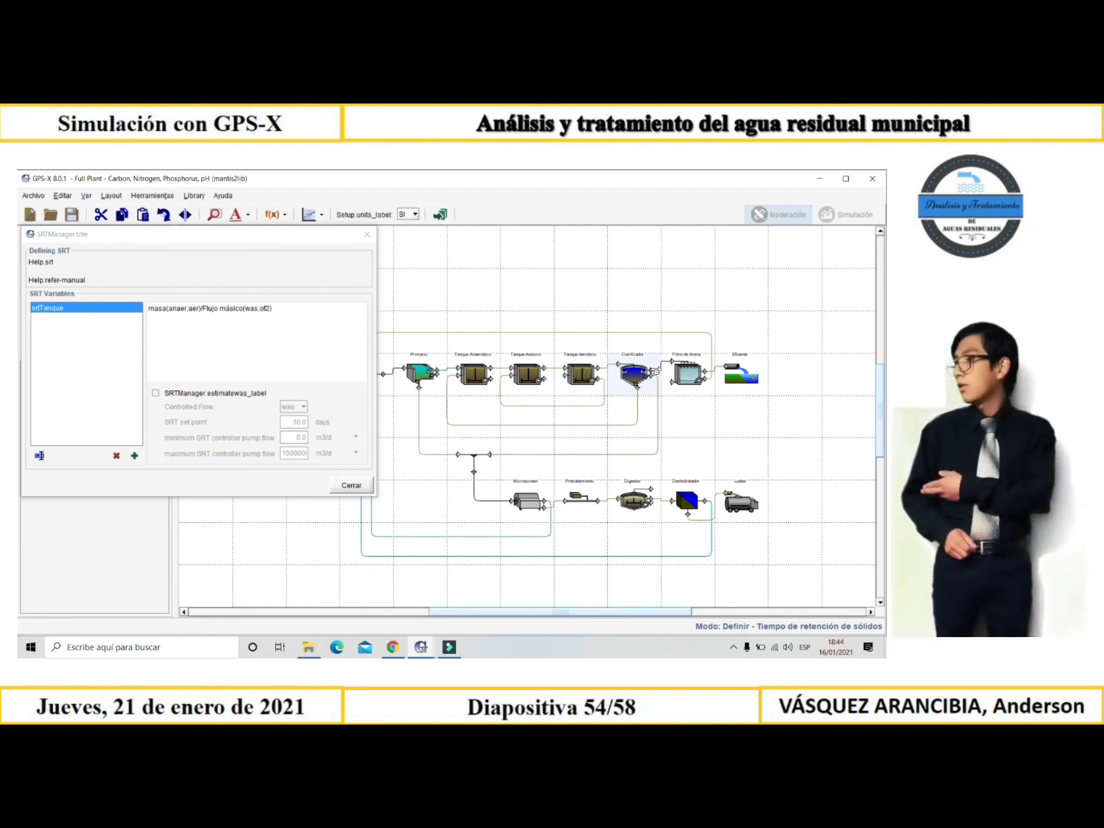
# - Enable estimation of the was flow for the srtTanque variable and close the SRT manager
pyautogui.click(156, 394)
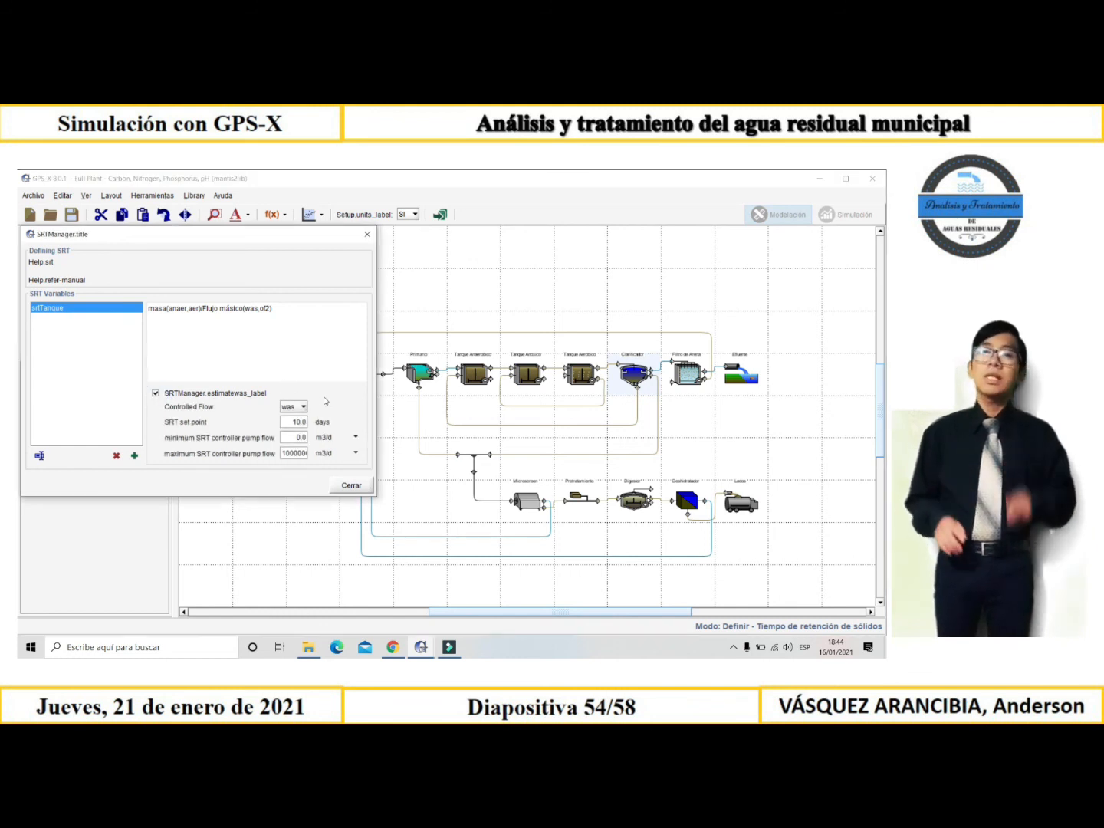
pyautogui.click(350, 487)
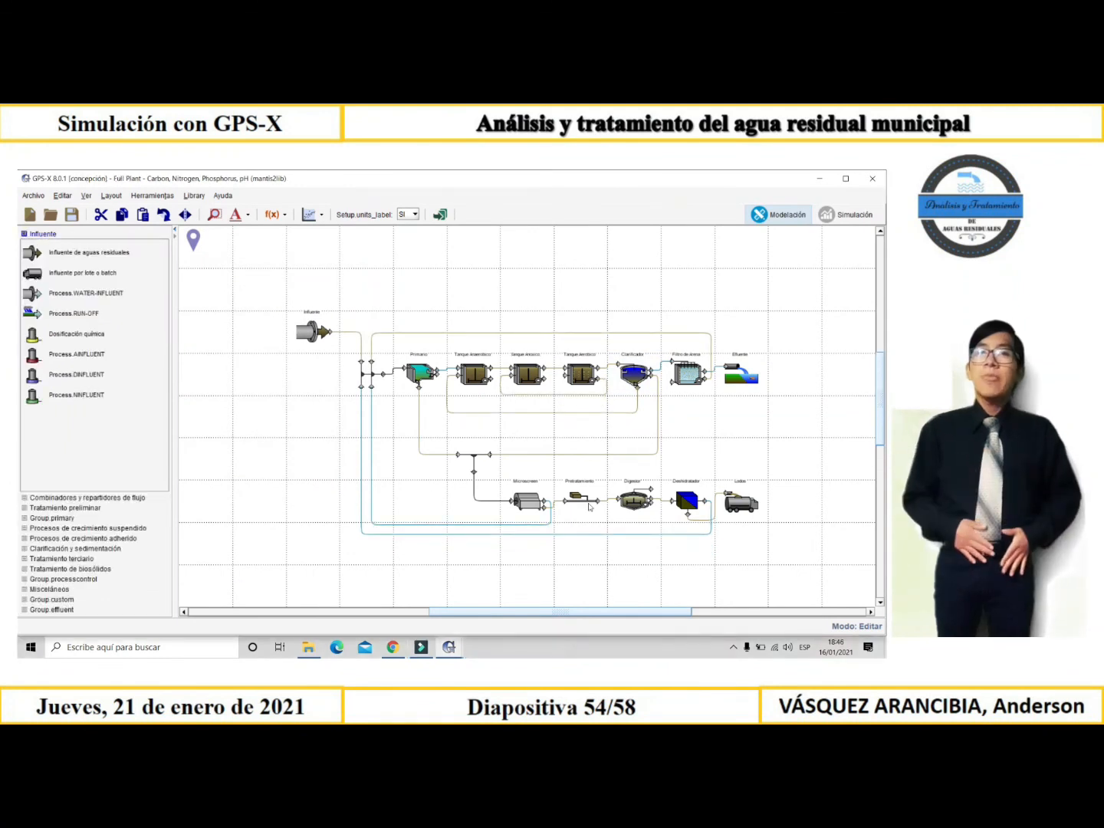
pyautogui.scroll(2, 575, 469)
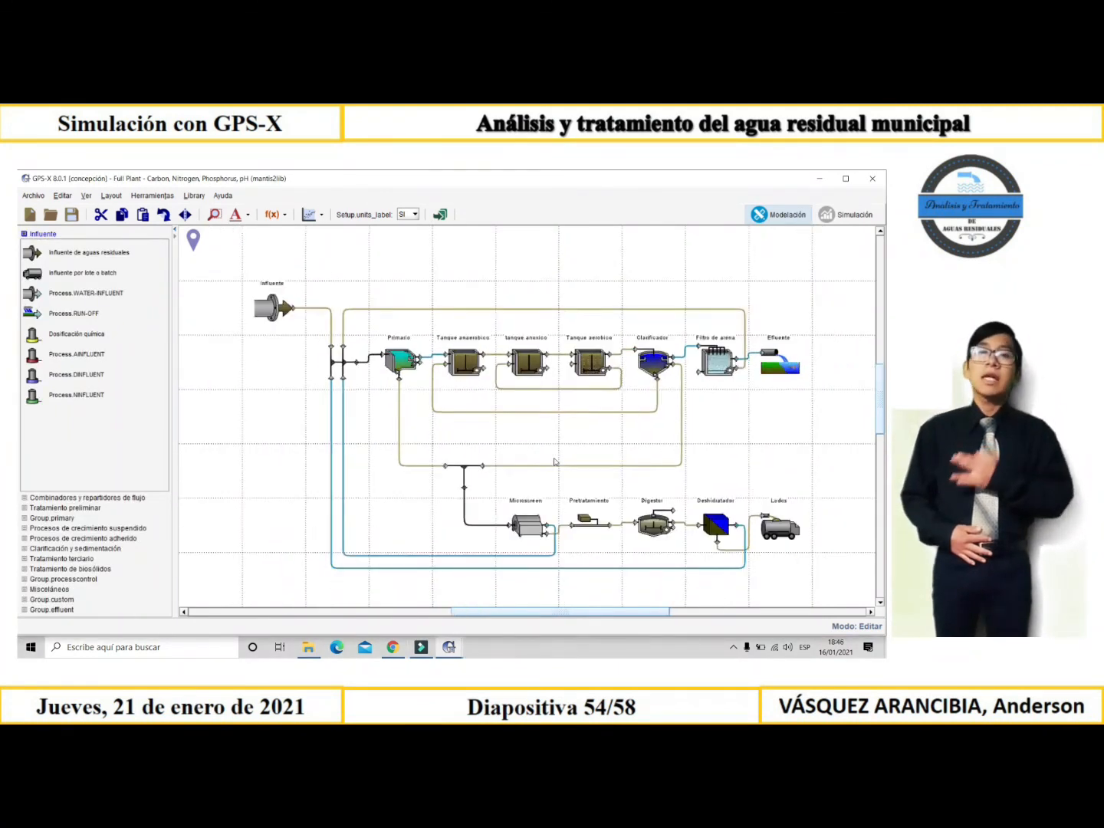
pyautogui.scroll(-1, 555, 462)
pyautogui.scroll(-1, 555, 461)
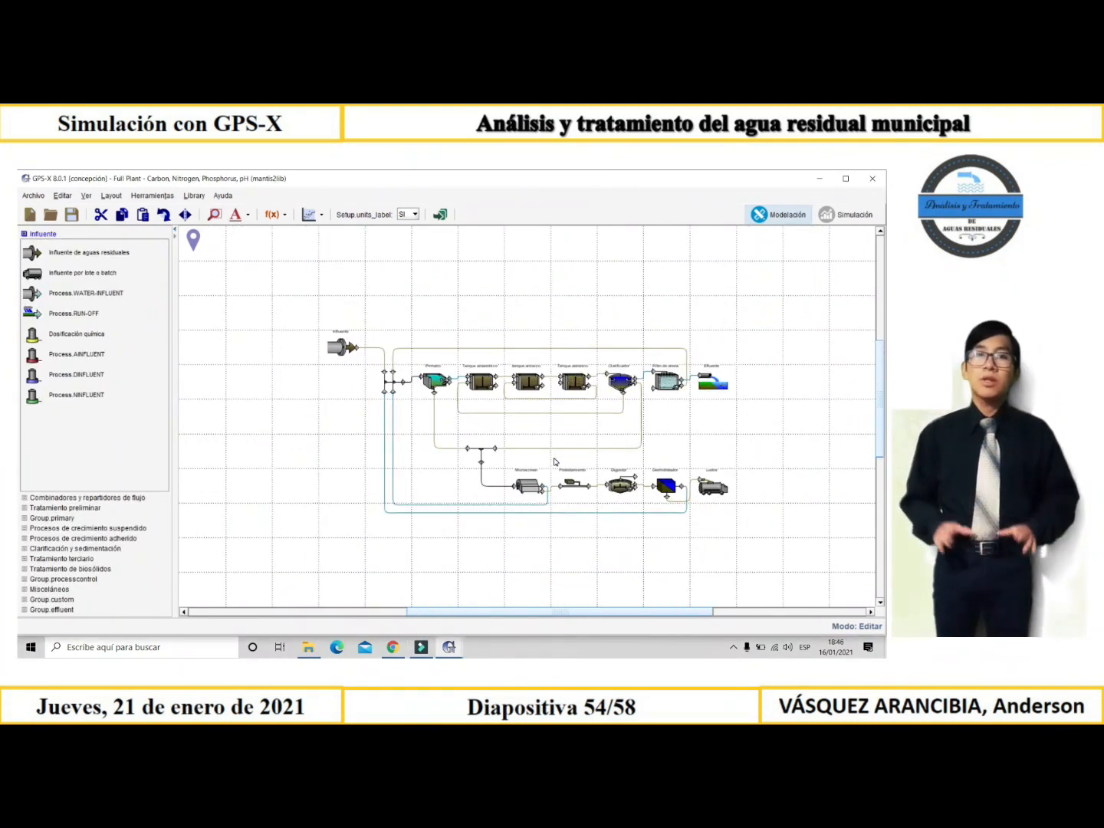
pyautogui.scroll(1, 555, 461)
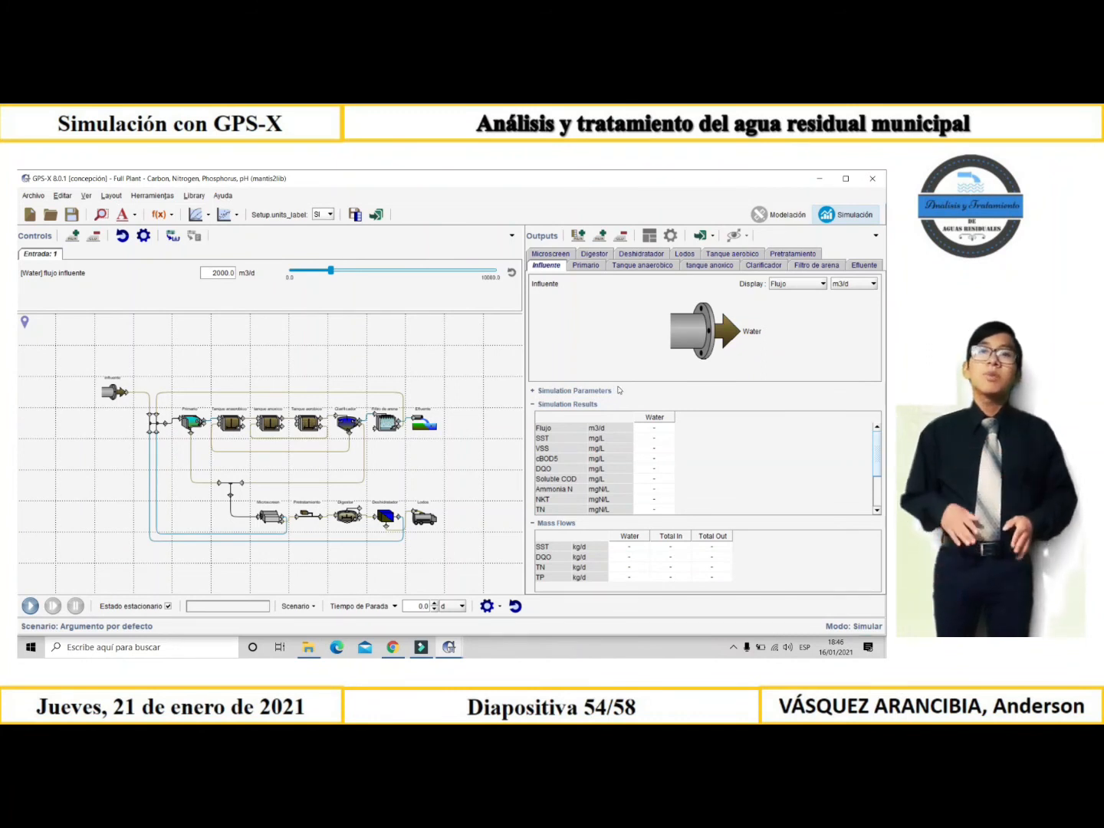
# - Start a stream-variables output table in simulation mode that includes only the anaer, anox and aer streams
pyautogui.click(579, 236)
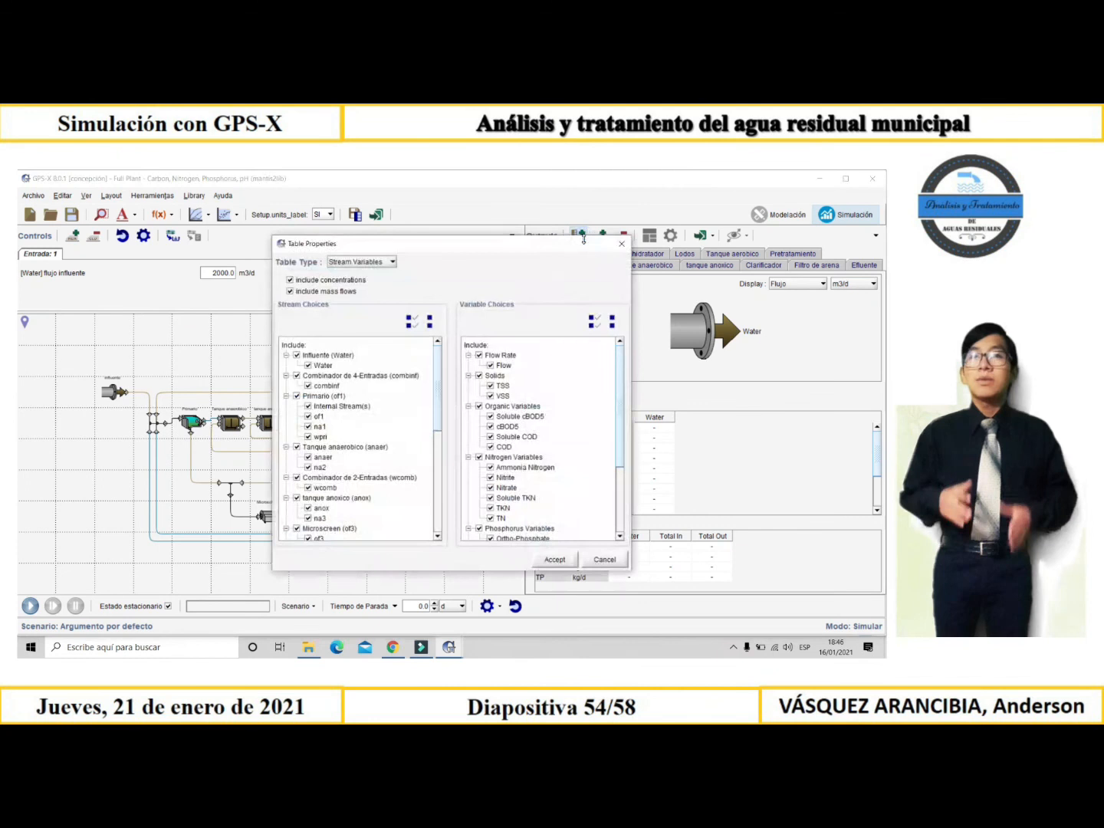
pyautogui.click(430, 320)
pyautogui.scroll(-6, 348, 417)
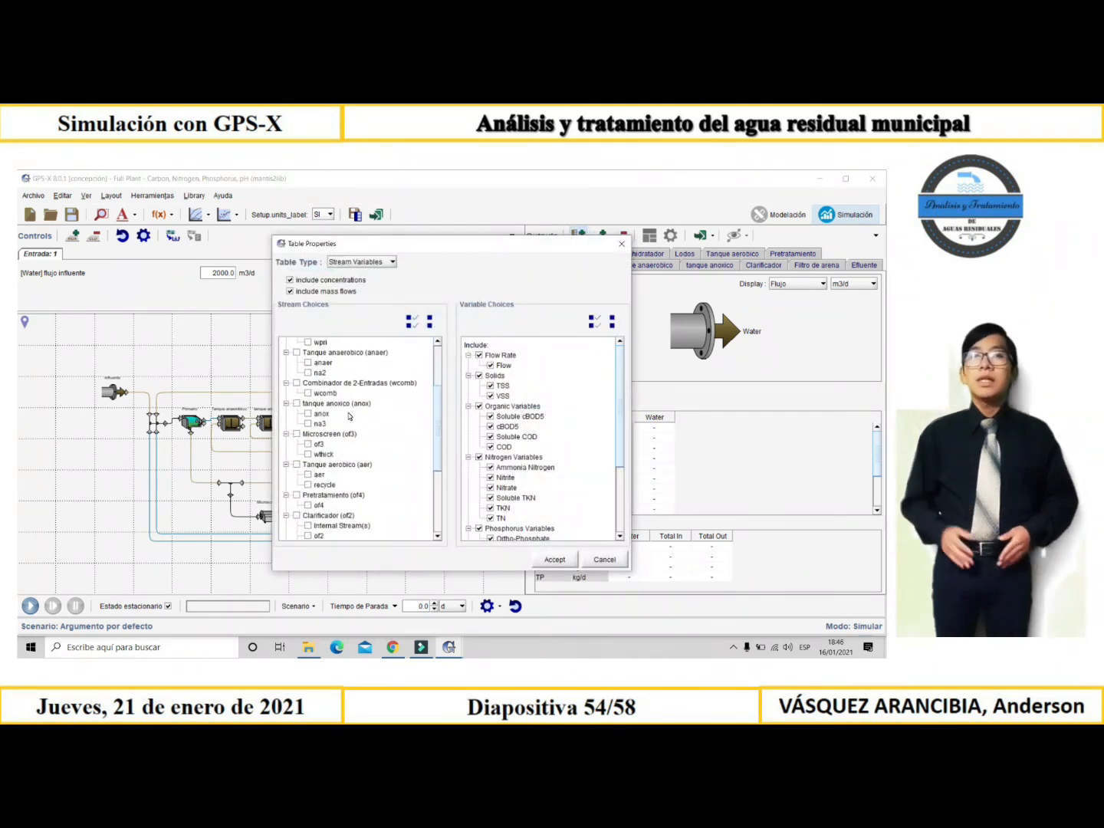
pyautogui.scroll(3, 349, 416)
pyautogui.click(307, 362)
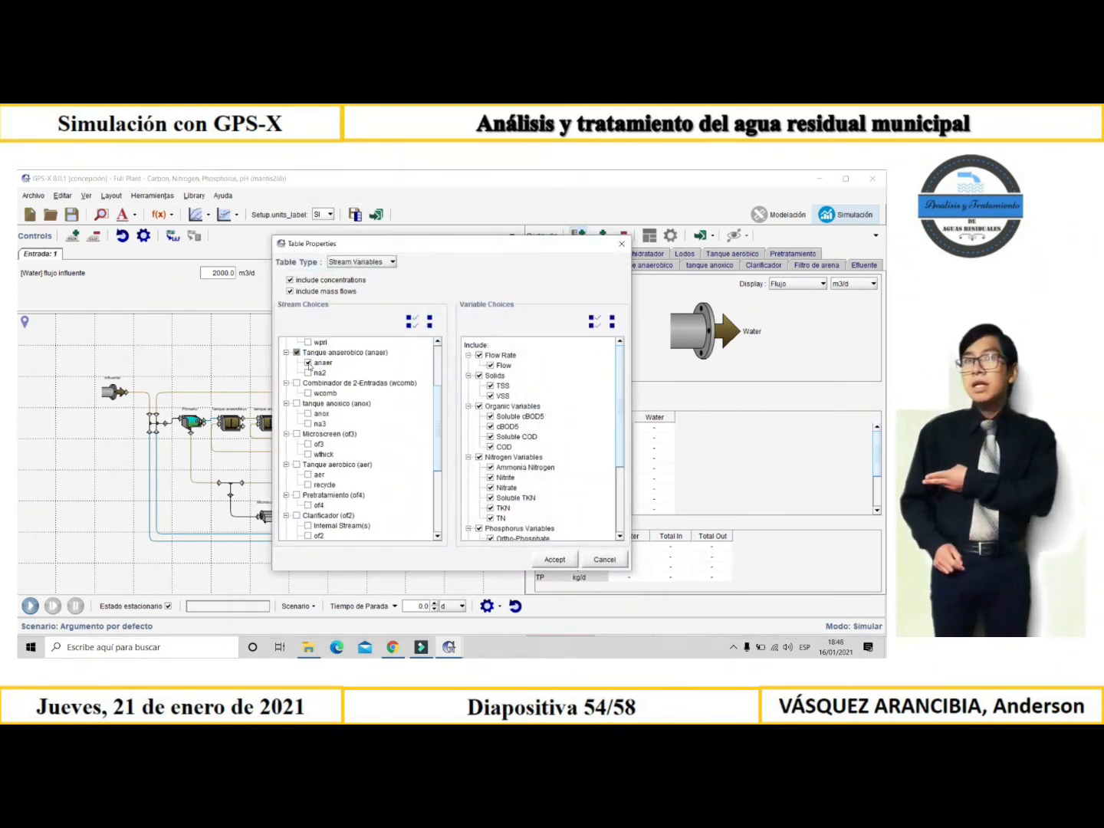
pyautogui.click(308, 413)
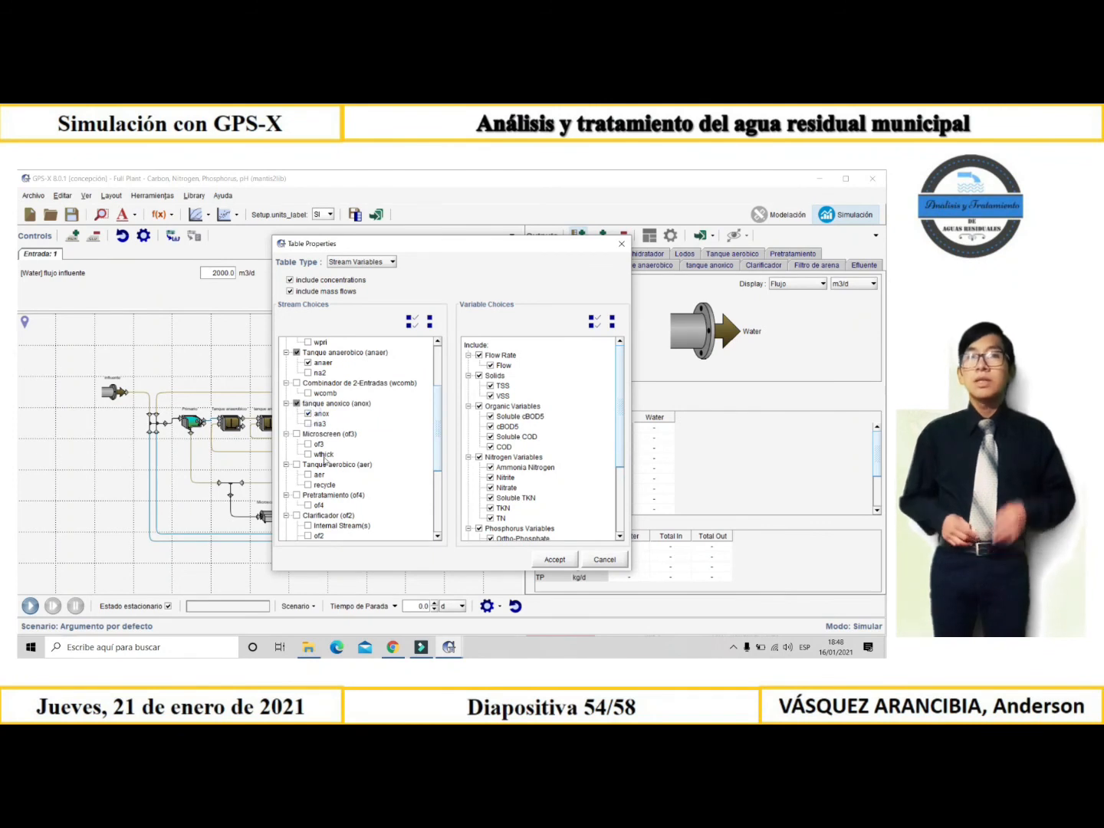
pyautogui.click(308, 475)
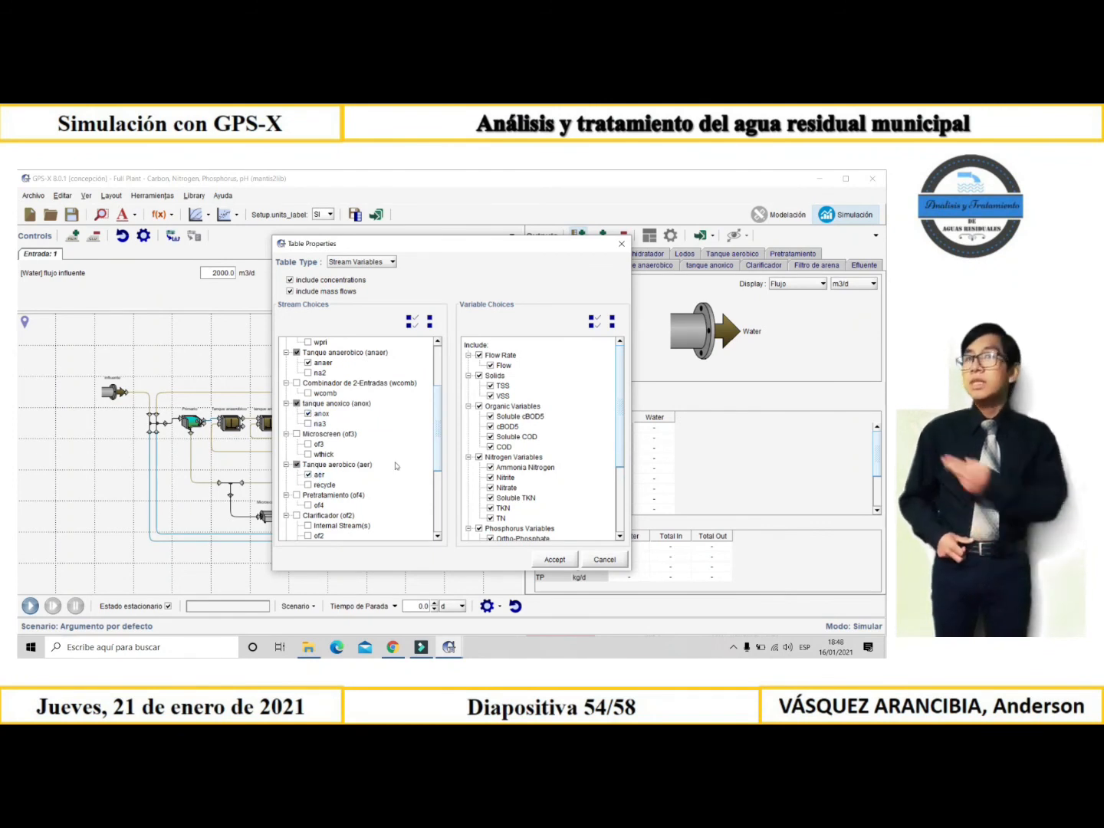
# - Limit the table's variables to Soluble COD, Ammonia Nitrogen, Nitrate and Ortho-Phosphate and accept the table
pyautogui.click(612, 320)
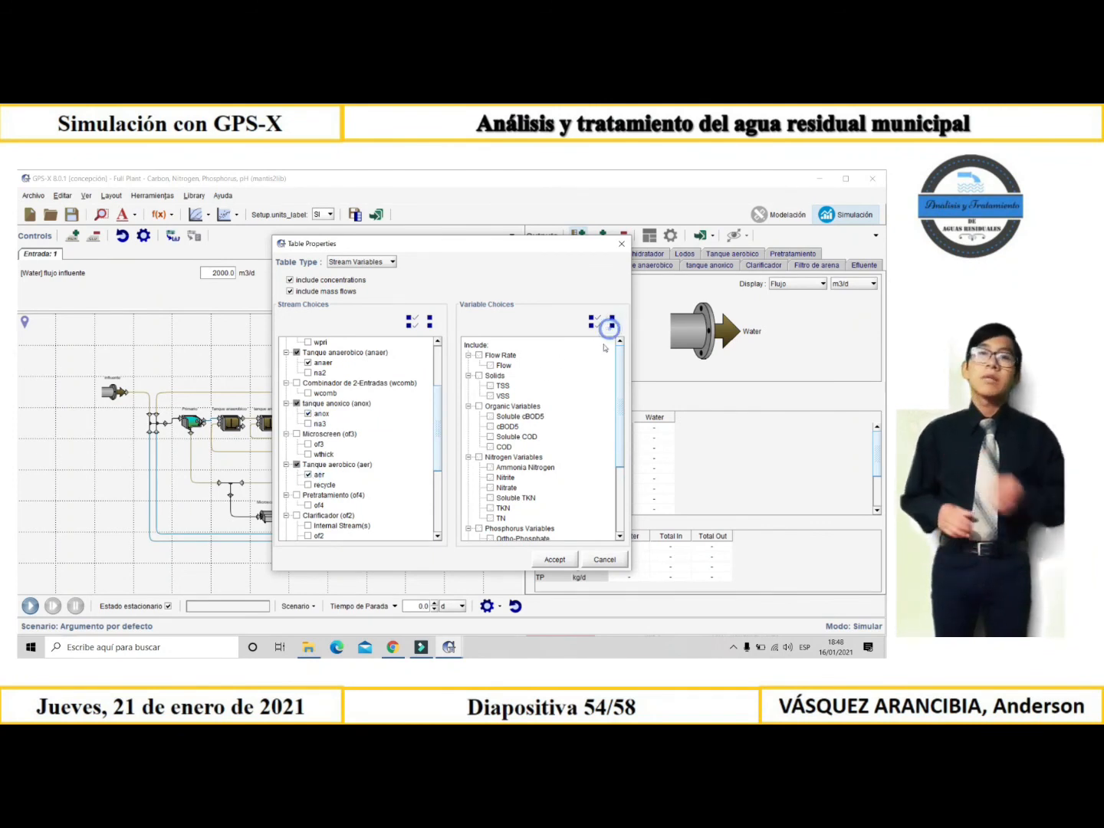
pyautogui.click(490, 436)
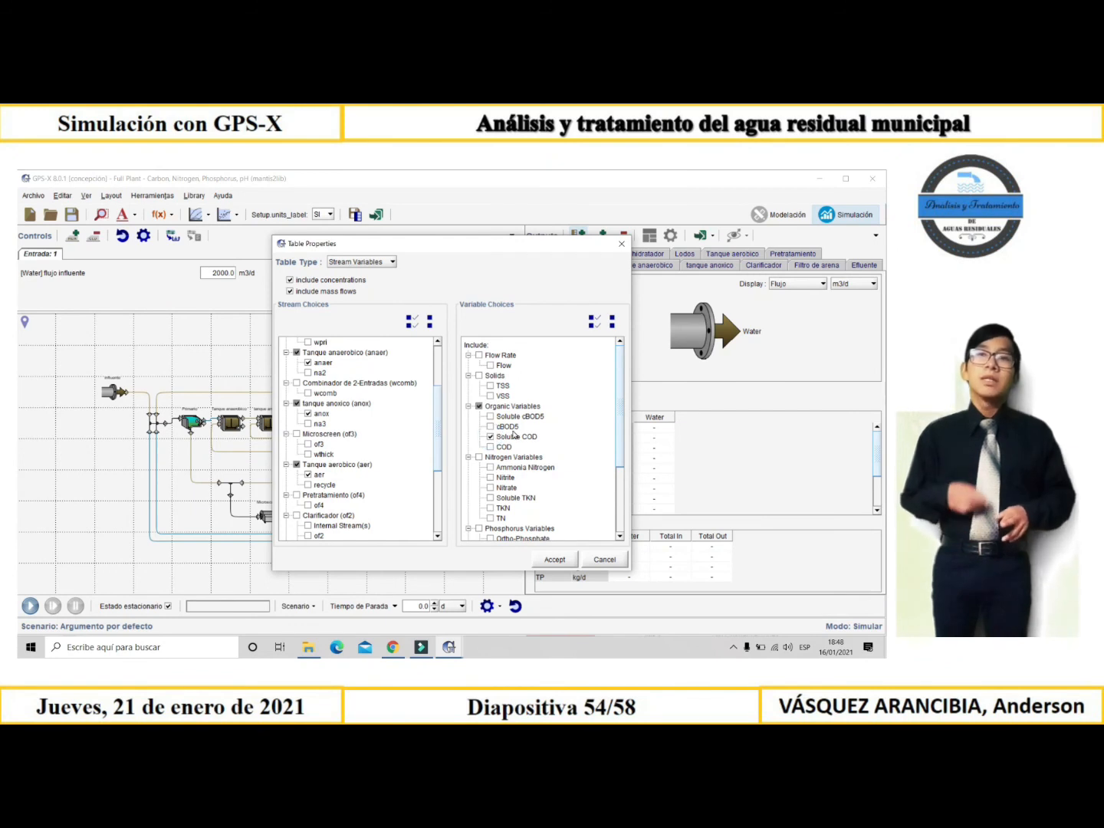
pyautogui.click(490, 467)
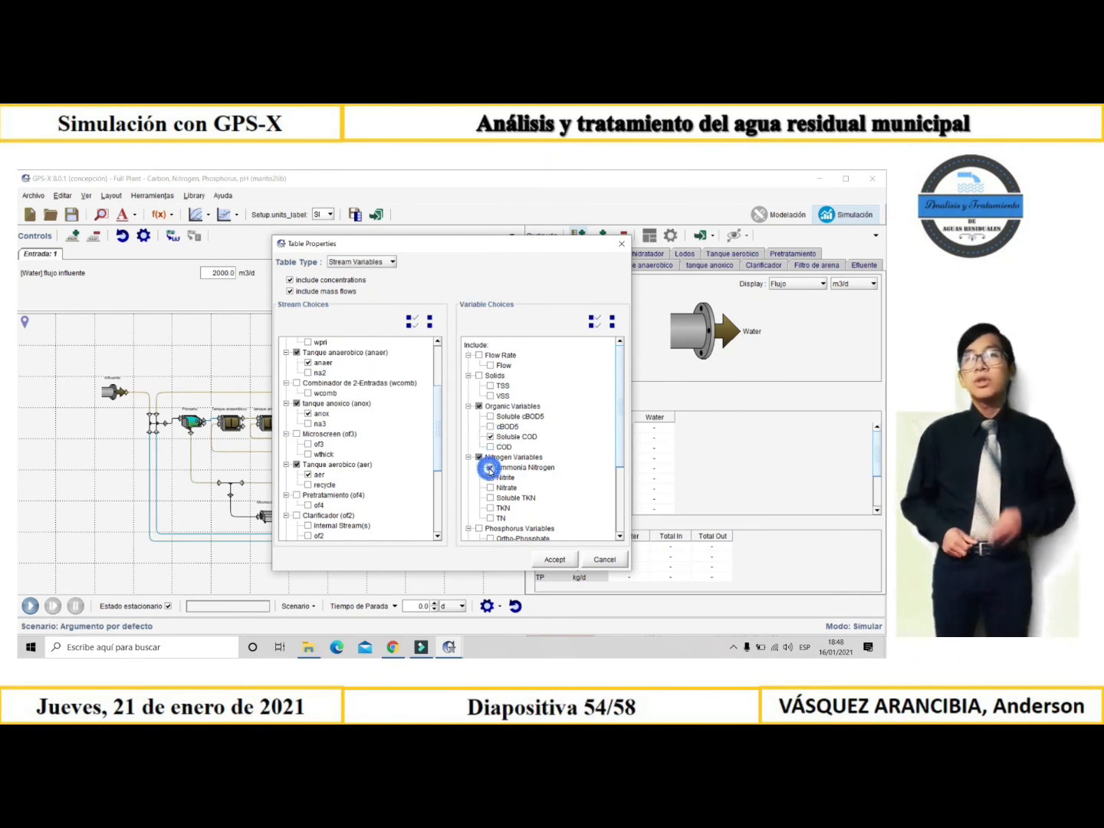
pyautogui.click(491, 488)
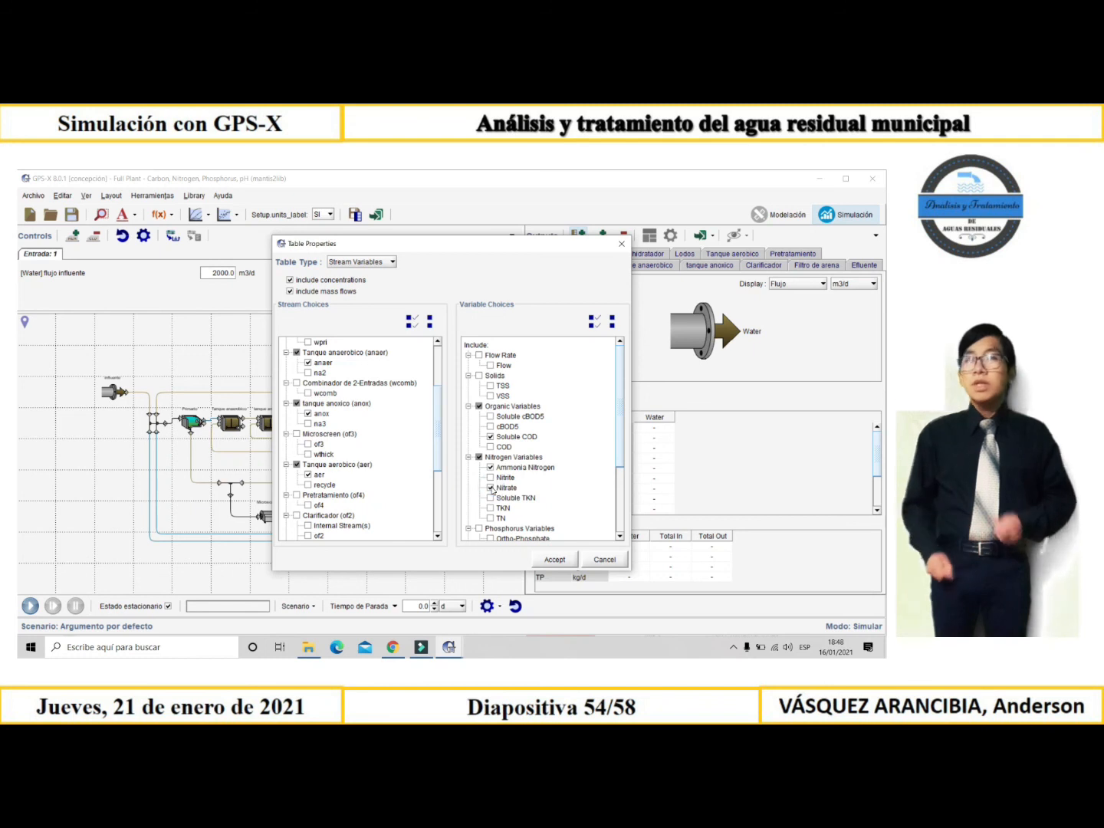
pyautogui.click(488, 538)
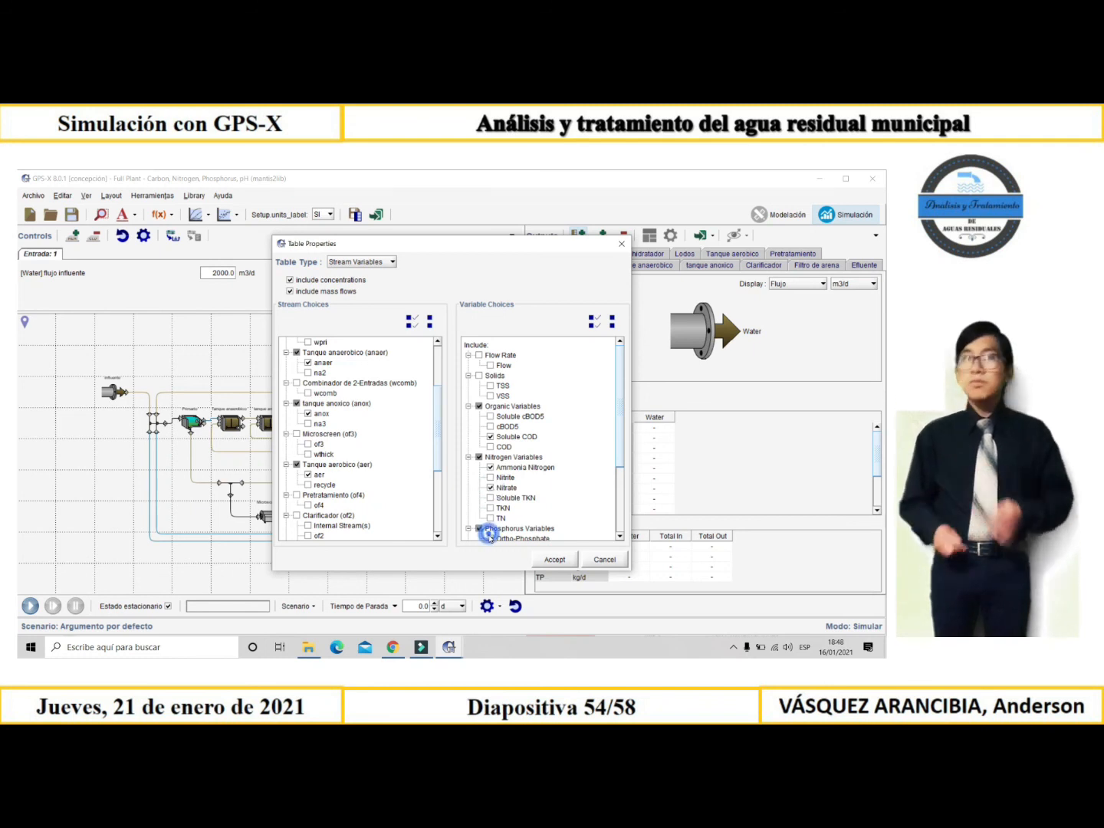
pyautogui.scroll(-2, 519, 521)
pyautogui.click(568, 557)
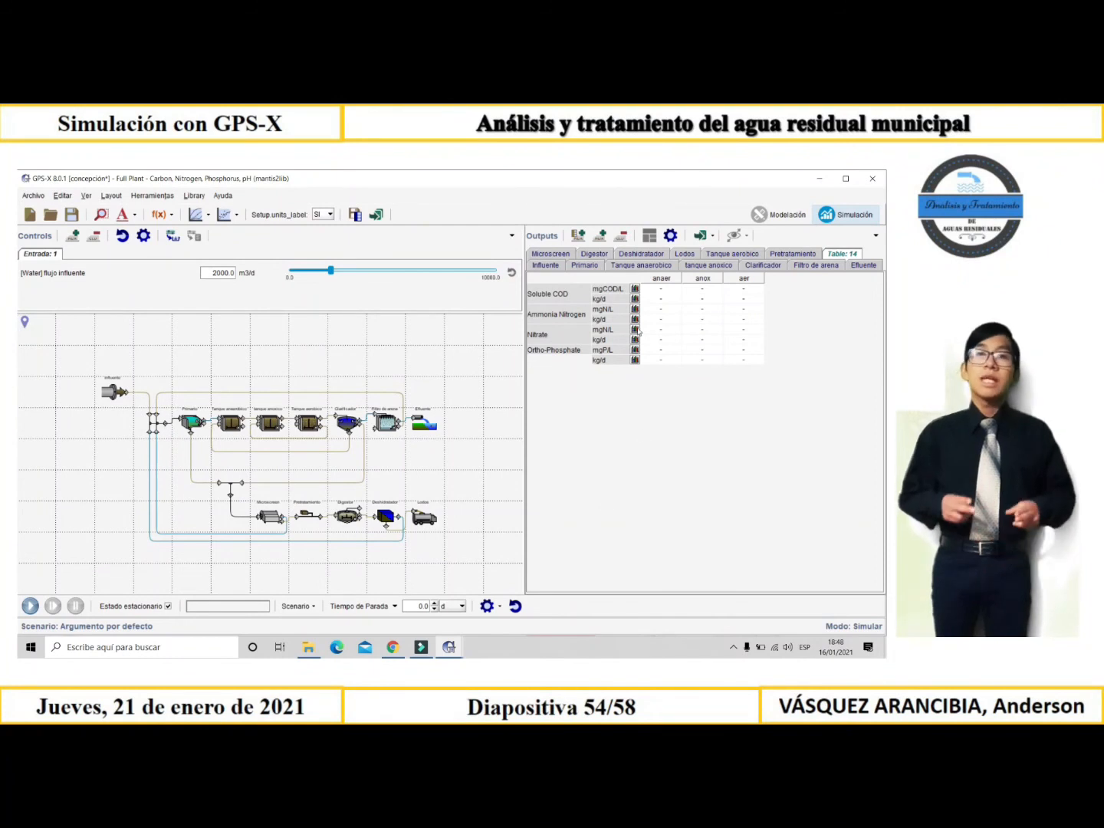
# - Look through the output pages of the influent, the treatment units and the custom stream table
pyautogui.click(789, 256)
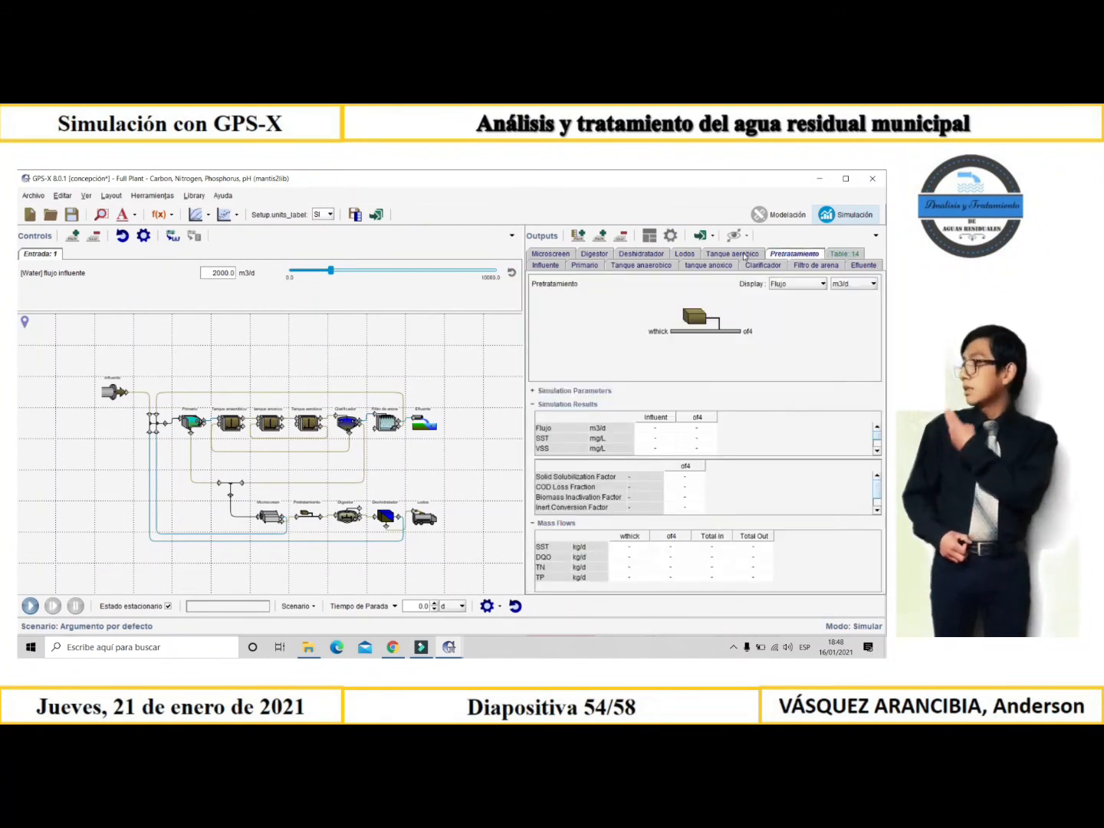
pyautogui.click(744, 256)
pyautogui.click(686, 255)
pyautogui.click(640, 254)
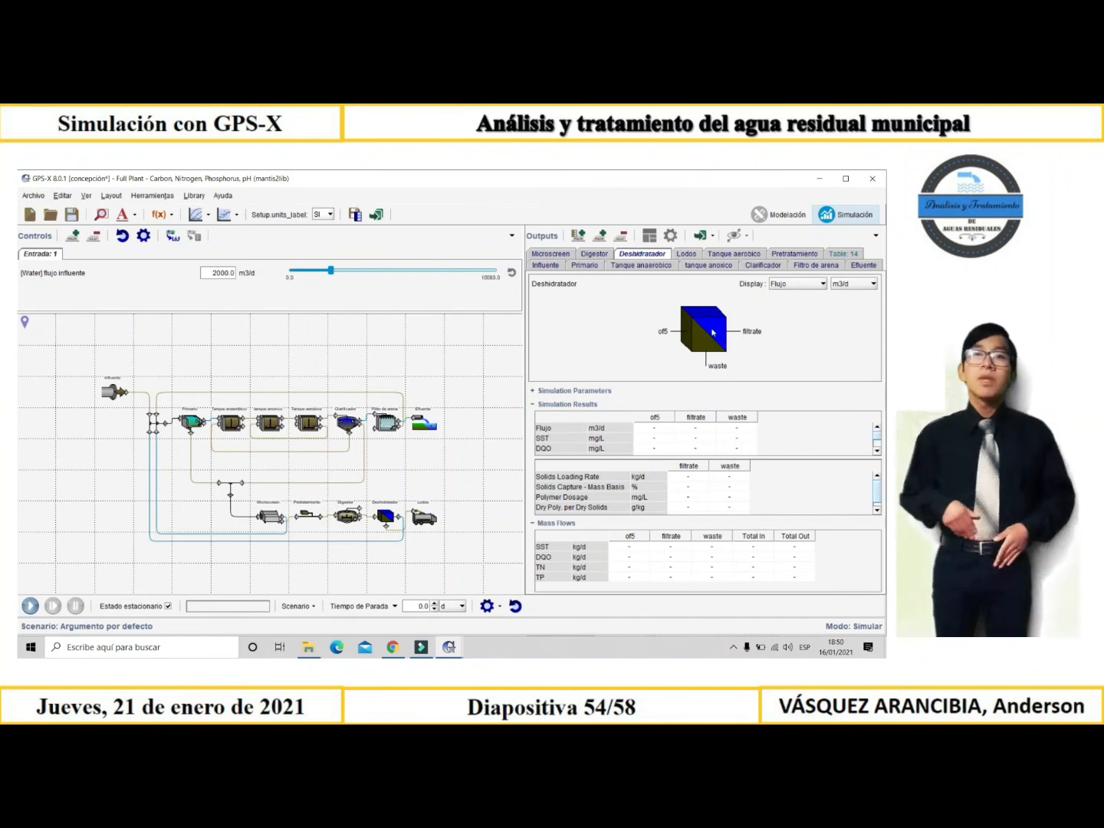
pyautogui.click(706, 270)
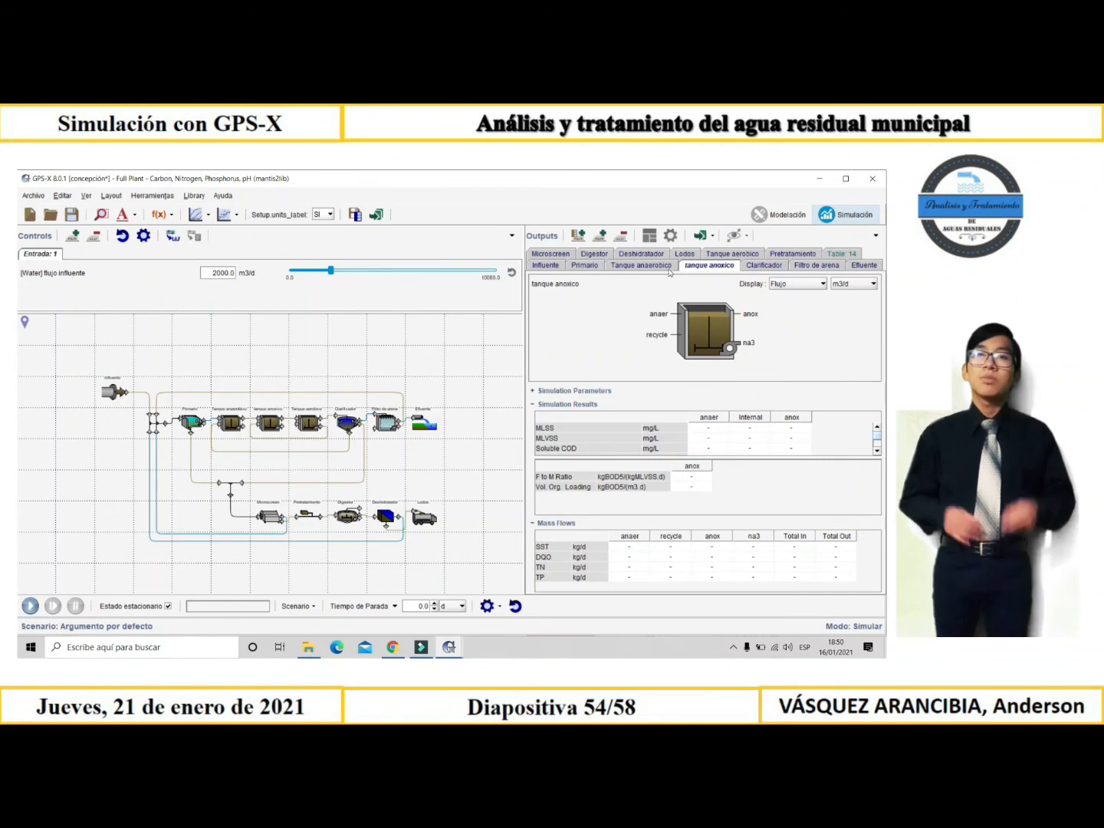
pyautogui.click(669, 268)
pyautogui.click(592, 268)
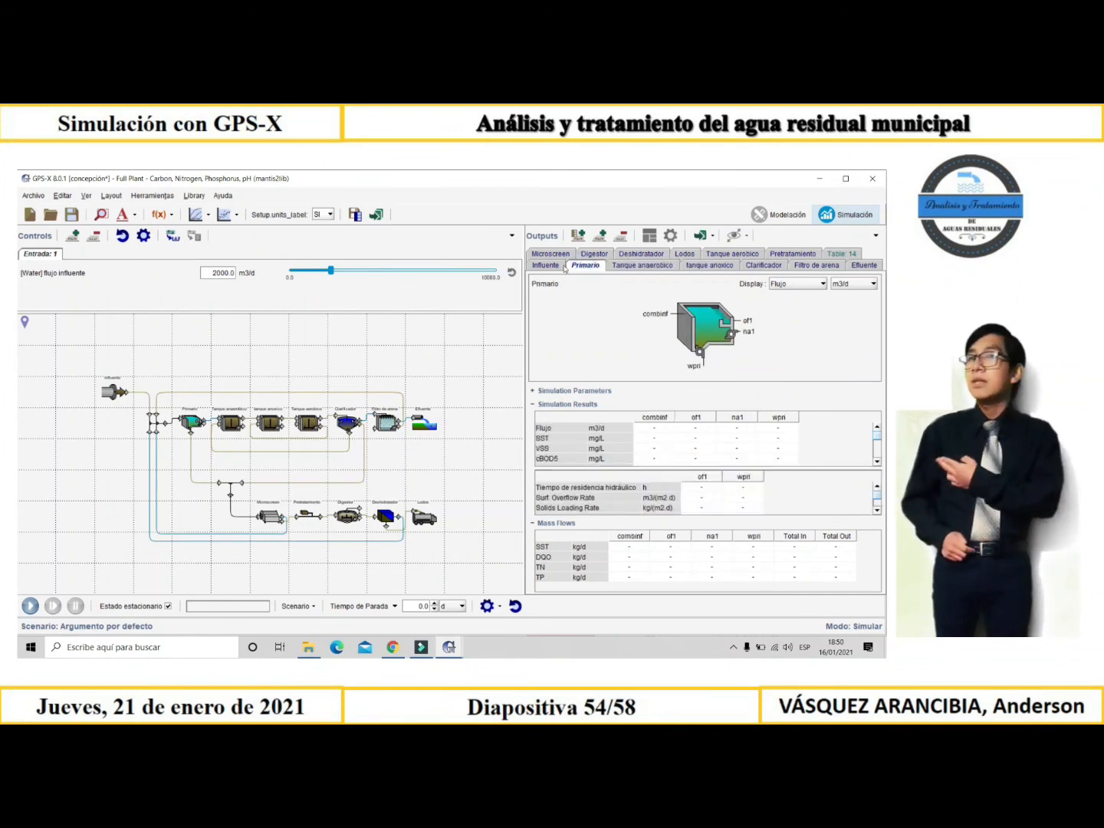
pyautogui.click(546, 265)
pyautogui.click(550, 254)
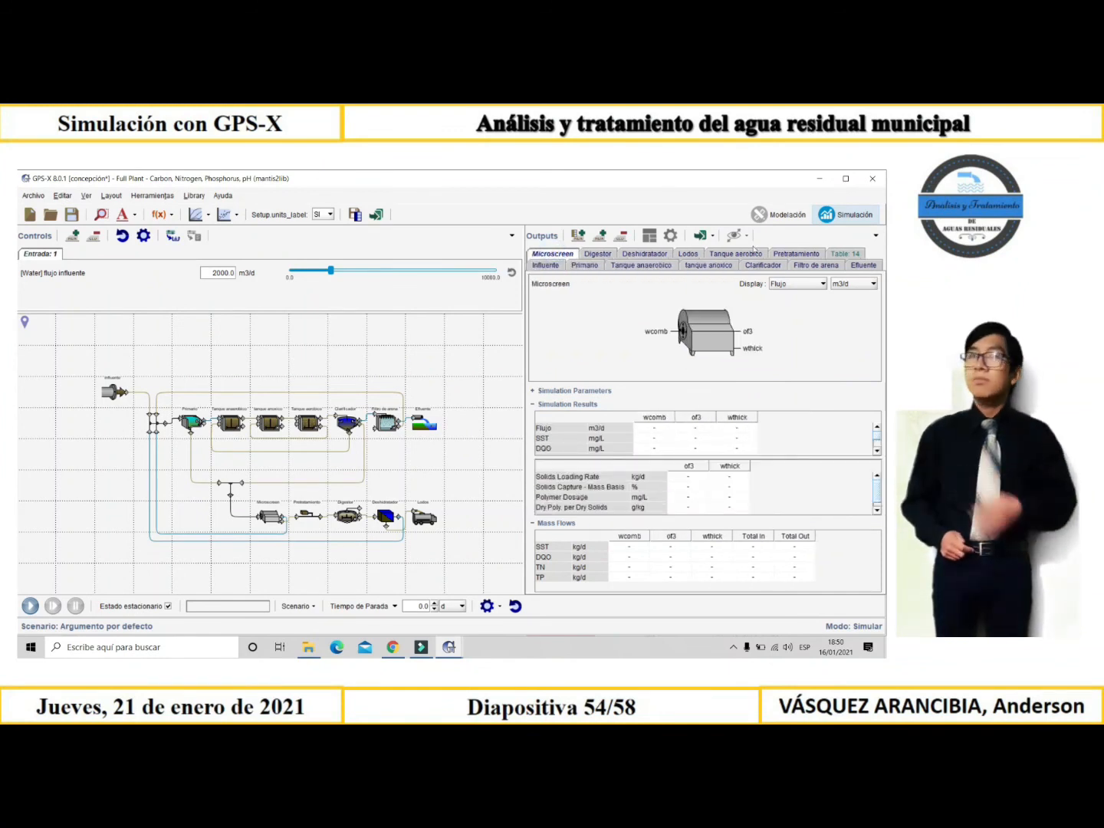
pyautogui.click(843, 256)
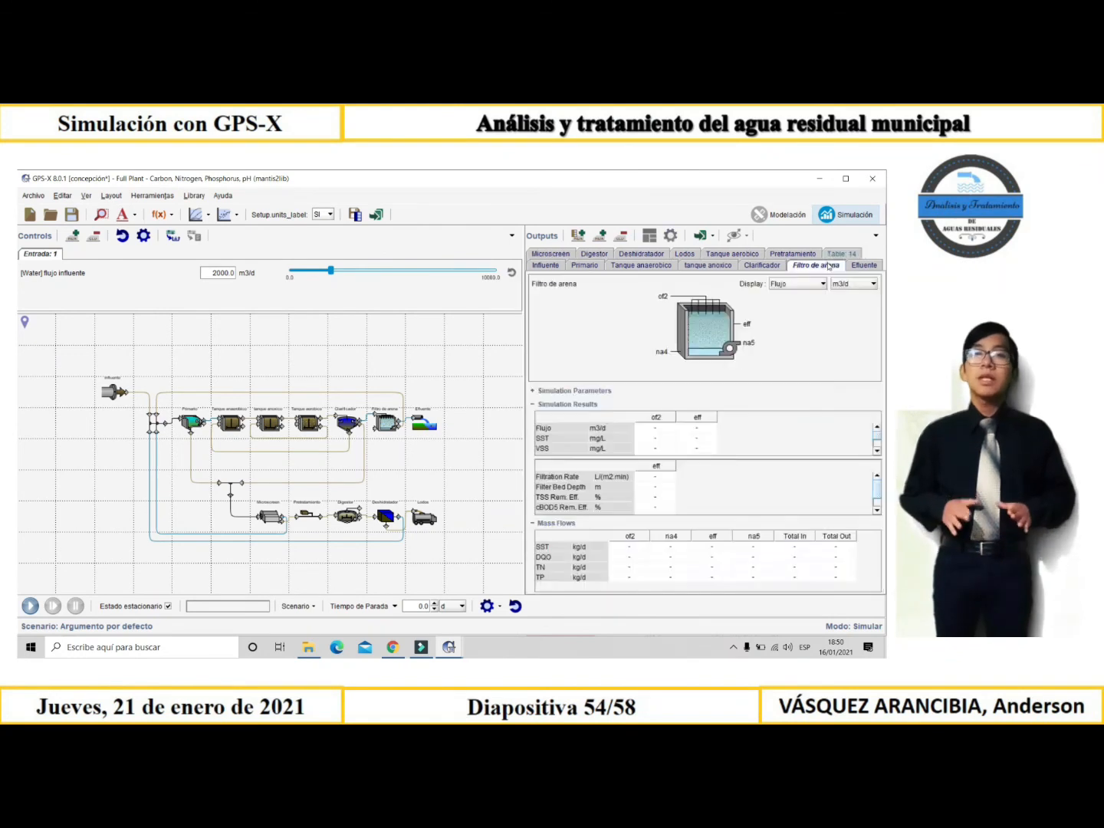
pyautogui.click(819, 265)
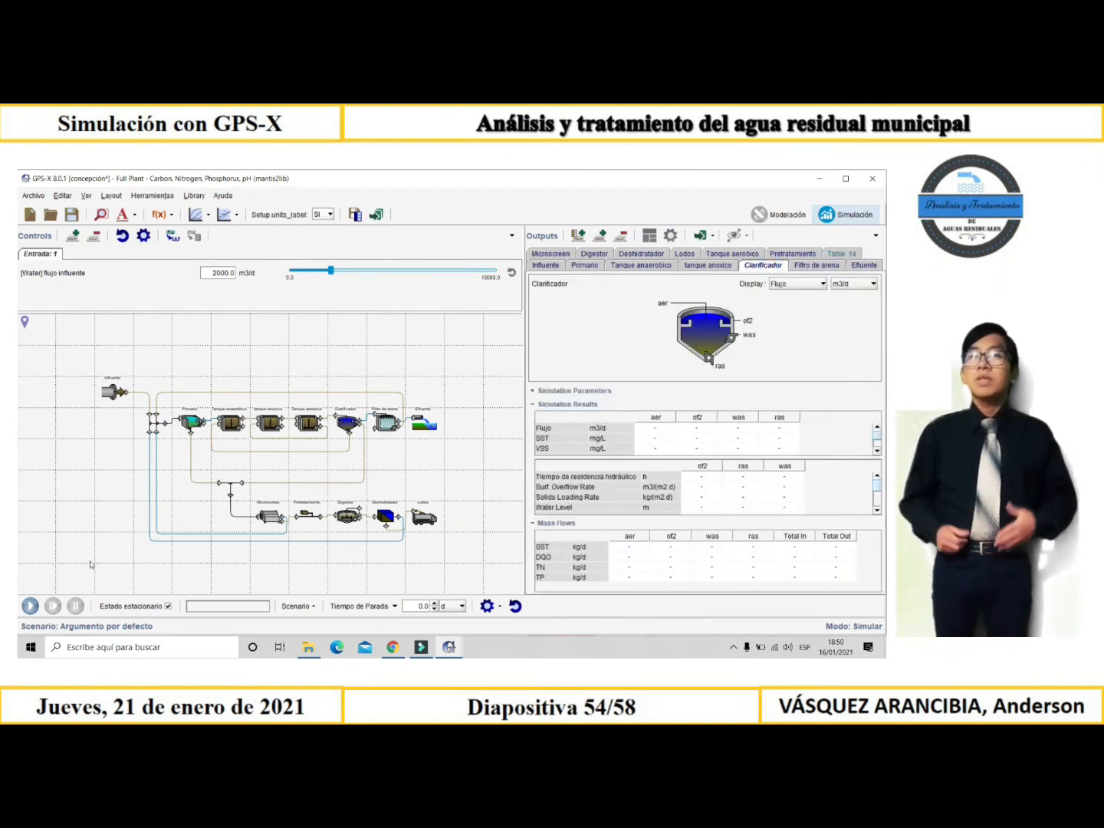
# - Run the steady-state simulation and review the results of Primario, Deshidratador, Tanque aerobico and Pretratamiento
pyautogui.click(31, 606)
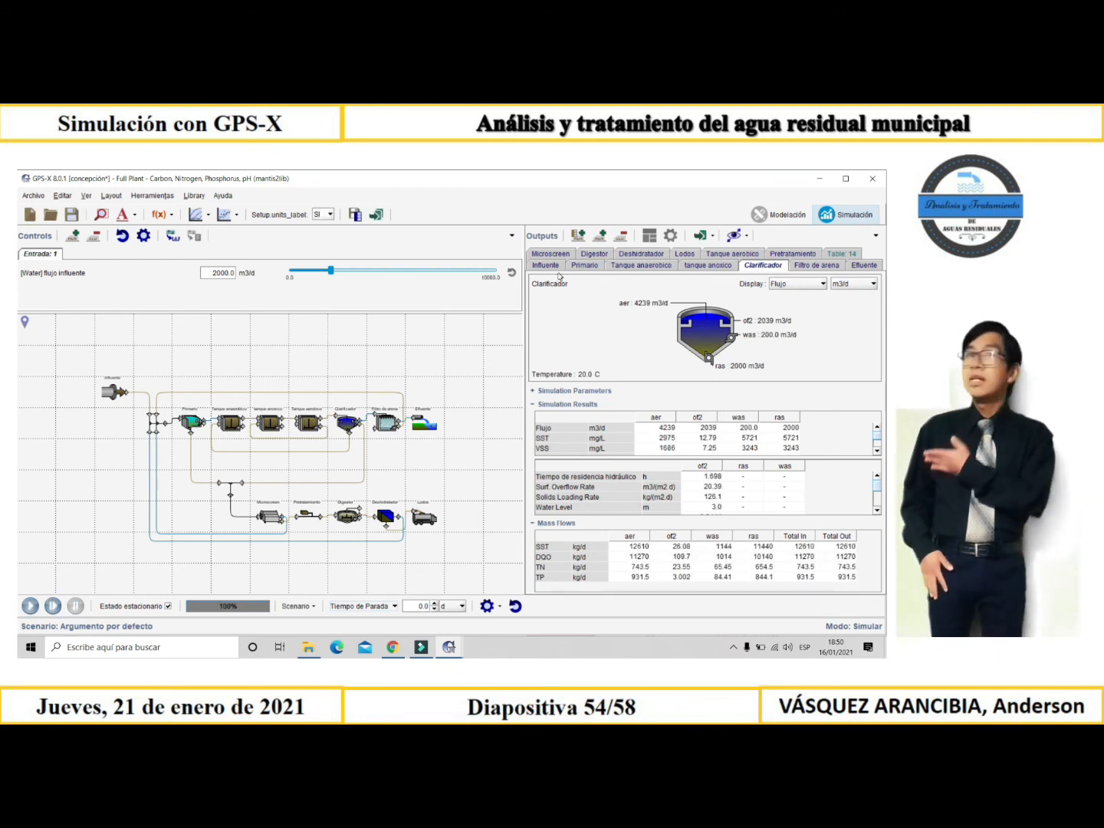
pyautogui.click(591, 265)
pyautogui.click(644, 253)
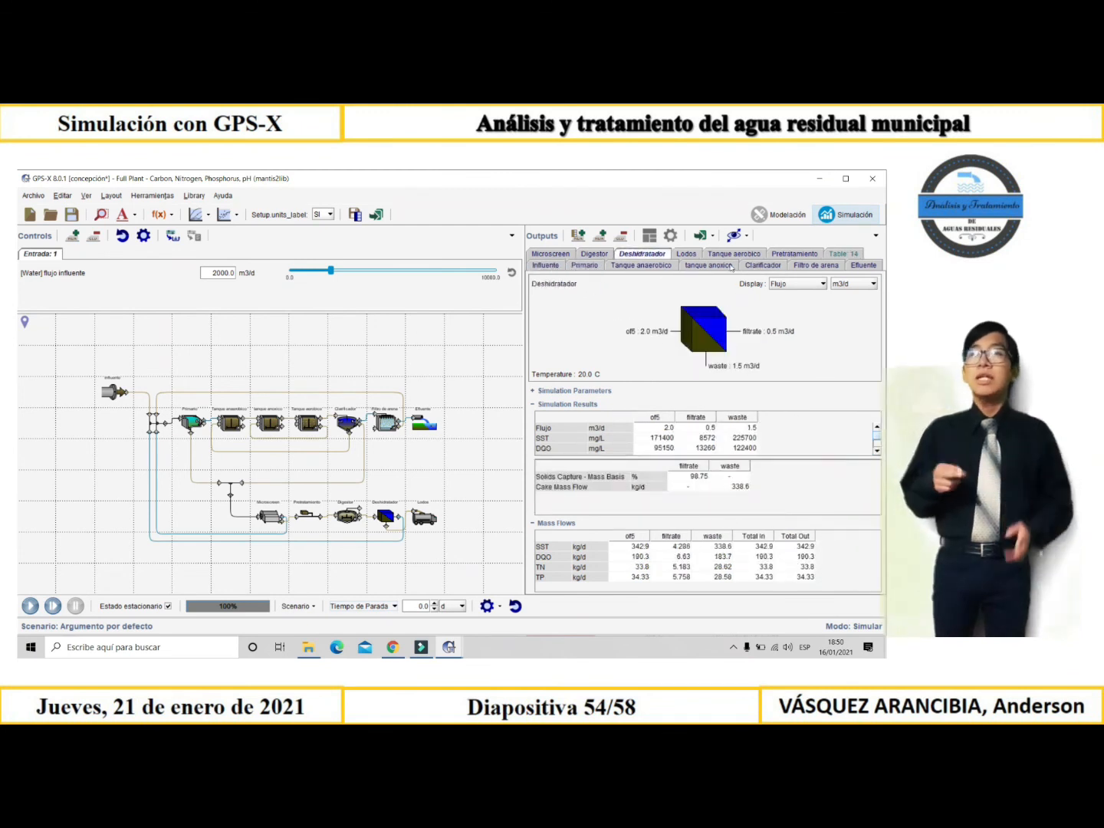
pyautogui.click(748, 253)
pyautogui.click(786, 254)
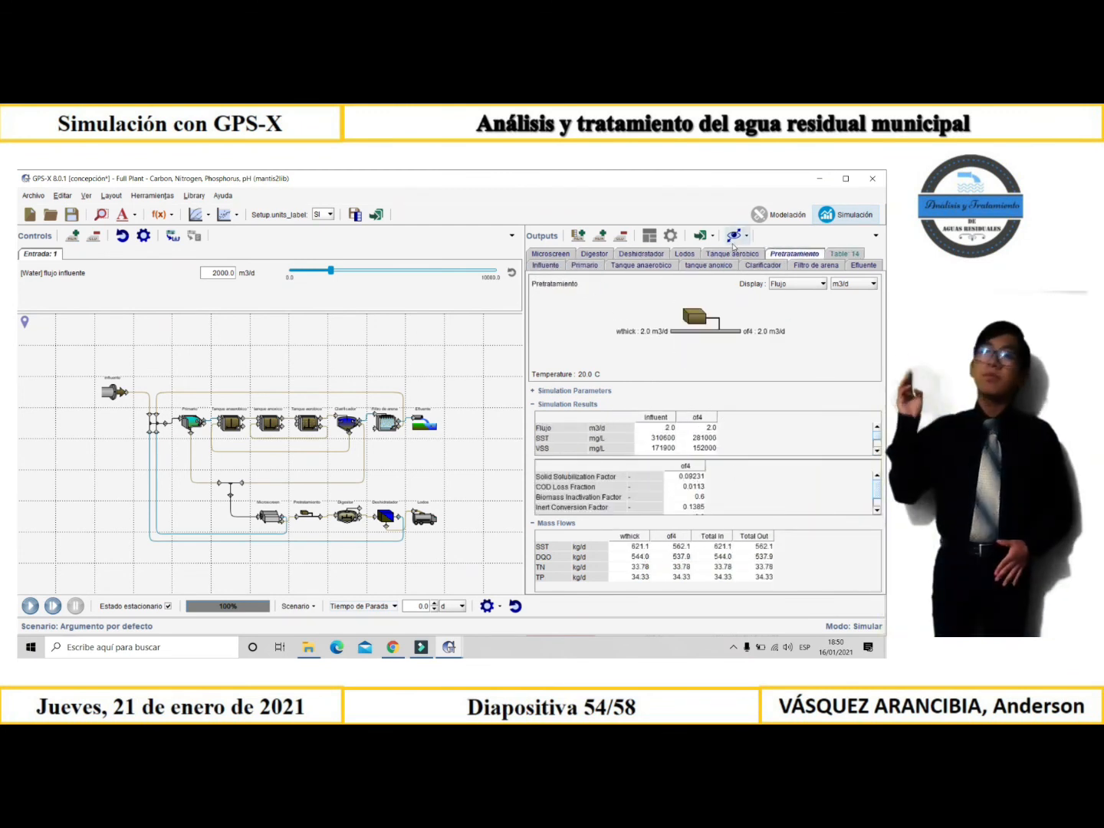
# - View the Sankey diagram of the plant's flow in m3/d and close it
pyautogui.click(734, 236)
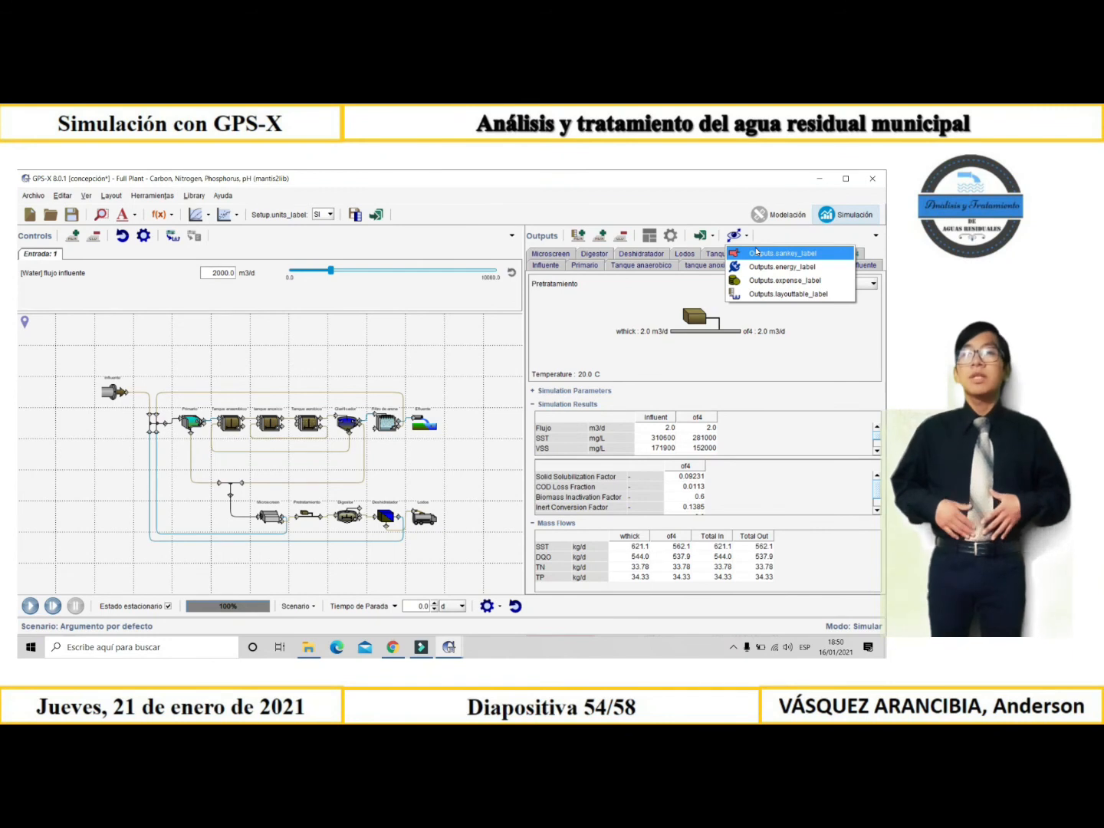
pyautogui.click(756, 252)
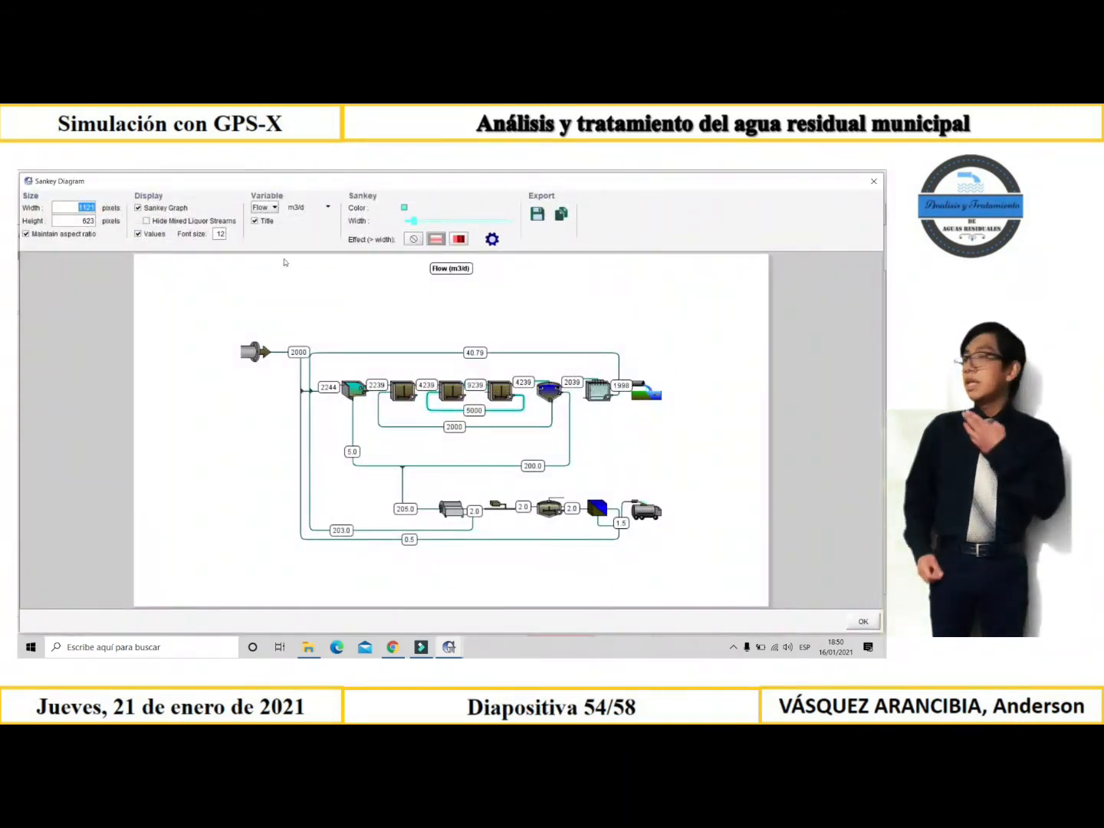
pyautogui.click(871, 183)
# - View the expense diagram of the plant's aeration cost and close it
pyautogui.click(734, 235)
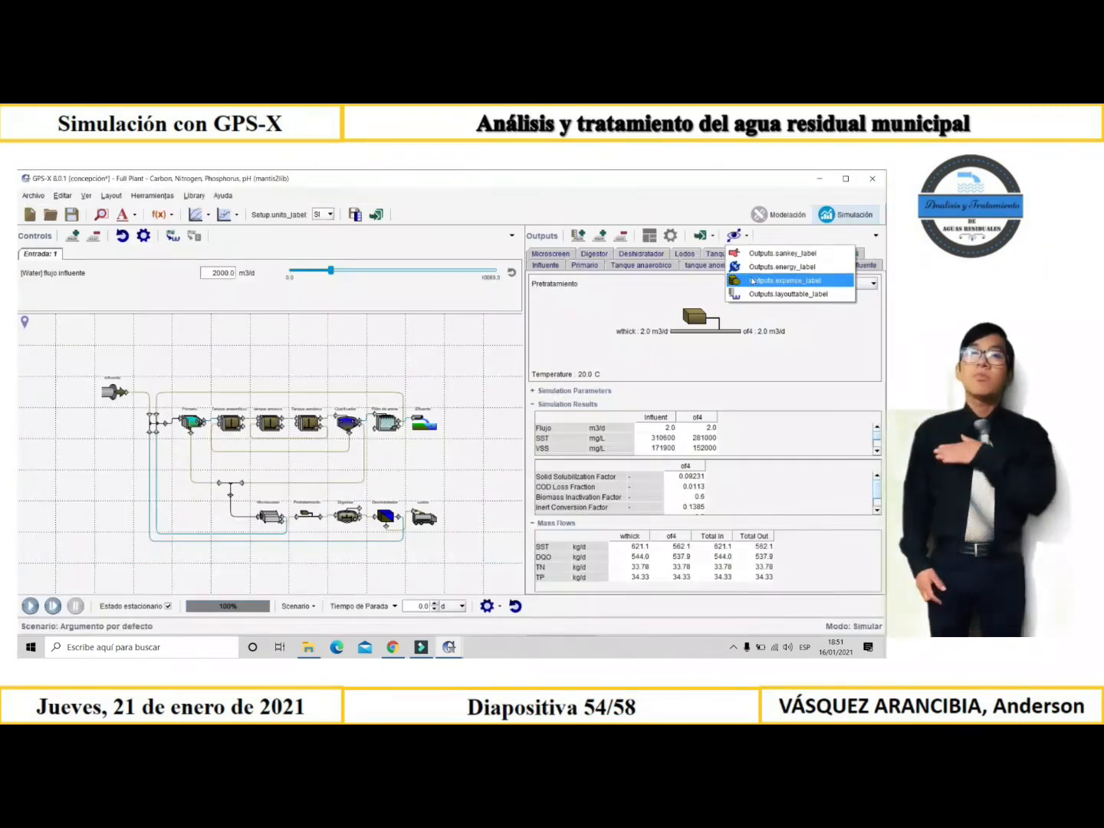
pyautogui.click(755, 279)
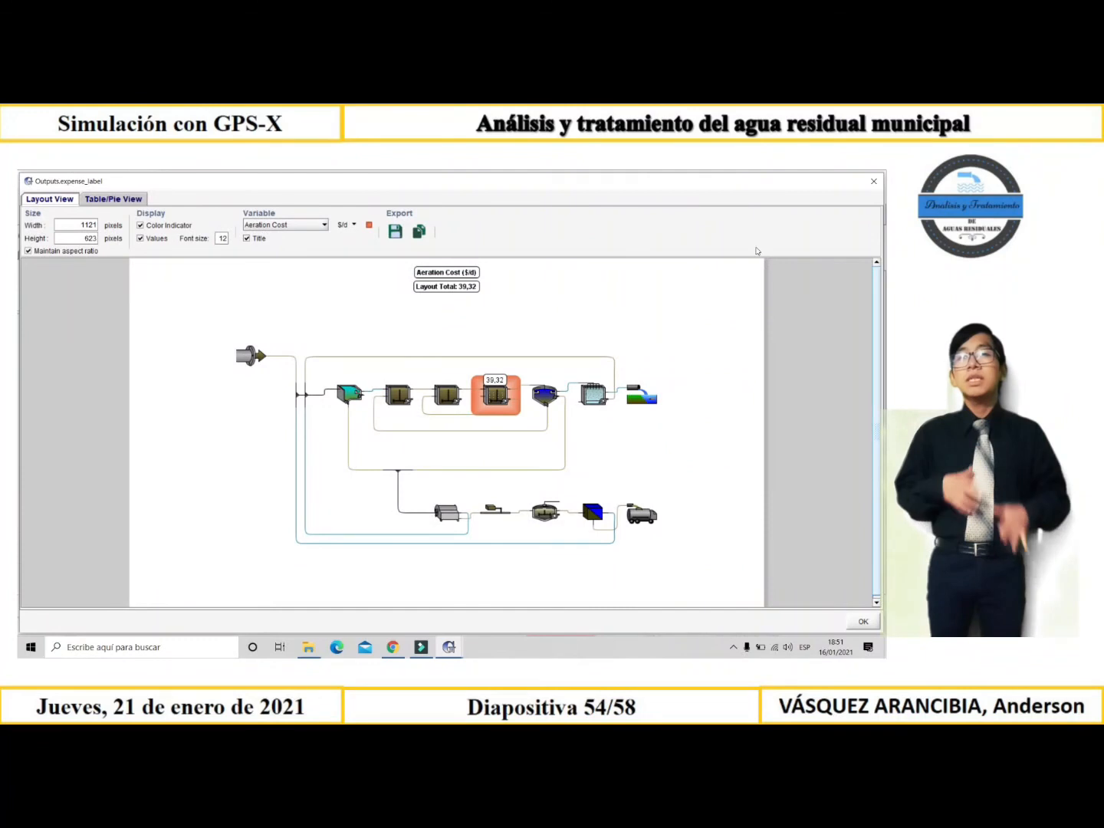
pyautogui.click(873, 181)
# - Start the mass balance diagram with all columns and the Flow, TSS, COD, TN and TP rows, and proceed to stream selection
pyautogui.click(749, 239)
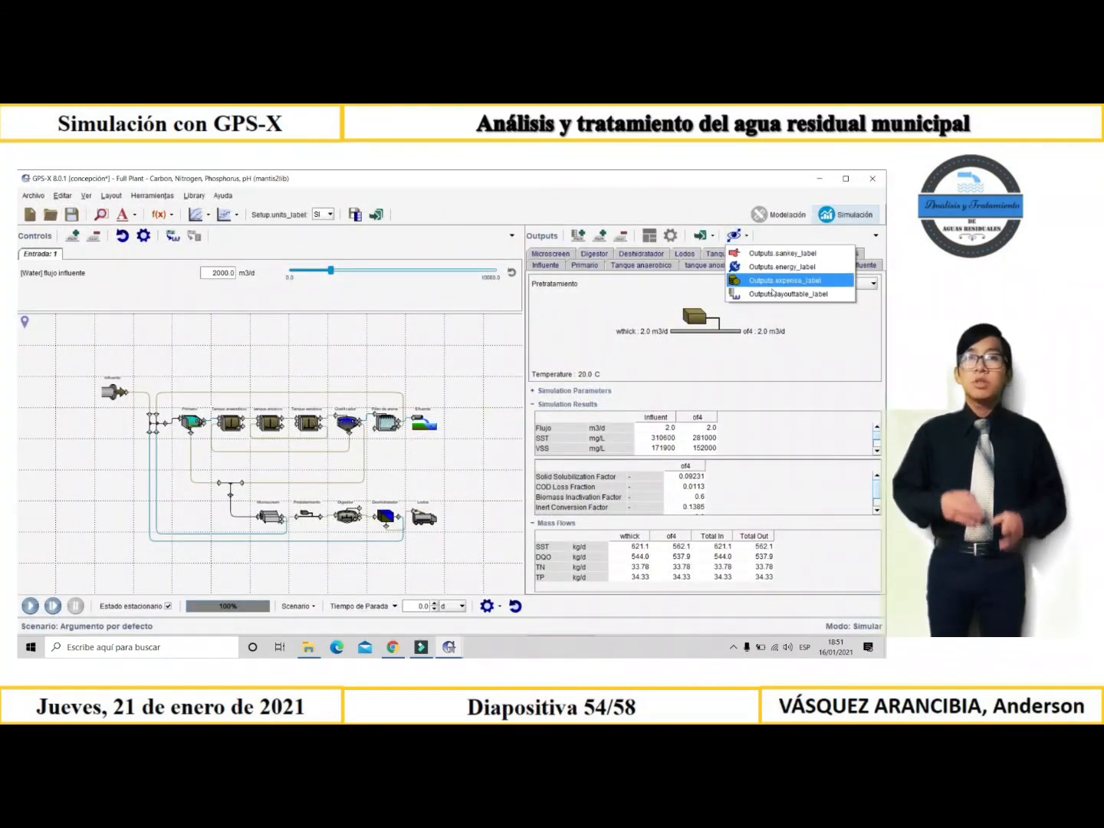
pyautogui.click(770, 298)
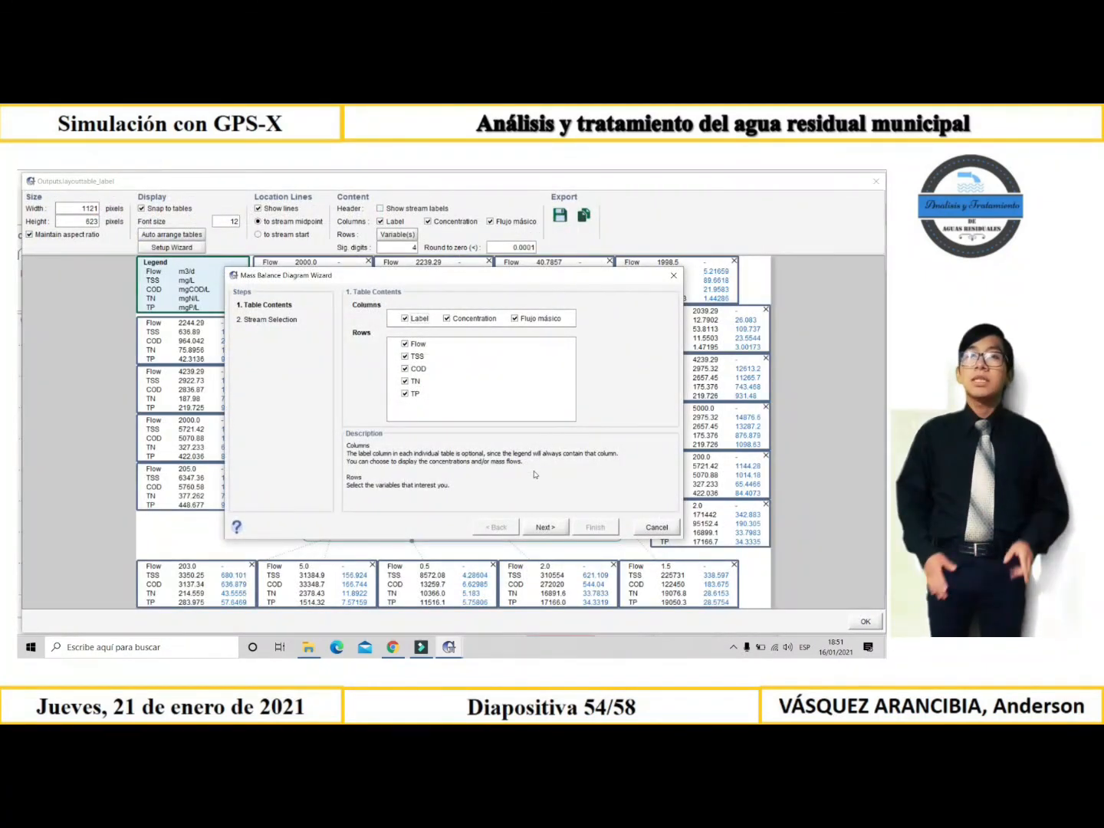
pyautogui.click(567, 526)
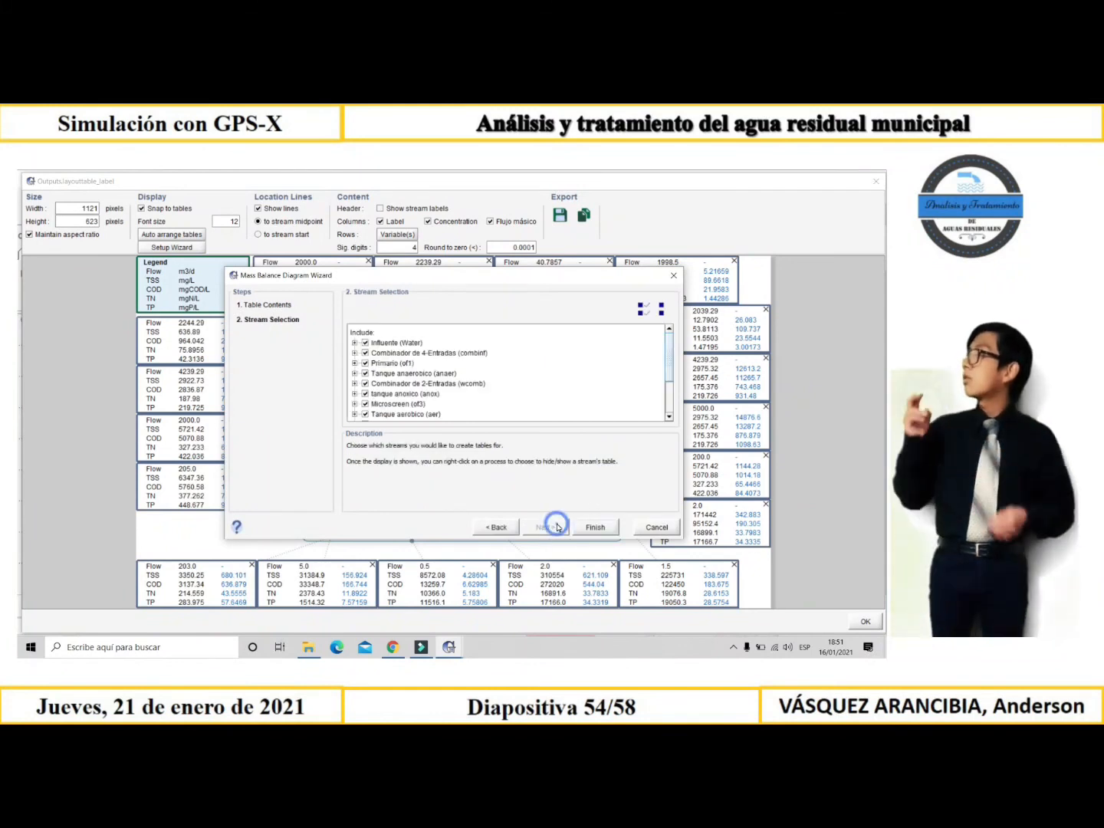